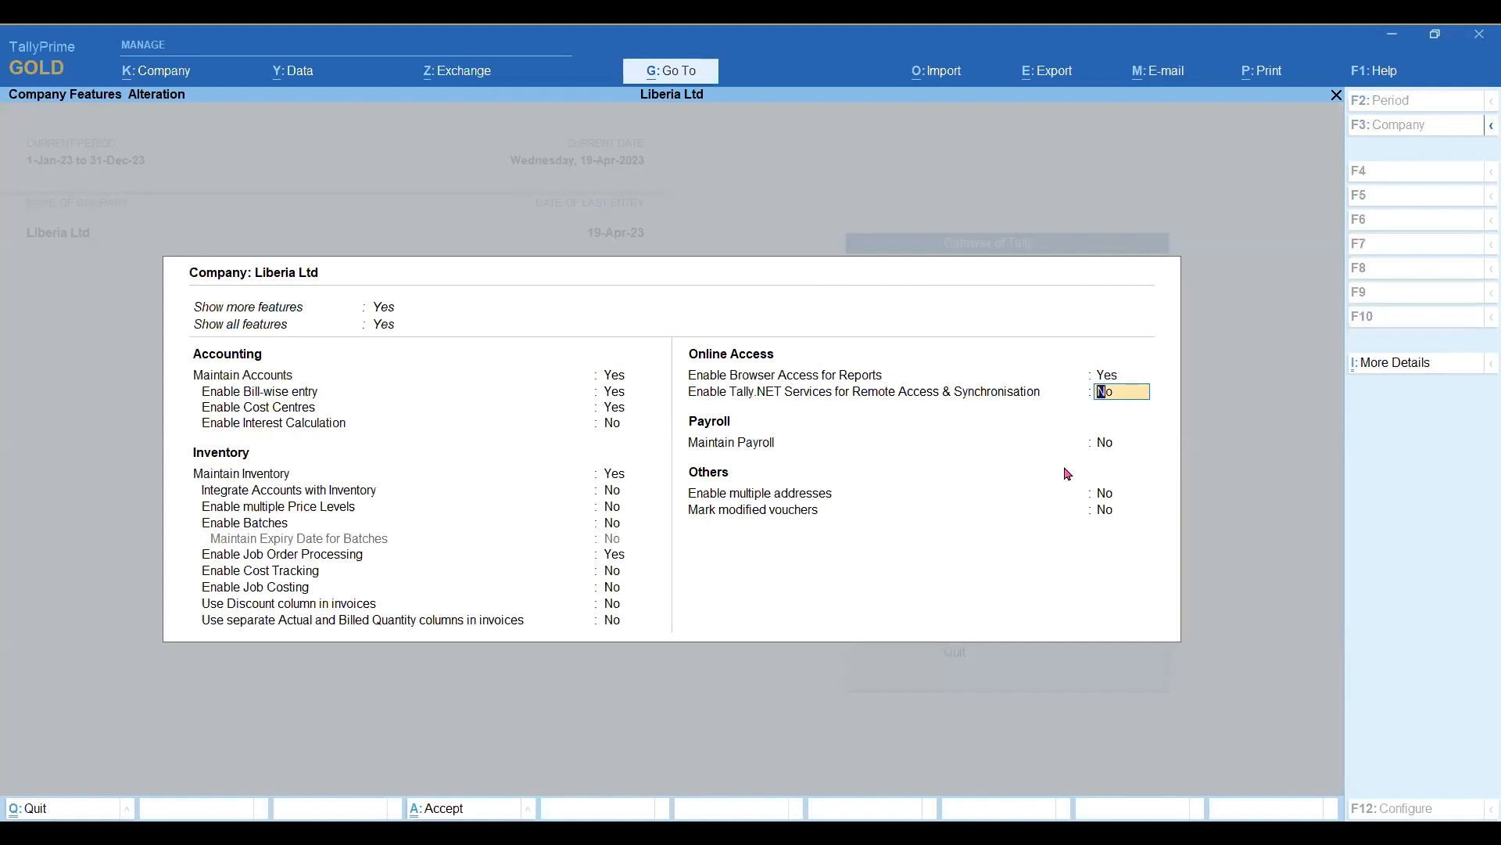
Save the company features with browser access for reports enabled, and open the users and passwords list for Liberia Ltd.
{"action": "key", "text": "ctrl"}
{"action": "key", "text": "ctrl+a"}
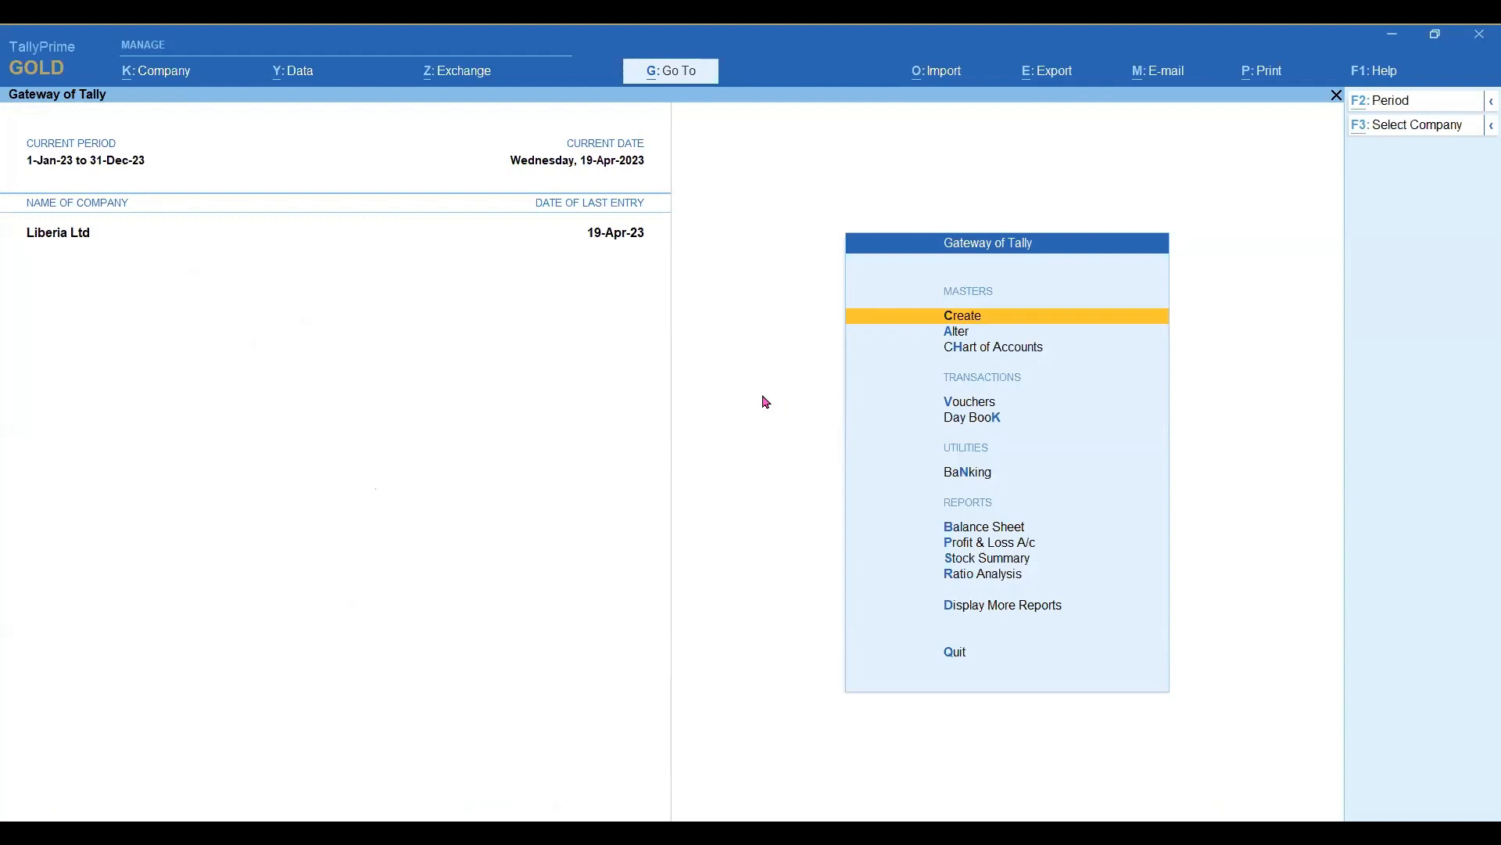
{"action": "key", "text": "alt+k"}
{"action": "key", "text": "Down"}
{"action": "key", "text": "Down"}
{"action": "key", "text": "Down"}
{"action": "key", "text": "Down"}
{"action": "key", "text": "Down"}
{"action": "key", "text": "Down"}
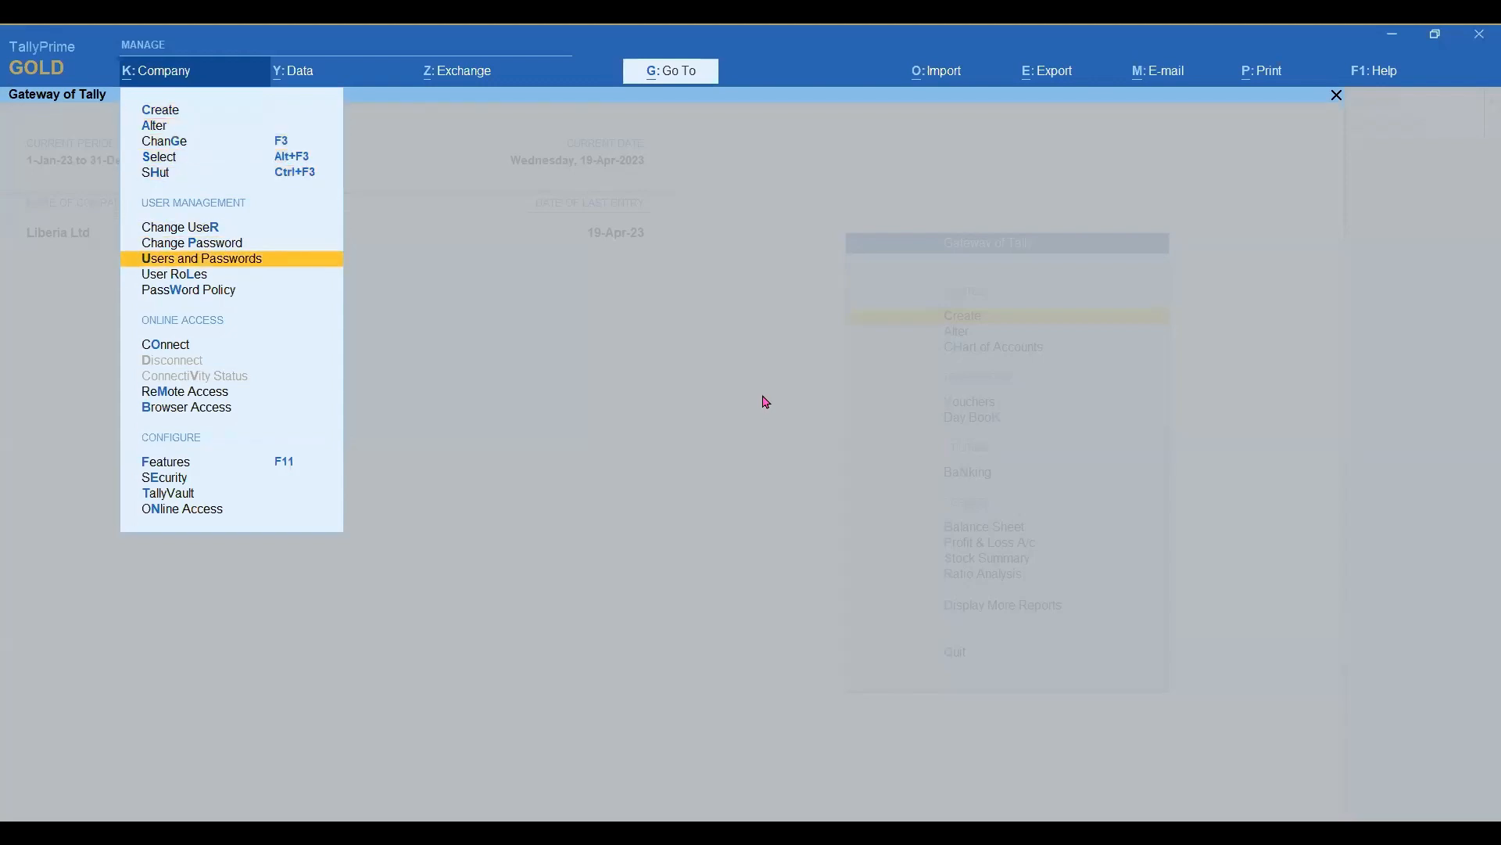
{"action": "key", "text": "Return"}
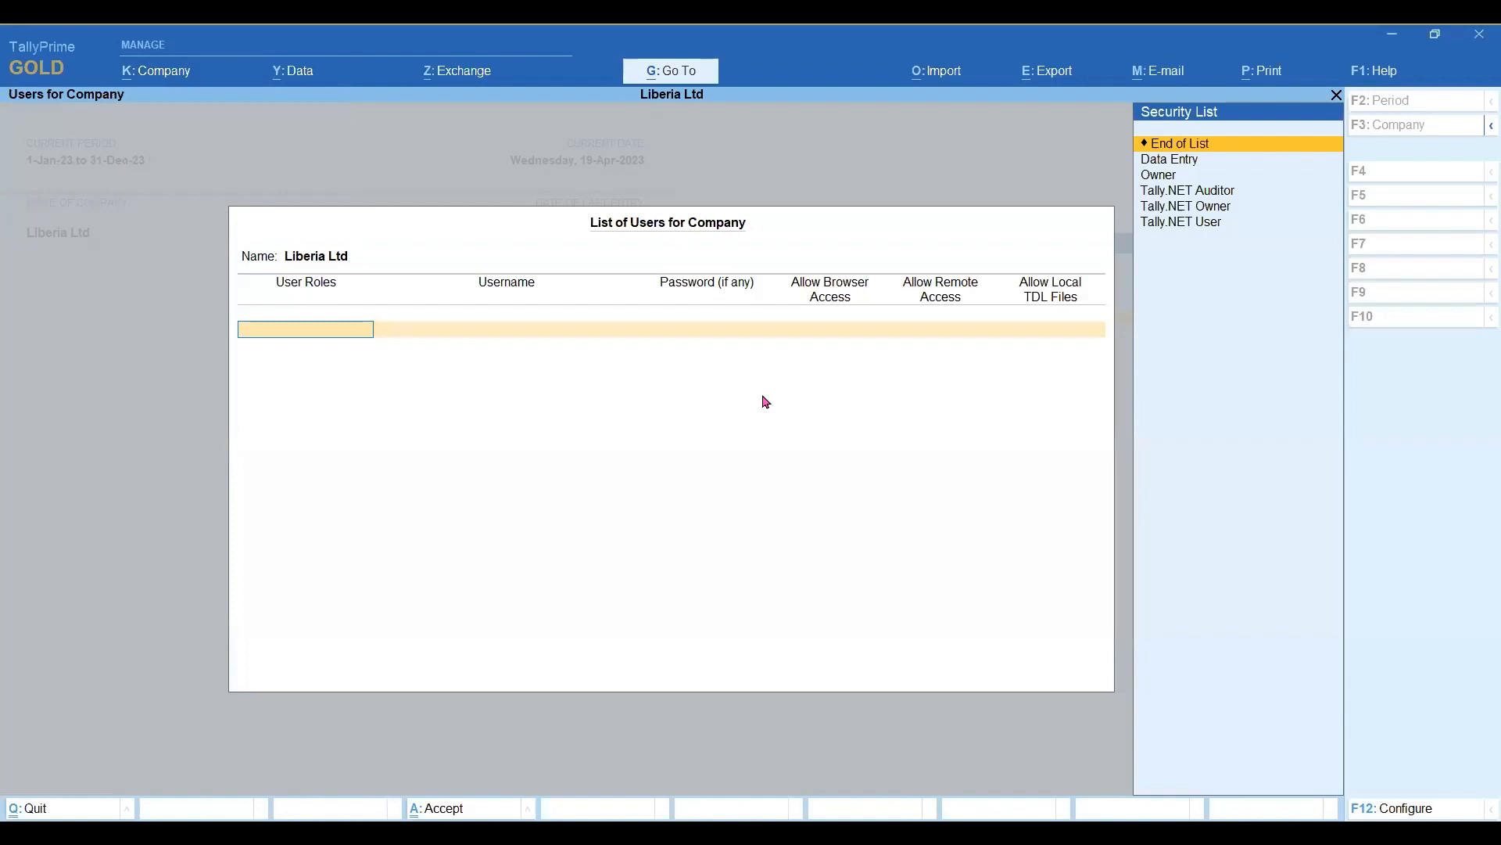
Add a user with the Tally.NET User role and pick the account e-mail on the Tally Solutions domain as username.
{"action": "key", "text": "Down"}
{"action": "key", "text": "Down"}
{"action": "key", "text": "Down"}
{"action": "key", "text": "Down"}
{"action": "key", "text": "Down"}
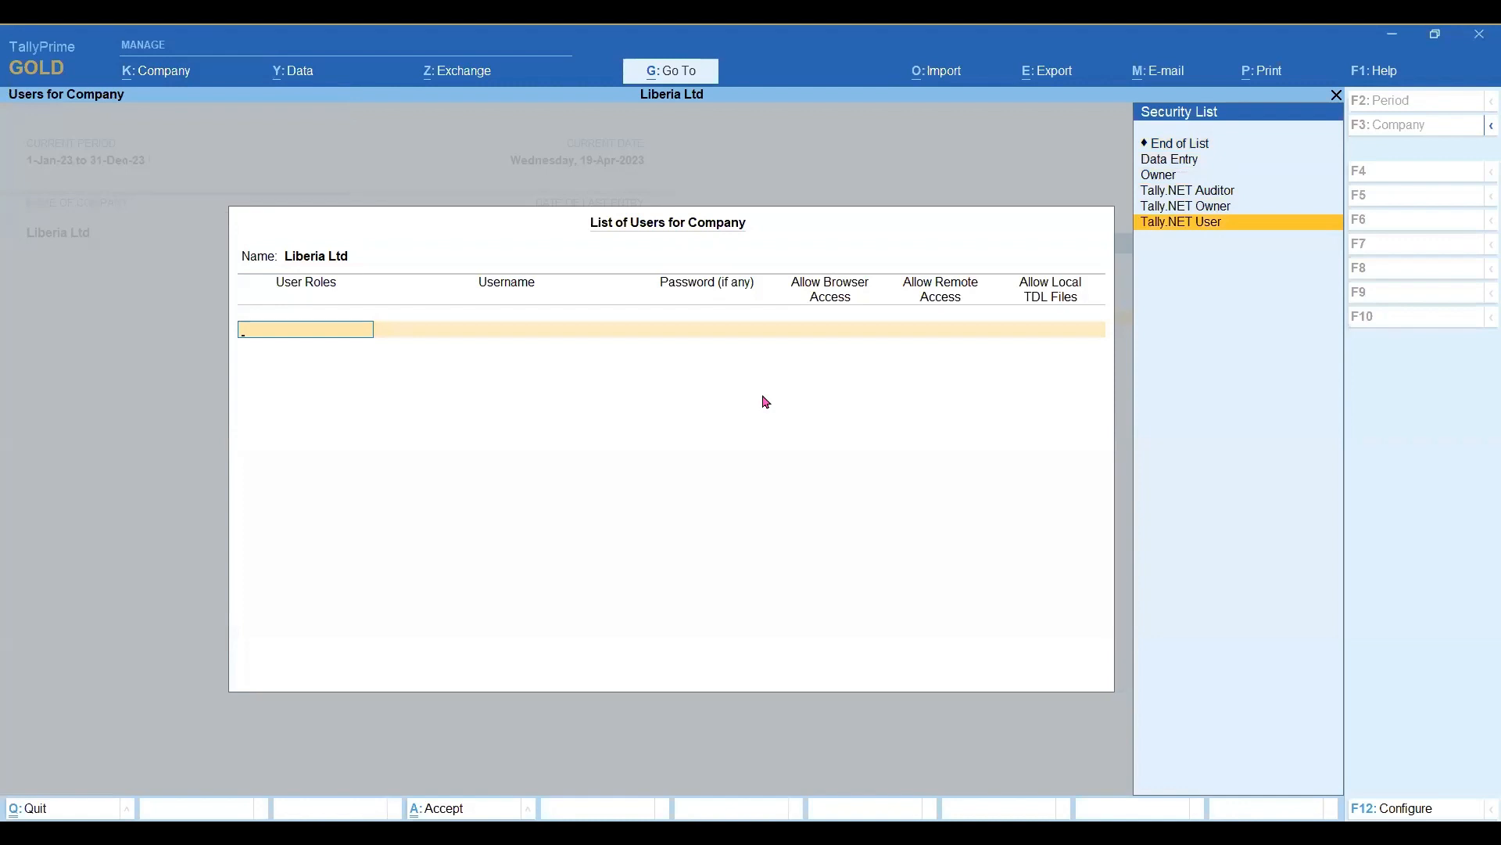
{"action": "key", "text": "Return"}
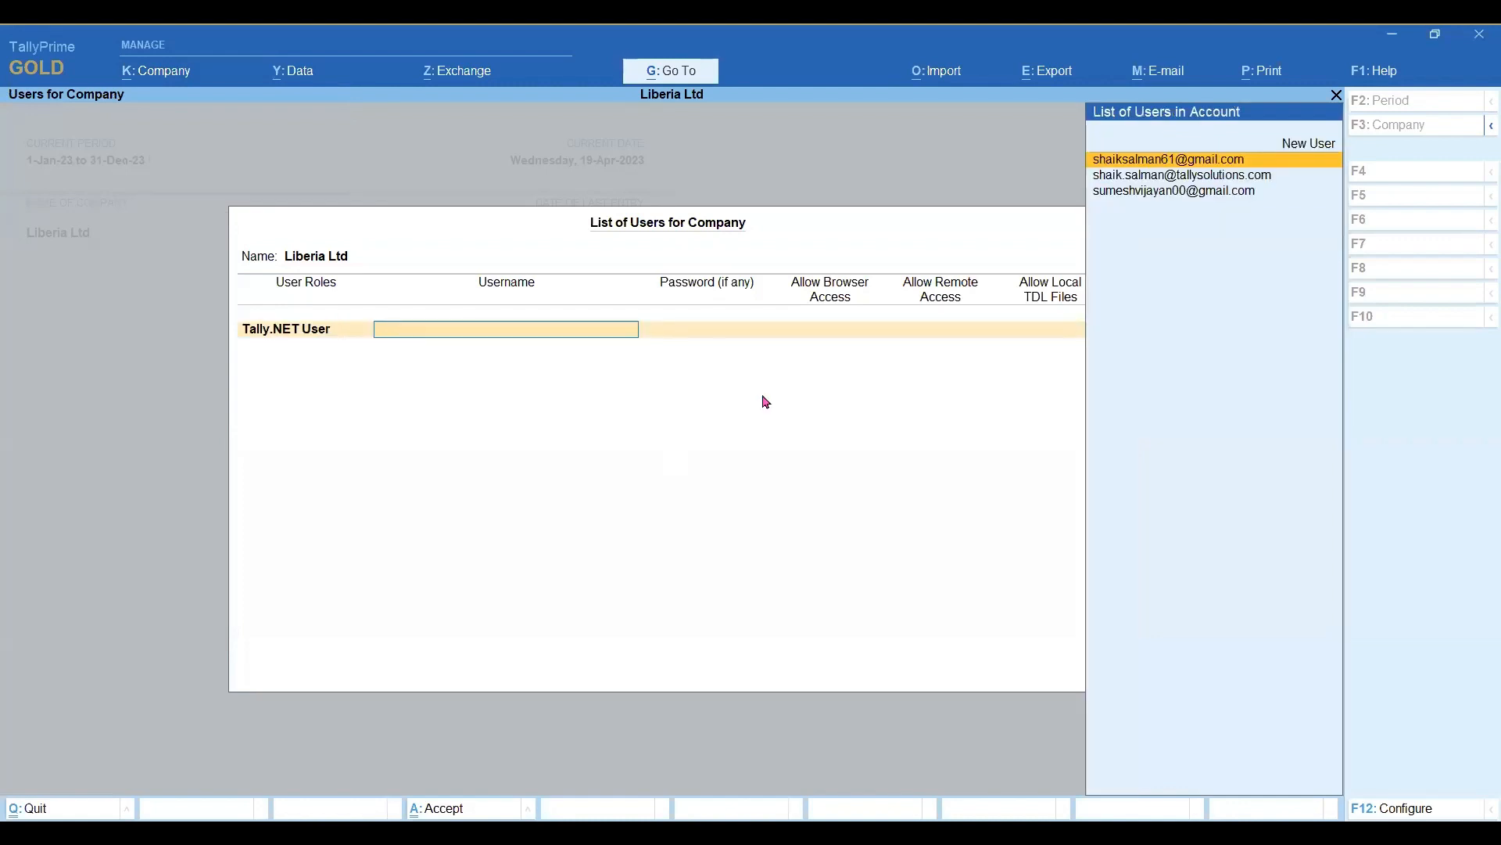
{"action": "key", "text": "Down"}
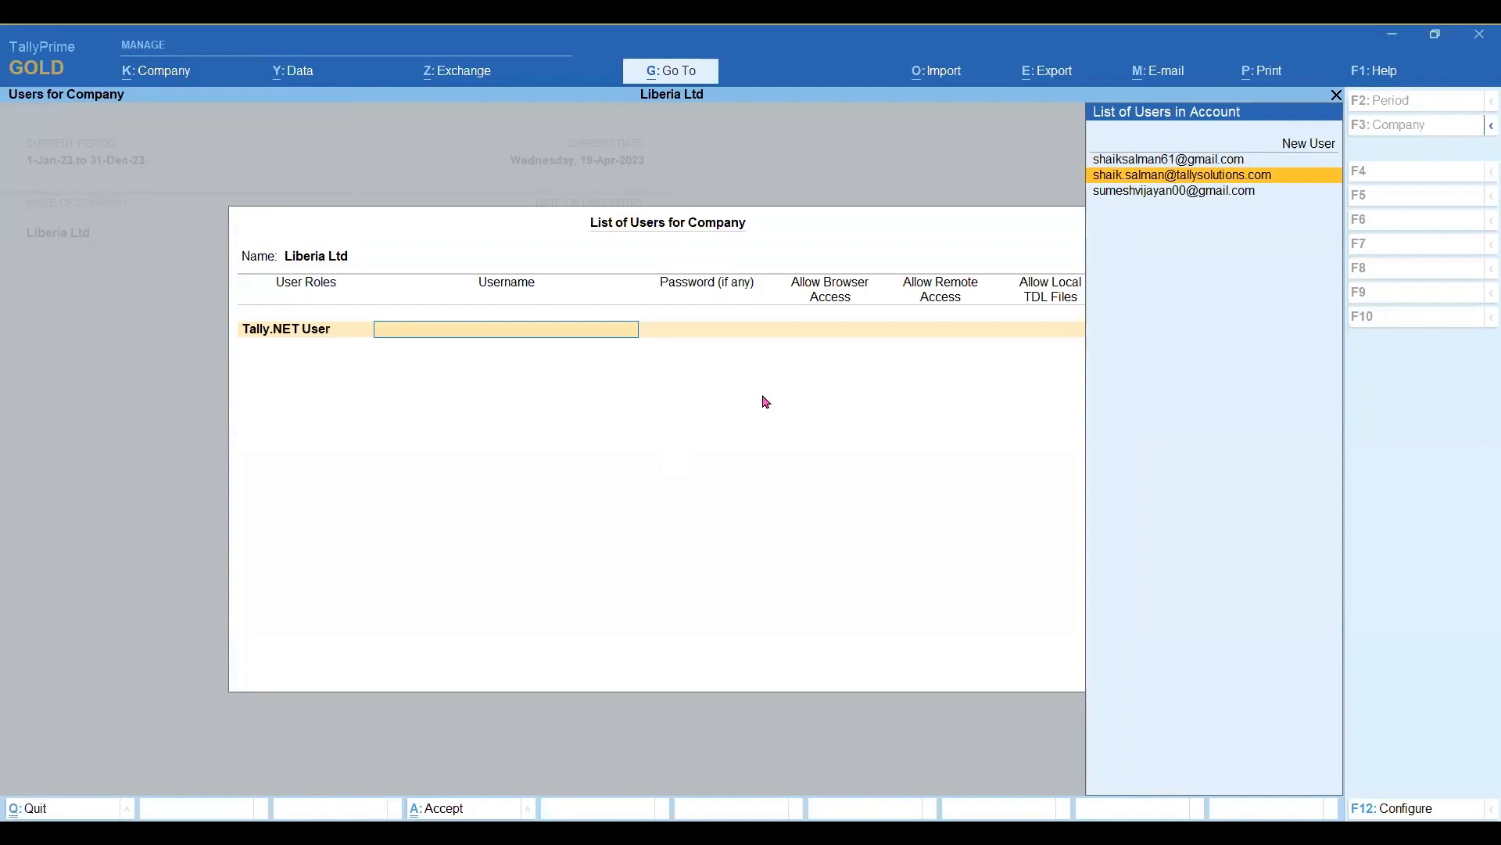
{"action": "key", "text": "Up"}
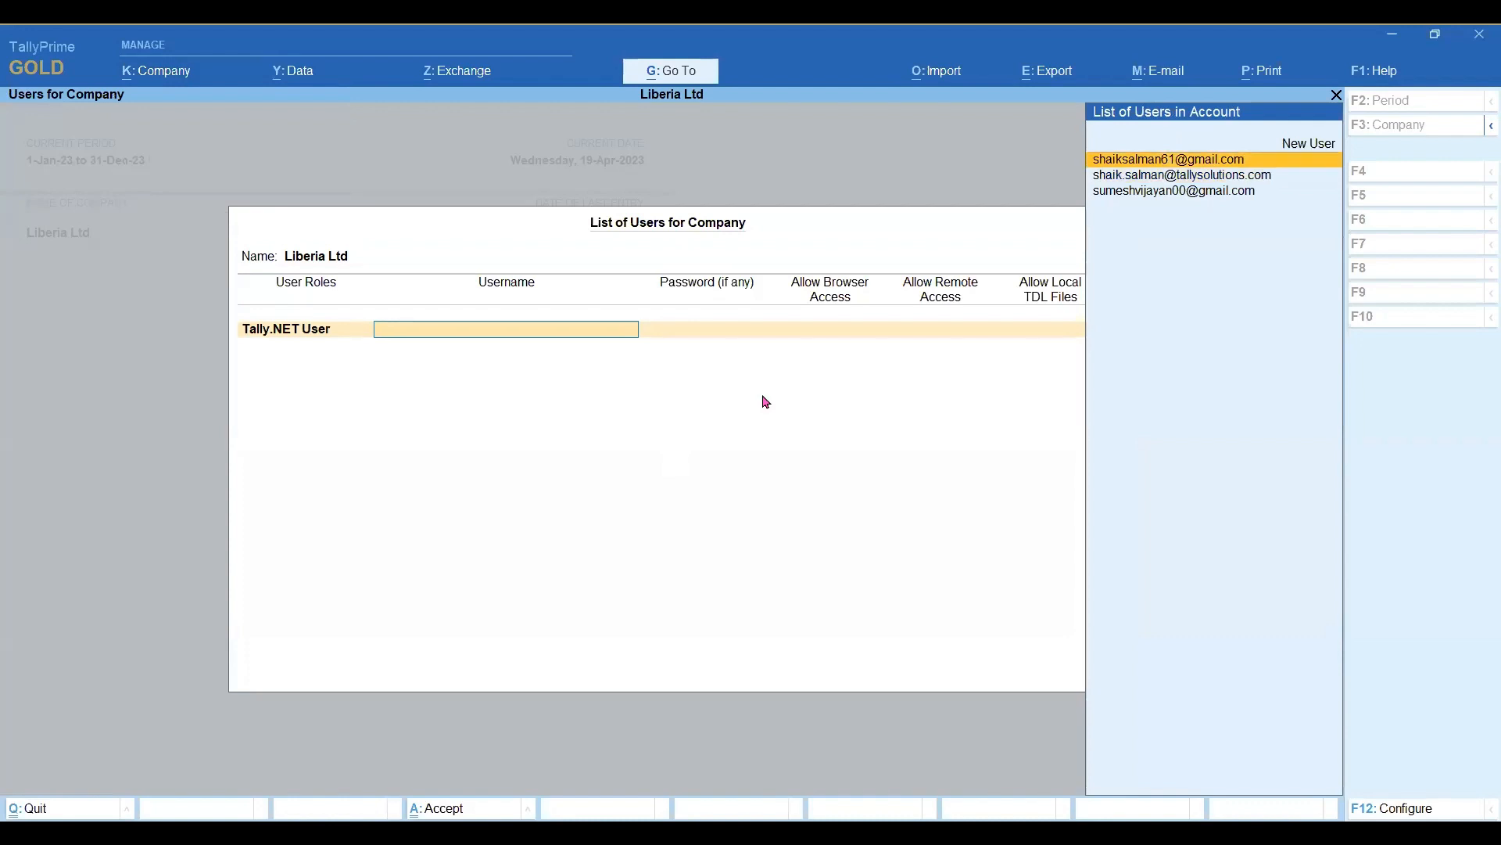
{"action": "key", "text": "Up"}
{"action": "key", "text": "Down"}
{"action": "key", "text": "Down"}
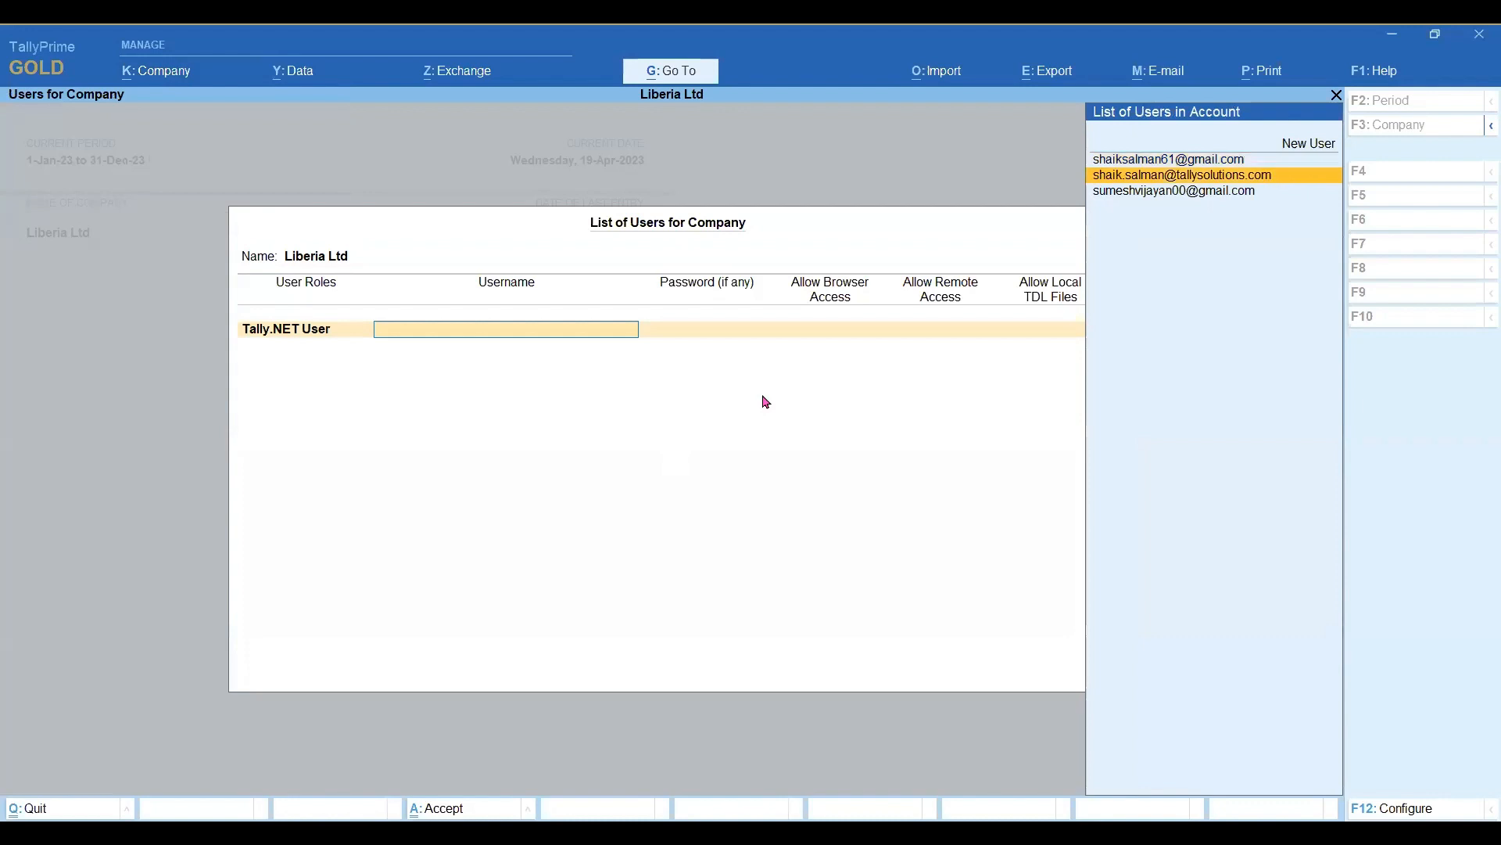
{"action": "key", "text": "Return"}
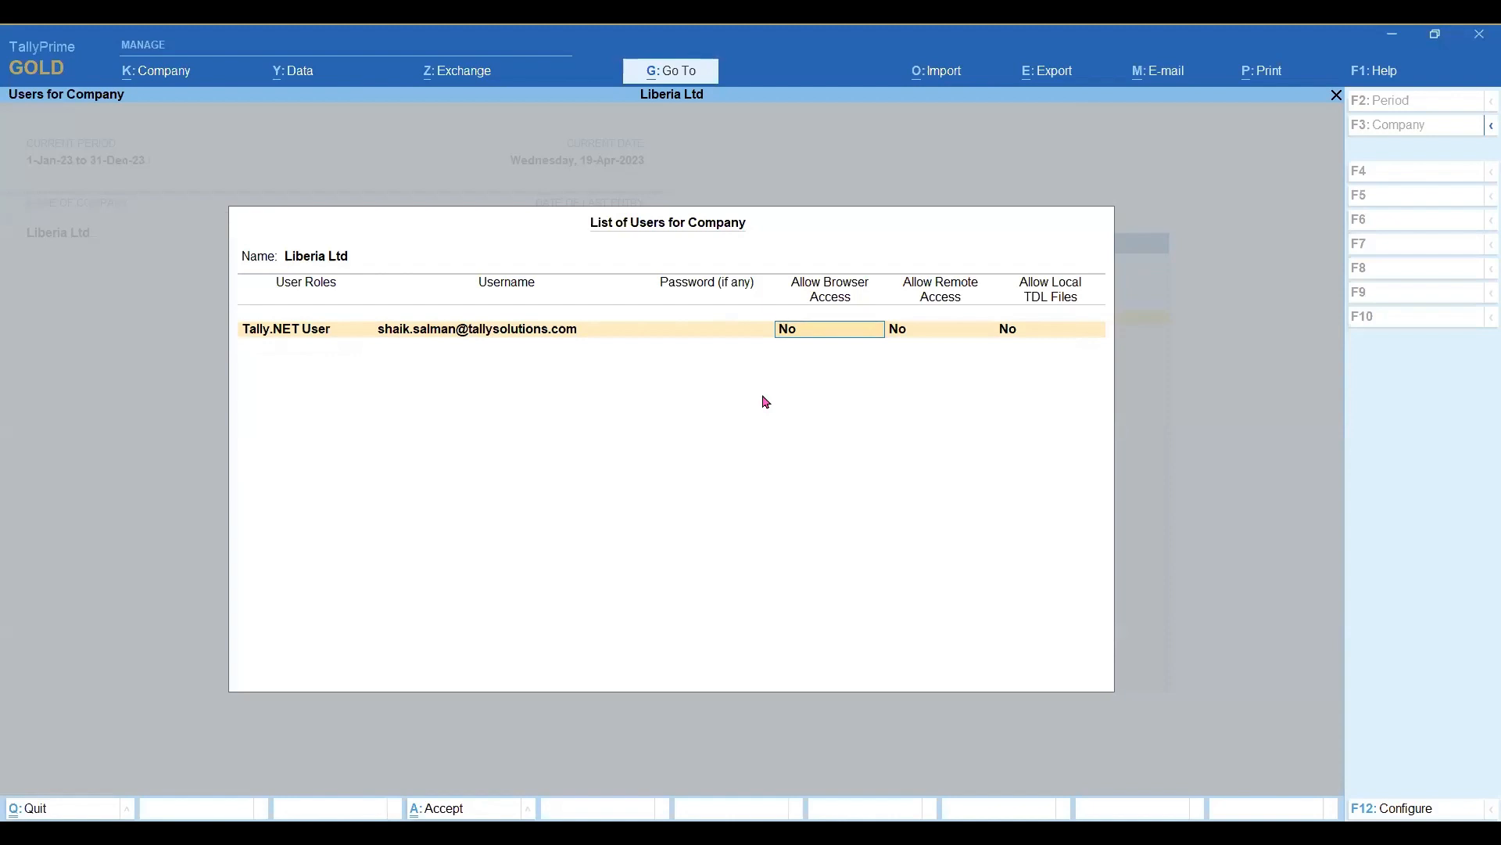
Set Allow Browser Access to Yes for the new user, leave remote access and local TDL files at No, and save the list.
{"action": "type", "text": "y"}
{"action": "key", "text": "Return"}
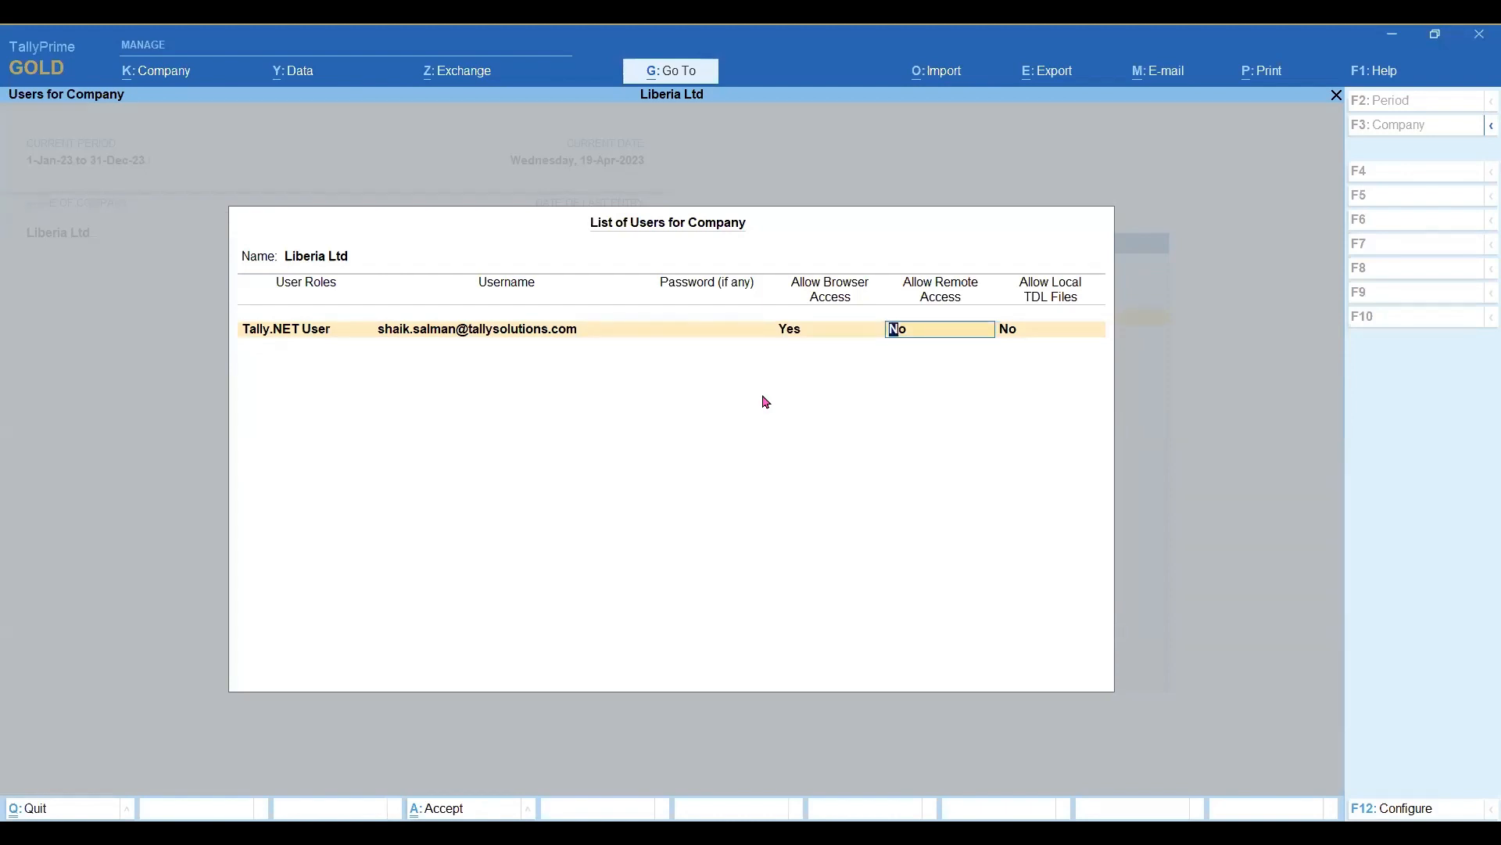
{"action": "key", "text": "Return"}
{"action": "key", "text": "Return"}
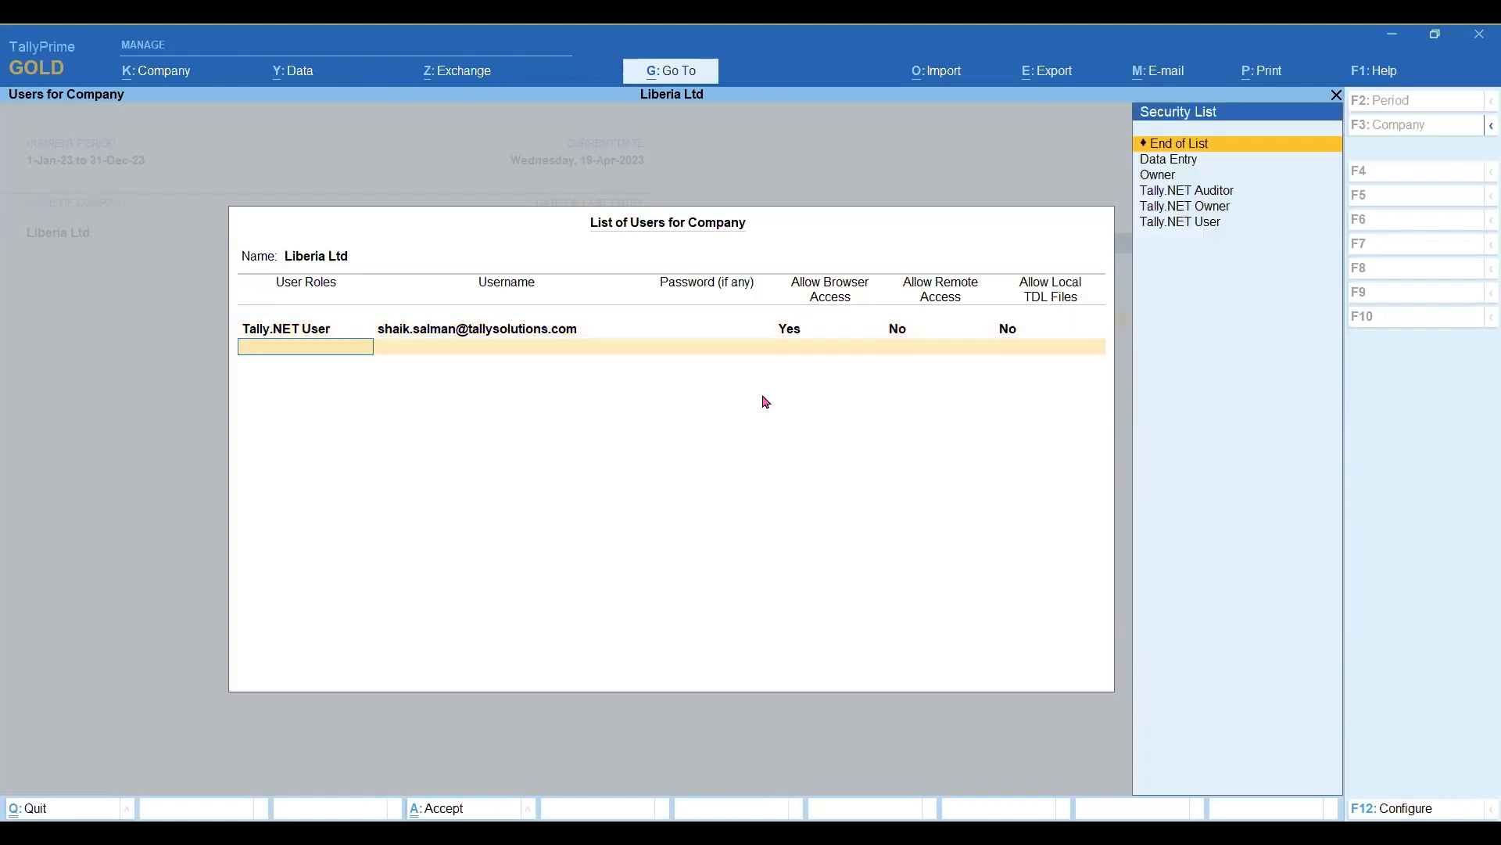
{"action": "key", "text": "Return"}
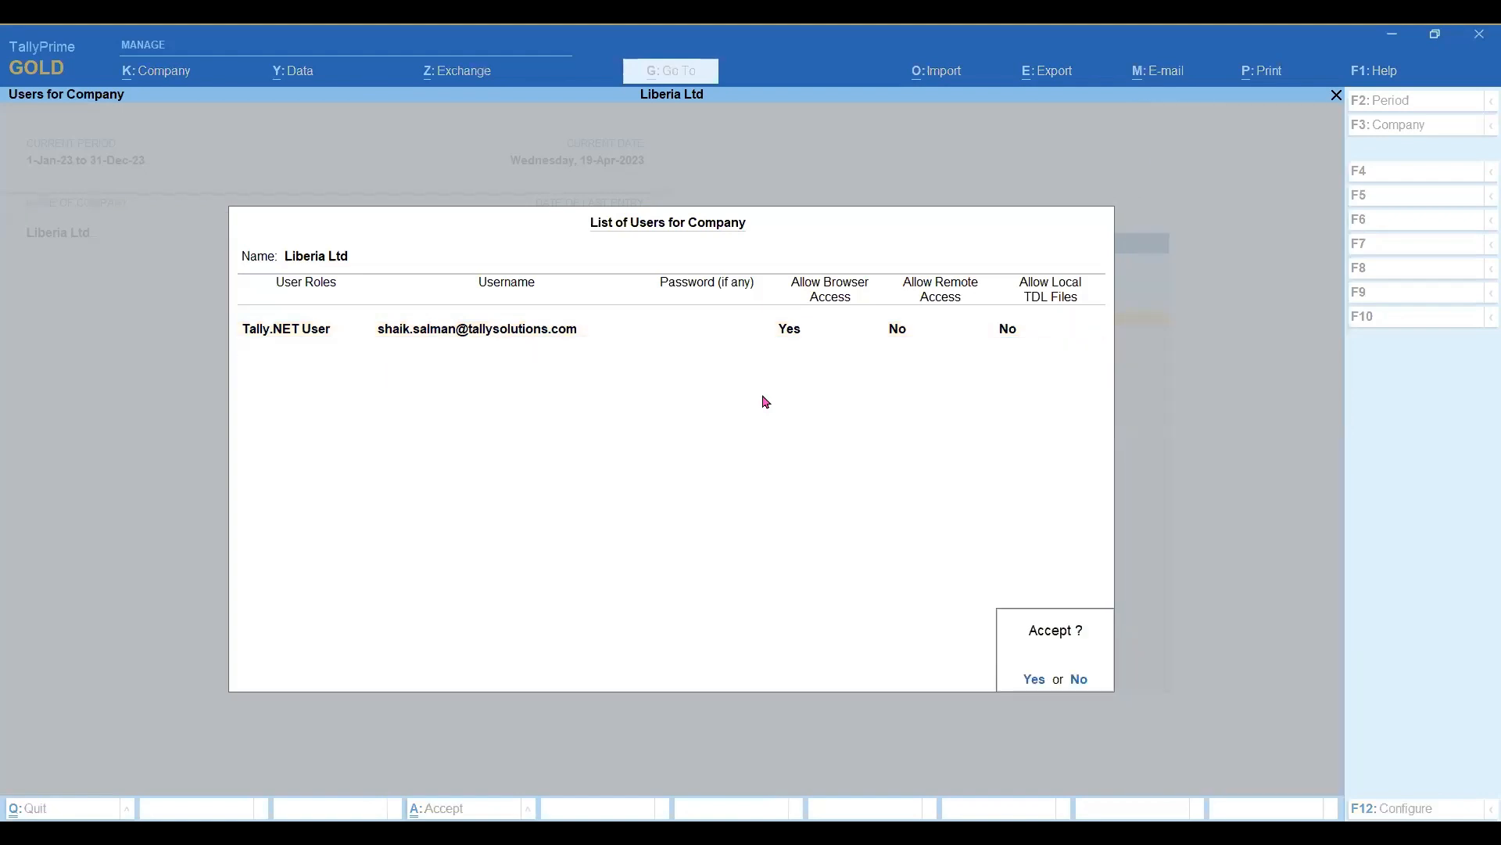
{"action": "key", "text": "Return"}
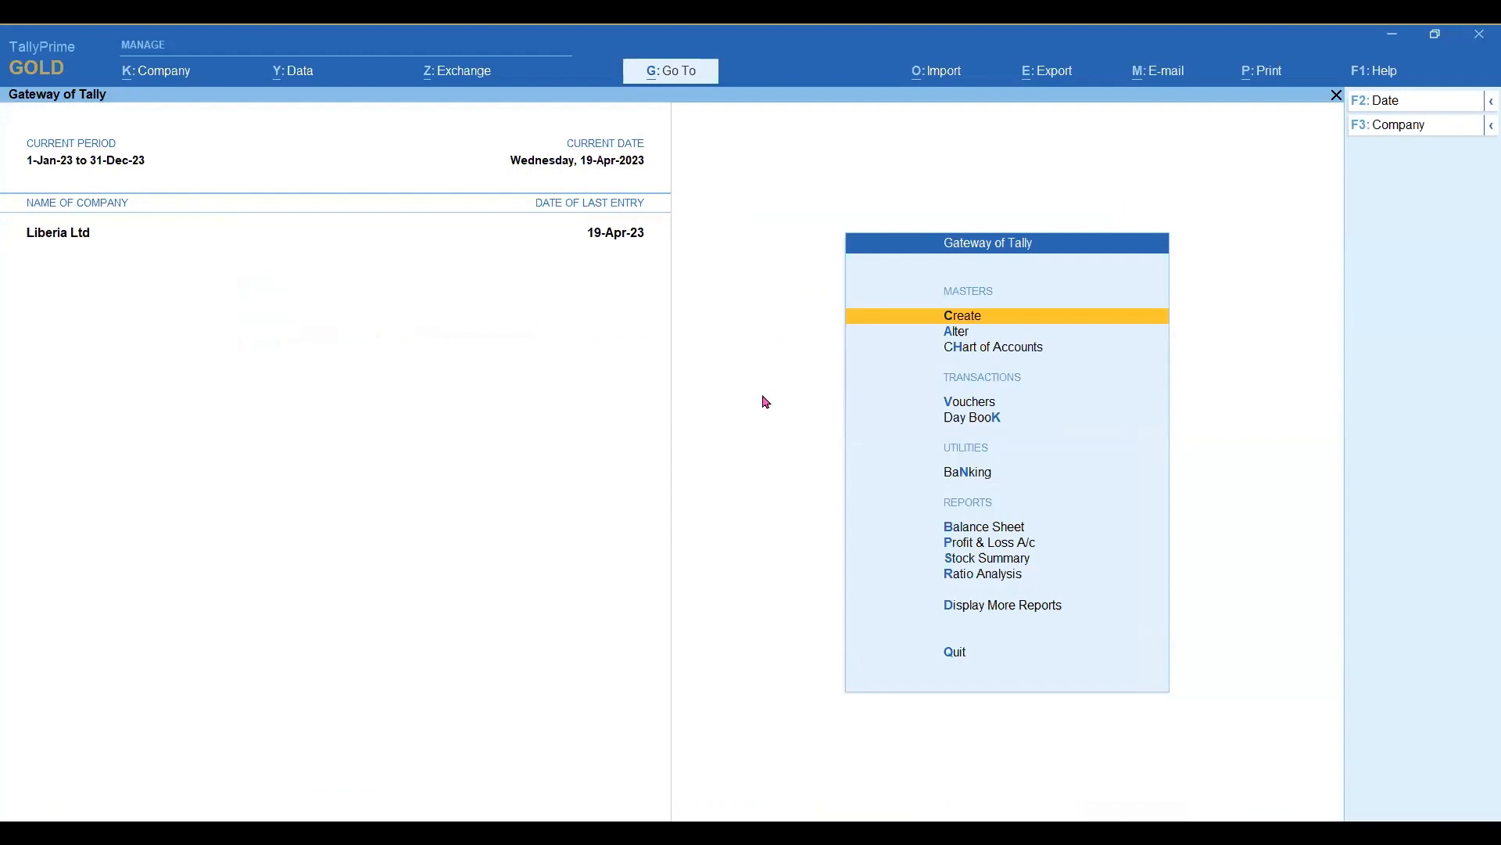
Open the Tally.NET User security level from the company's user roles.
{"action": "key", "text": "alt+k"}
{"action": "key", "text": "Down"}
{"action": "key", "text": "Down"}
{"action": "key", "text": "Down"}
{"action": "key", "text": "Down"}
{"action": "key", "text": "Down"}
{"action": "key", "text": "Down"}
{"action": "key", "text": "Down"}
{"action": "key", "text": "Down"}
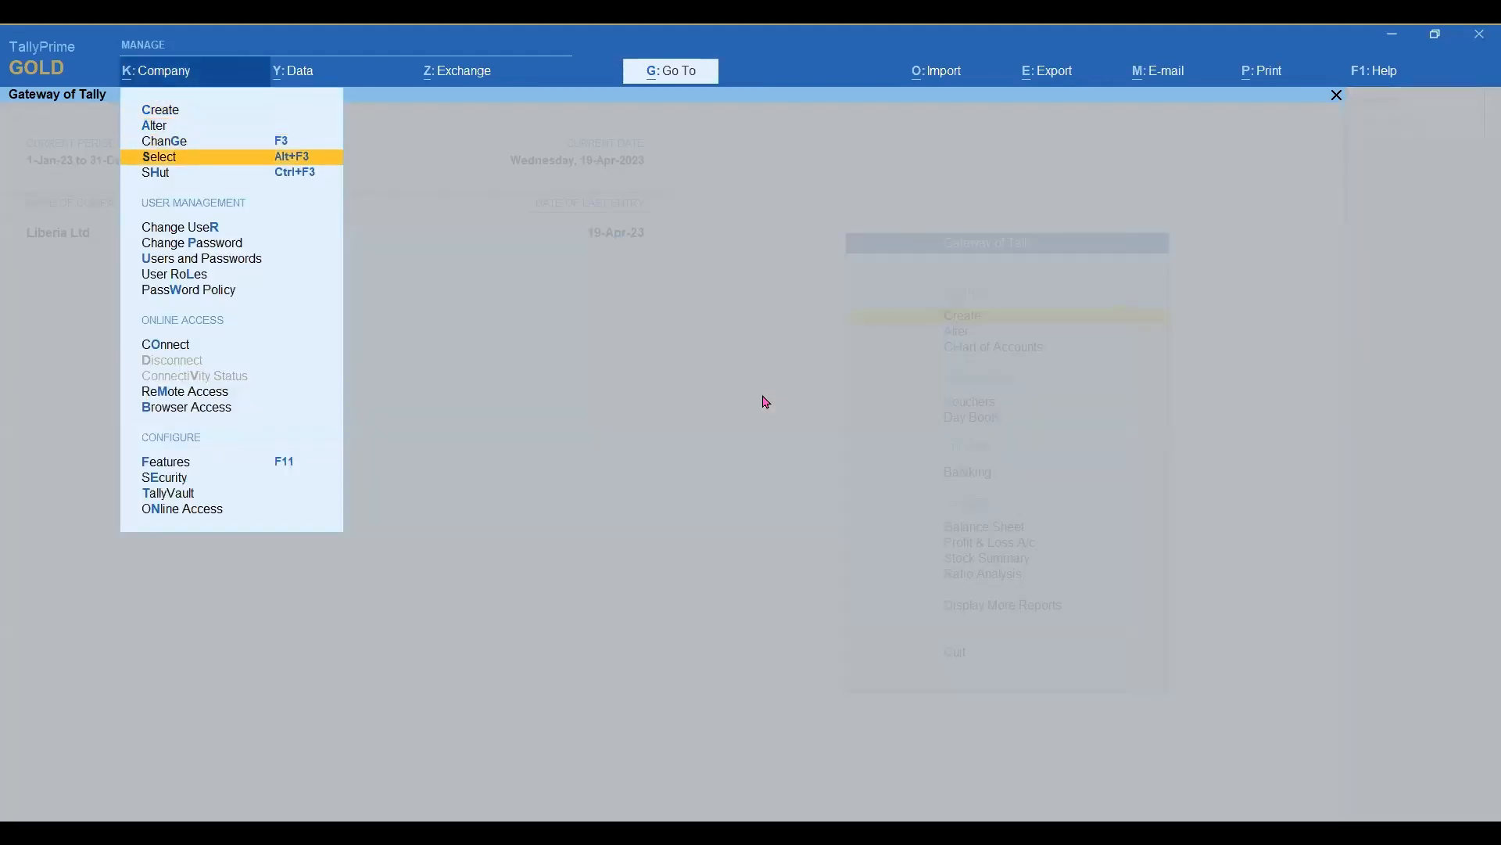
{"action": "key", "text": "Return"}
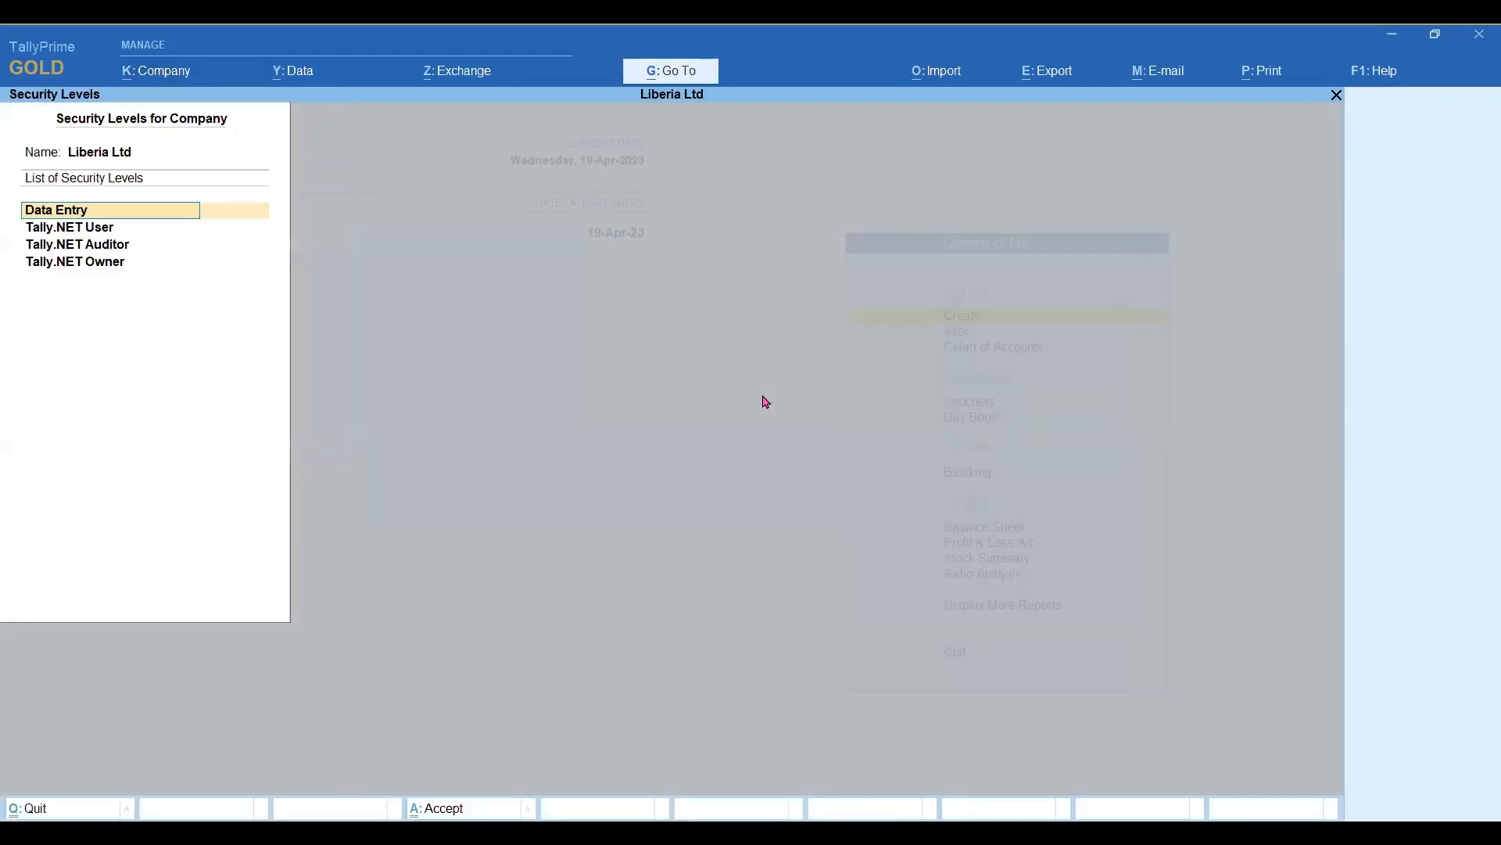
{"action": "key", "text": "Down"}
{"action": "key", "text": "Down"}
{"action": "key", "text": "Up"}
{"action": "key", "text": "Return"}
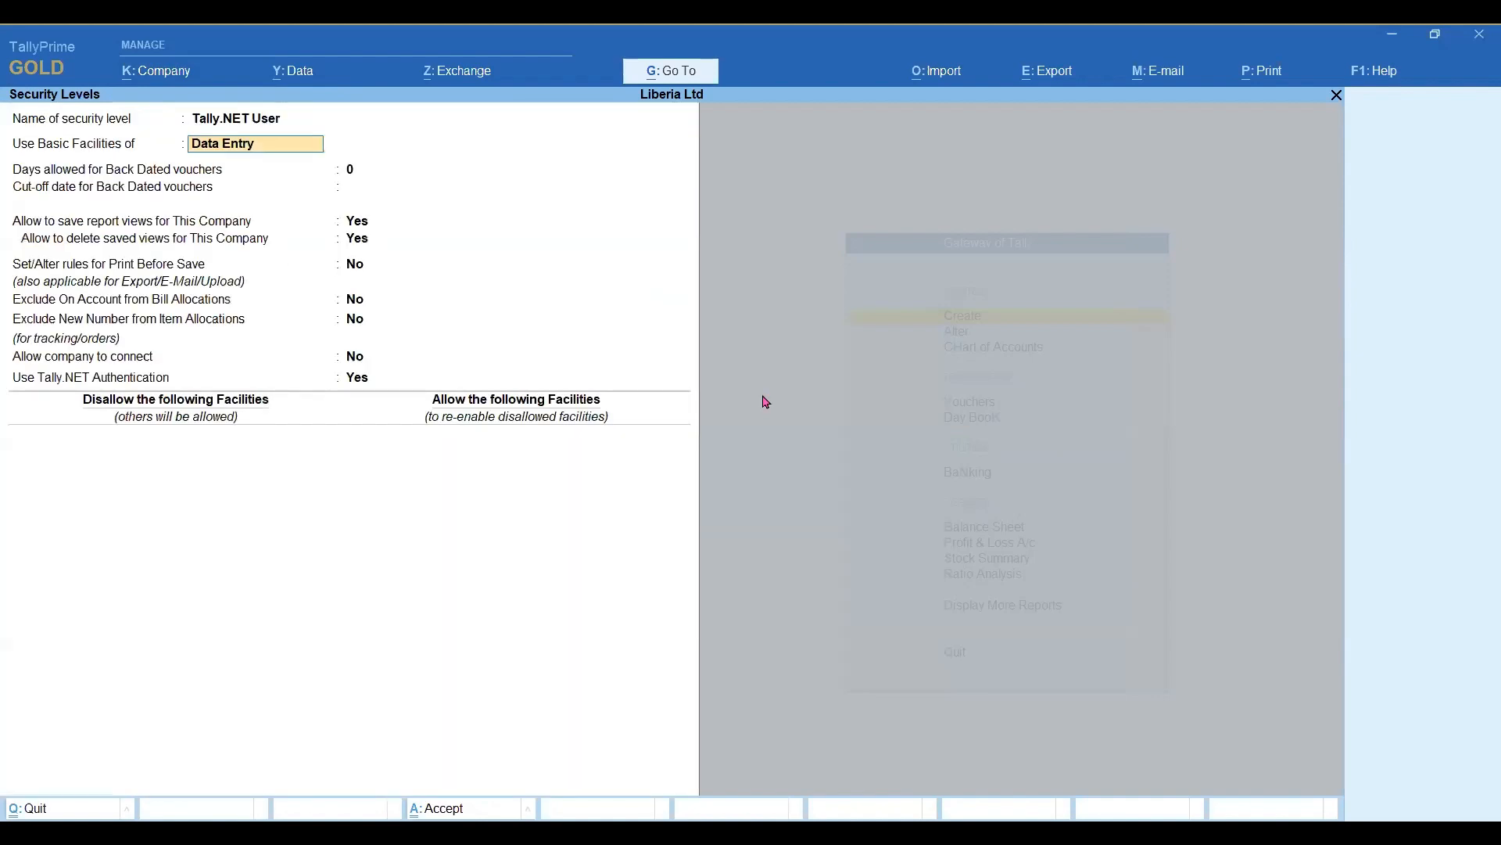
Set Use Basic Facilities of to Tally.NET User and keep the other settings of the security level as they are.
{"action": "key", "text": "BackSpace"}
{"action": "key", "text": "Down"}
{"action": "key", "text": "Down"}
{"action": "key", "text": "Down"}
{"action": "key", "text": "Down"}
{"action": "key", "text": "Return"}
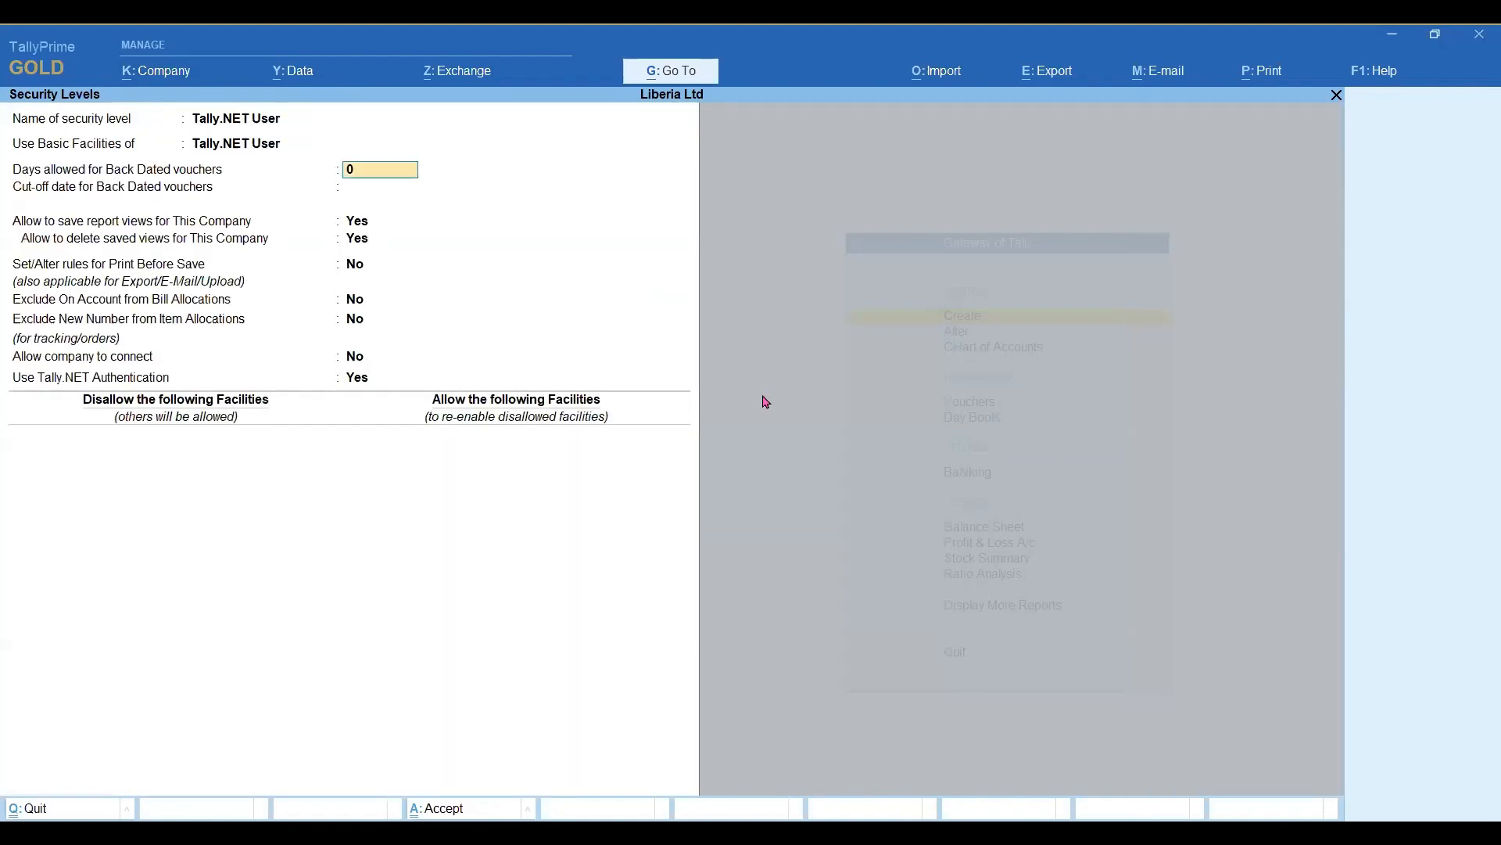
{"action": "key", "text": "Return"}
{"action": "key", "text": "Return"}
{"action": "key", "text": "Return"}
{"action": "key", "text": "Return"}
{"action": "key", "text": "Return"}
{"action": "key", "text": "Return"}
{"action": "key", "text": "Return"}
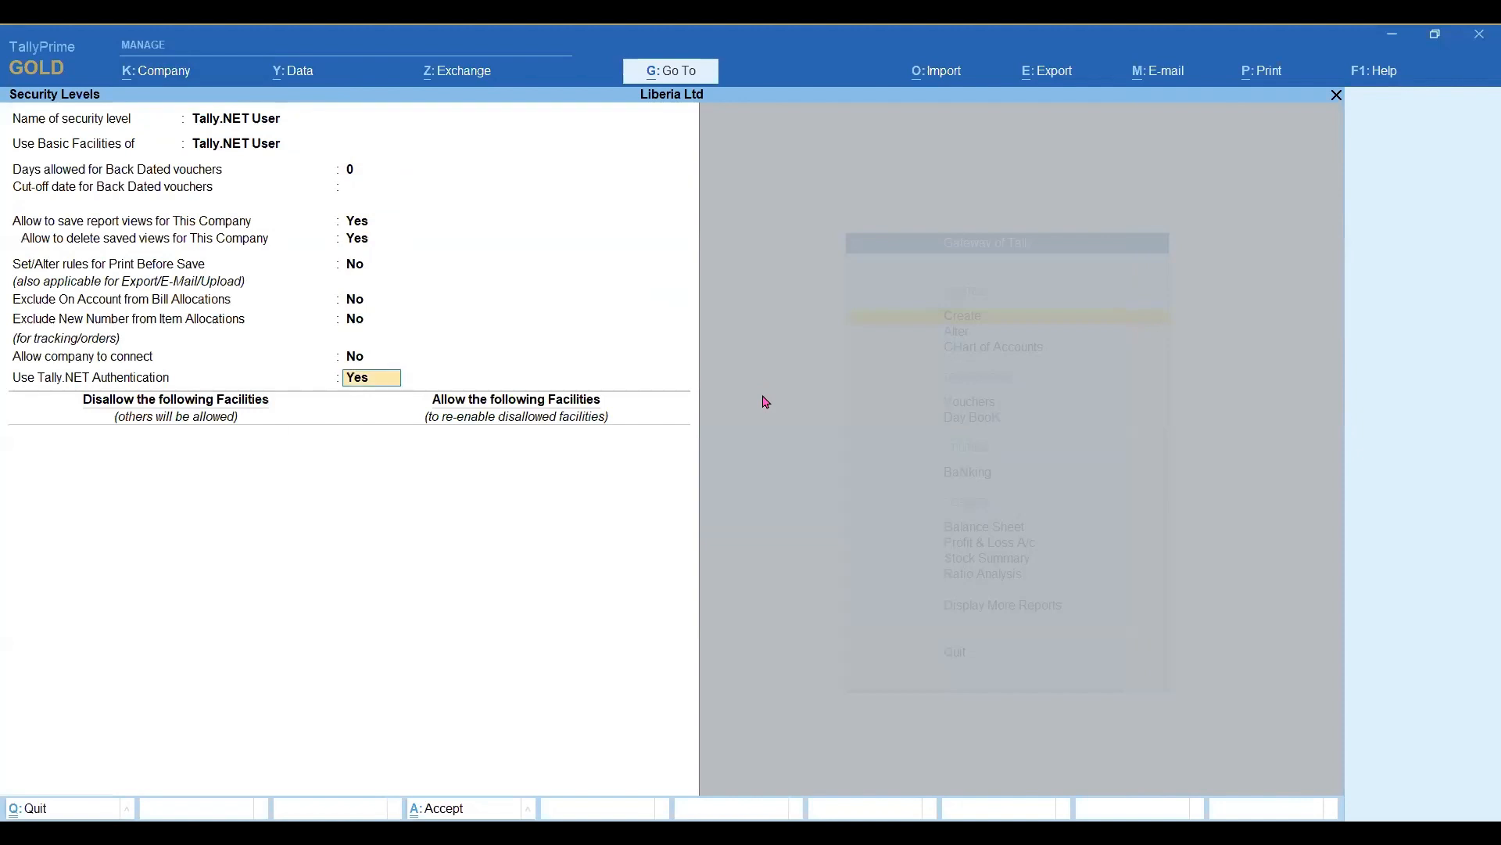
{"action": "key", "text": "Return"}
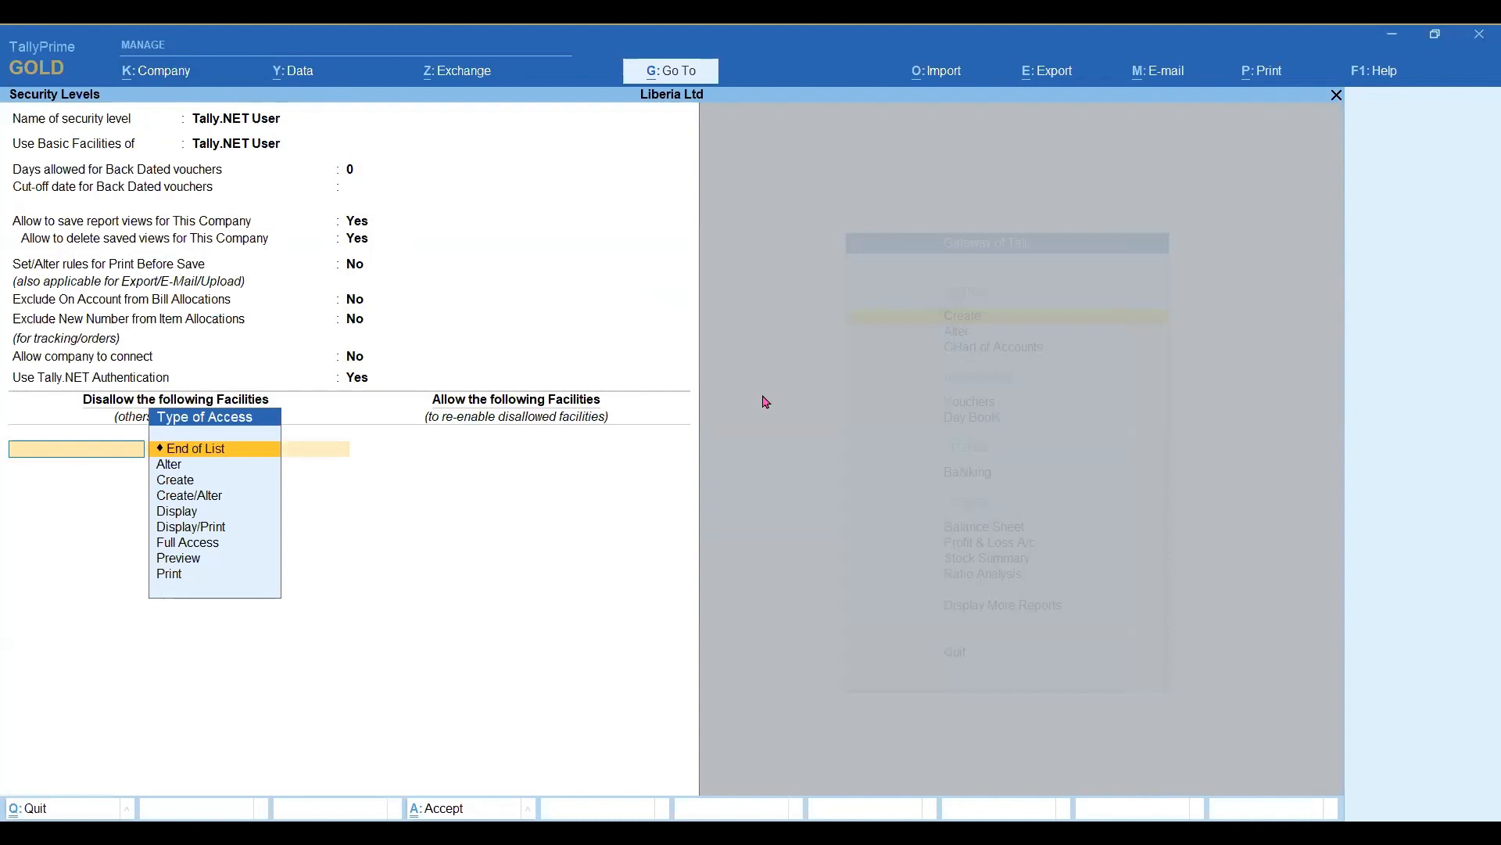
Disallow Full Access to the Balance Sheet for the Tally.NET User level, save it and leave the security levels.
{"action": "type", "text": "Full"}
{"action": "key", "text": "Return"}
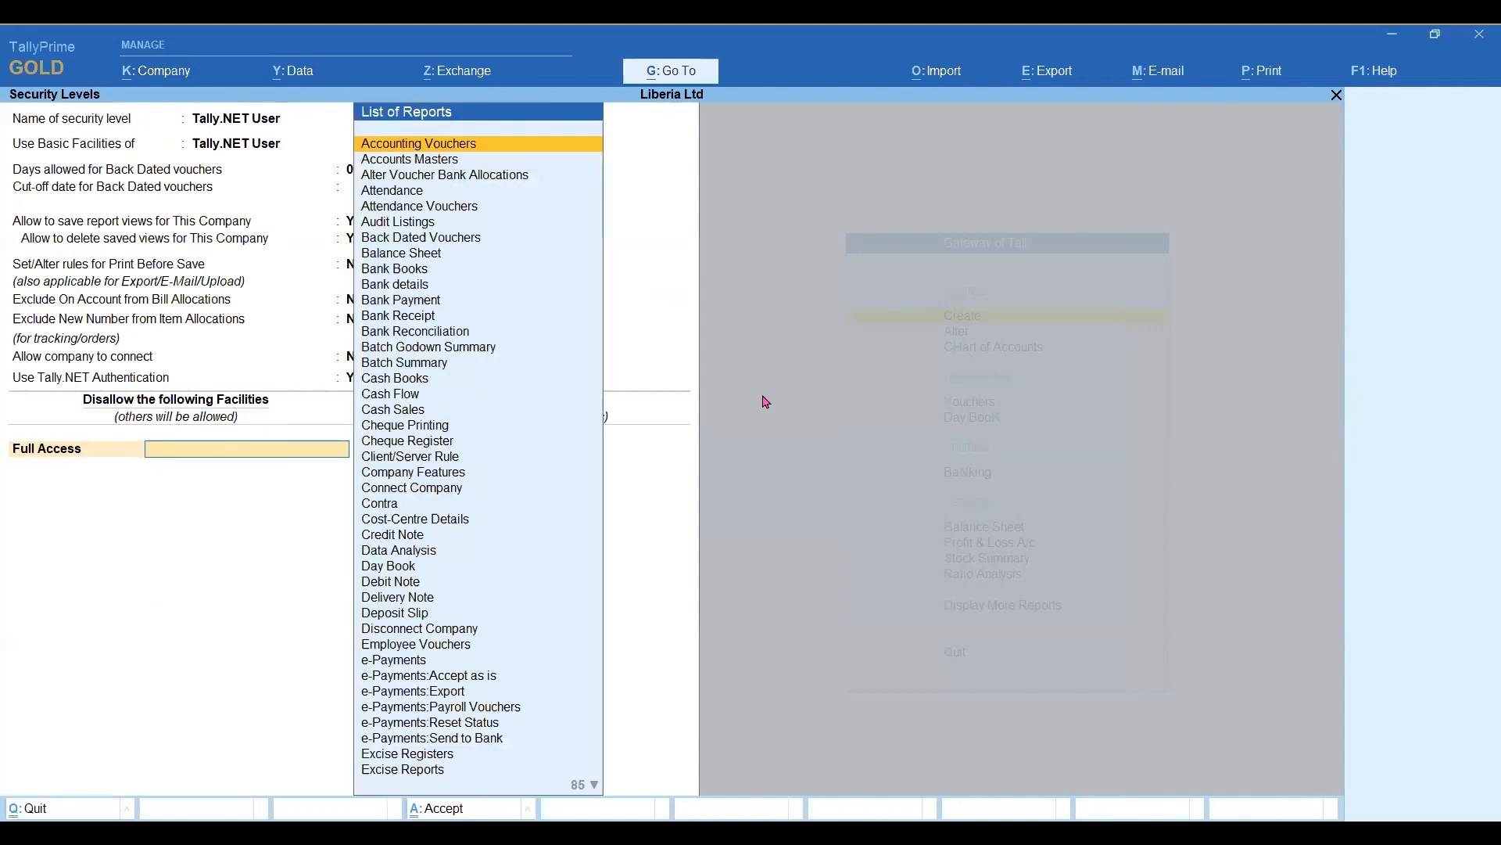
{"action": "type", "text": "Ba"}
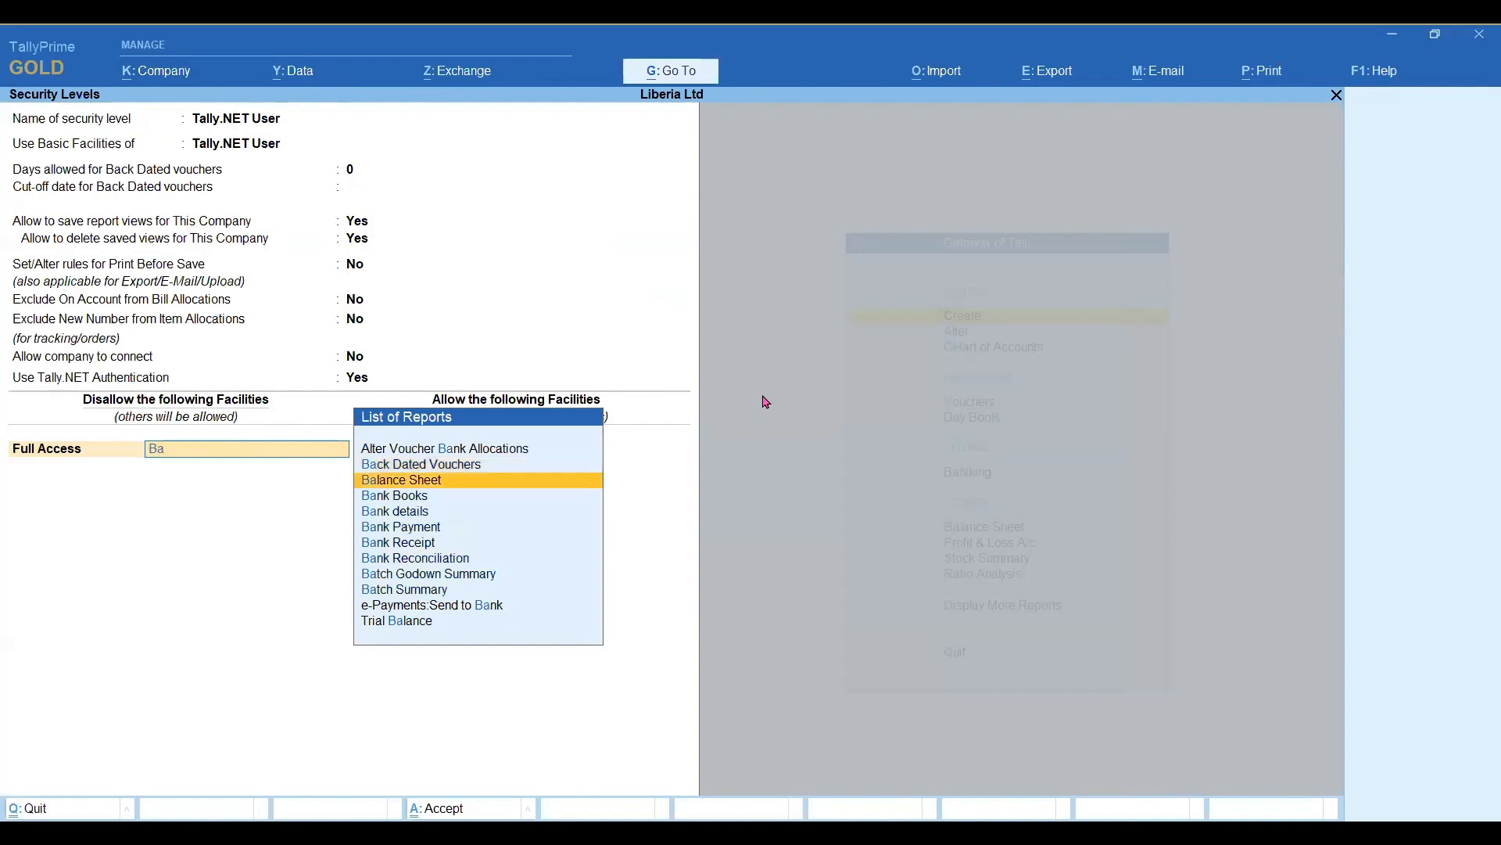
{"action": "key", "text": "Return"}
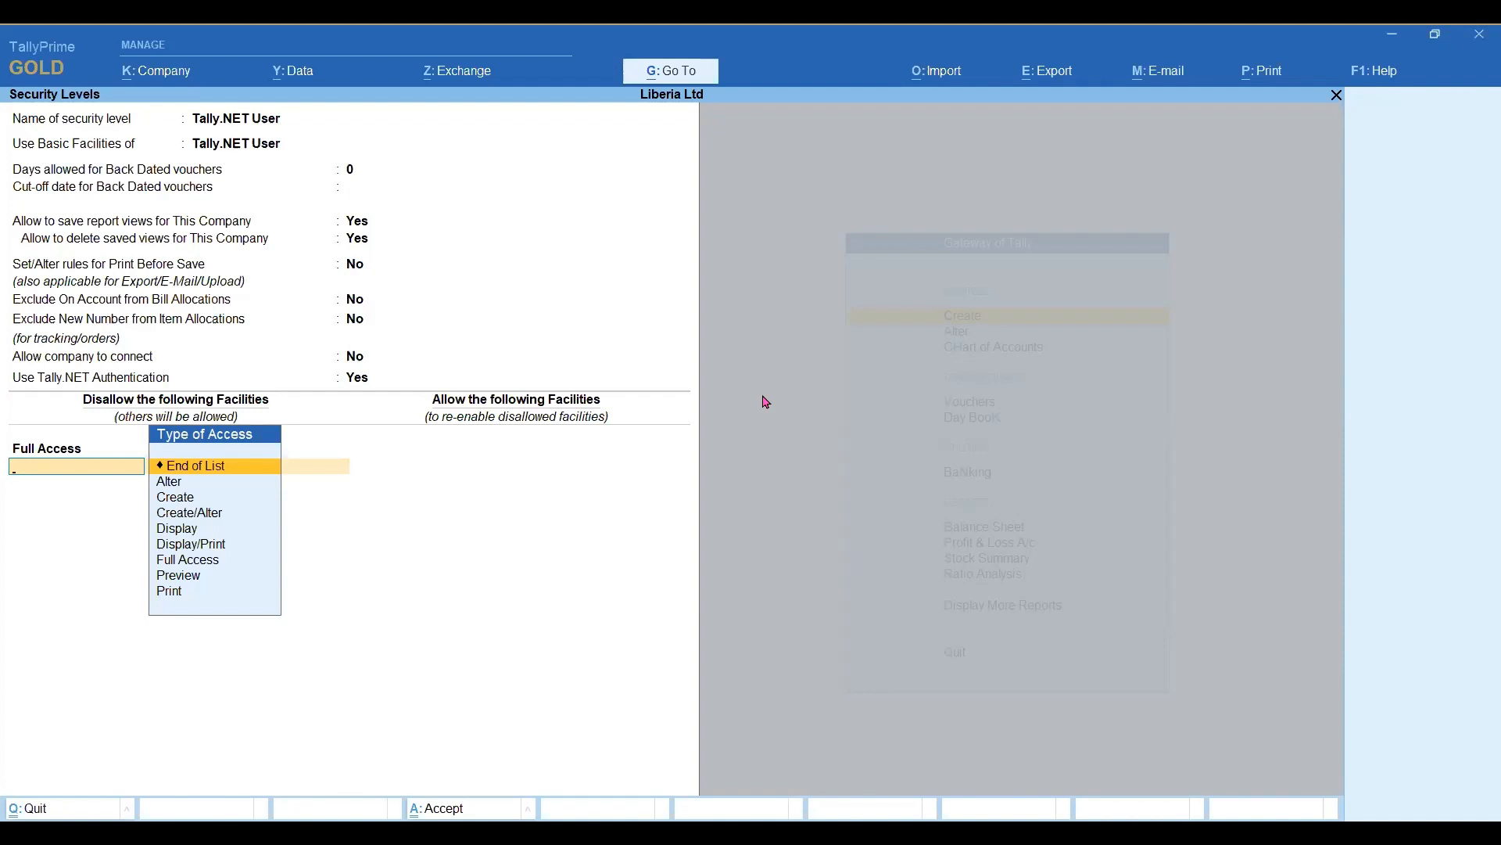
{"action": "key", "text": "Return"}
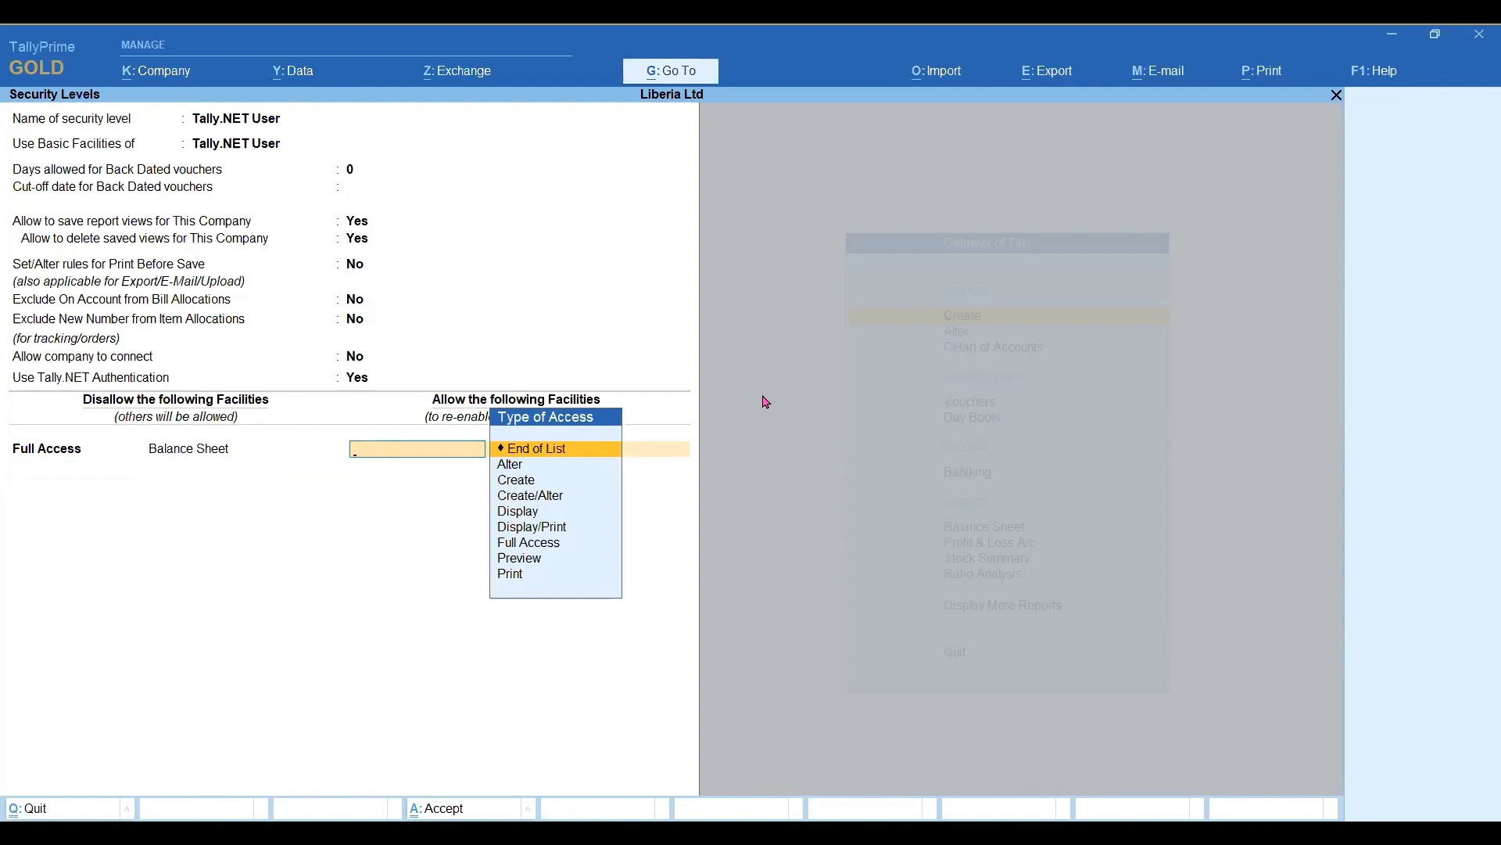
{"action": "key", "text": "Return"}
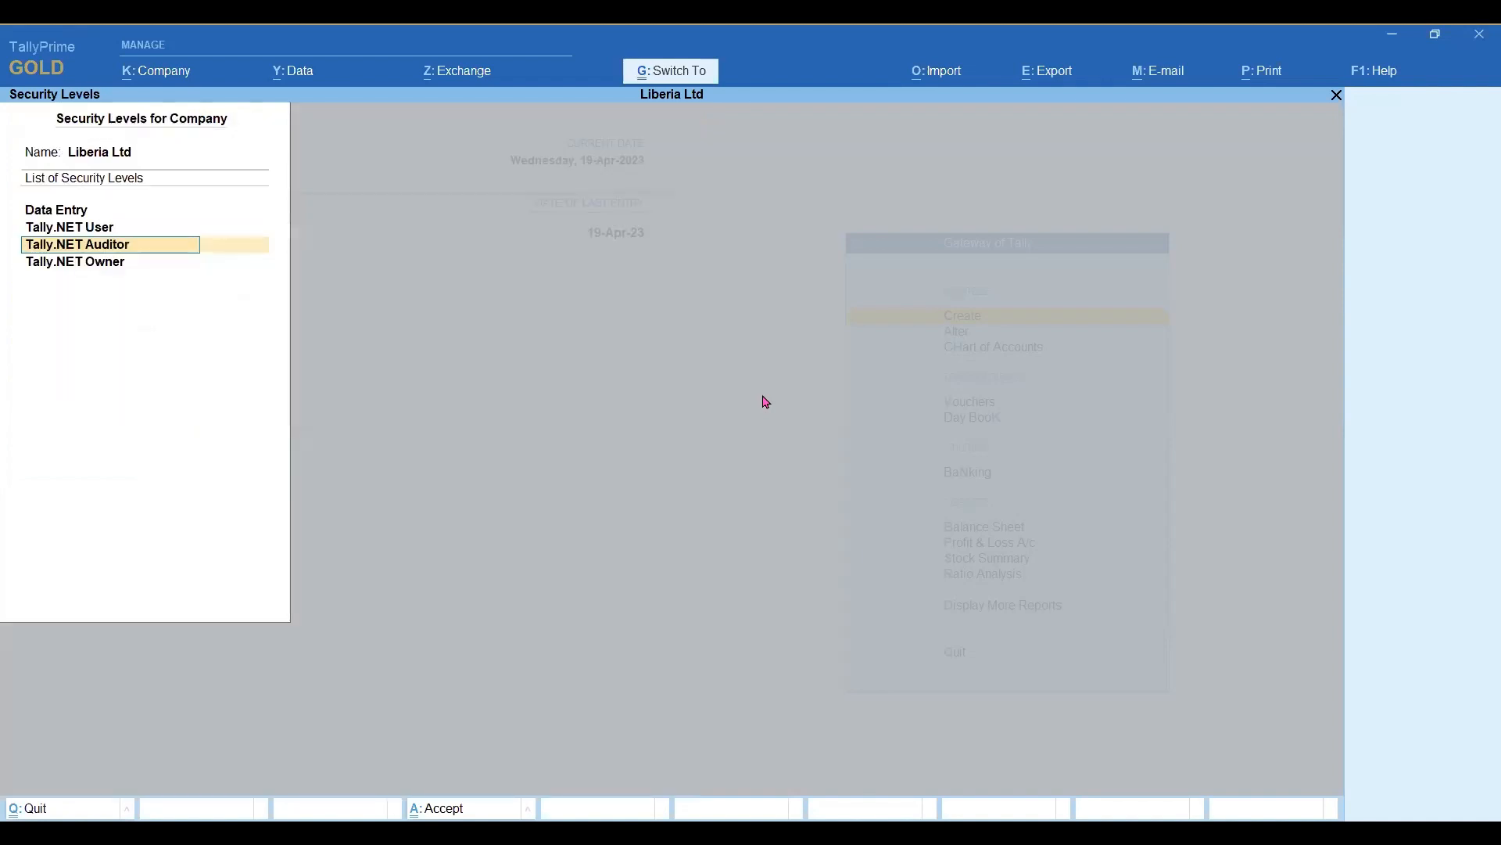
{"action": "key", "text": "Escape"}
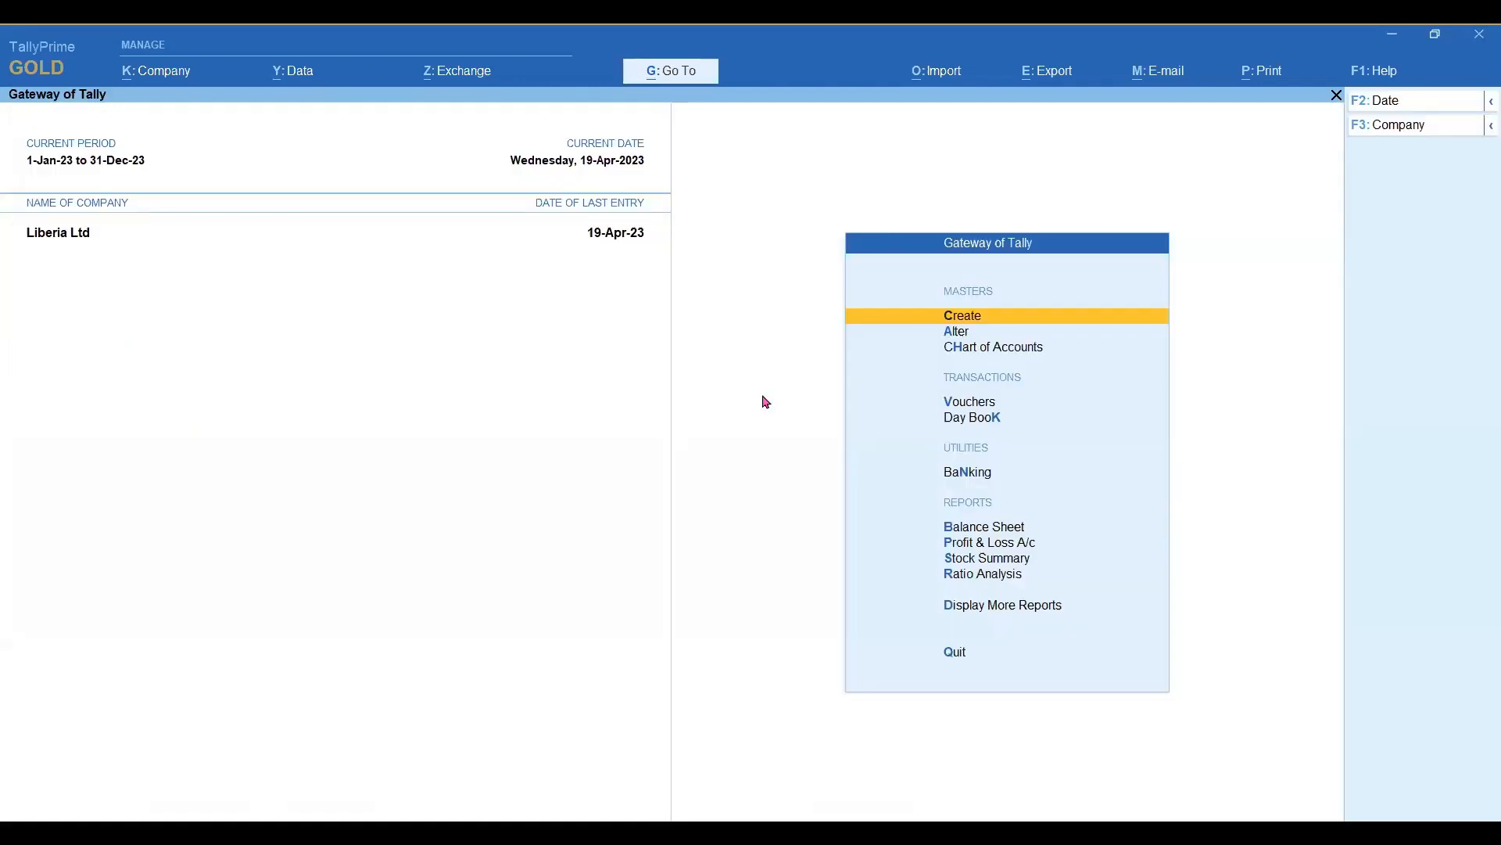
Set the E-mail ID for Browser Access to None in the company's security and user access settings and save.
{"action": "key", "text": "alt+k"}
{"action": "key", "text": "Down"}
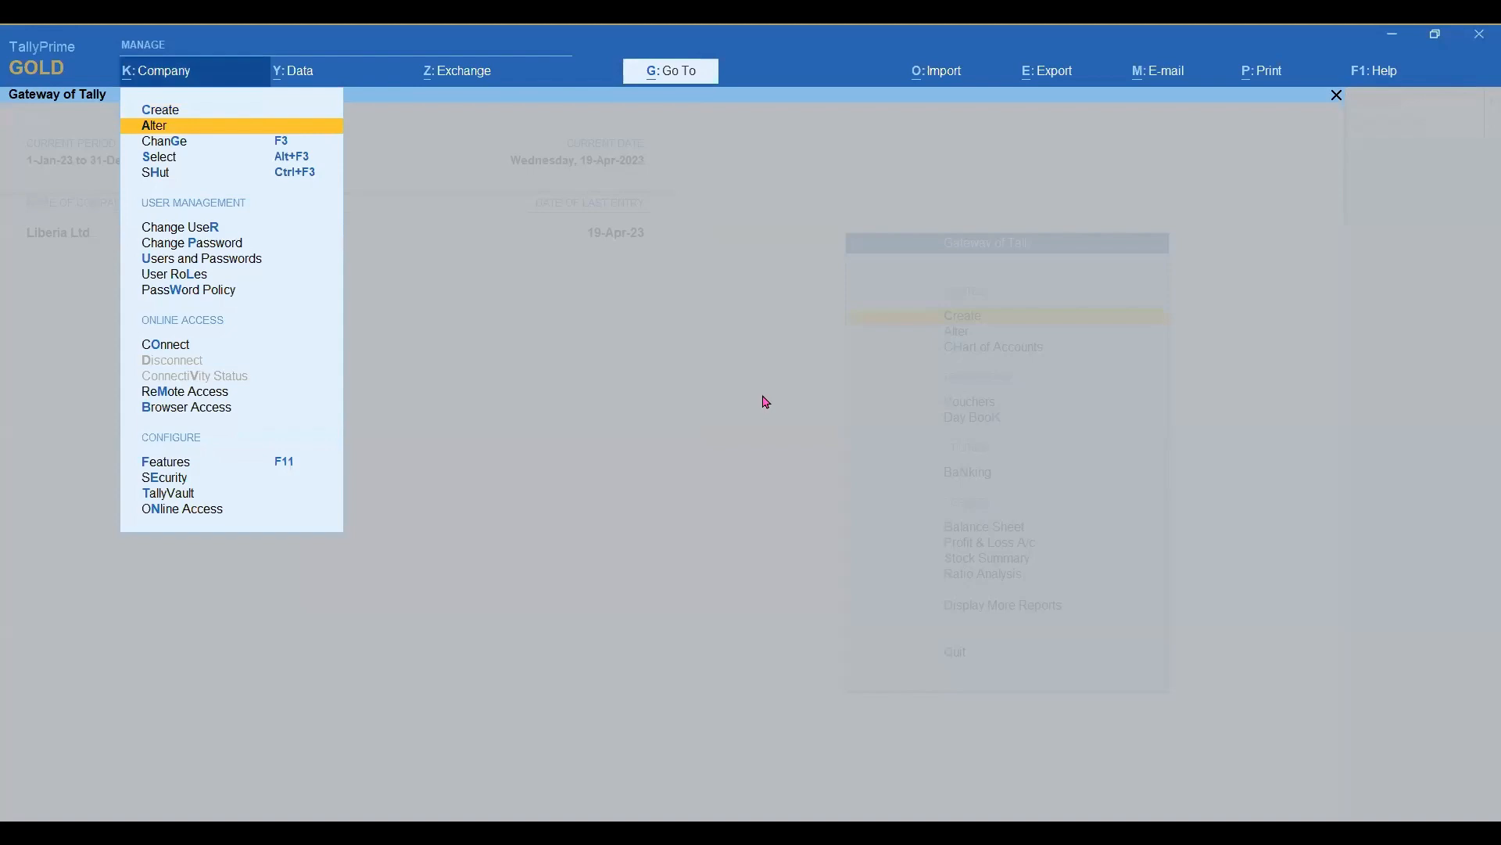
{"action": "key", "text": "Down"}
{"action": "key", "text": "Down"}
{"action": "key", "text": "Down"}
{"action": "key", "text": "Down"}
{"action": "key", "text": "Down"}
{"action": "key", "text": "Down"}
{"action": "key", "text": "Down"}
{"action": "key", "text": "Down"}
{"action": "key", "text": "Down"}
{"action": "key", "text": "Down"}
{"action": "key", "text": "Down"}
{"action": "key", "text": "Down"}
{"action": "key", "text": "Down"}
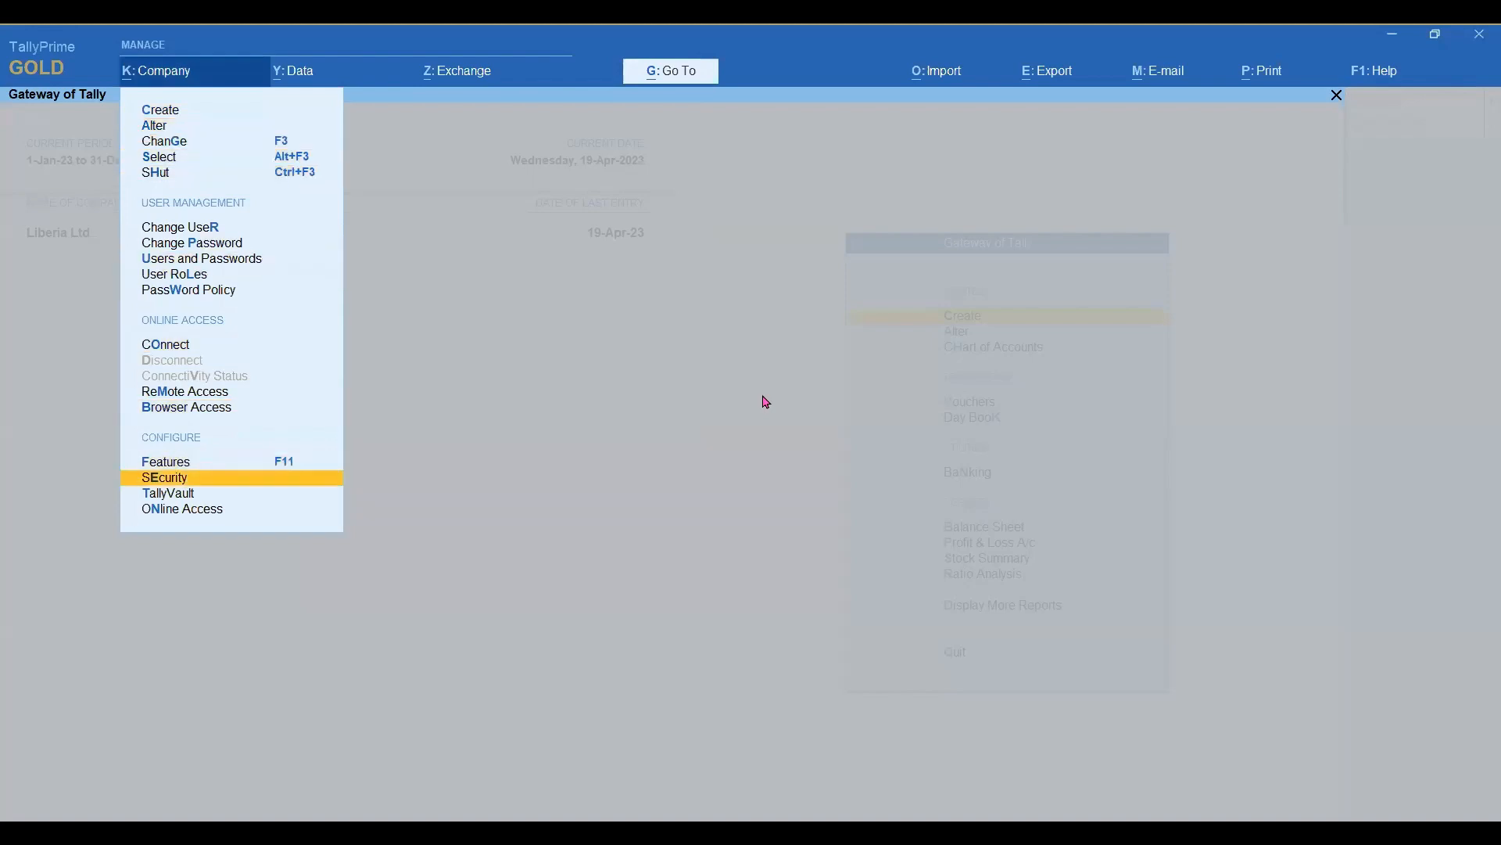
{"action": "key", "text": "Return"}
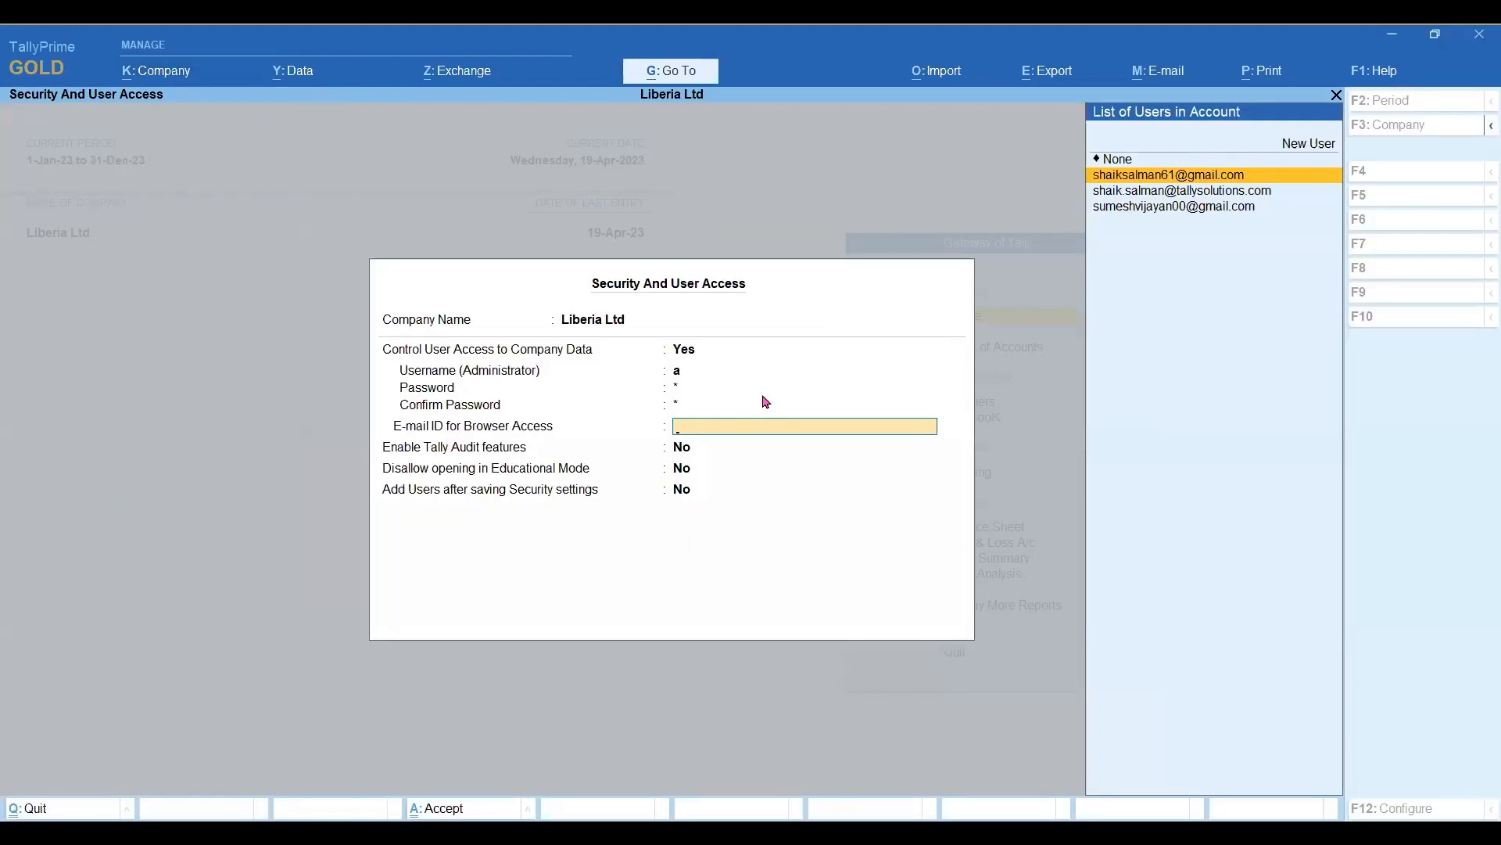
{"action": "key", "text": "Up"}
{"action": "key", "text": "Return"}
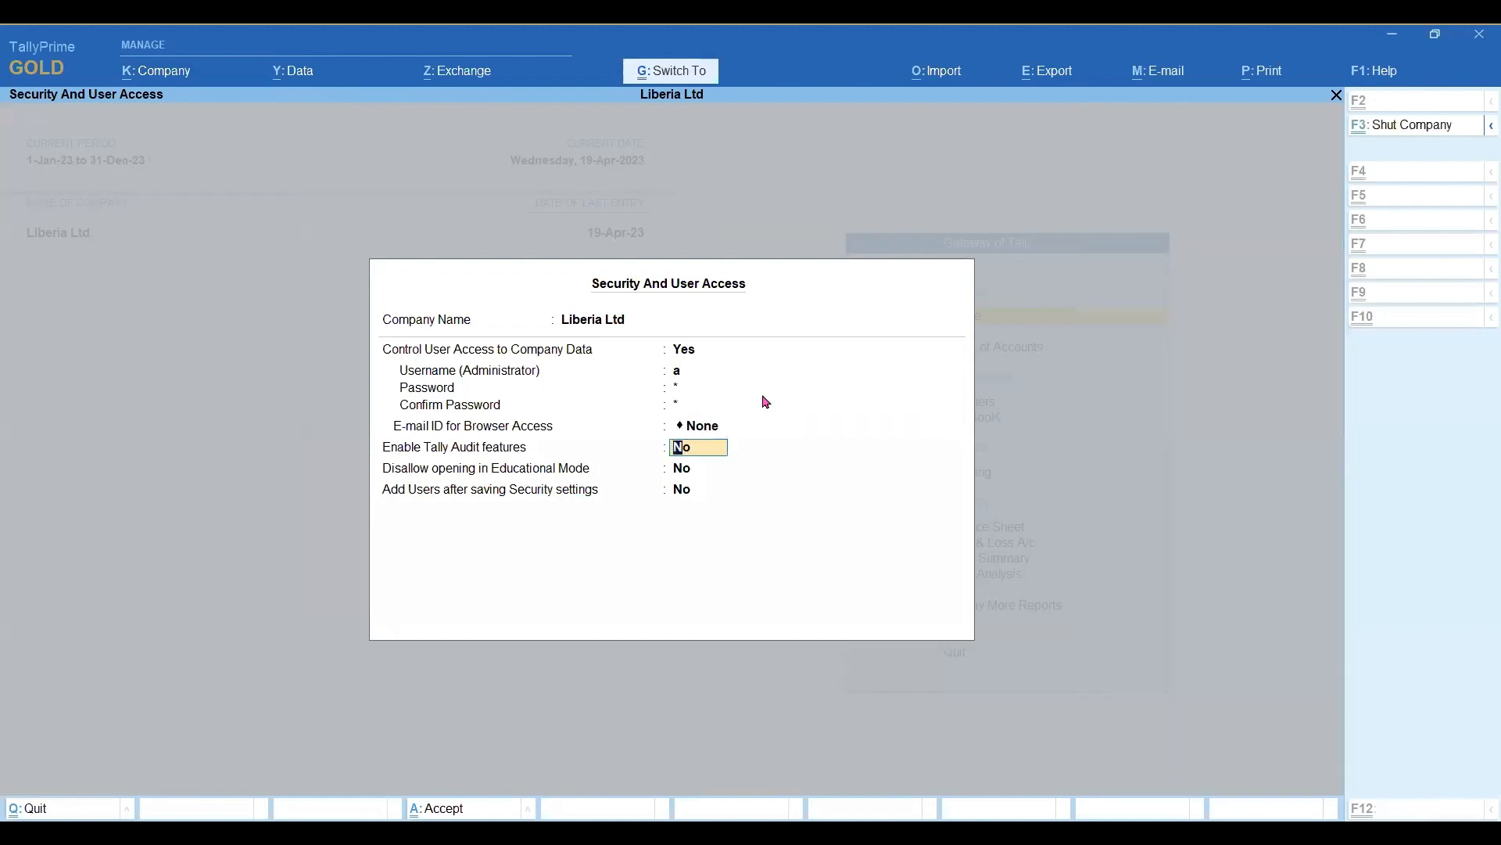
{"action": "key", "text": "ctrl+a"}
{"action": "key", "text": "Escape"}
{"action": "key", "text": "Escape"}
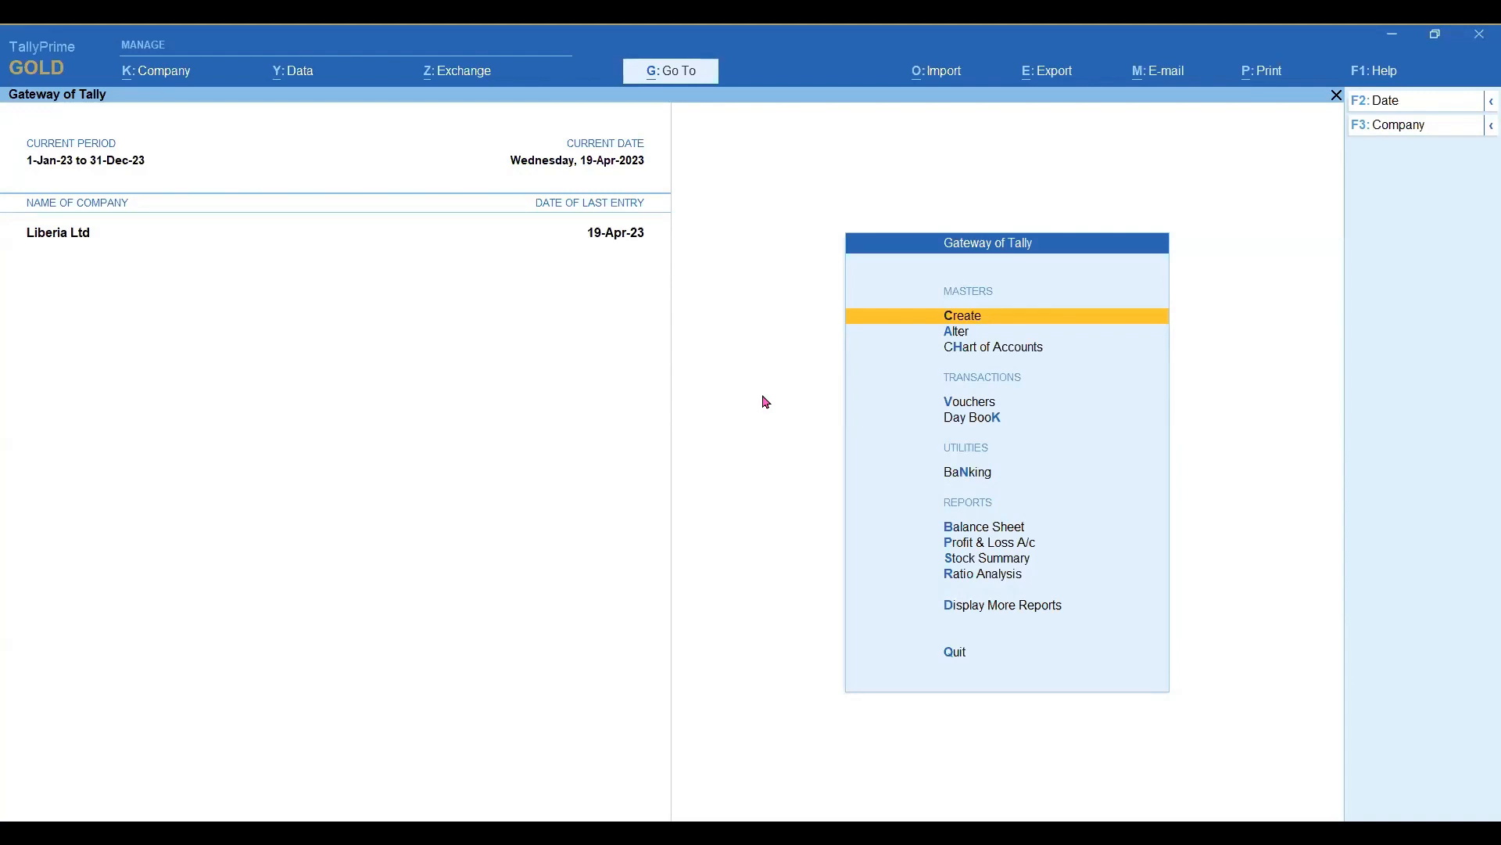
Connect Liberia Ltd for online access.
{"action": "key", "text": "alt"}
{"action": "key", "text": "alt+k"}
{"action": "key", "text": "Down"}
{"action": "key", "text": "Down"}
{"action": "key", "text": "Down"}
{"action": "key", "text": "Down"}
{"action": "key", "text": "Down"}
{"action": "key", "text": "Down"}
{"action": "key", "text": "Down"}
{"action": "key", "text": "Down"}
{"action": "key", "text": "Down"}
{"action": "key", "text": "Down"}
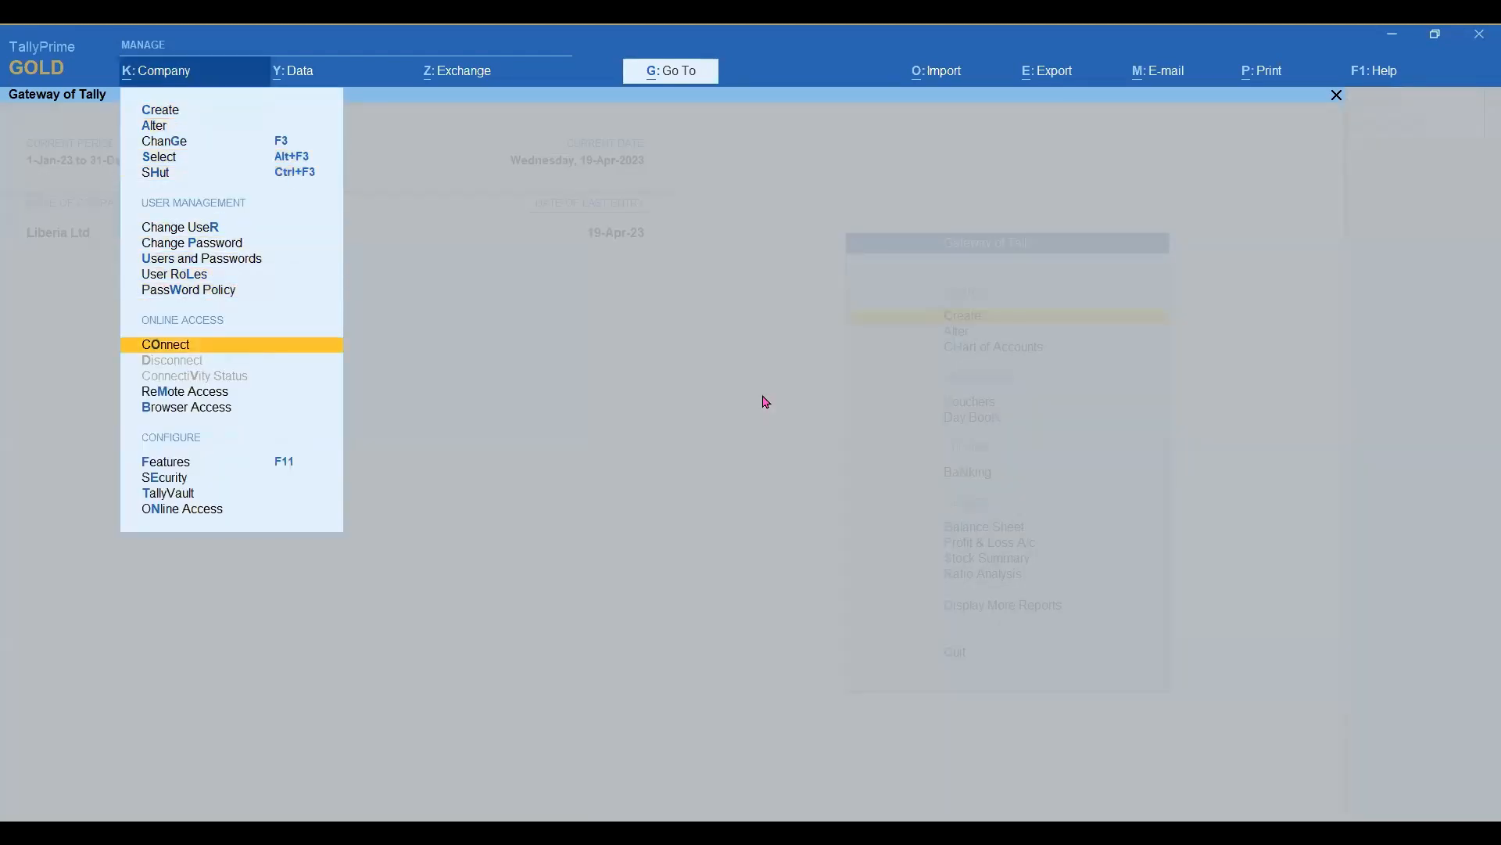
{"action": "key", "text": "Return"}
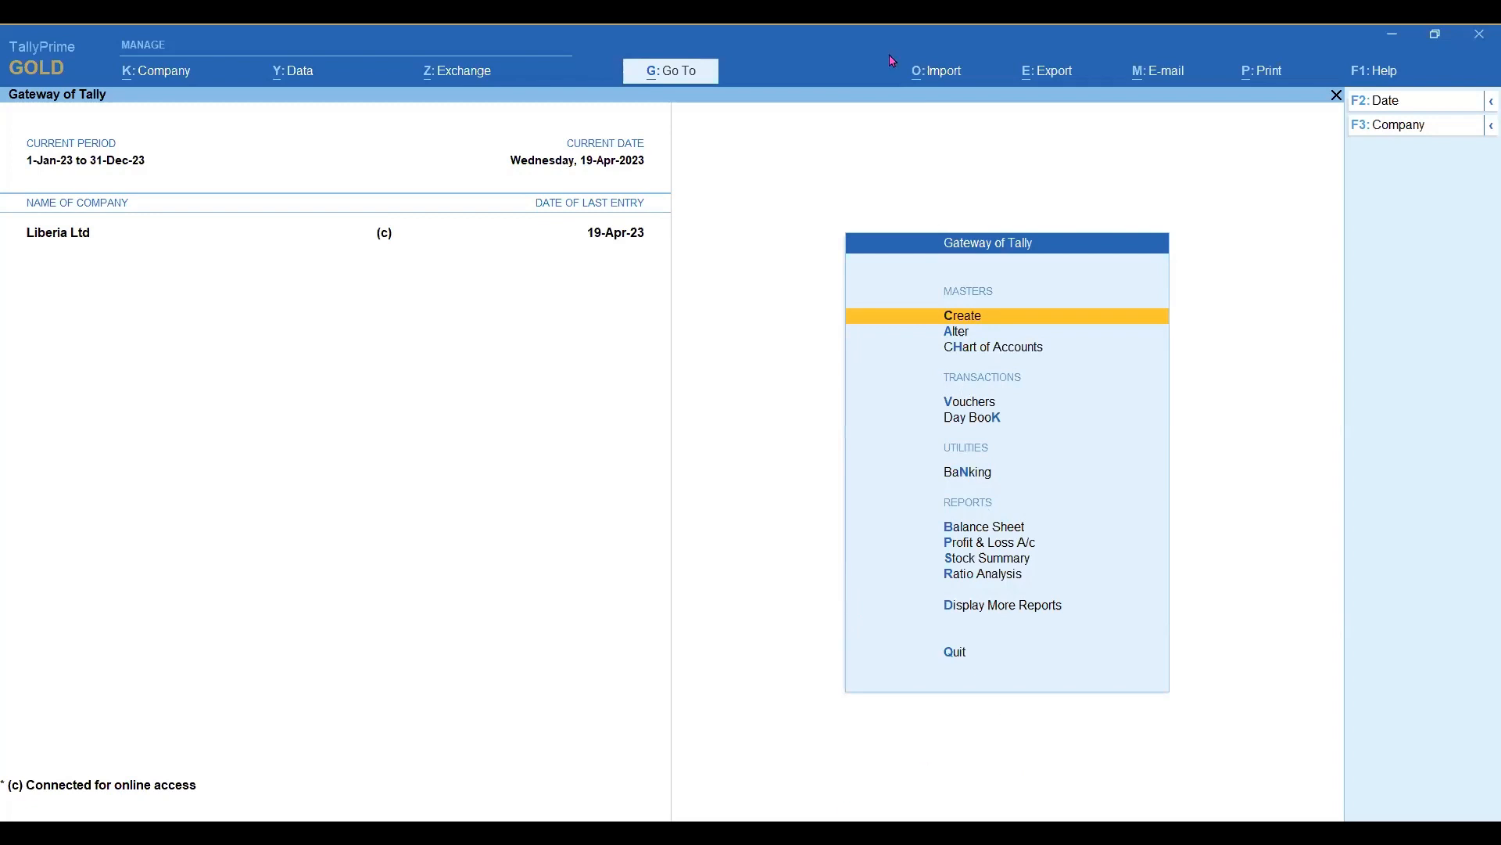
Switch to Google Chrome and open a new browser tab.
{"action": "key", "text": "alt+Tab"}
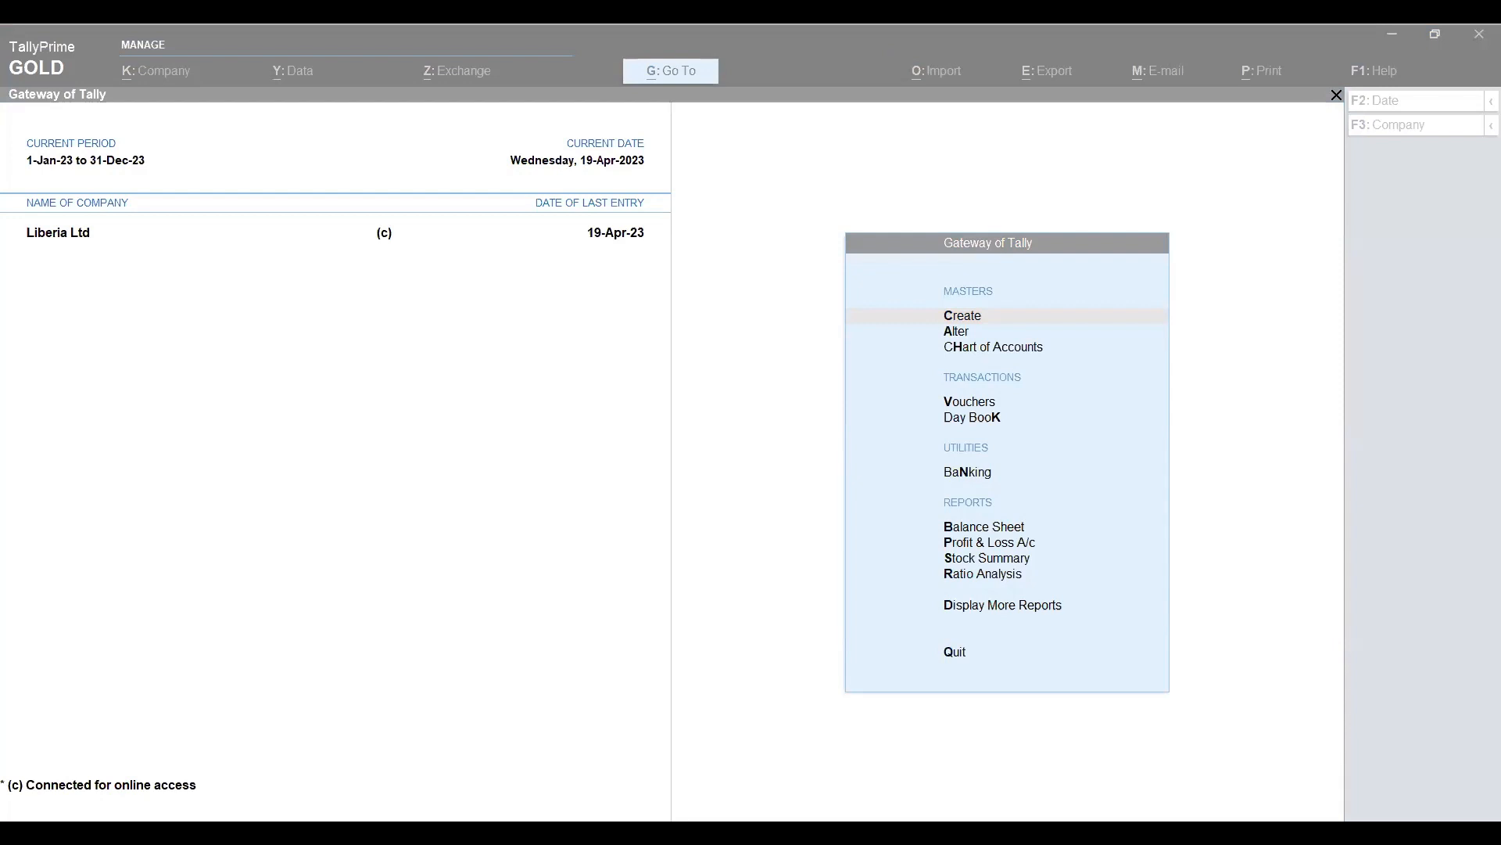
{"action": "left_click", "coordinate": [966, 811]}
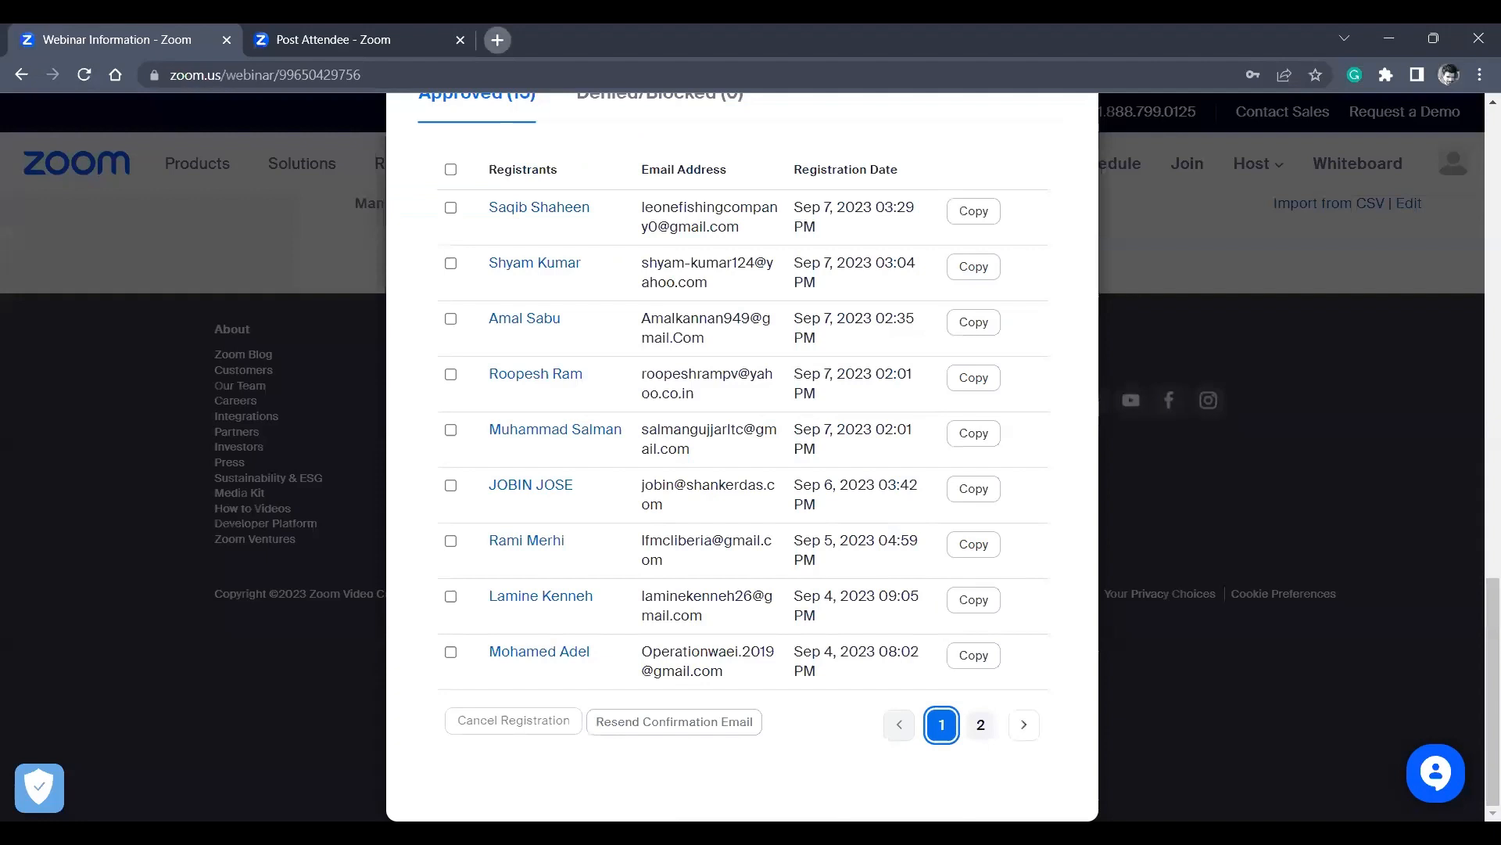
{"action": "key", "text": "ctrl+t"}
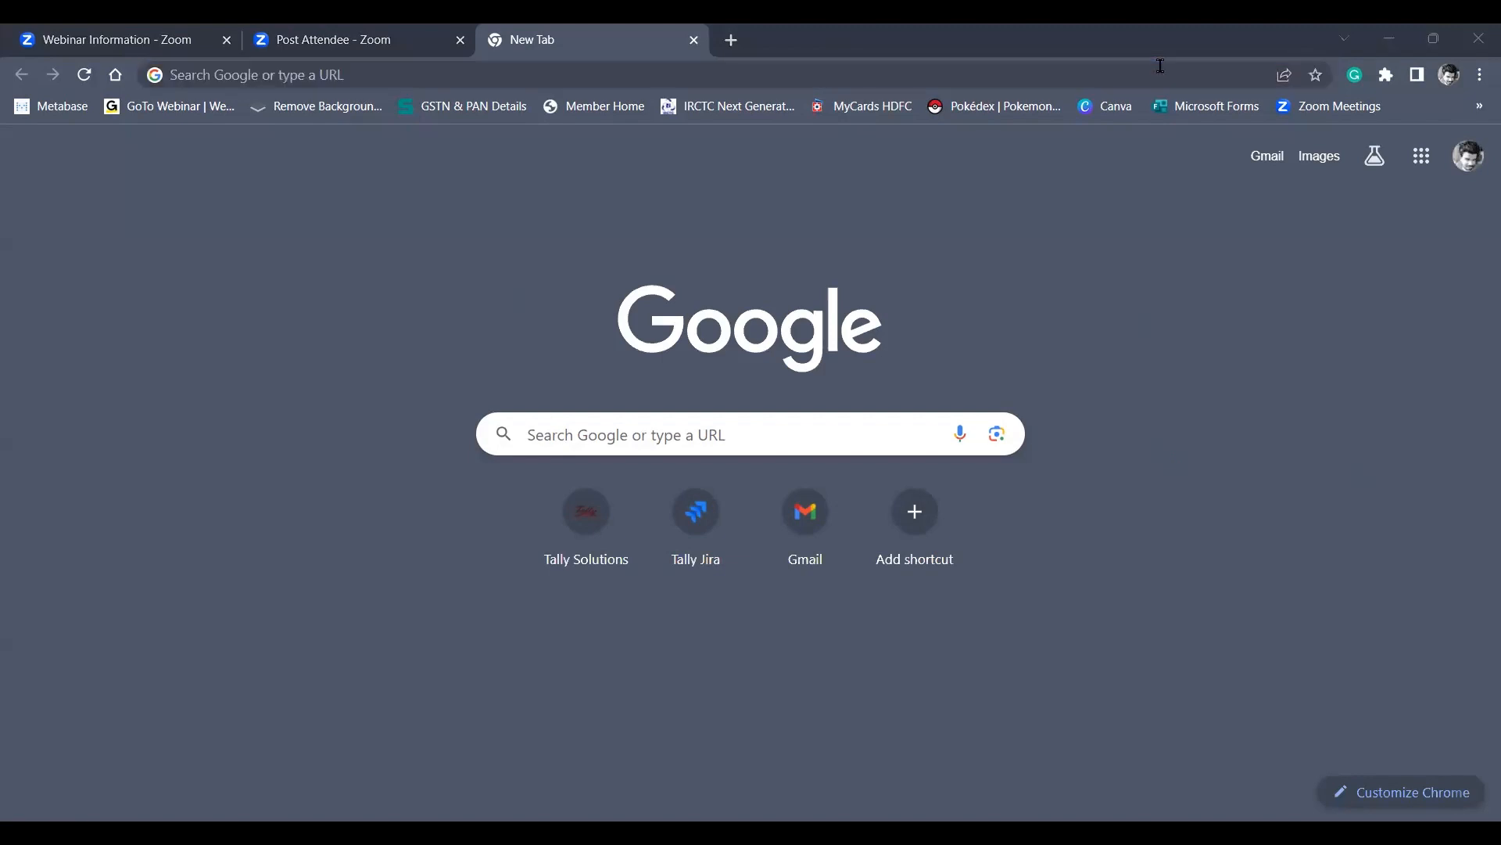
Open the Tally Solutions website and log in with the saved Tally.NET ID and password.
{"action": "left_click", "coordinate": [410, 242]}
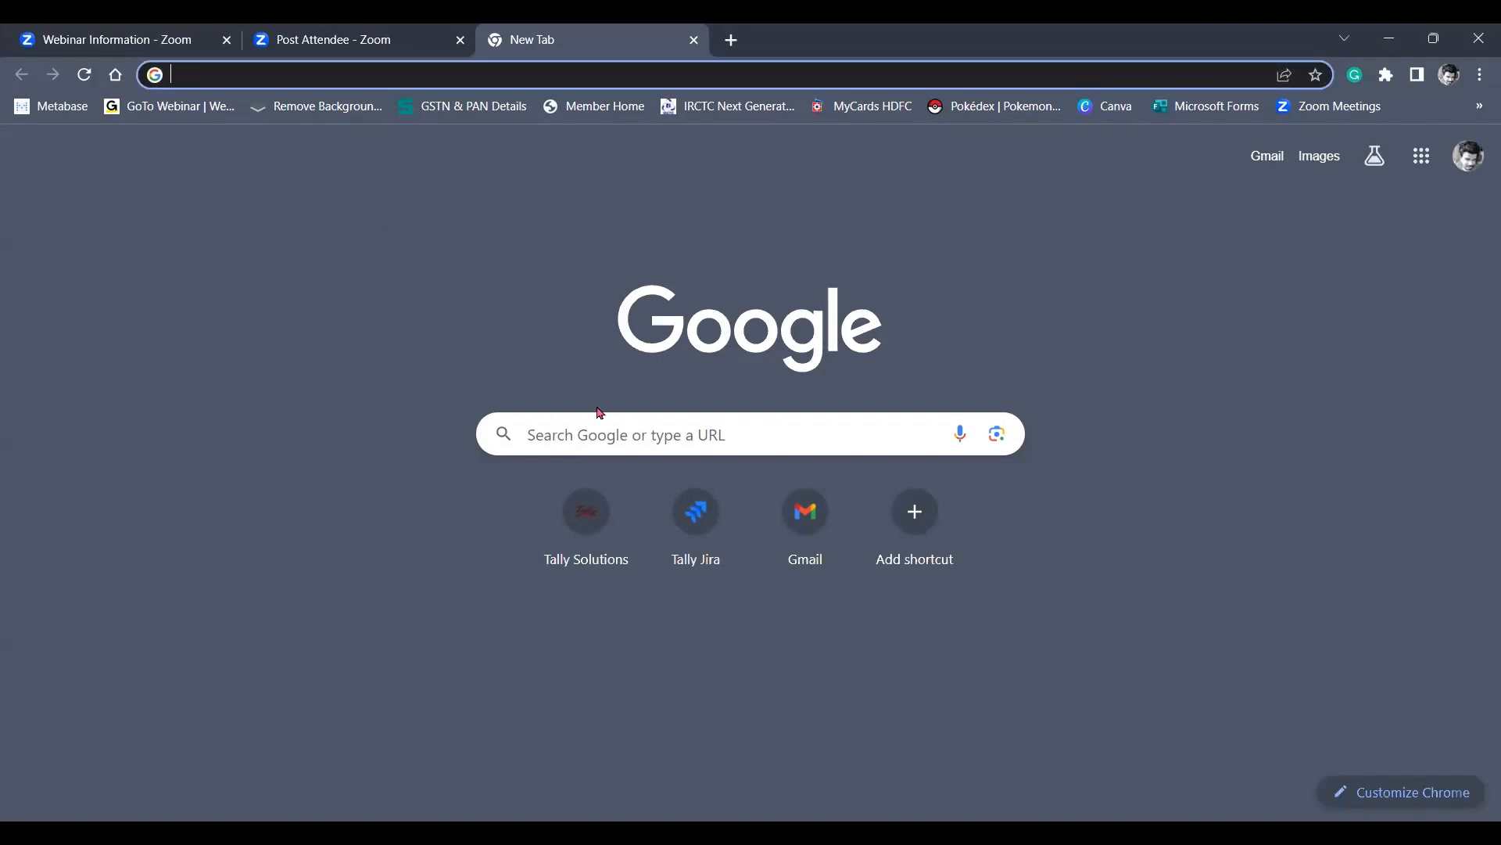
{"action": "left_click", "coordinate": [603, 538]}
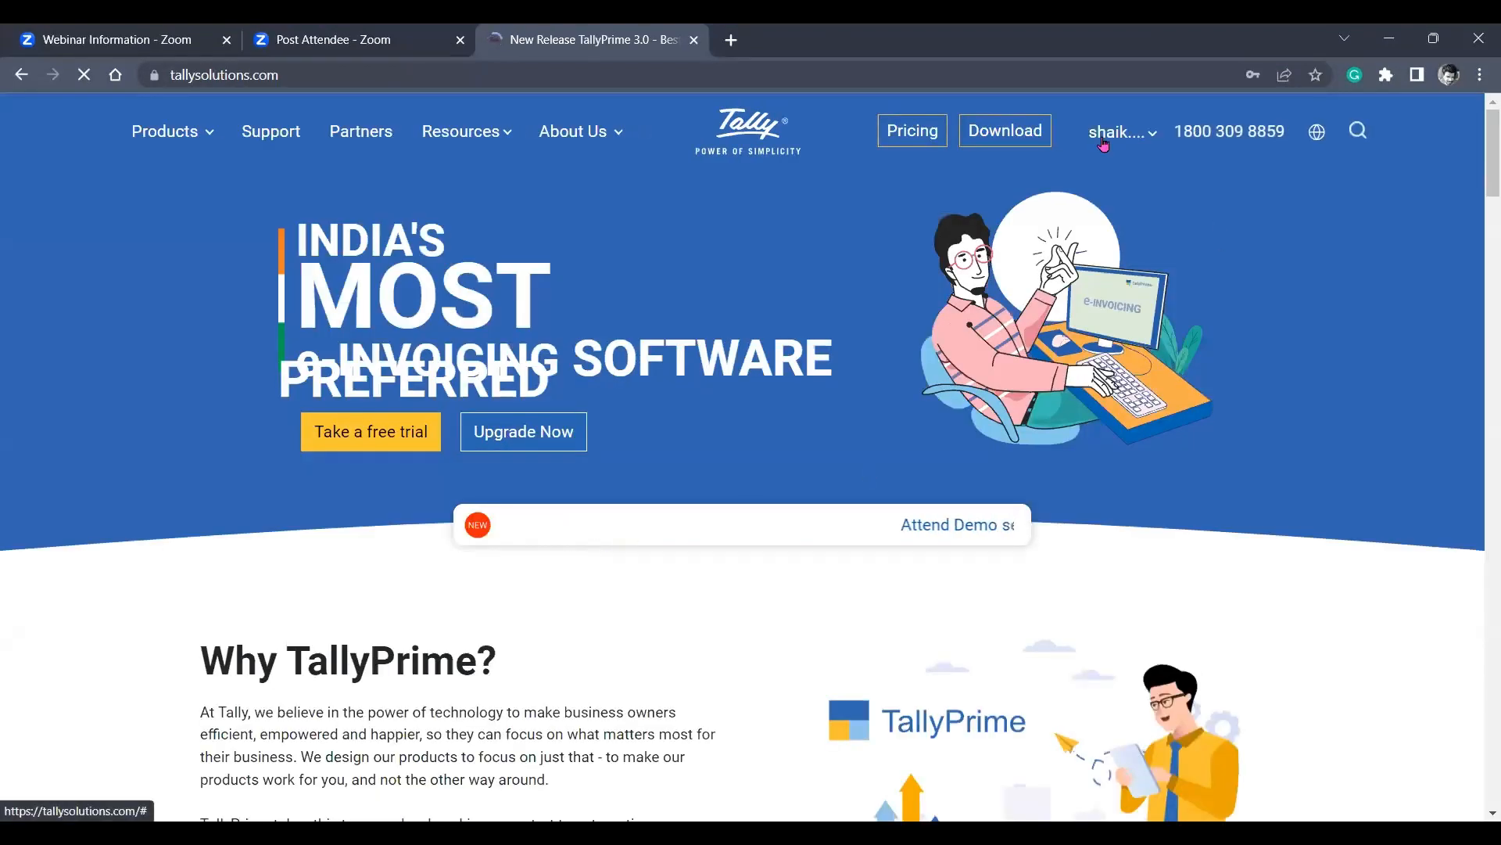
{"action": "left_click", "coordinate": [1104, 145]}
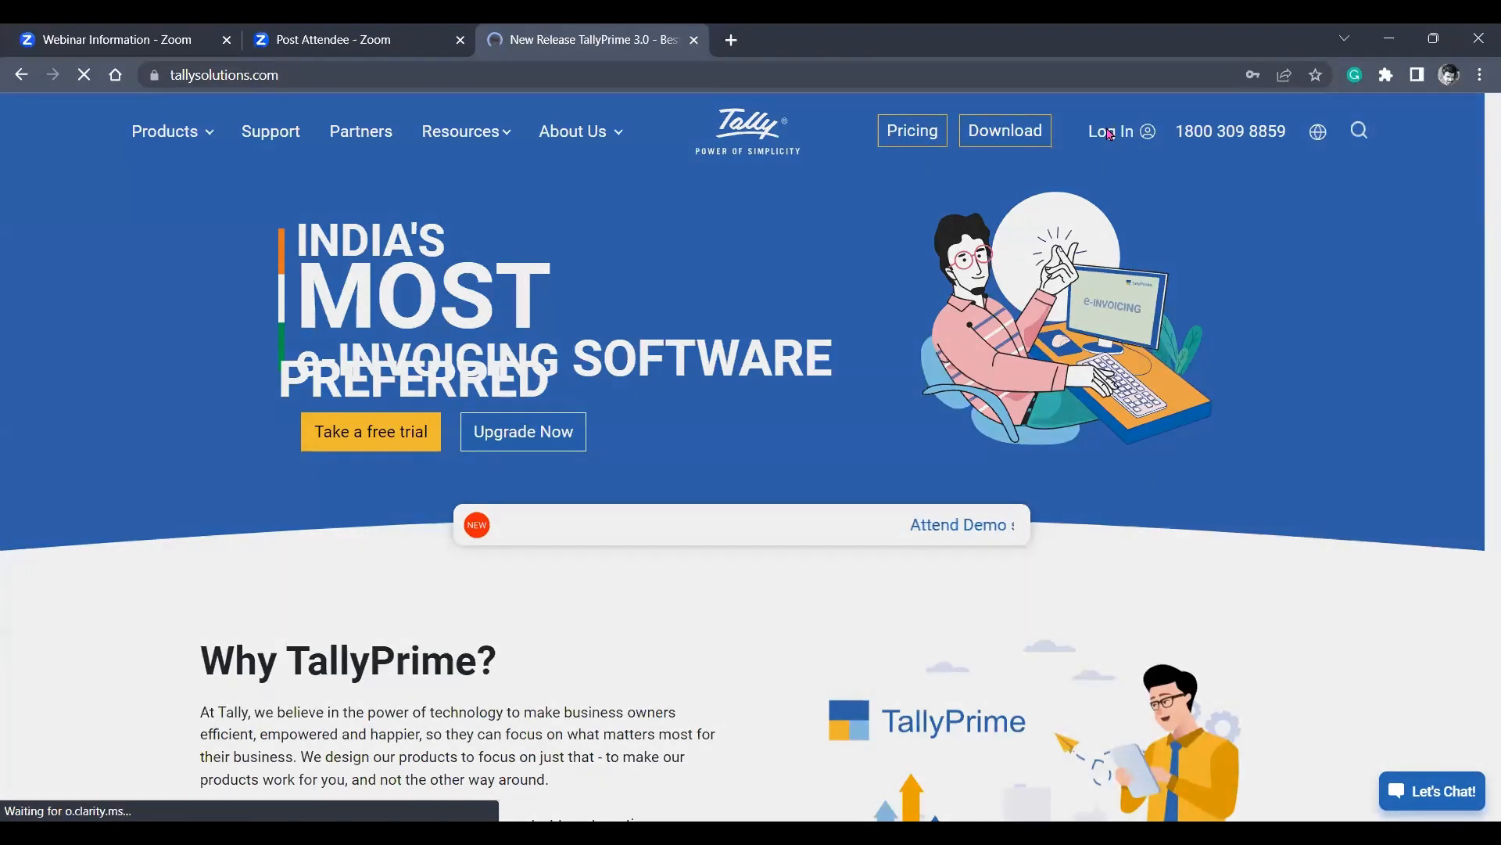
{"action": "left_click", "coordinate": [1107, 133]}
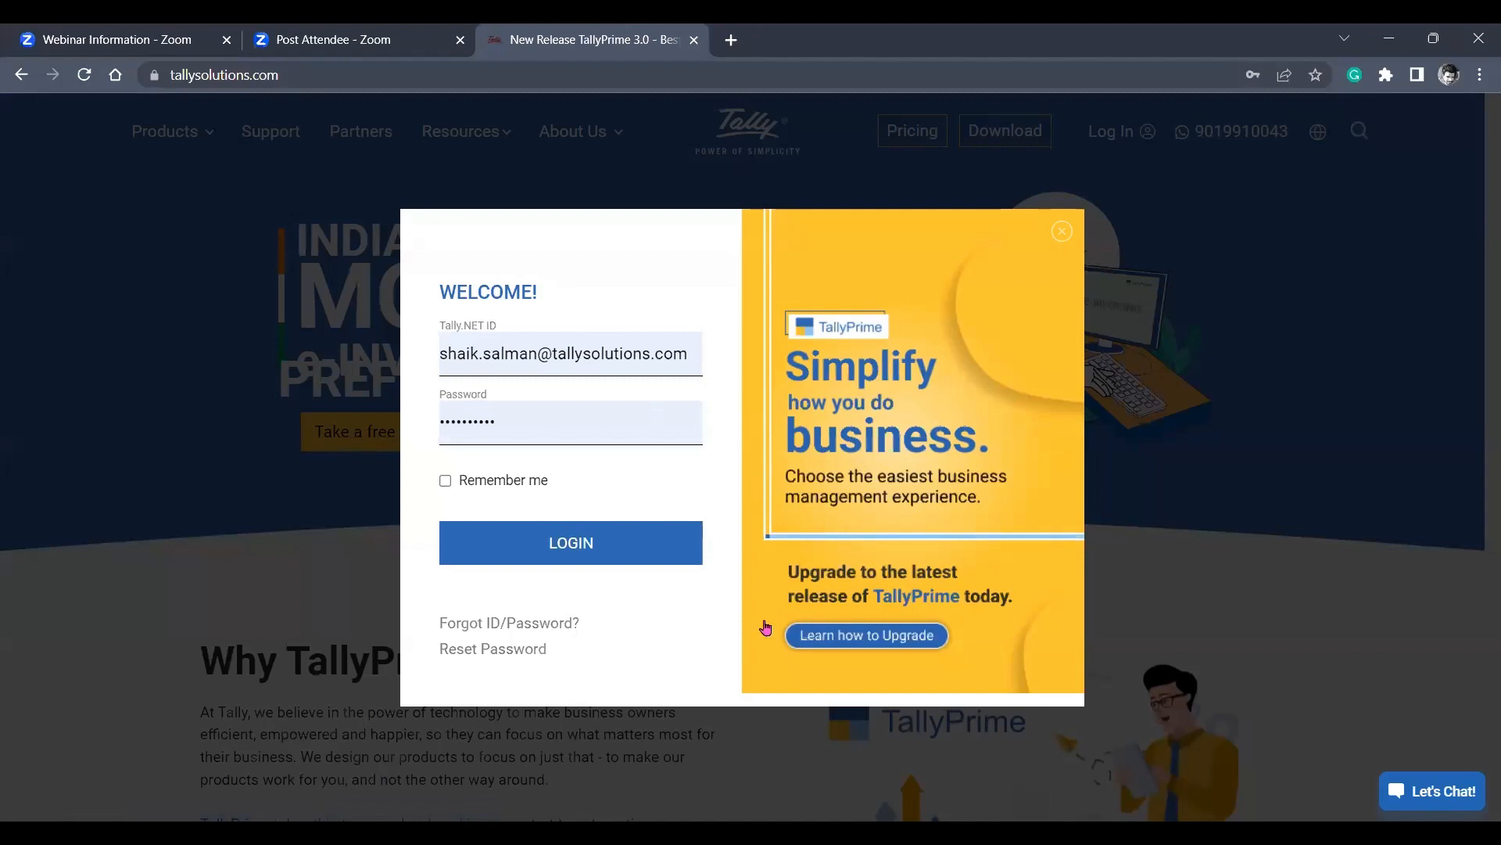
{"action": "left_click", "coordinate": [554, 558]}
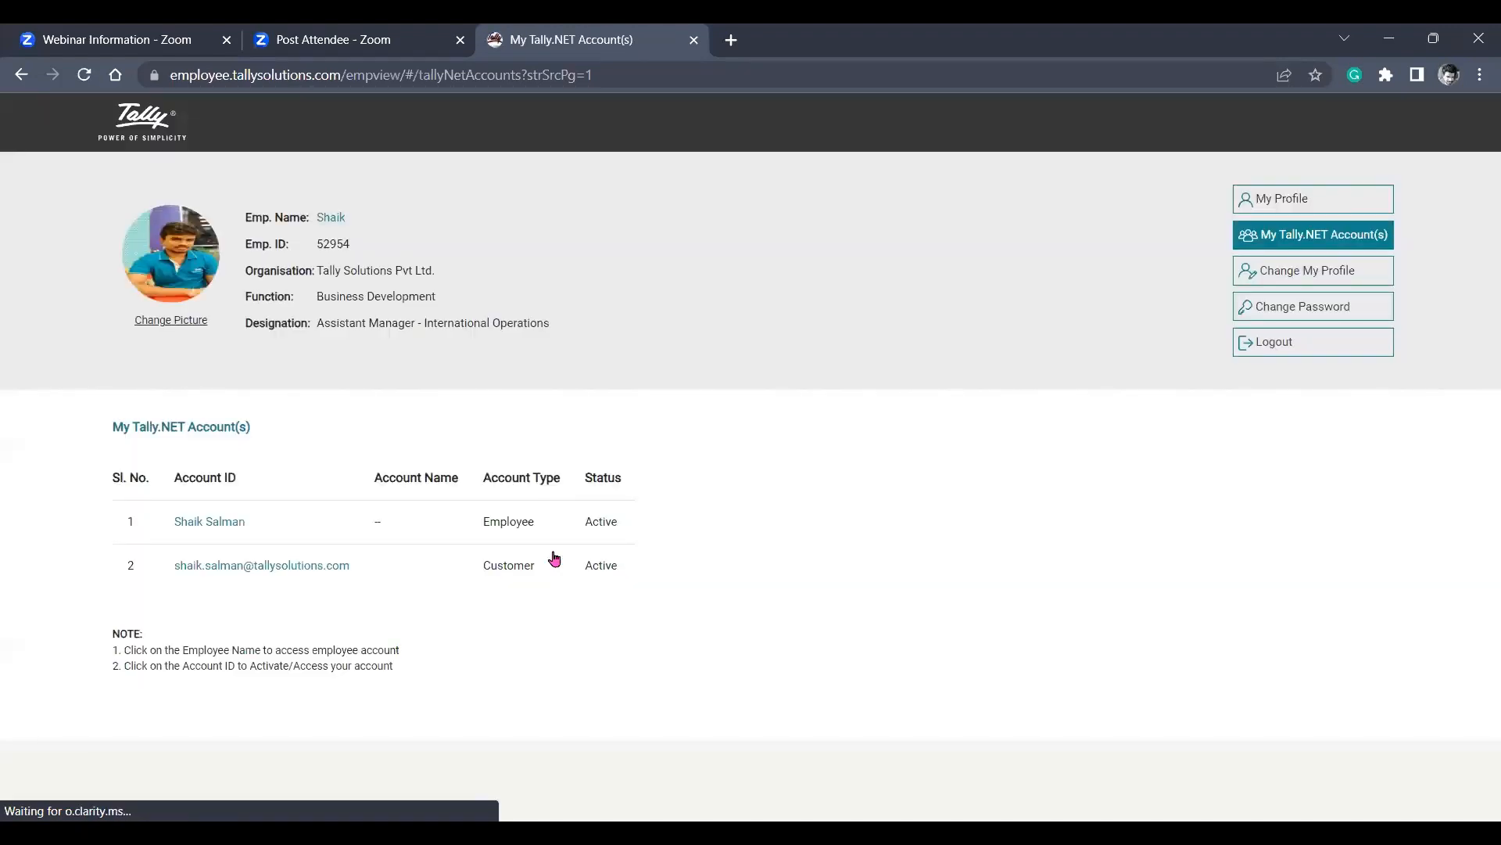
Access the Customer-type Tally.NET account, check the company's connection in TallyPrime, and open Liberia Ltd's reports in the browser.
{"action": "left_click", "coordinate": [217, 570]}
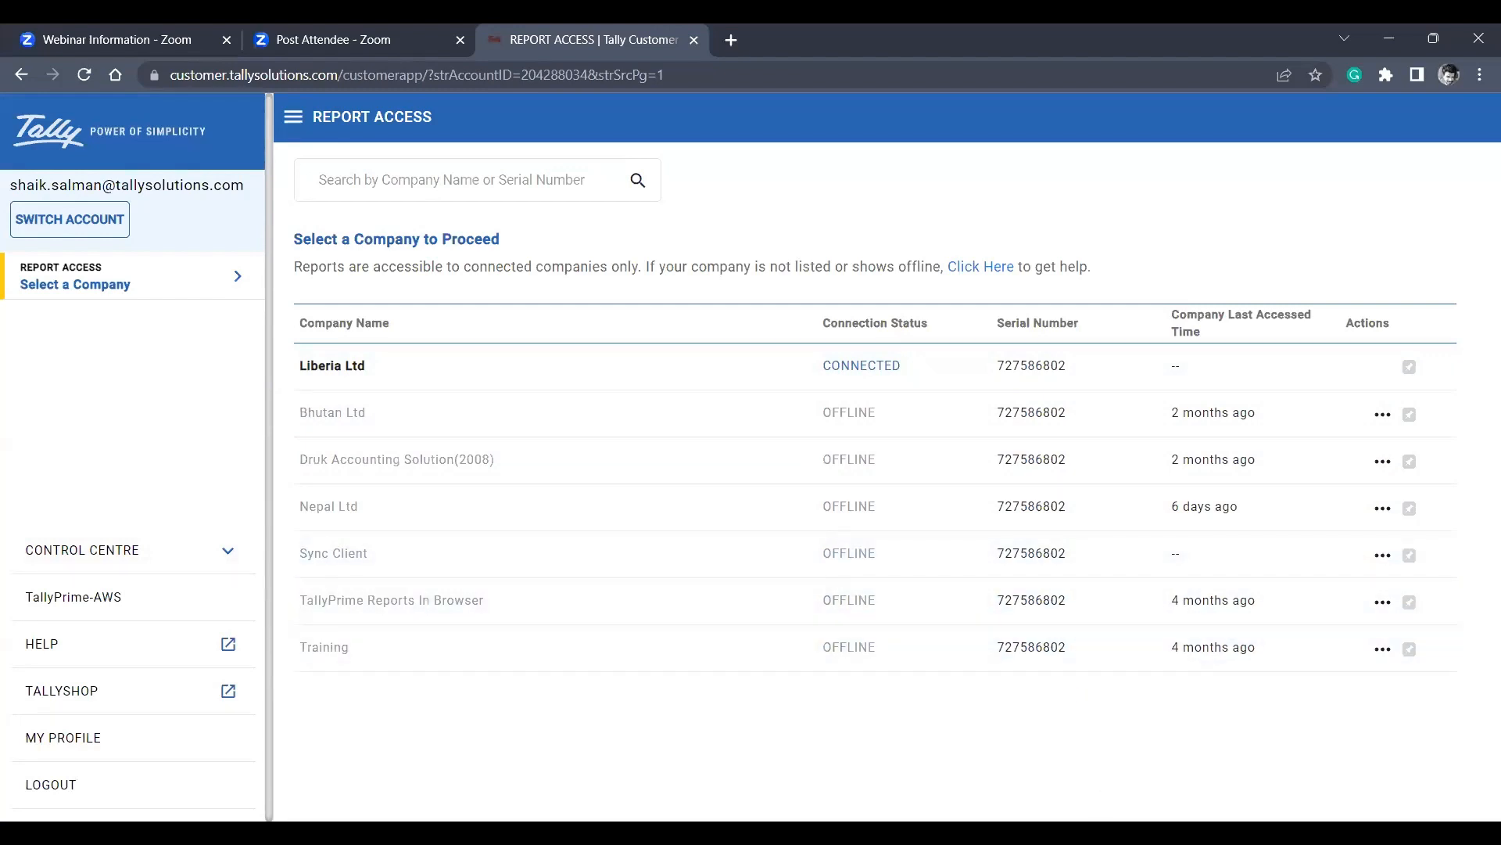
{"action": "key", "text": "alt+Tab"}
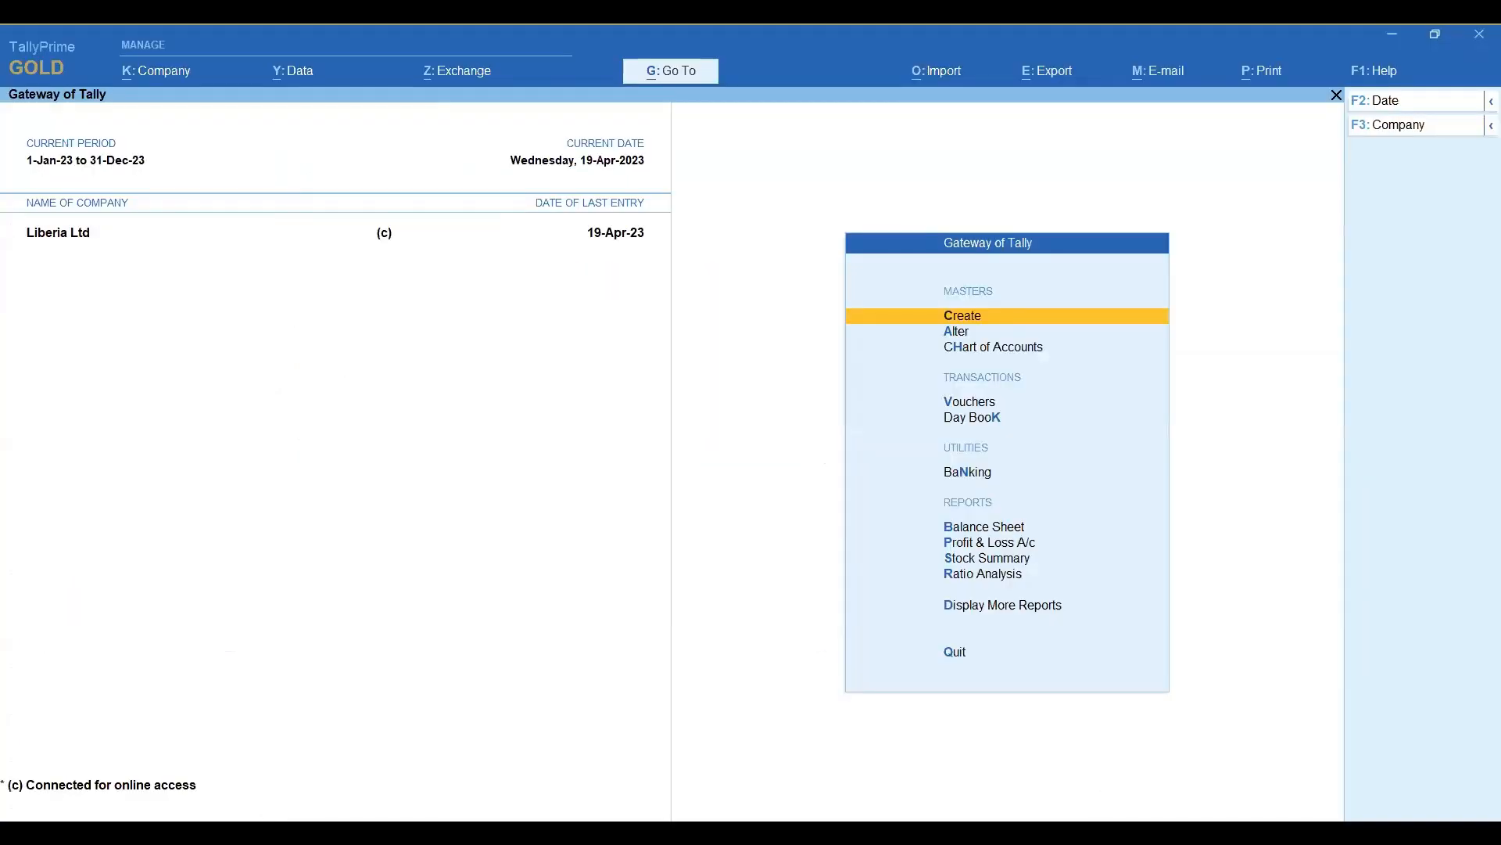
{"action": "key", "text": "alt+Tab"}
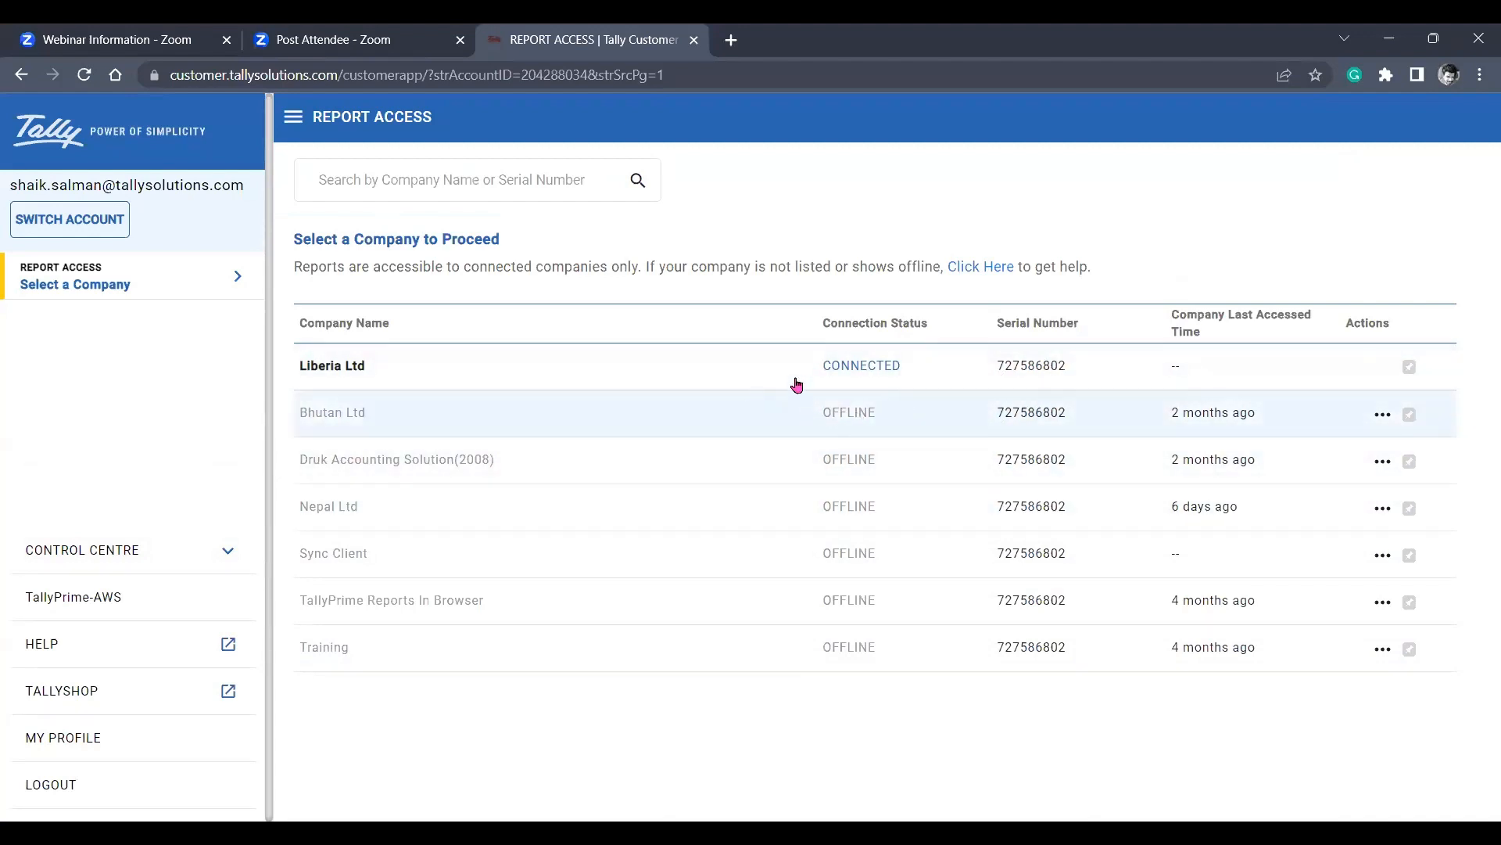
{"action": "left_click", "coordinate": [887, 372]}
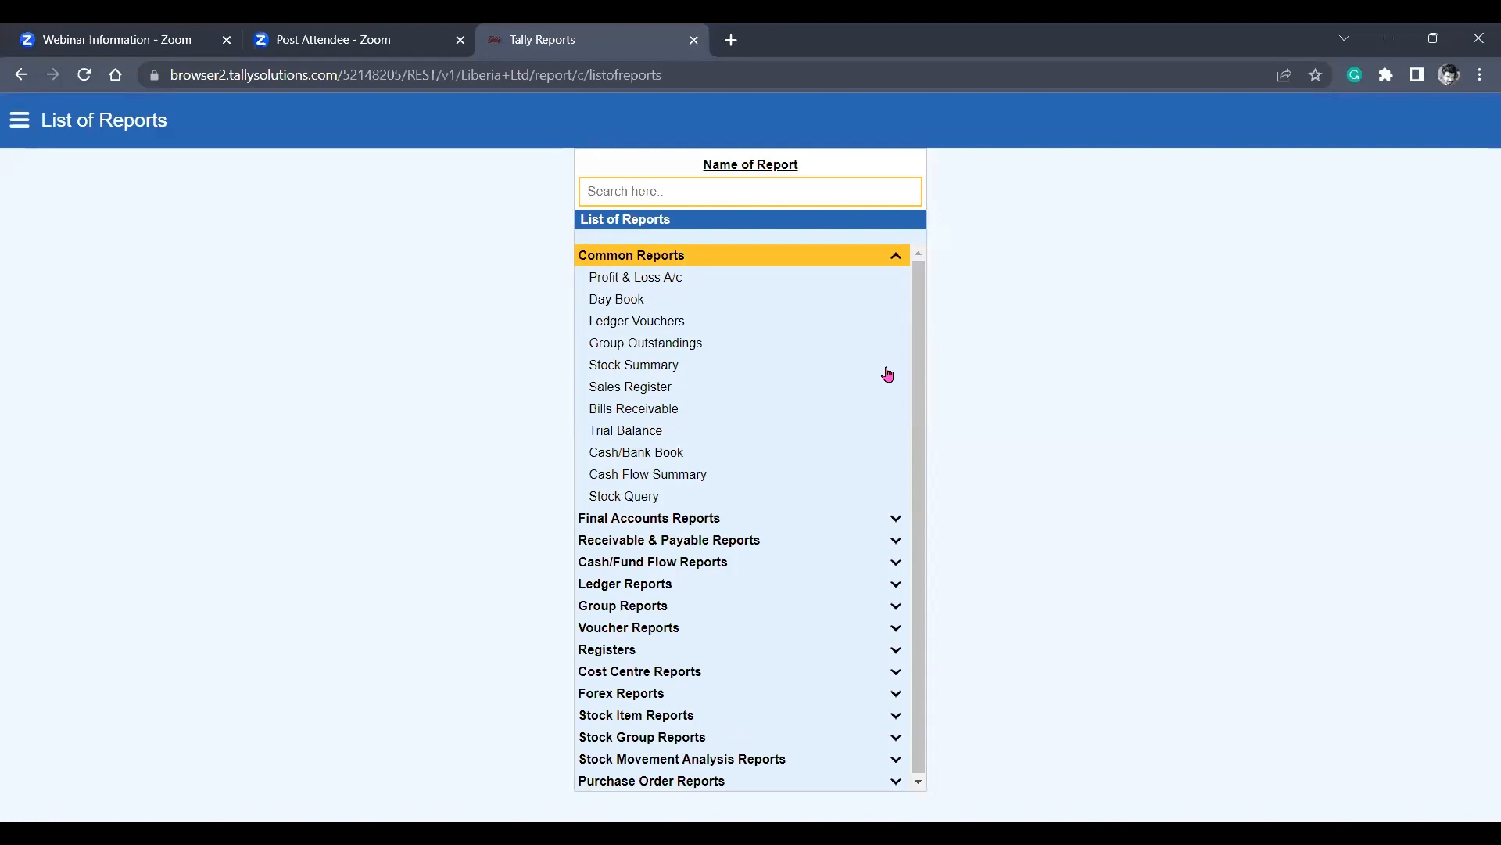
Examine the common reports and the other report categories available in Liberia Ltd's List of Reports.
{"action": "key", "text": "Down"}
{"action": "key", "text": "Down"}
{"action": "key", "text": "Down"}
{"action": "key", "text": "Down"}
{"action": "key", "text": "Down"}
{"action": "key", "text": "Down"}
{"action": "key", "text": "Down"}
{"action": "key", "text": "Down"}
{"action": "key", "text": "Down"}
{"action": "key", "text": "Down"}
{"action": "key", "text": "Down"}
{"action": "key", "text": "Down"}
{"action": "key", "text": "Down"}
{"action": "key", "text": "Down"}
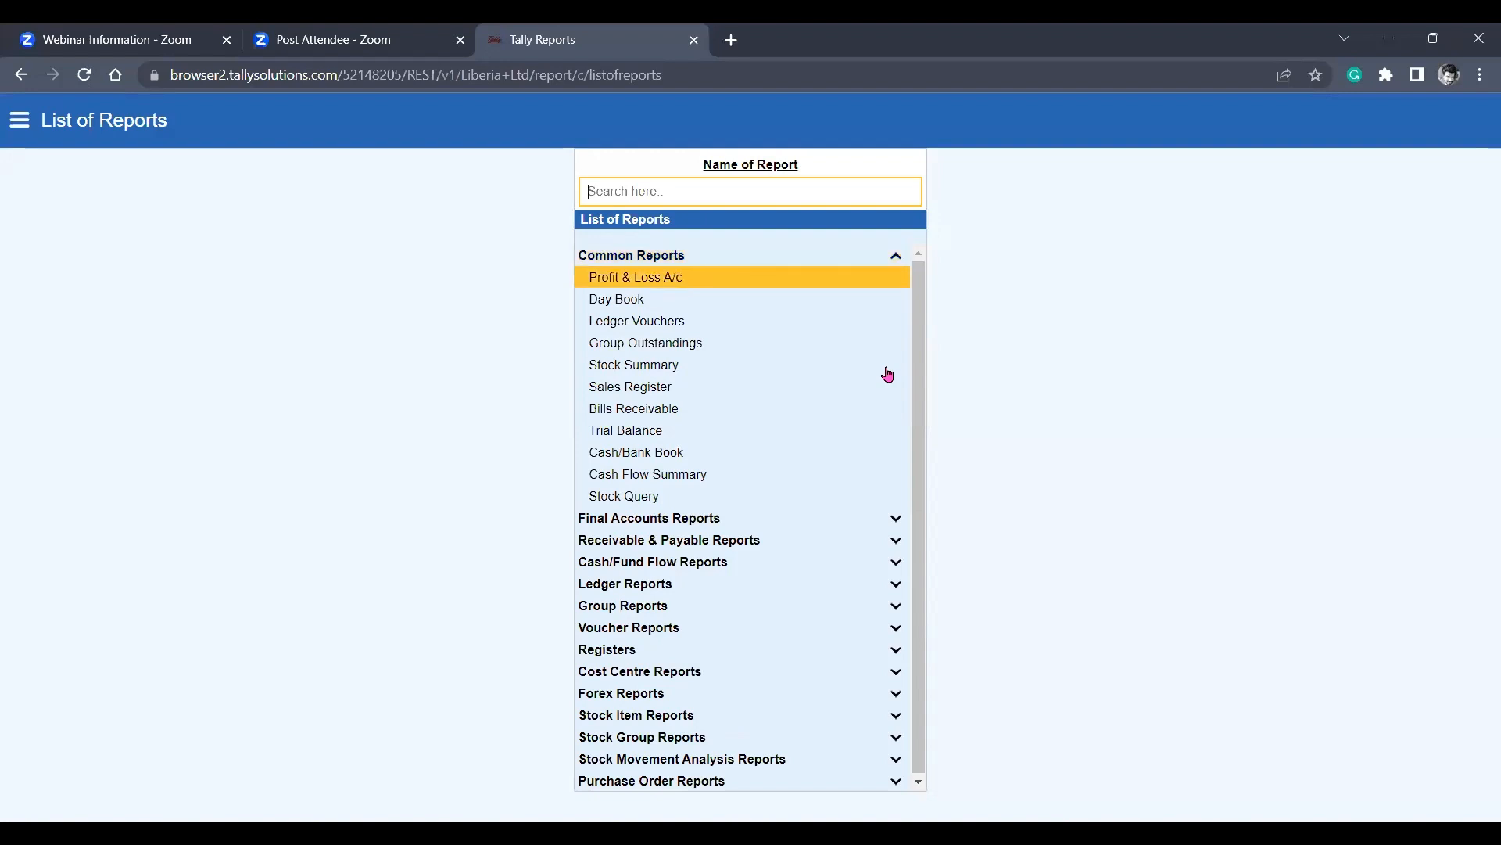
{"action": "key", "text": "Down"}
{"action": "key", "text": "Down"}
{"action": "key", "text": "Down"}
{"action": "key", "text": "Down"}
{"action": "key", "text": "Down"}
{"action": "key", "text": "Down"}
{"action": "key", "text": "Down"}
{"action": "key", "text": "Down"}
{"action": "key", "text": "Down"}
{"action": "key", "text": "Down"}
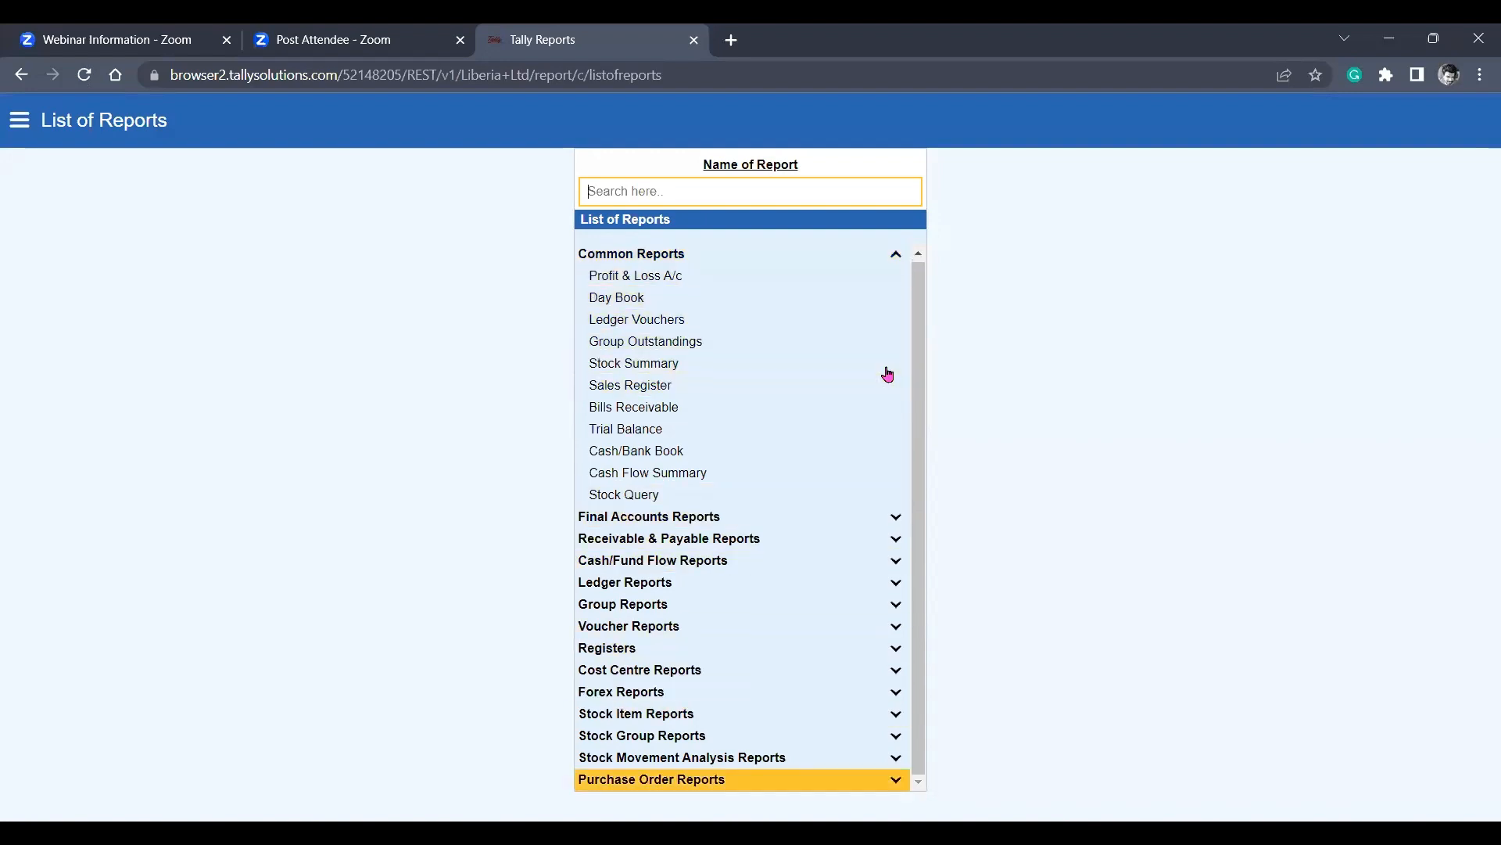
{"action": "key", "text": "Up"}
{"action": "key", "text": "Up"}
{"action": "key", "text": "Up"}
{"action": "key", "text": "Up"}
{"action": "key", "text": "Up"}
{"action": "key", "text": "Up"}
{"action": "key", "text": "Up"}
{"action": "key", "text": "Up"}
{"action": "key", "text": "Up"}
{"action": "key", "text": "Up"}
{"action": "key", "text": "Up"}
{"action": "key", "text": "Up"}
{"action": "key", "text": "Up"}
{"action": "key", "text": "Up"}
{"action": "key", "text": "Up"}
{"action": "key", "text": "Up"}
{"action": "key", "text": "Up"}
{"action": "key", "text": "Up"}
{"action": "key", "text": "Up"}
{"action": "key", "text": "Up"}
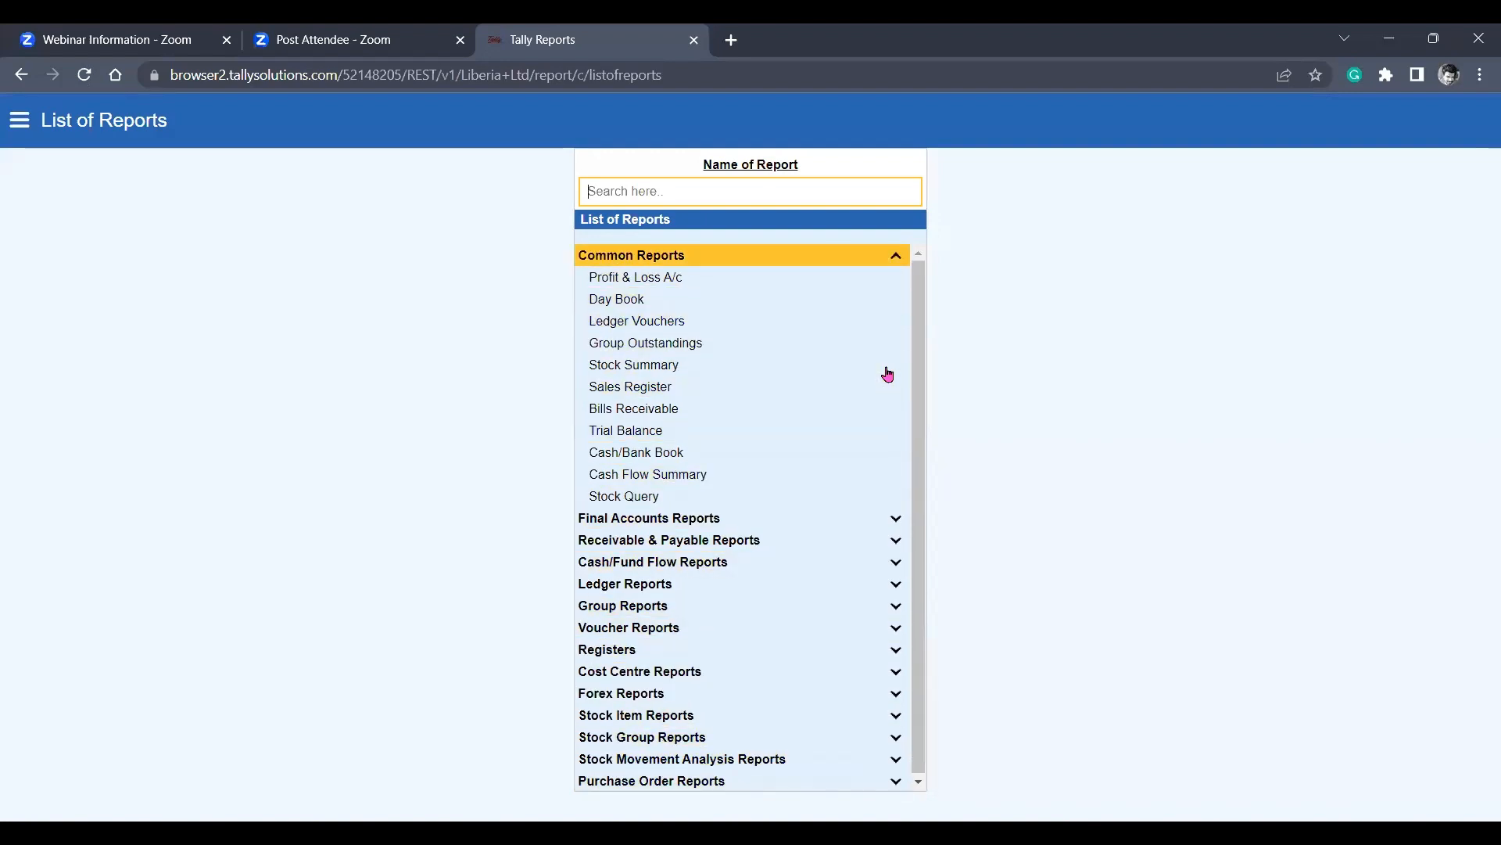
{"action": "key", "text": "Down"}
{"action": "key", "text": "Down"}
{"action": "key", "text": "Down"}
{"action": "key", "text": "Up"}
{"action": "key", "text": "Up"}
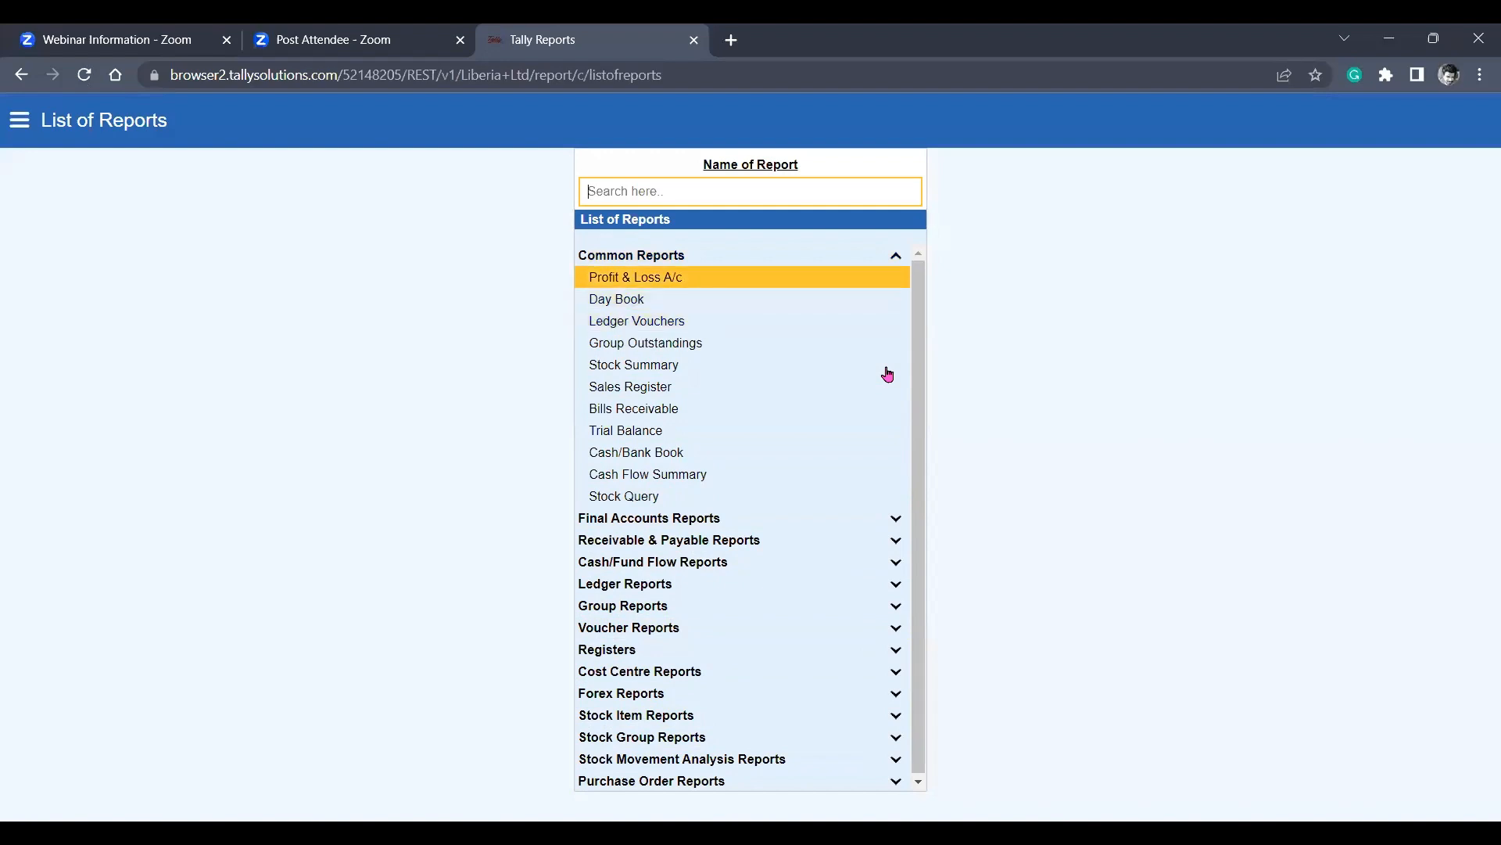
View the Profit & Loss A/c and drill down through Cash Sales and April to voucher no. 2.
{"action": "key", "text": "Return"}
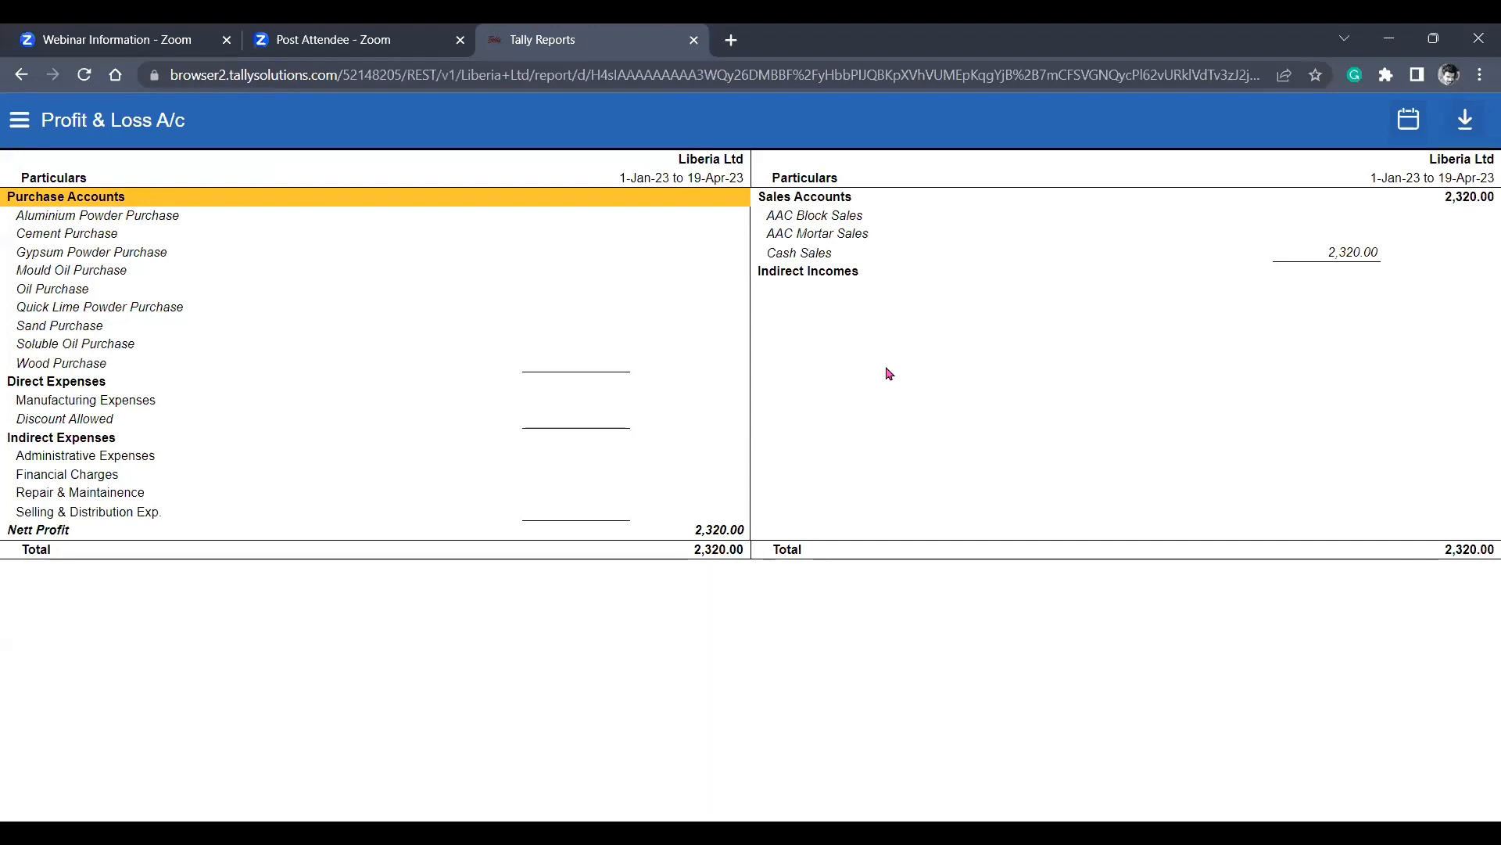
{"action": "left_click", "coordinate": [845, 261]}
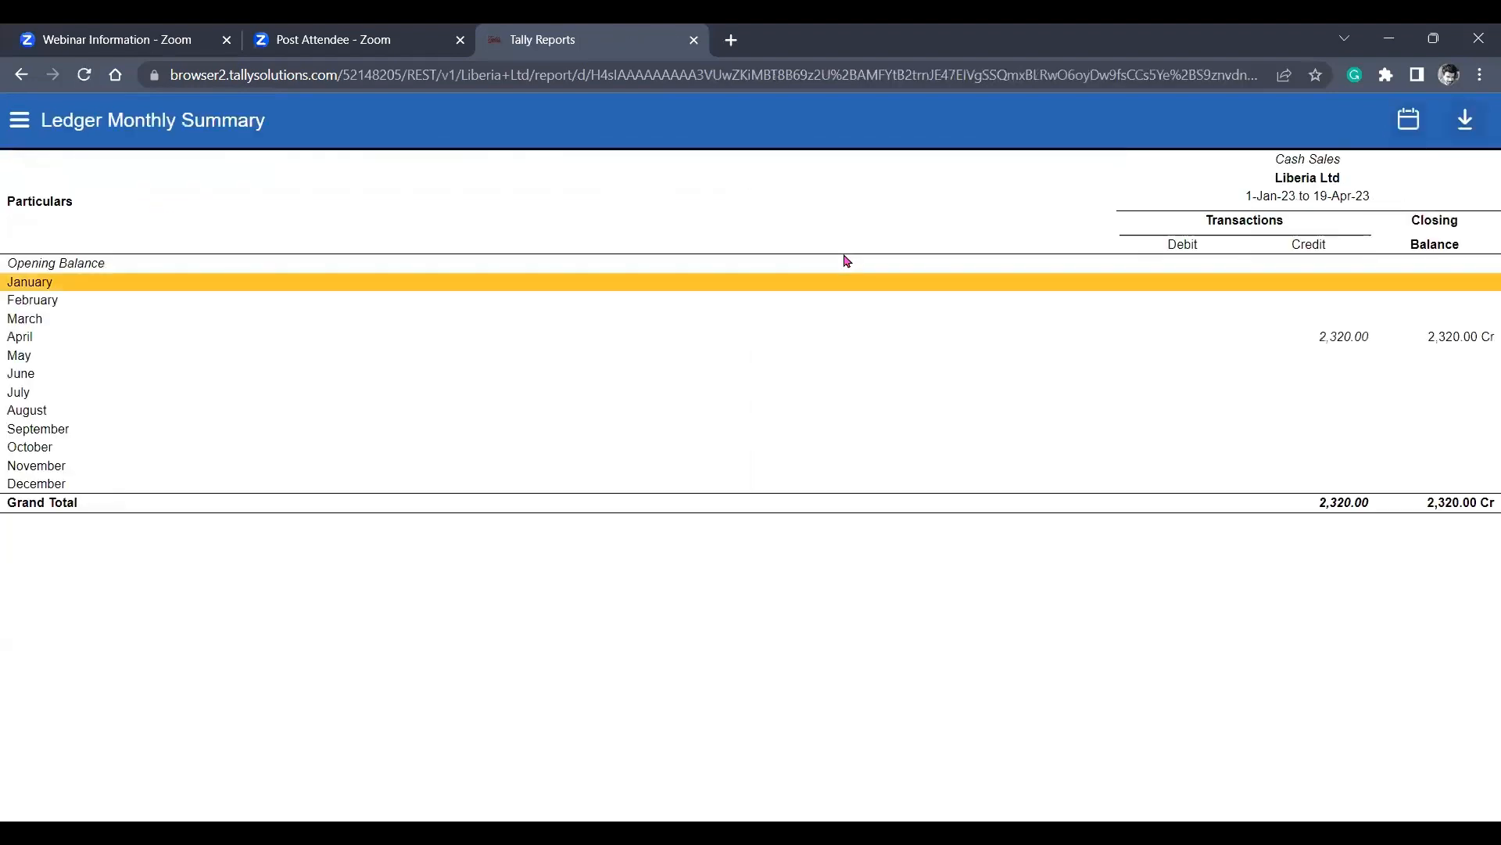
{"action": "left_click", "coordinate": [1205, 339]}
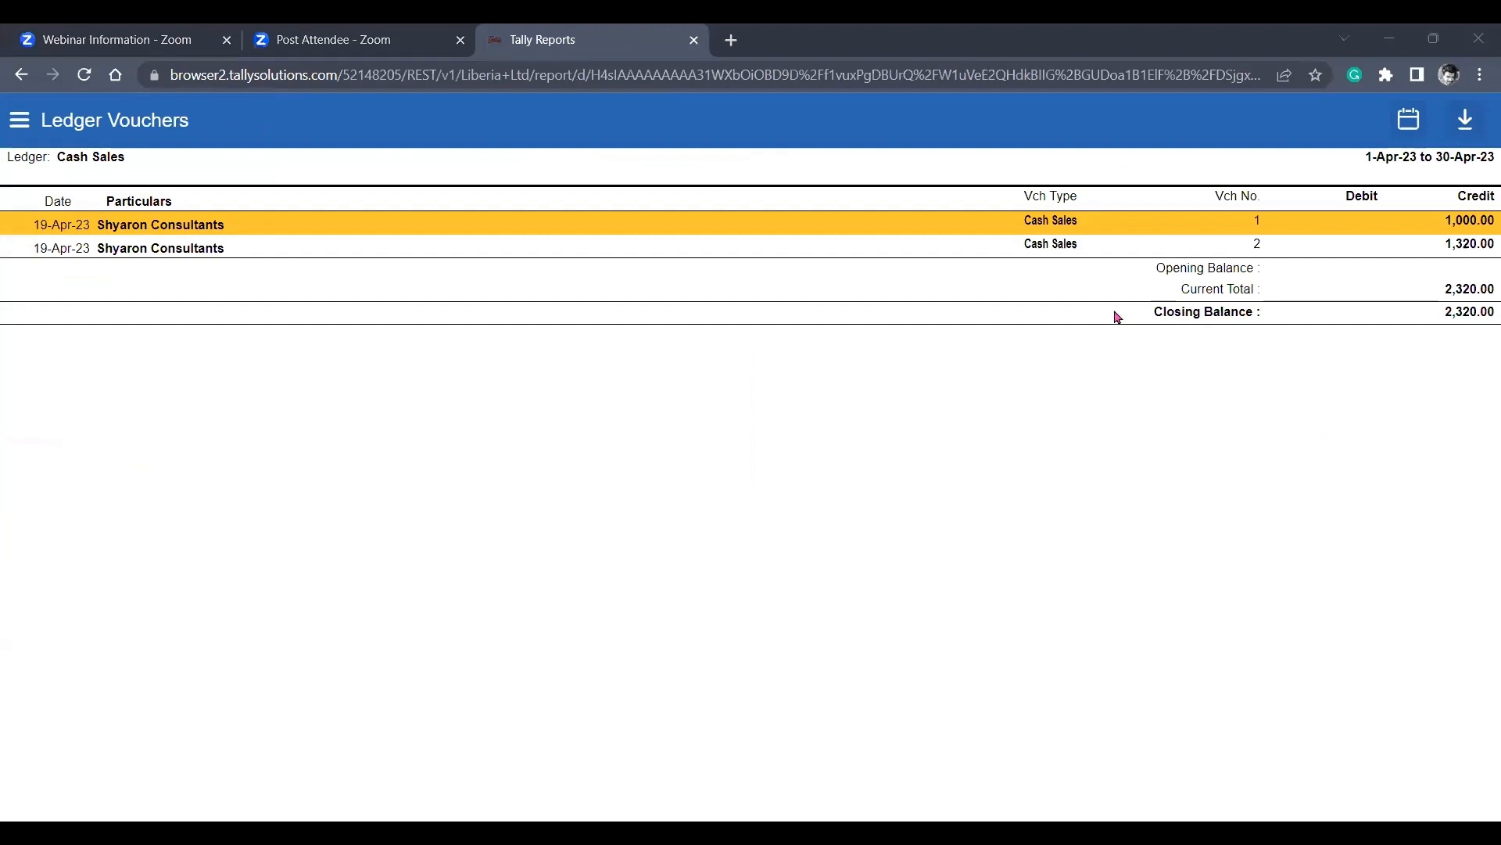
{"action": "left_click", "coordinate": [1060, 245]}
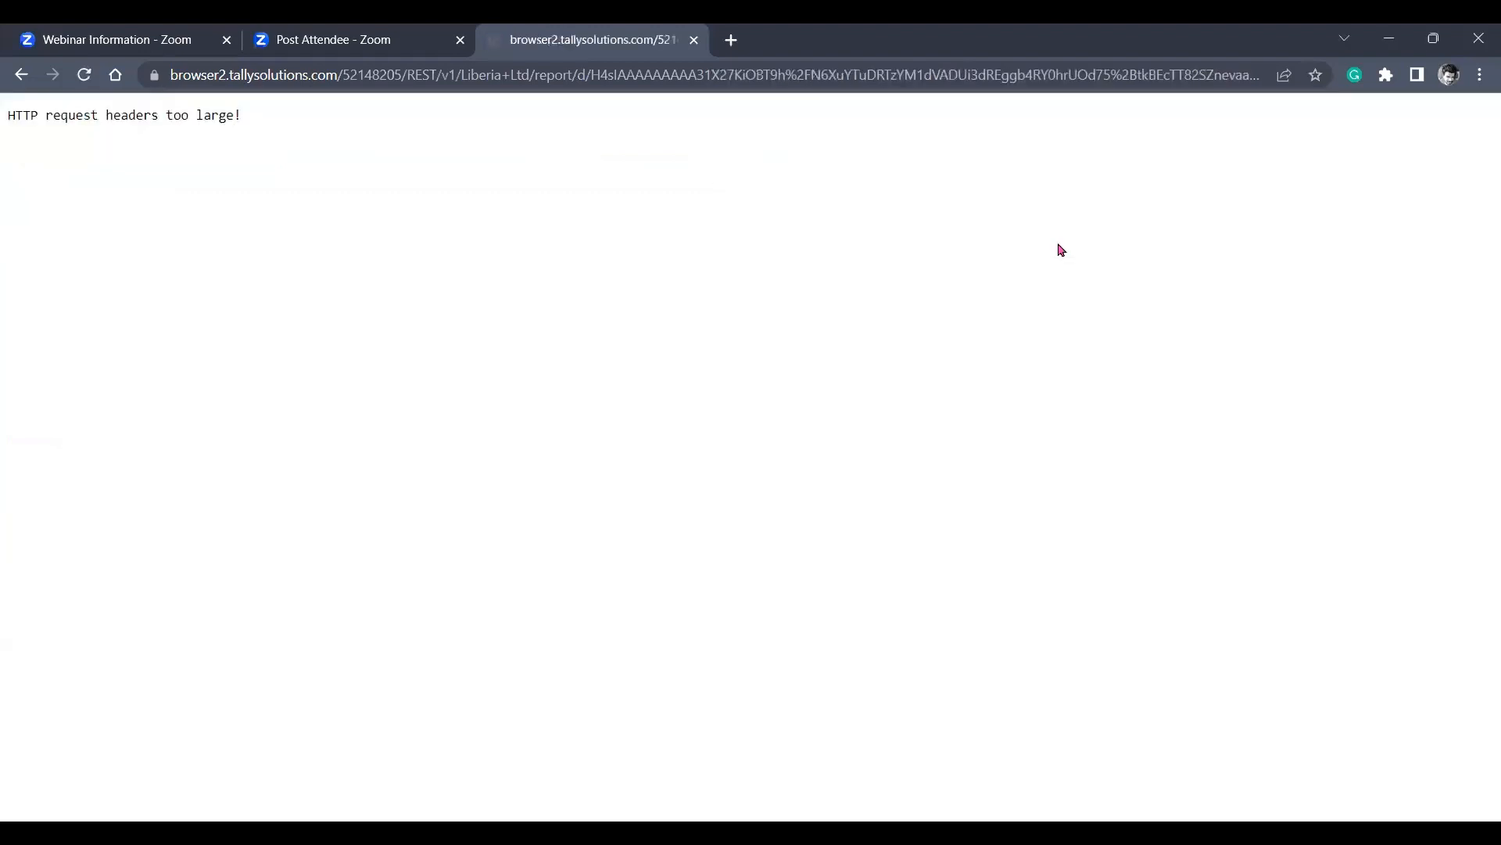
Return to the List of Reports and open the Trial Balance.
{"action": "left_click", "coordinate": [14, 77]}
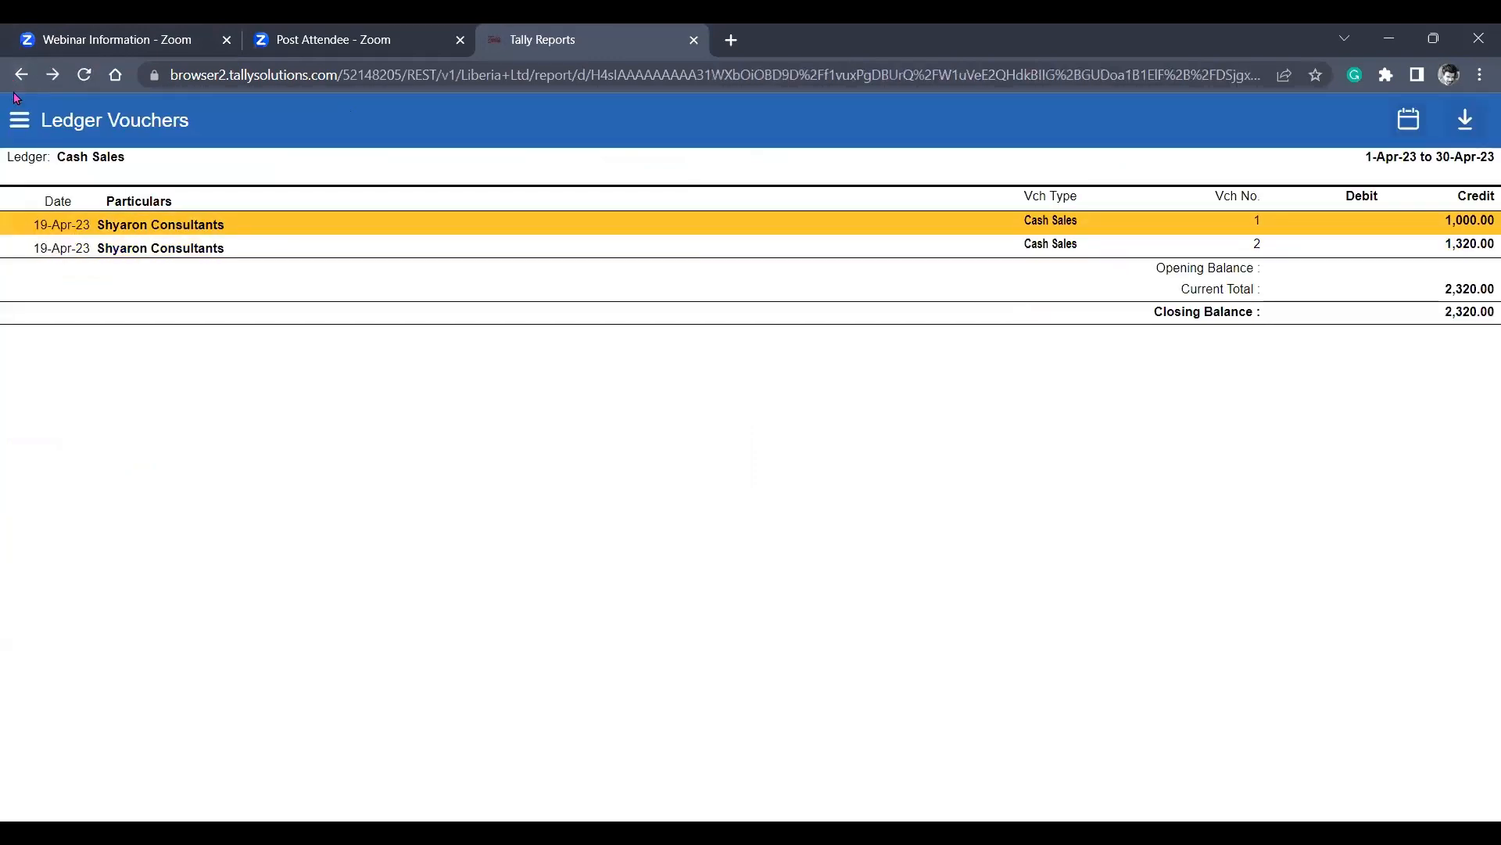
{"action": "left_click", "coordinate": [20, 81]}
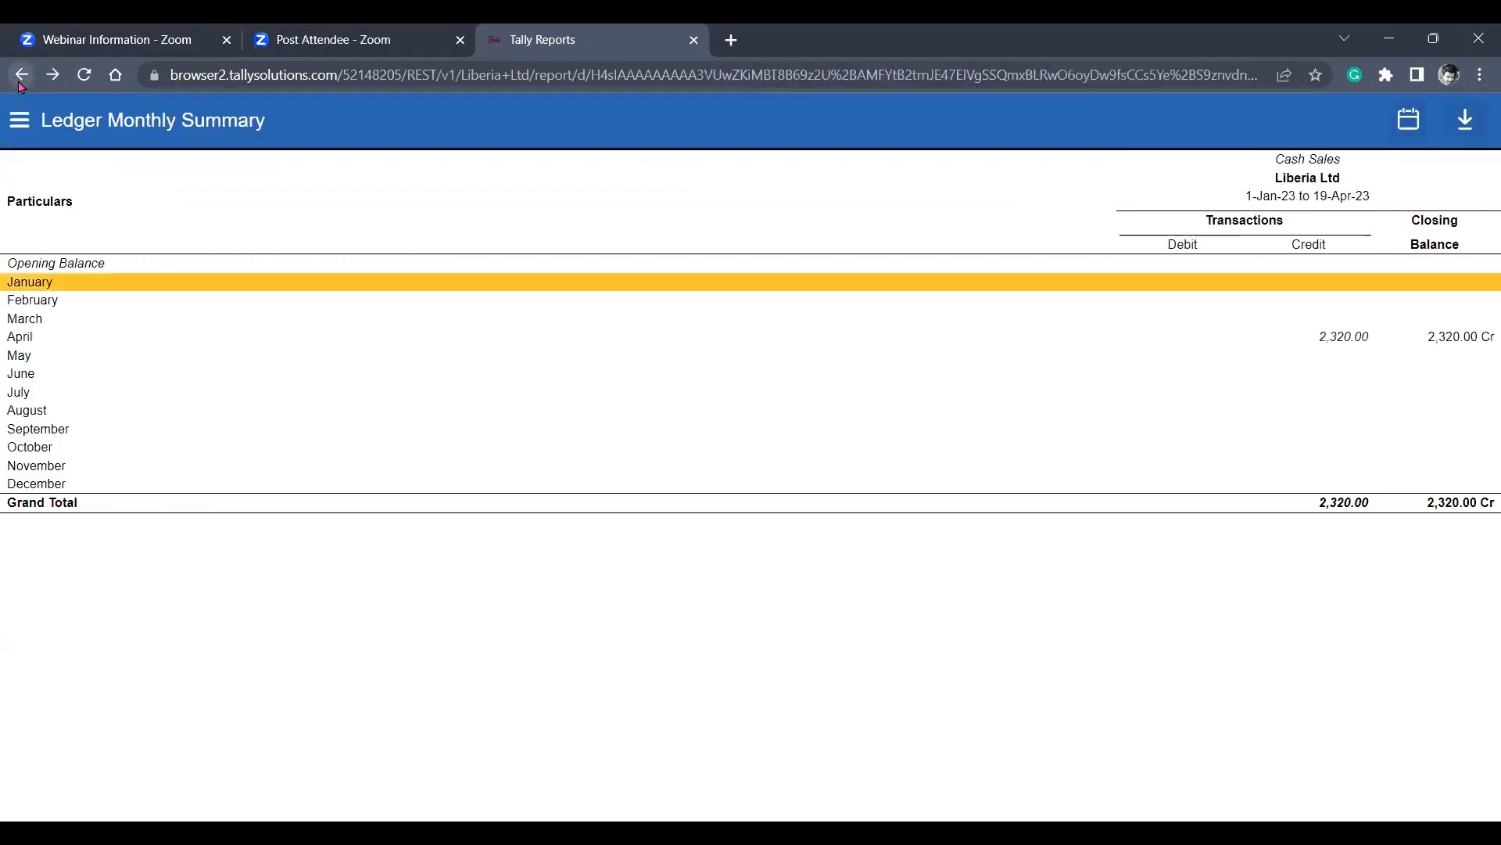
{"action": "left_click", "coordinate": [21, 82]}
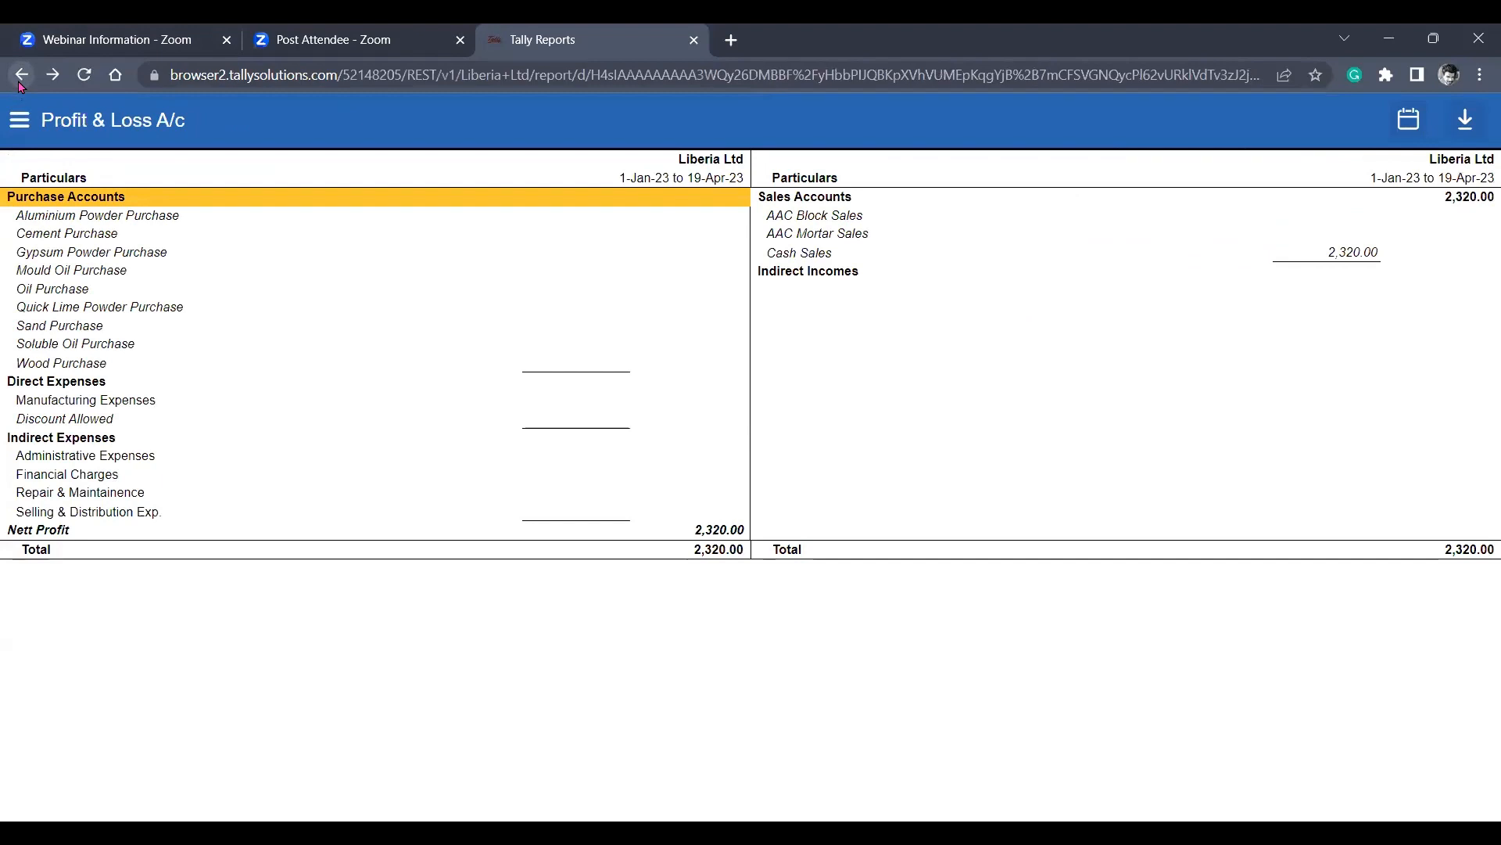
{"action": "left_click", "coordinate": [21, 81]}
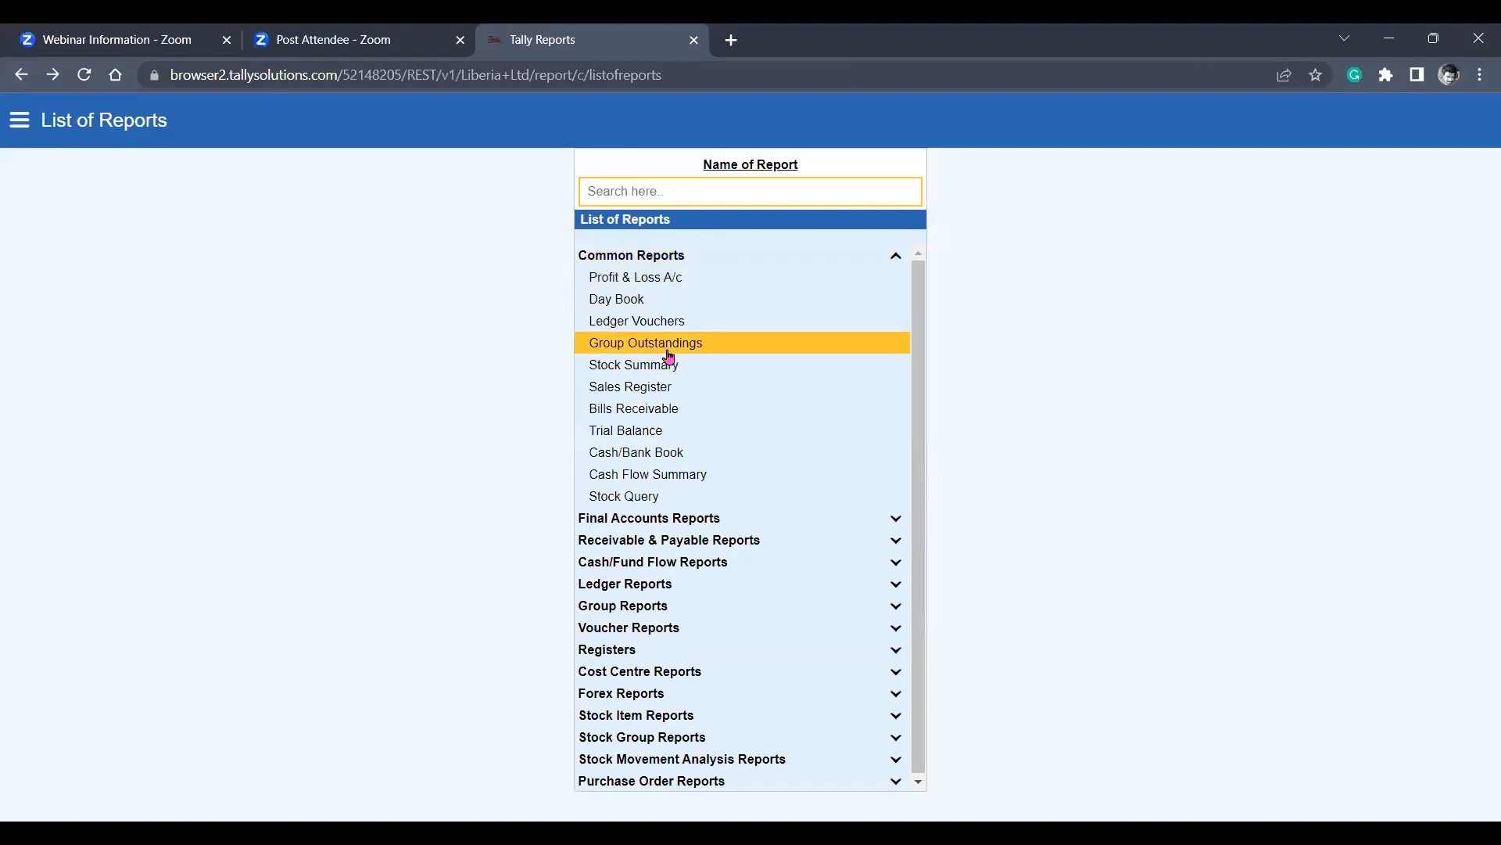
{"action": "left_click", "coordinate": [660, 430]}
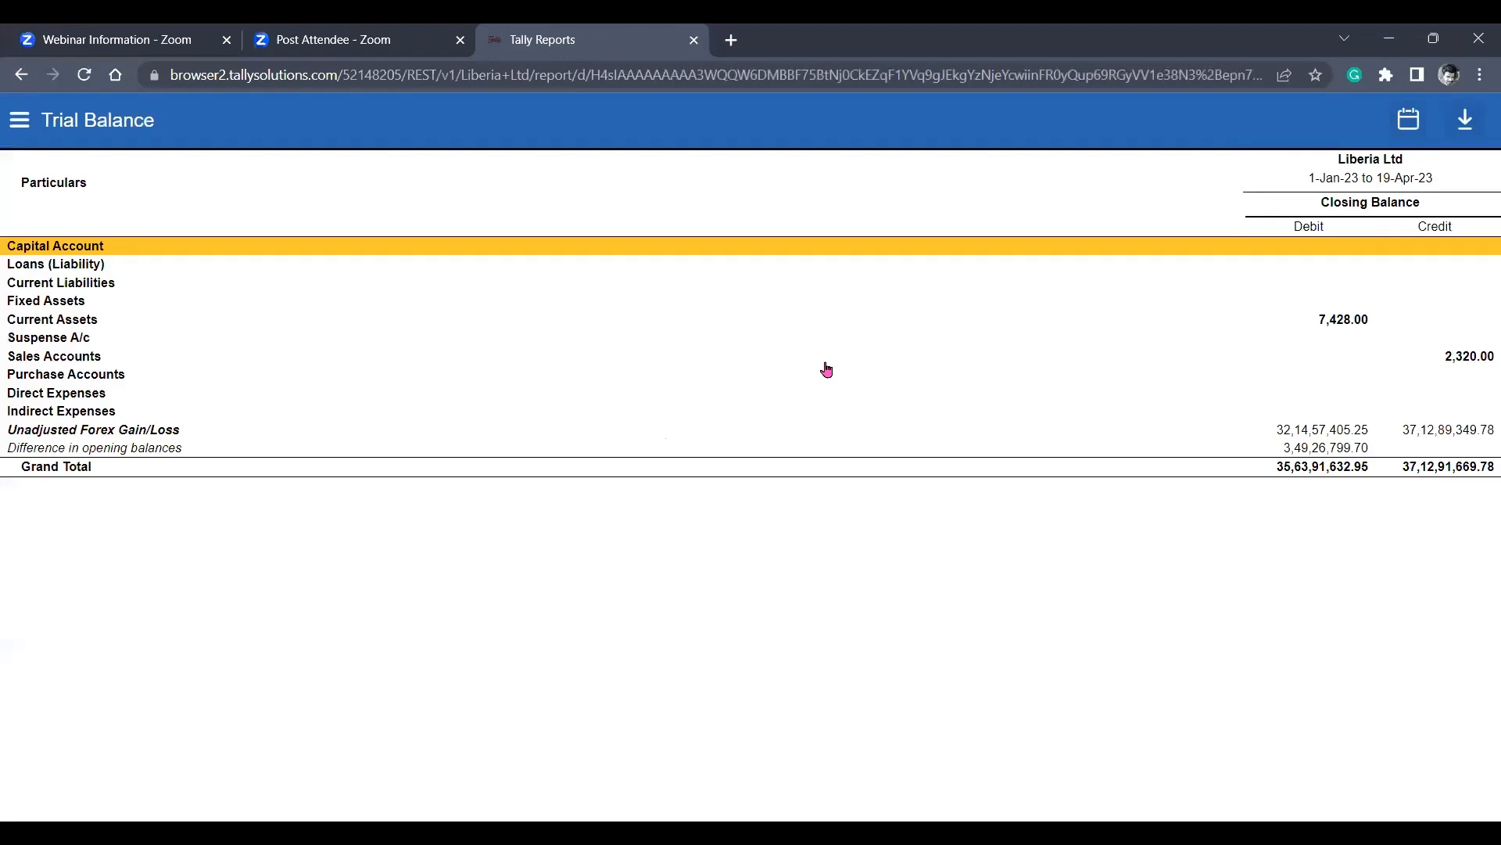
Set the Trial Balance period's To Date to 06-04-2023 and show the report.
{"action": "left_click", "coordinate": [1410, 126]}
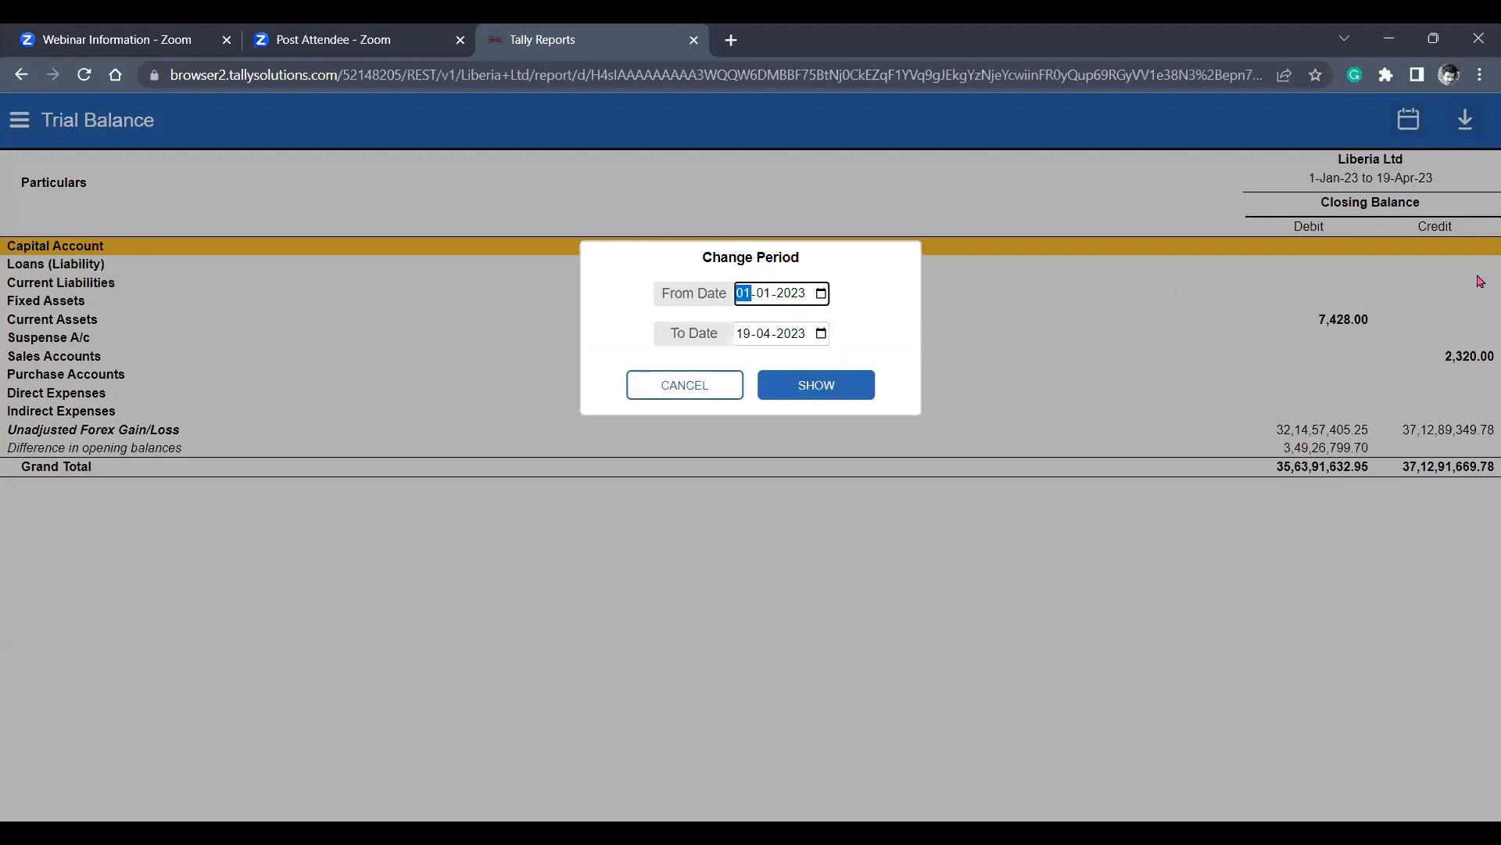
{"action": "left_click", "coordinate": [820, 338]}
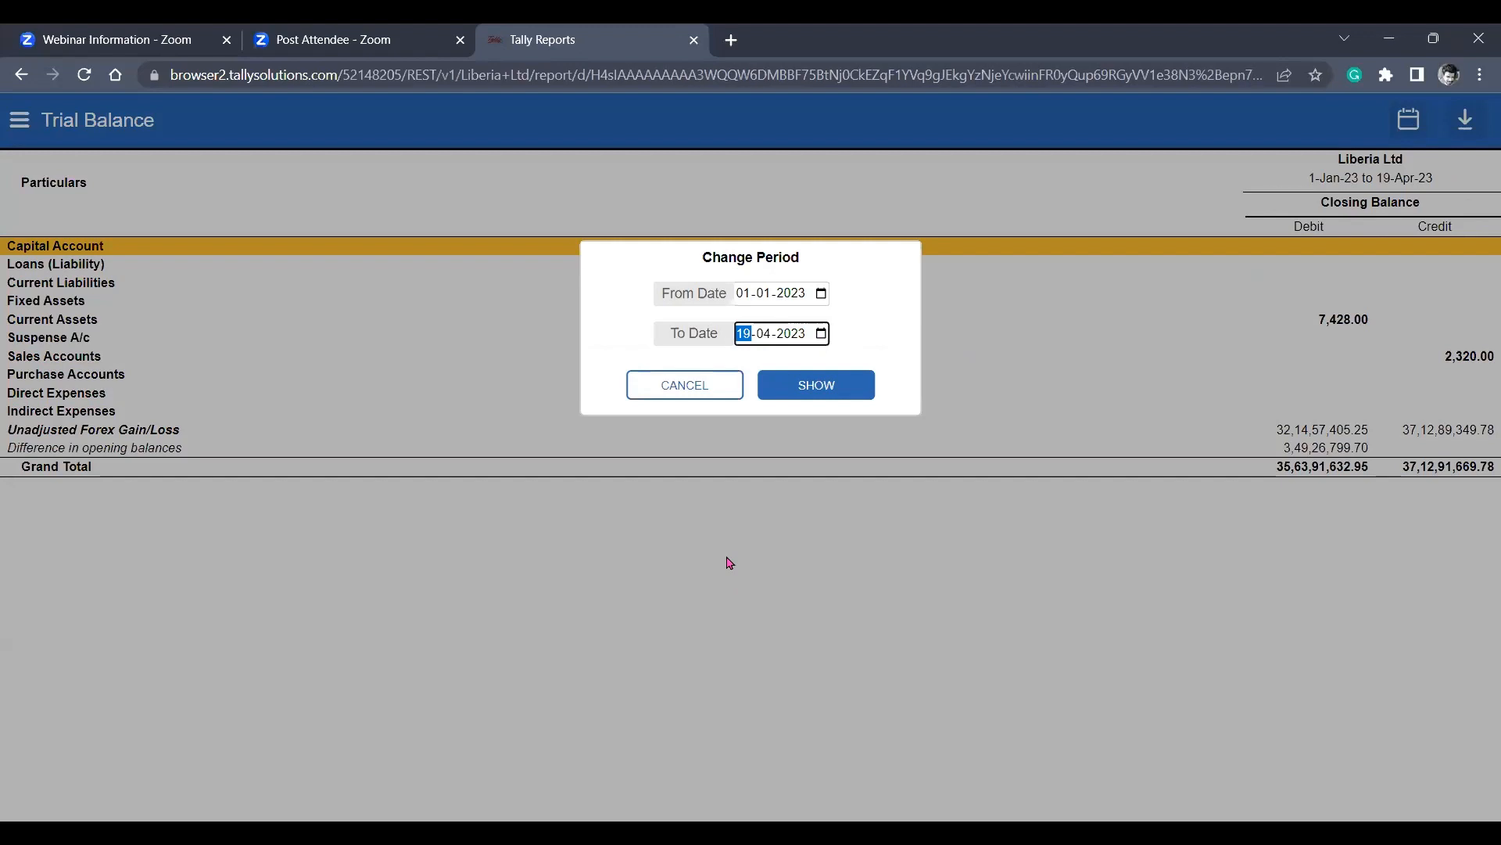
{"action": "type", "text": "06"}
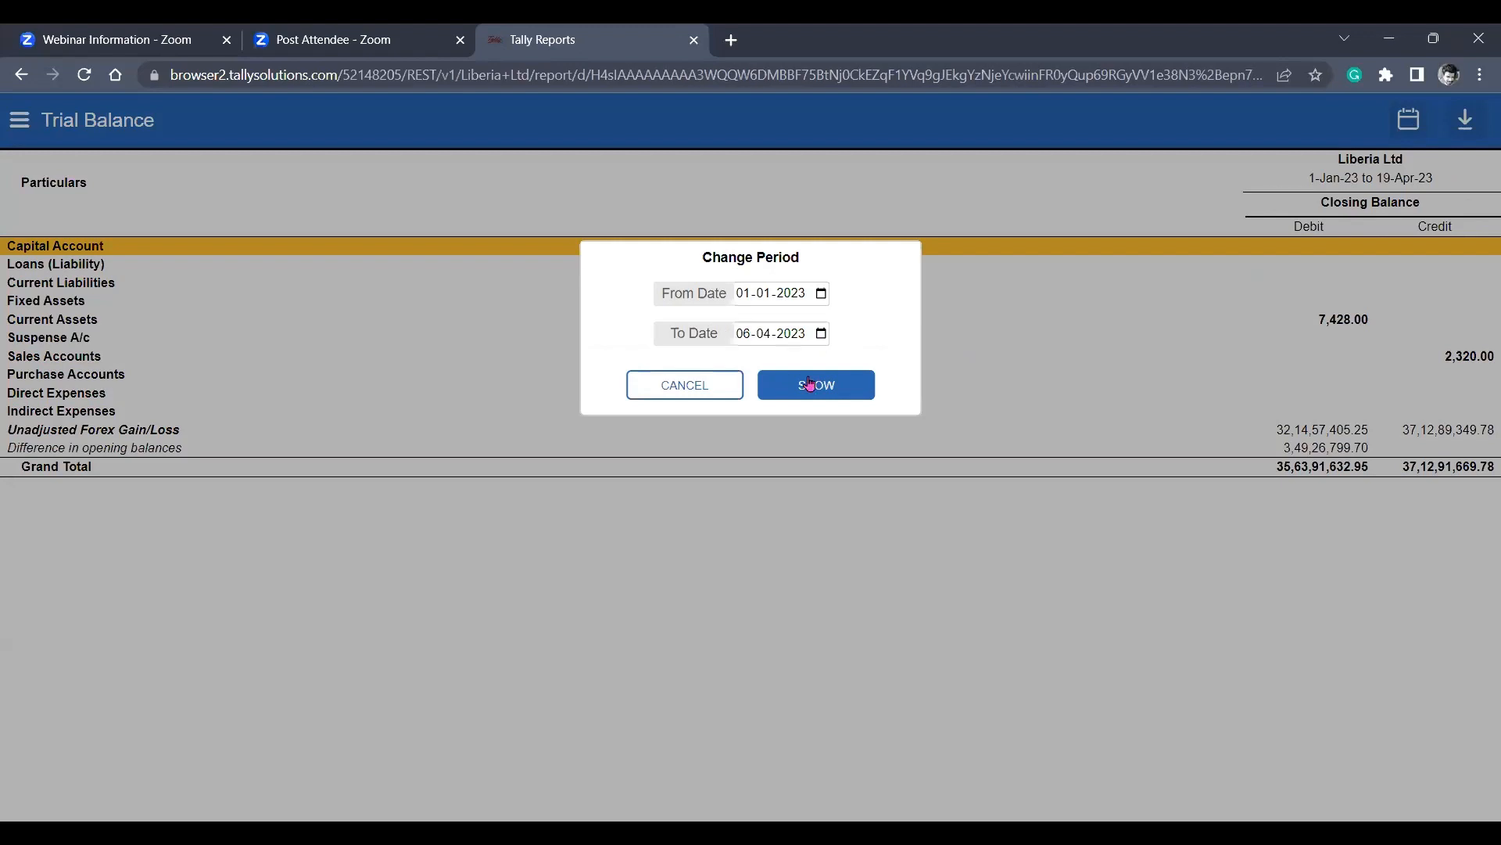
{"action": "left_click", "coordinate": [808, 384]}
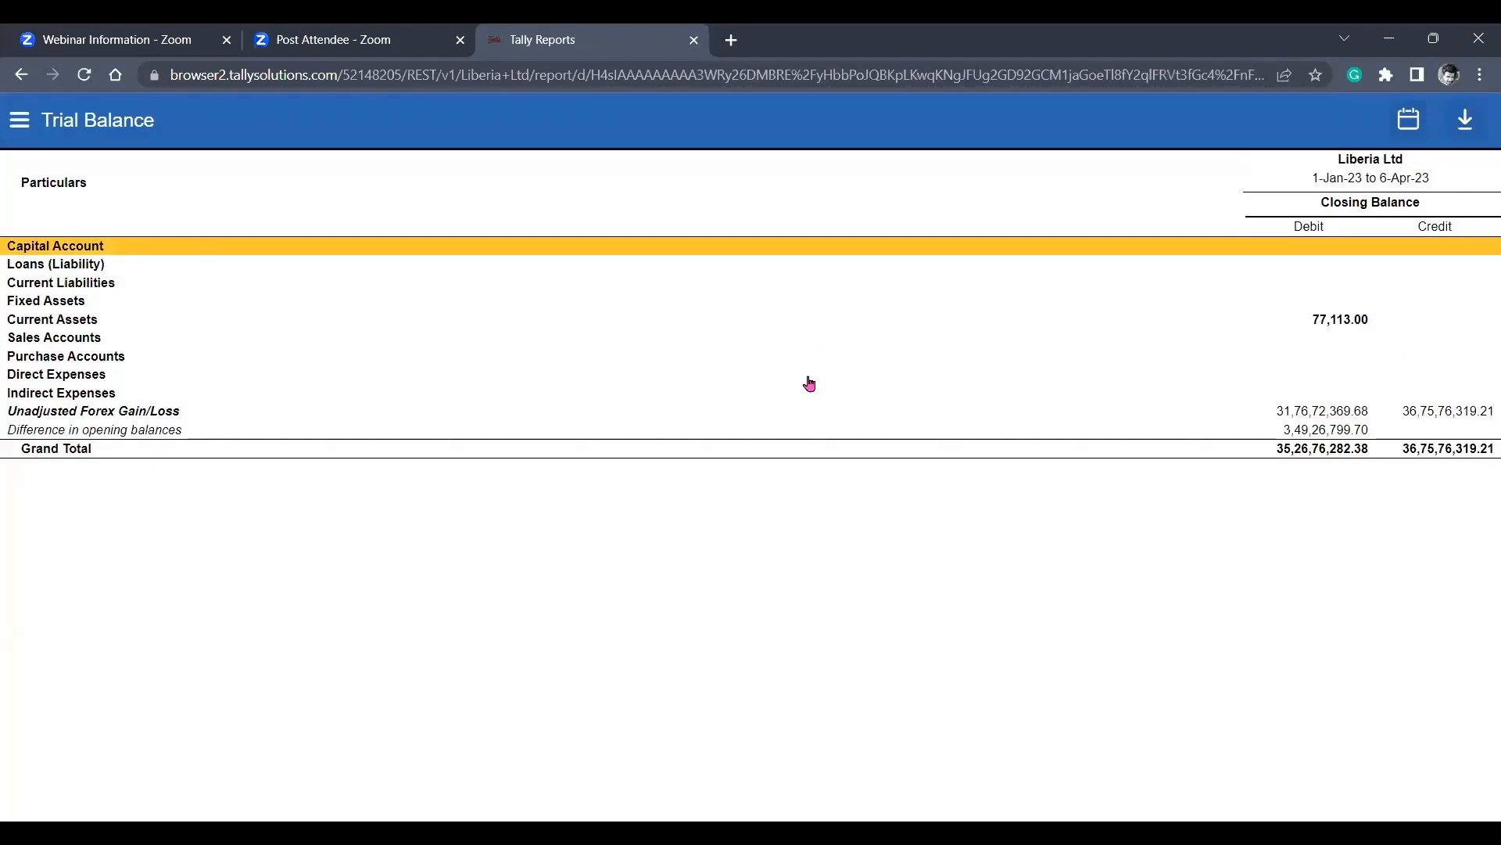
Try to drill down into Unadjusted Forex Gain/Loss and go back to the Trial Balance.
{"action": "key", "text": "Down"}
{"action": "key", "text": "Down"}
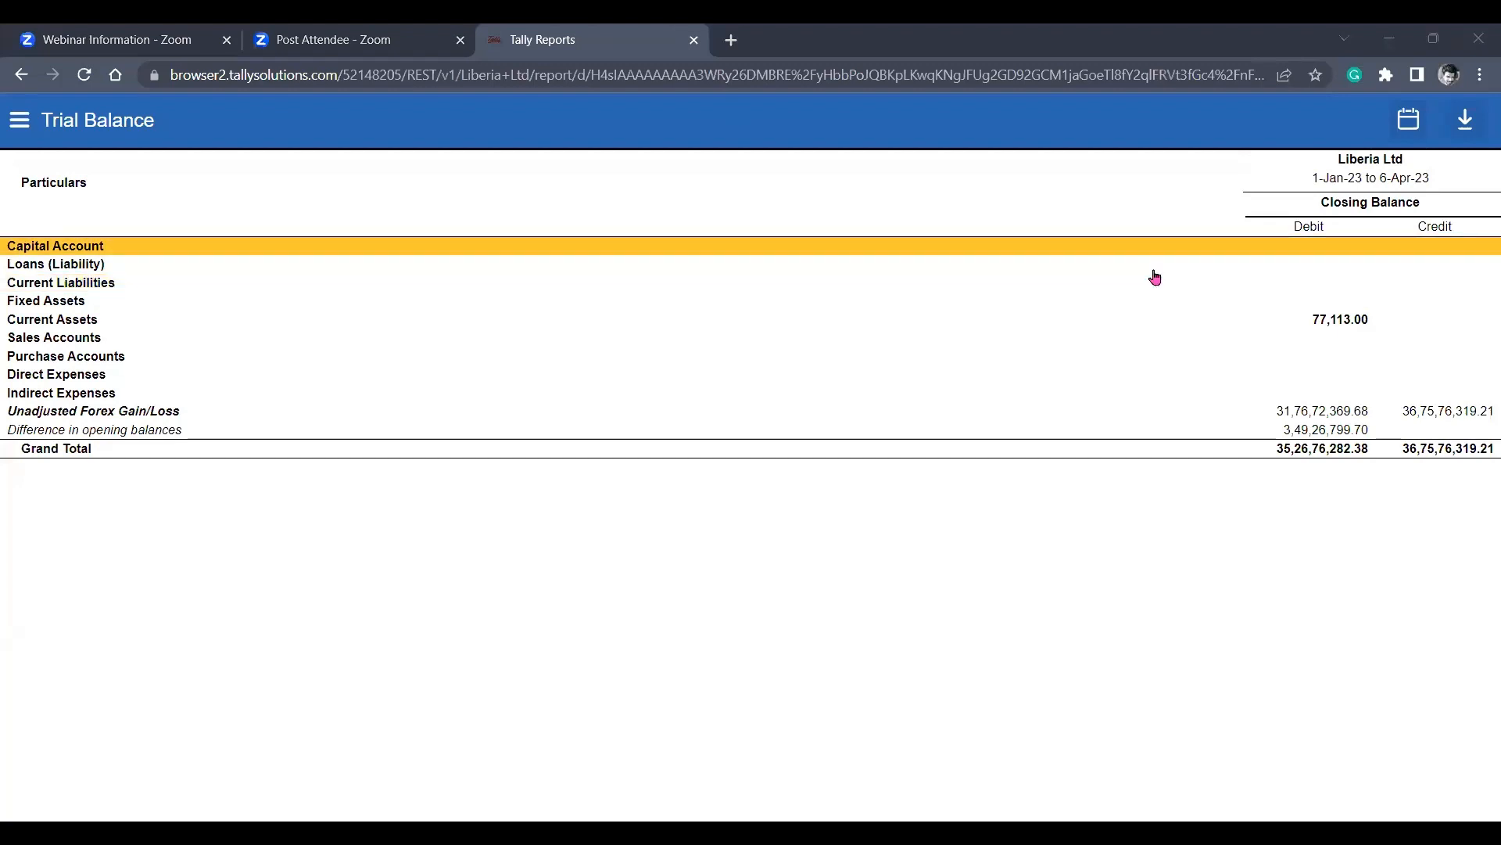
{"action": "left_click", "coordinate": [1308, 410]}
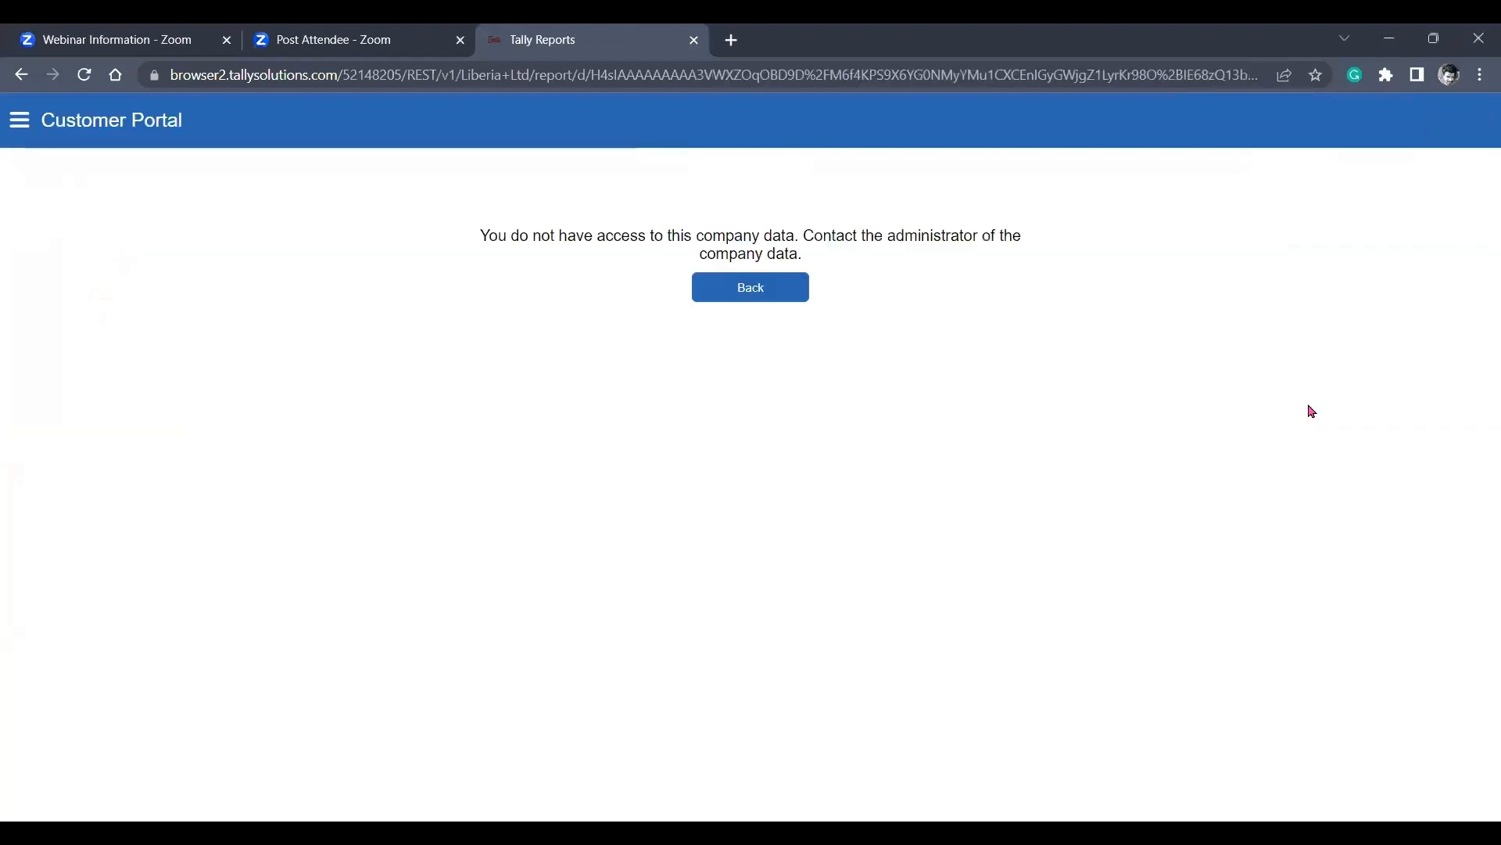
{"action": "left_click", "coordinate": [22, 75]}
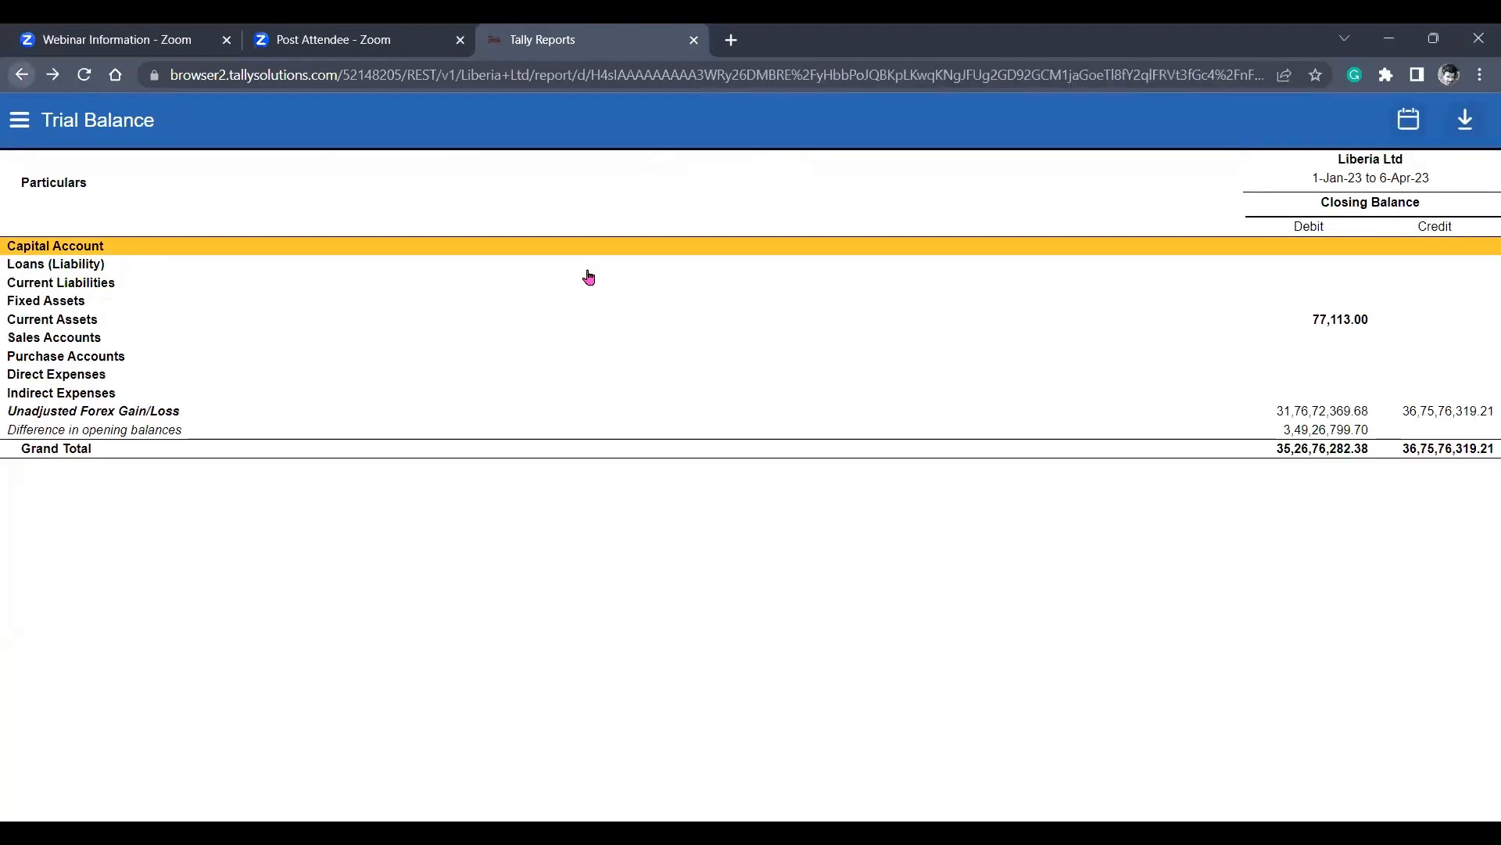
Drill down from Current Assets through Cash-in-Hand and Cash to February's ledger vouchers, try a payment voucher and return to the list.
{"action": "left_click", "coordinate": [1335, 327]}
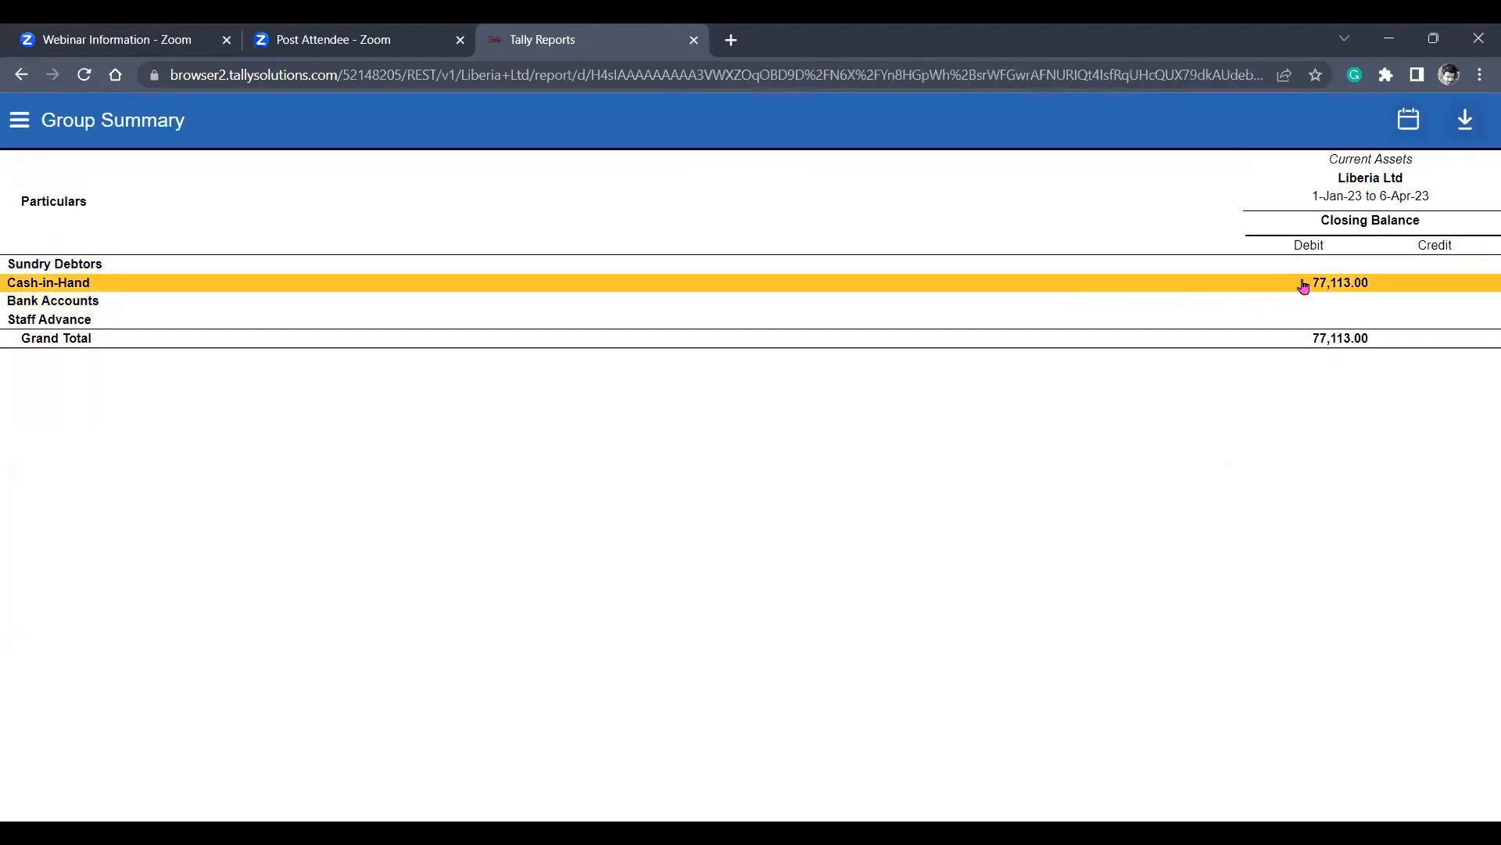
{"action": "left_click", "coordinate": [1312, 284]}
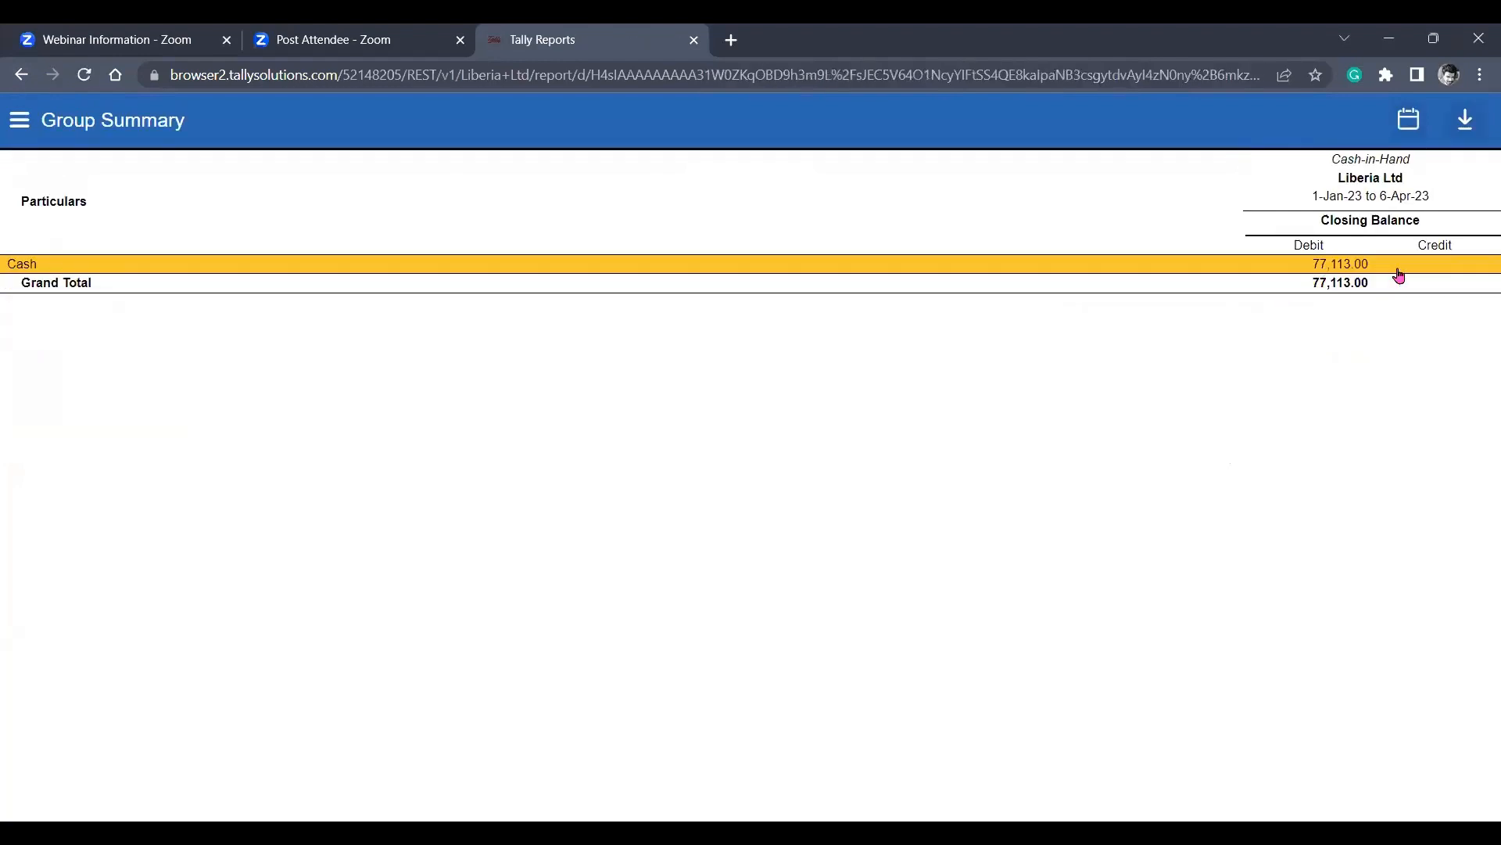
{"action": "left_click", "coordinate": [1385, 269]}
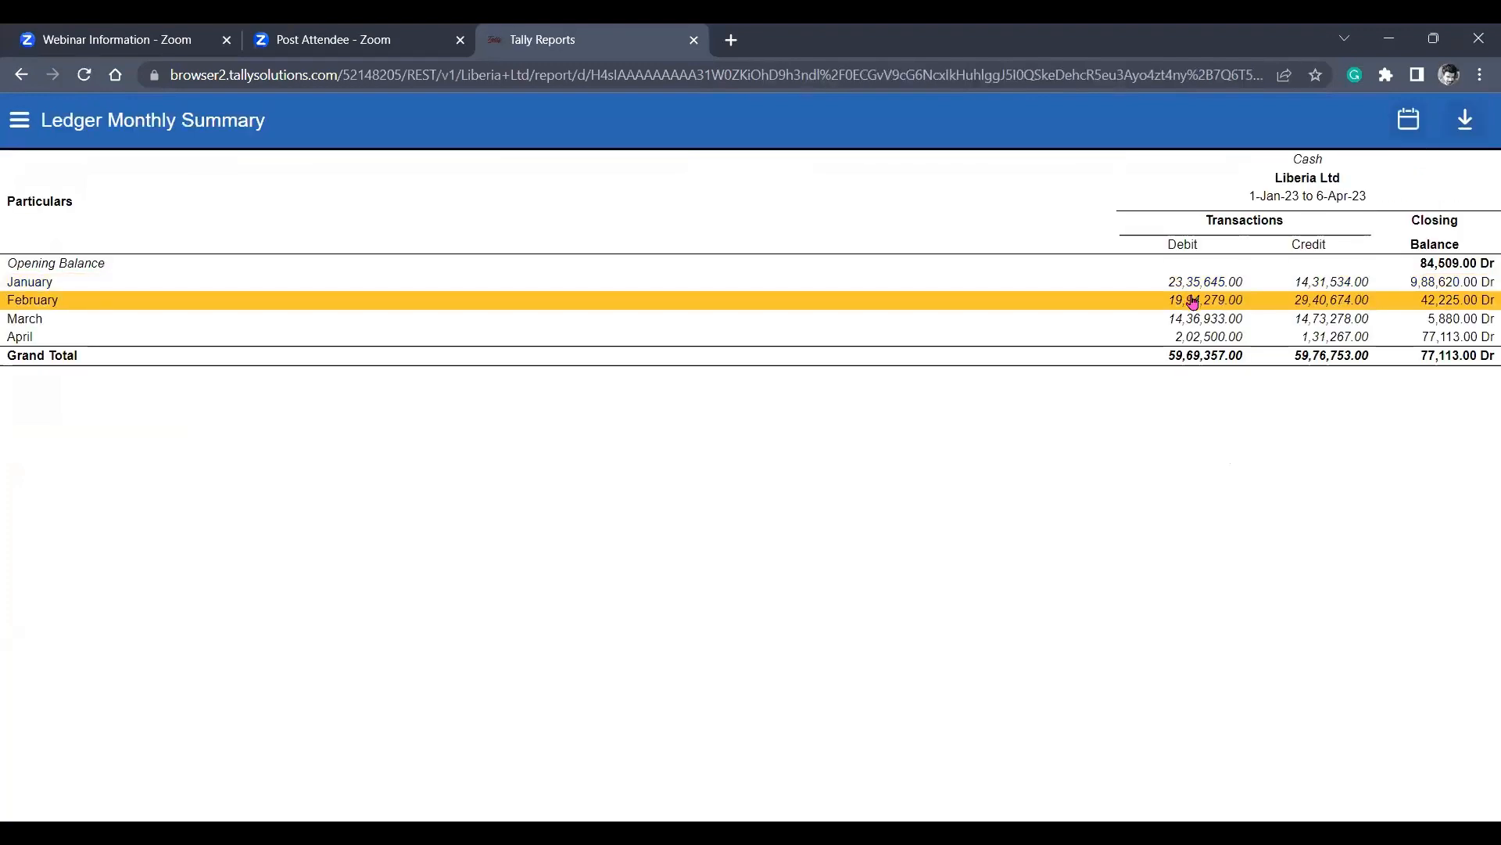
{"action": "left_click", "coordinate": [1193, 302]}
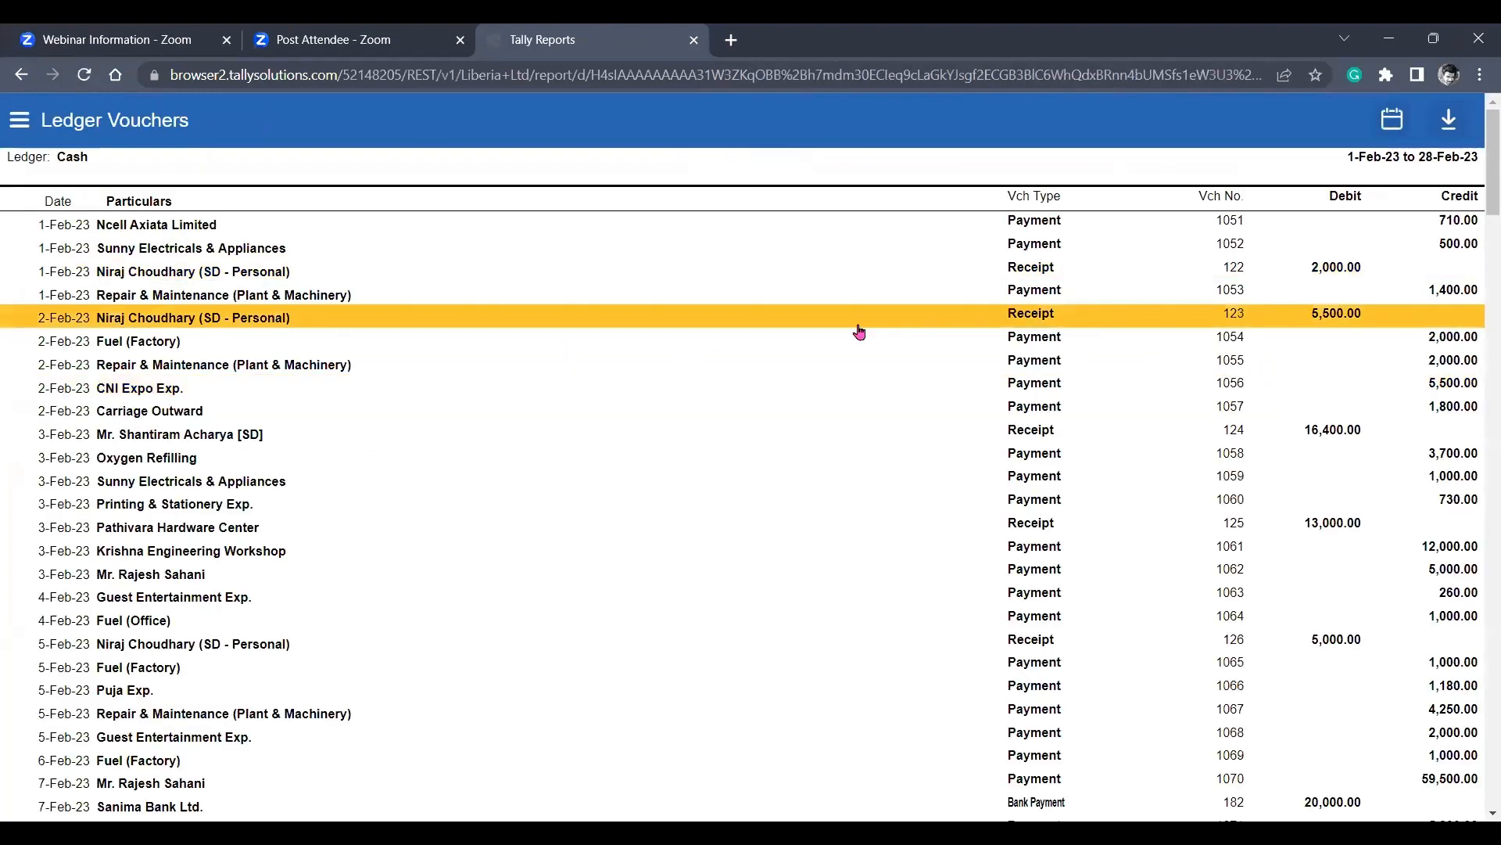
{"action": "left_click", "coordinate": [1078, 579]}
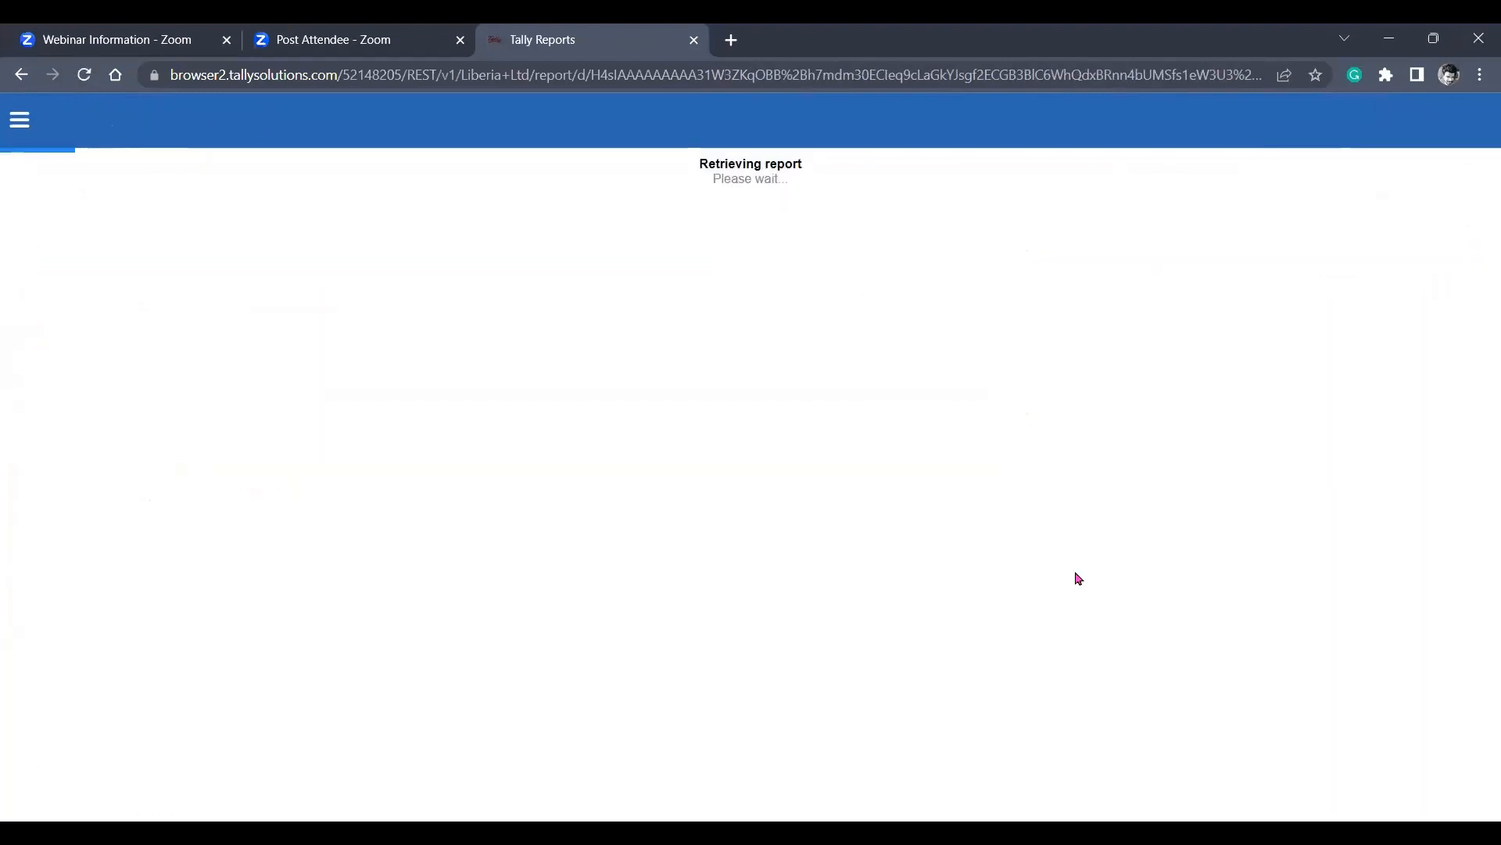
{"action": "left_click", "coordinate": [23, 75]}
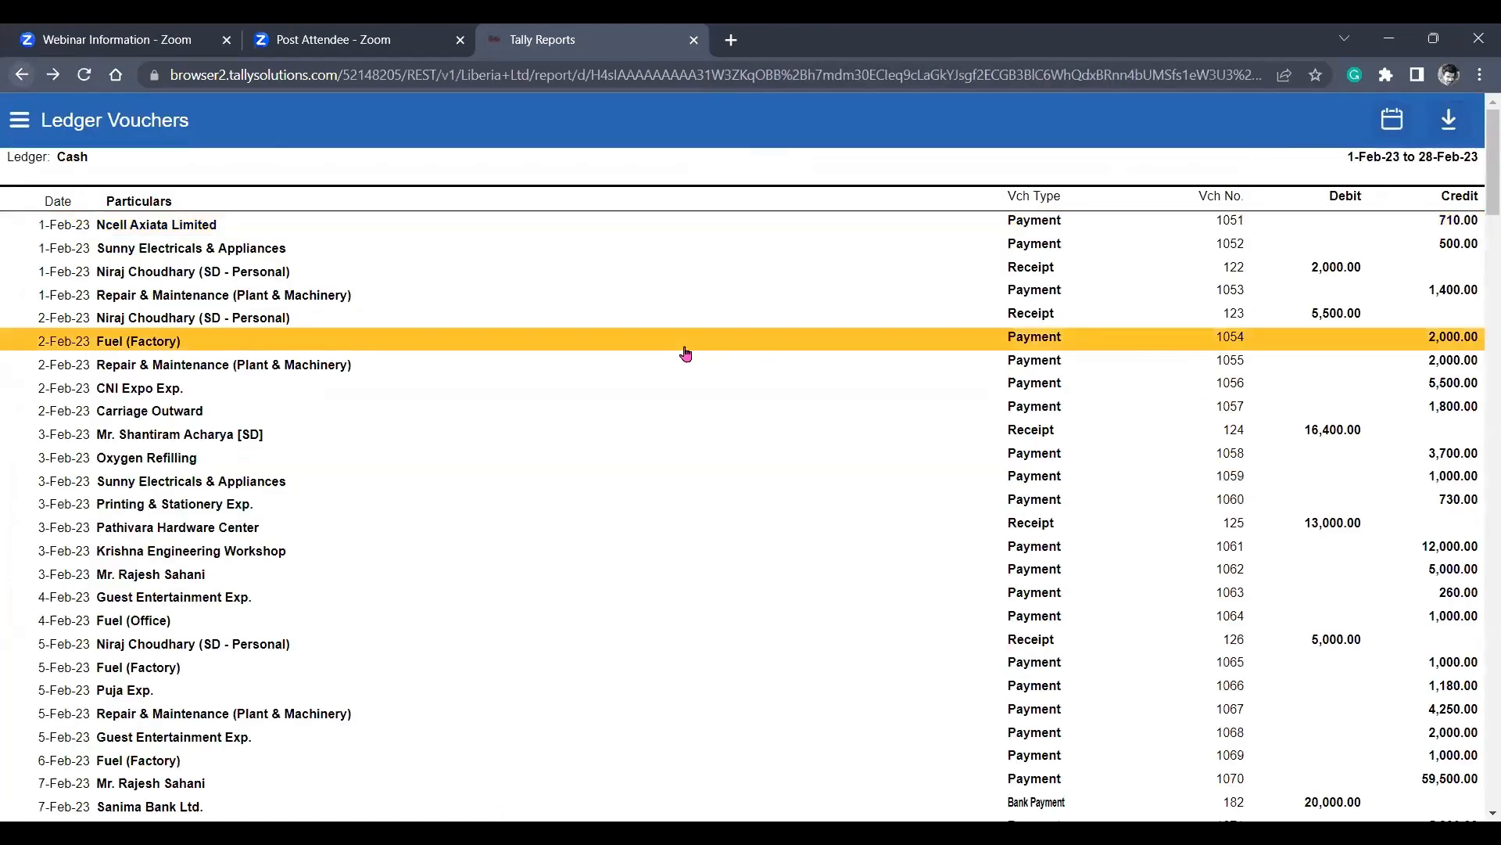
Try to open the 1-Feb-23 receipt for 2,000.00 and the 7-Feb-23 Sanima Bank Ltd. payment, returning to the Cash ledger vouchers each time.
{"action": "left_click", "coordinate": [1098, 278]}
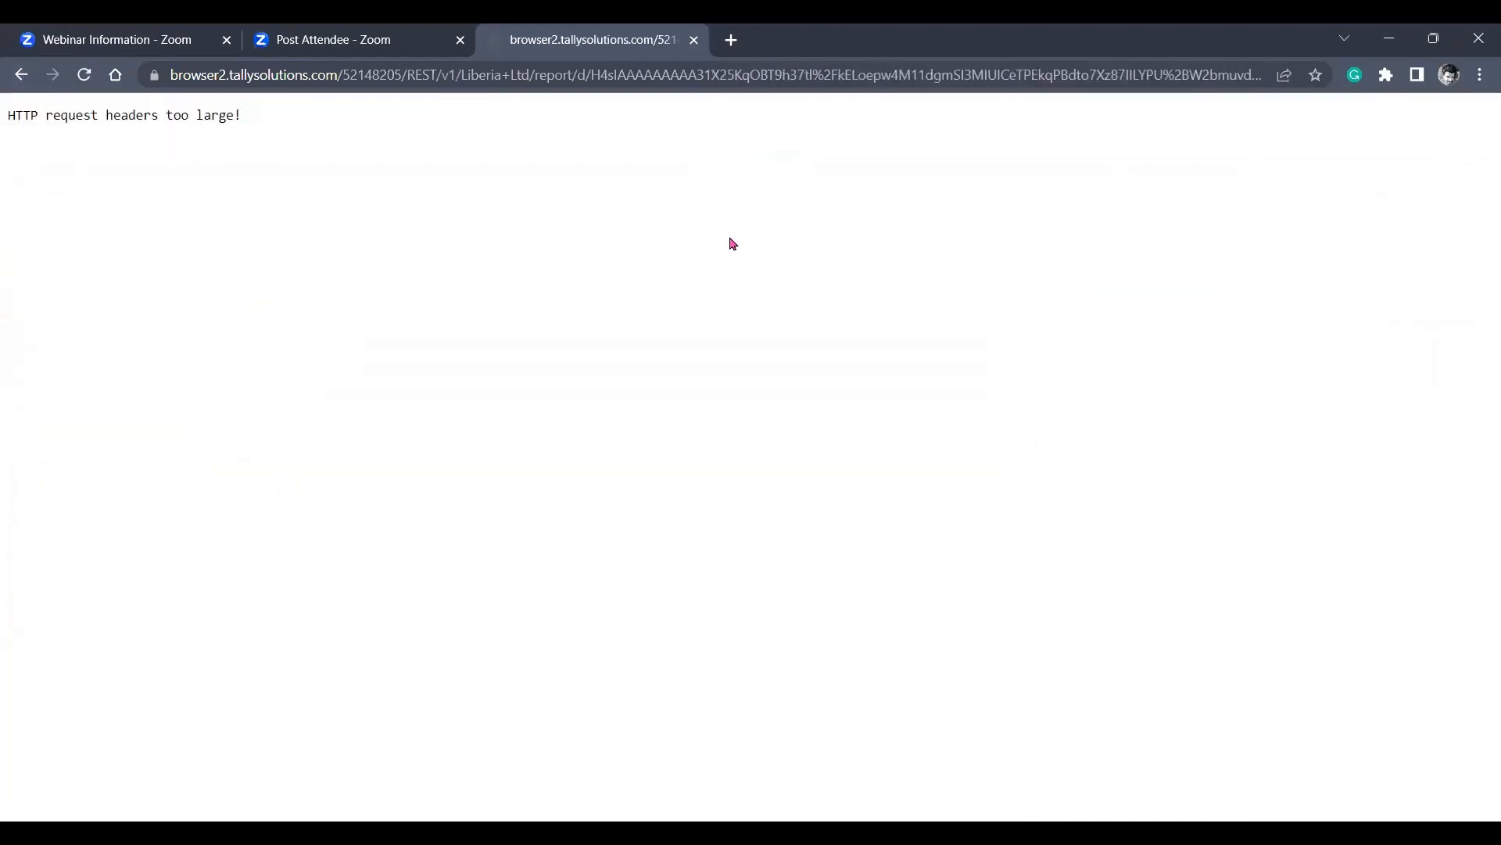
{"action": "left_click", "coordinate": [22, 74]}
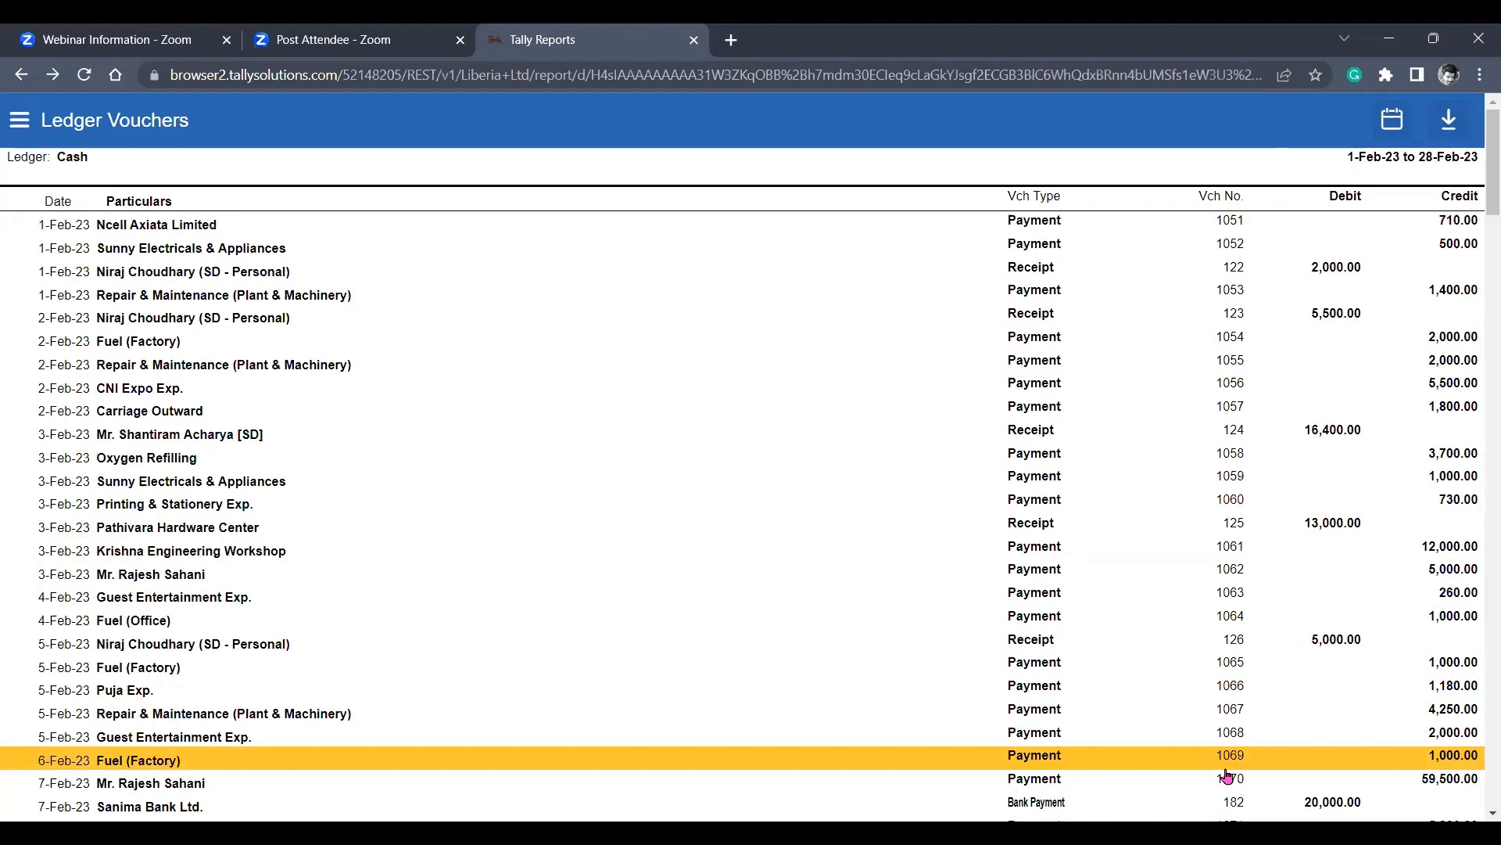
{"action": "left_click", "coordinate": [1210, 802]}
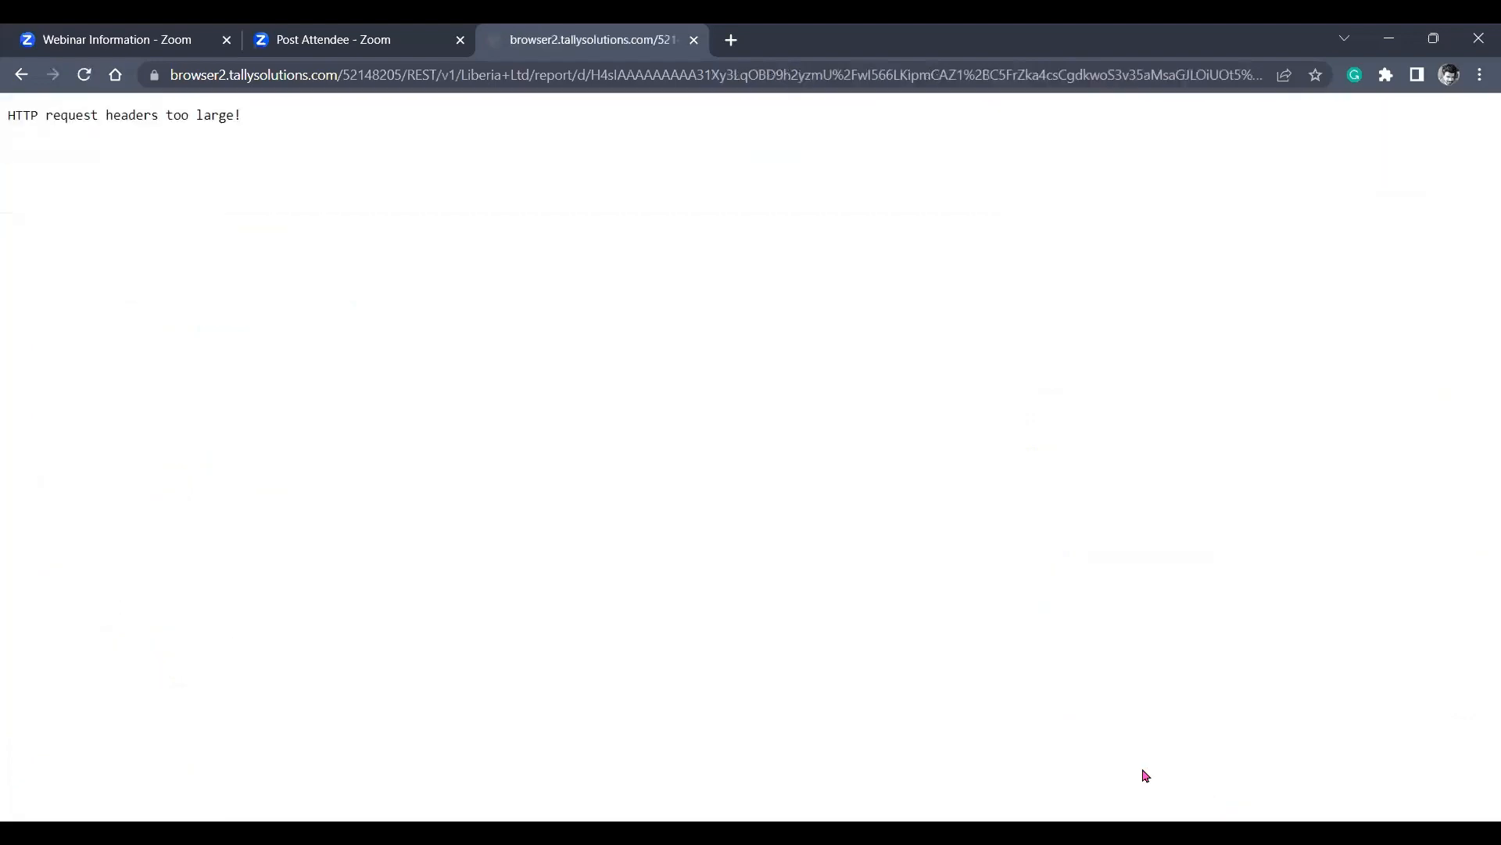
{"action": "left_click", "coordinate": [21, 74]}
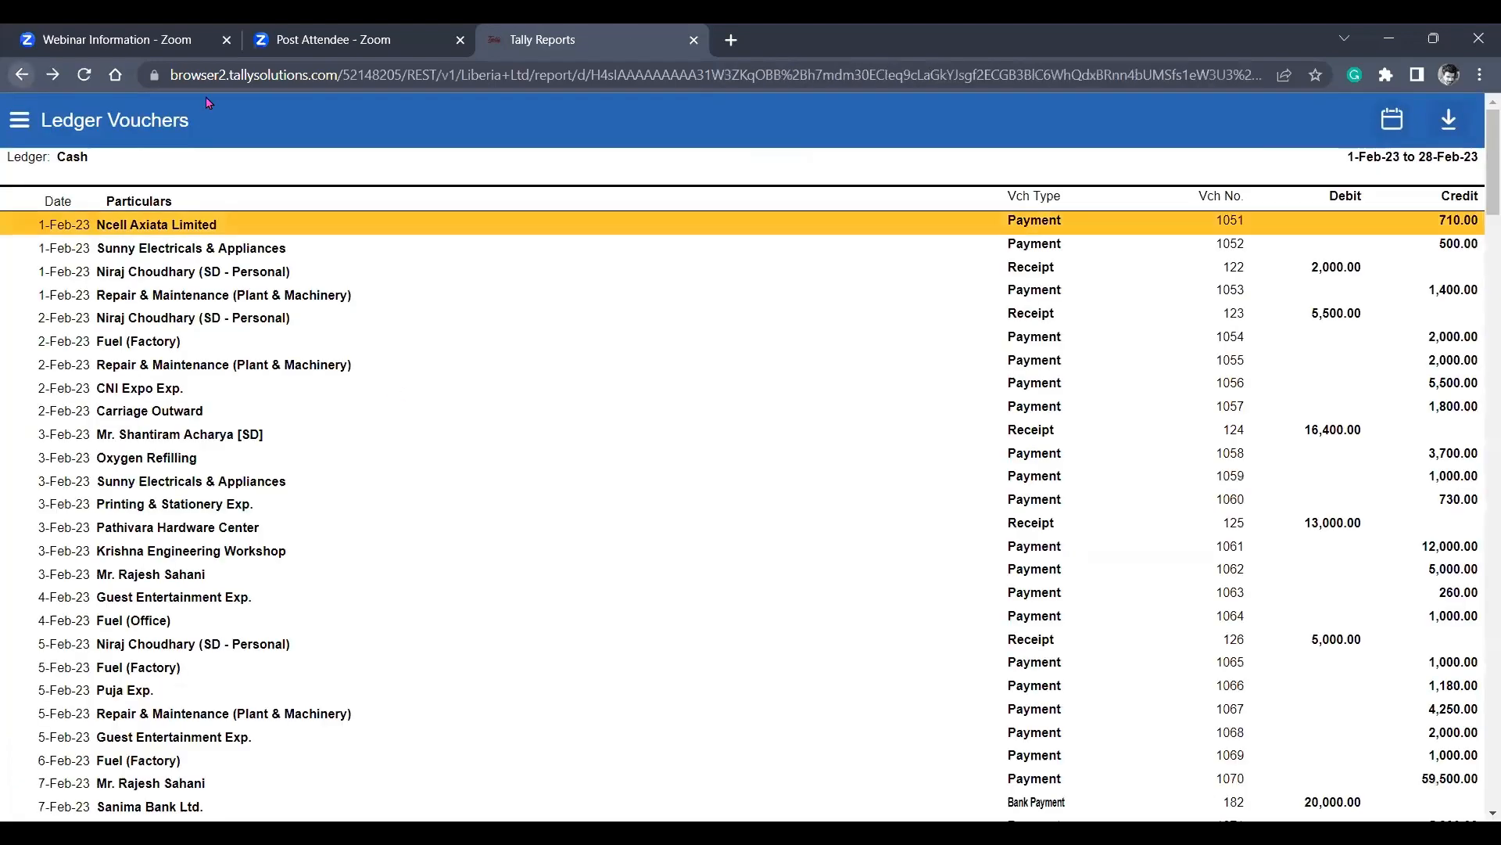
{"action": "left_click_drag", "start_coordinate": [1490, 201], "coordinate": [1481, 127]}
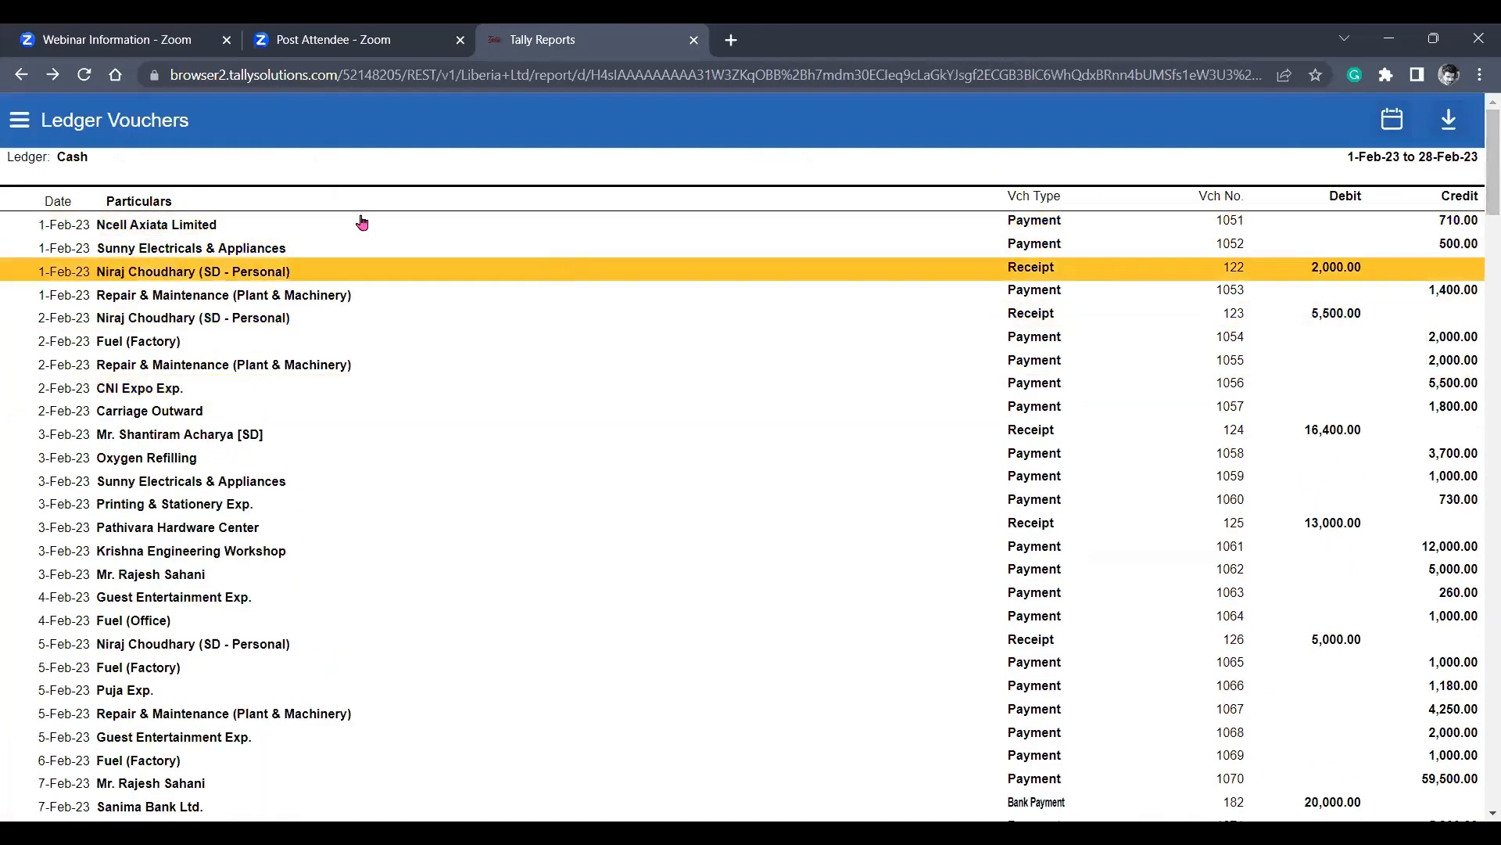
Go back from the February ledger vouchers to the Cash ledger's monthly summary.
{"action": "left_click", "coordinate": [22, 78]}
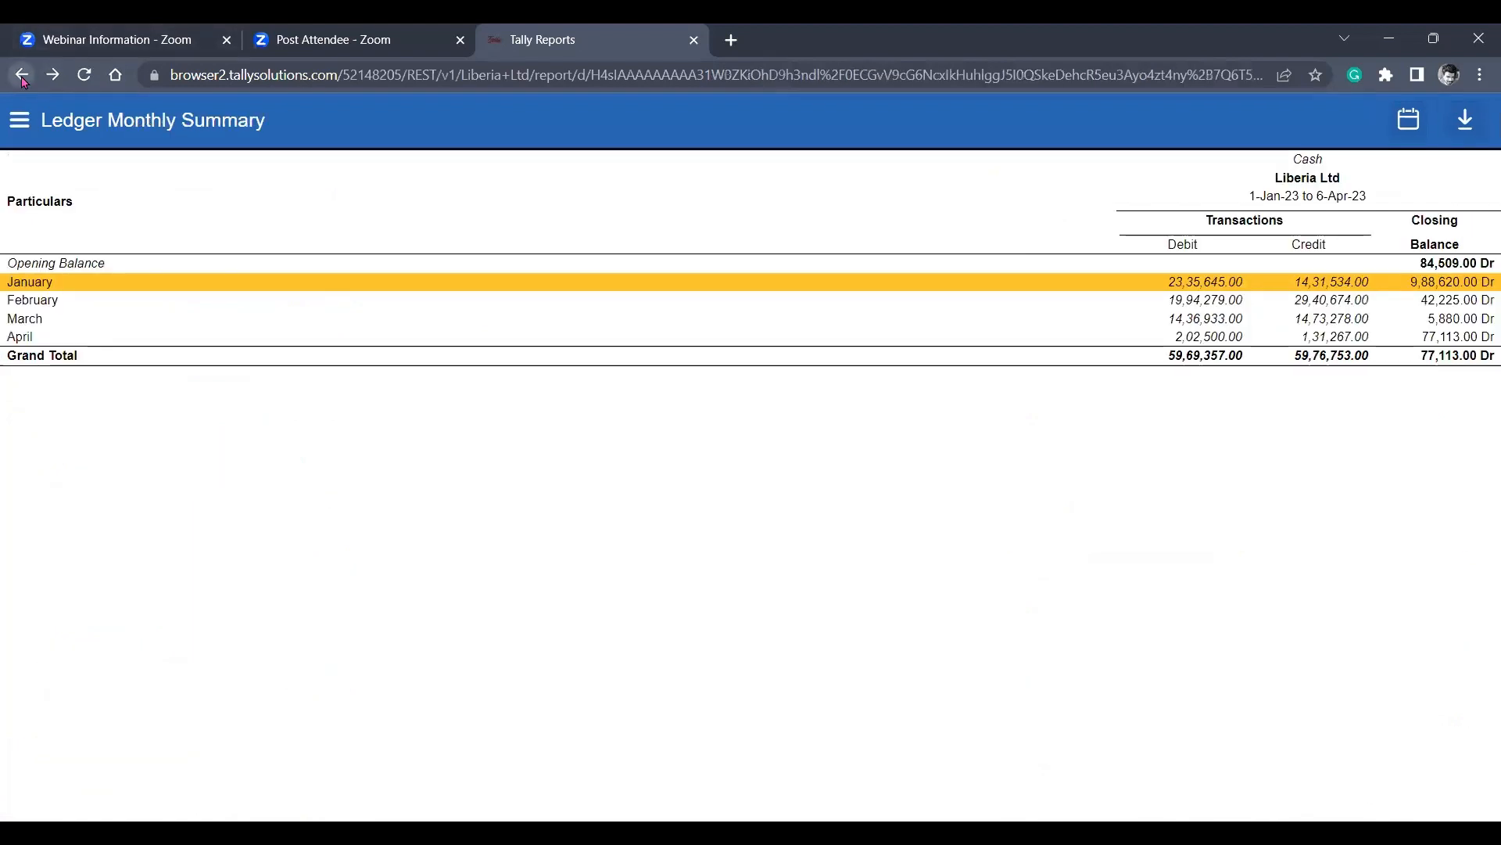
{"action": "left_click", "coordinate": [22, 79]}
{"action": "left_click", "coordinate": [56, 75]}
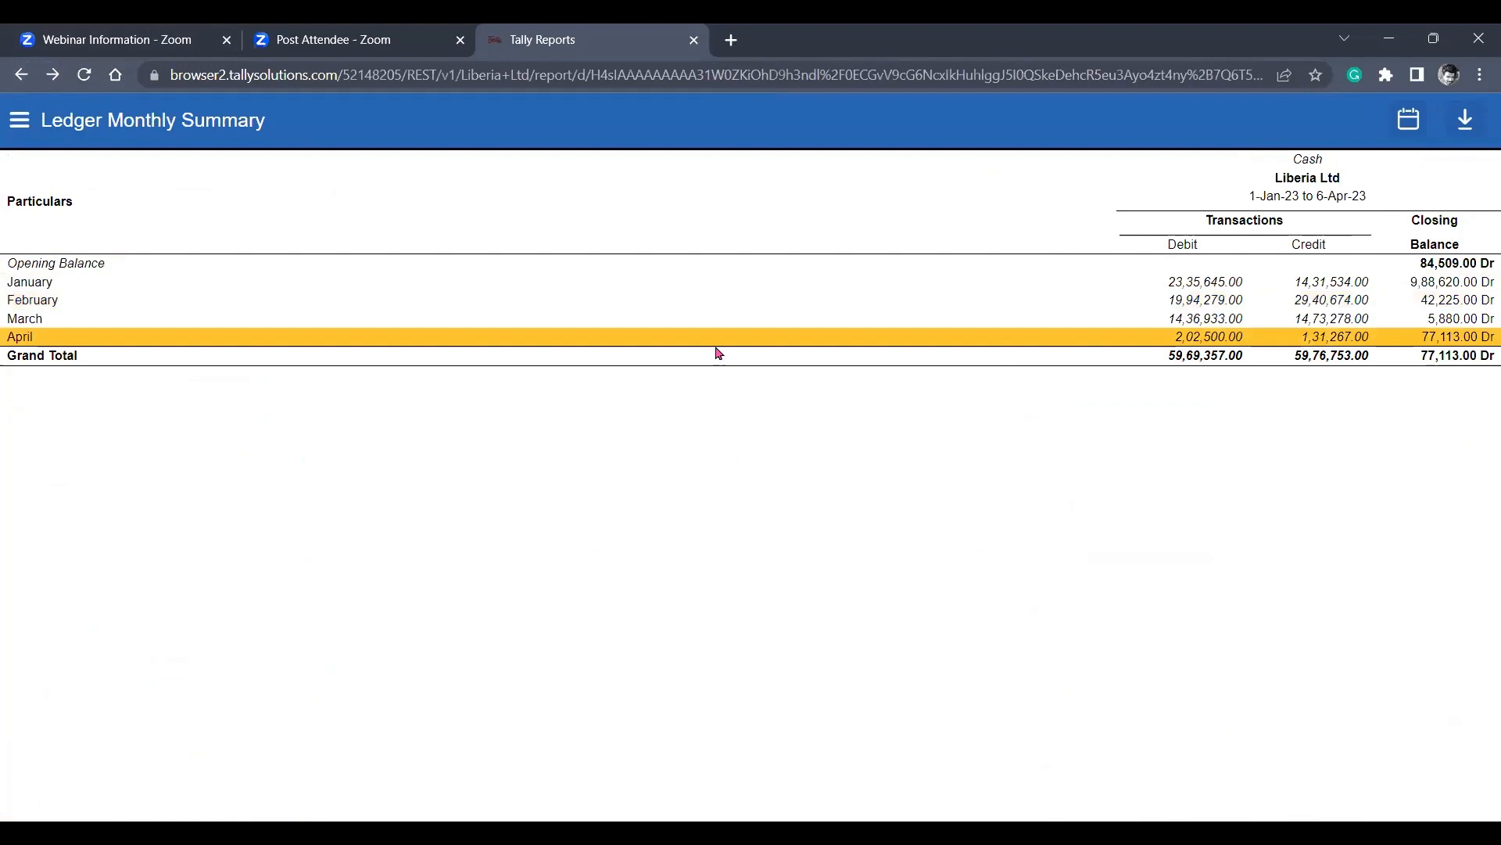
Download the Cash Ledger Monthly Summary as Excel and open the downloaded file.
{"action": "left_click", "coordinate": [1467, 134]}
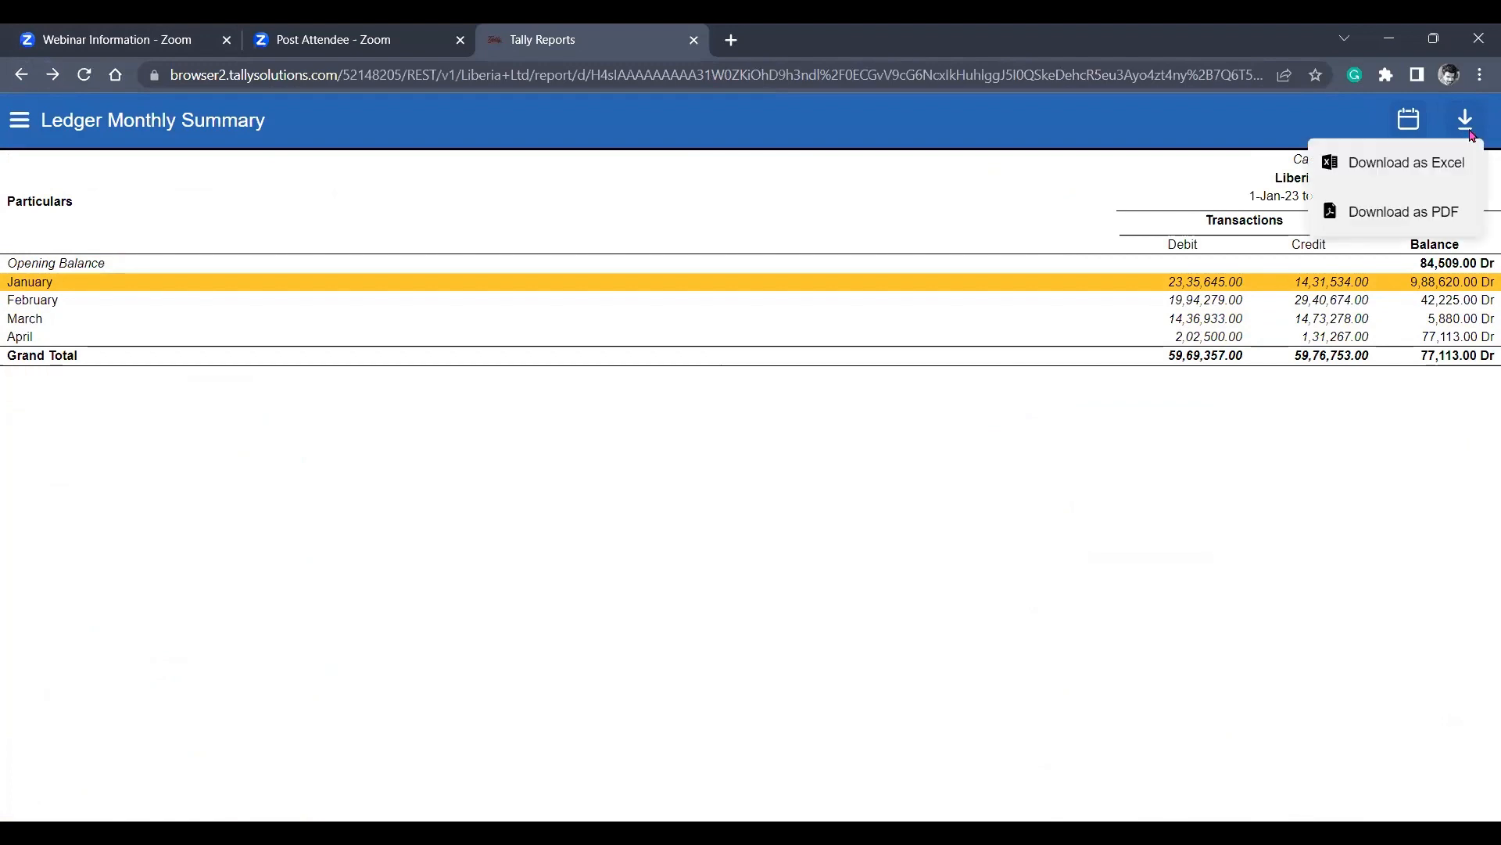
{"action": "left_click", "coordinate": [1385, 179]}
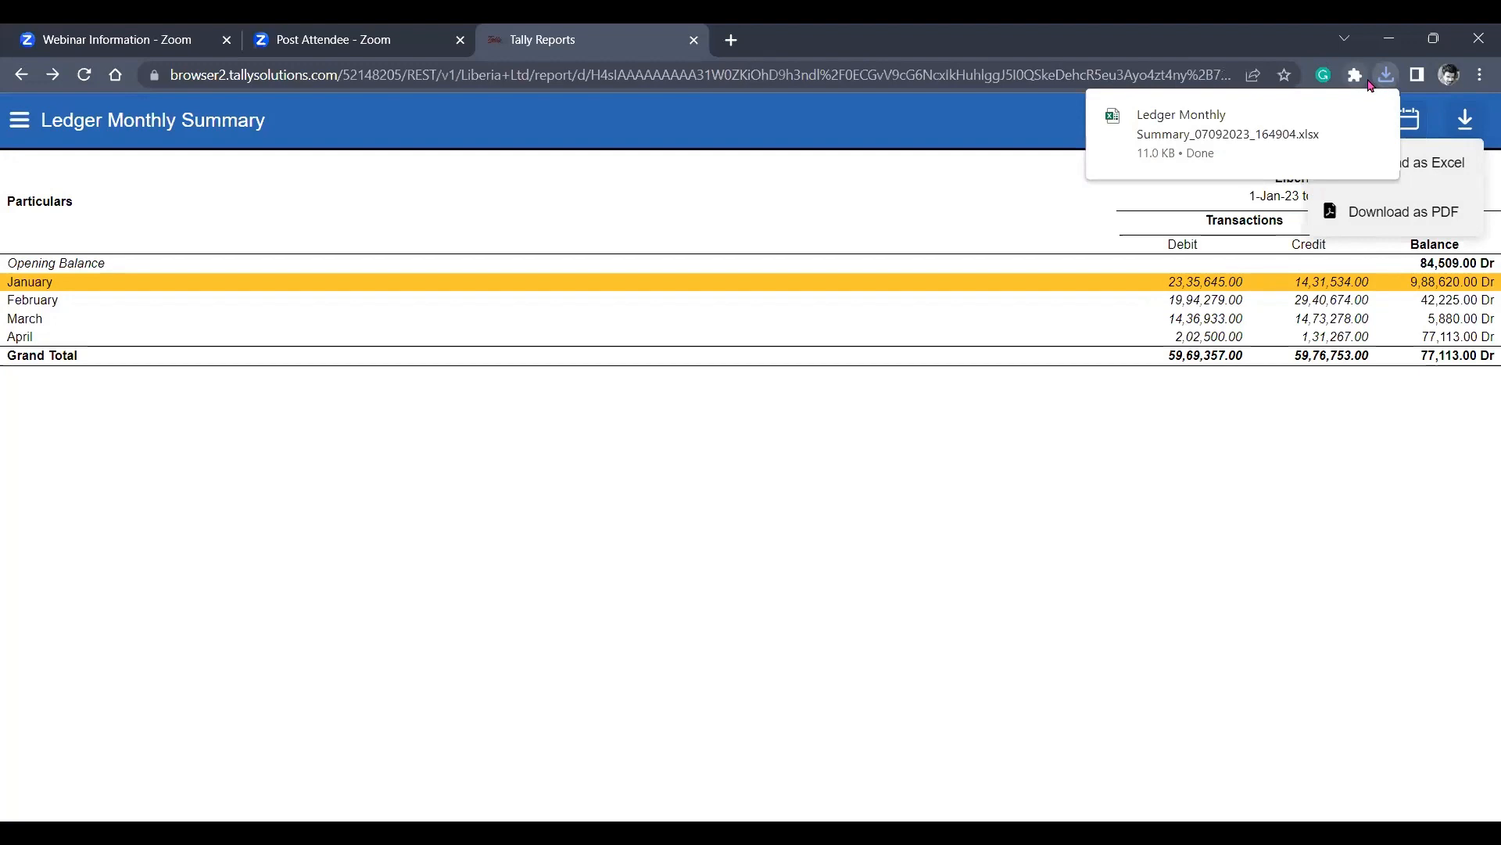
{"action": "left_click", "coordinate": [1237, 144]}
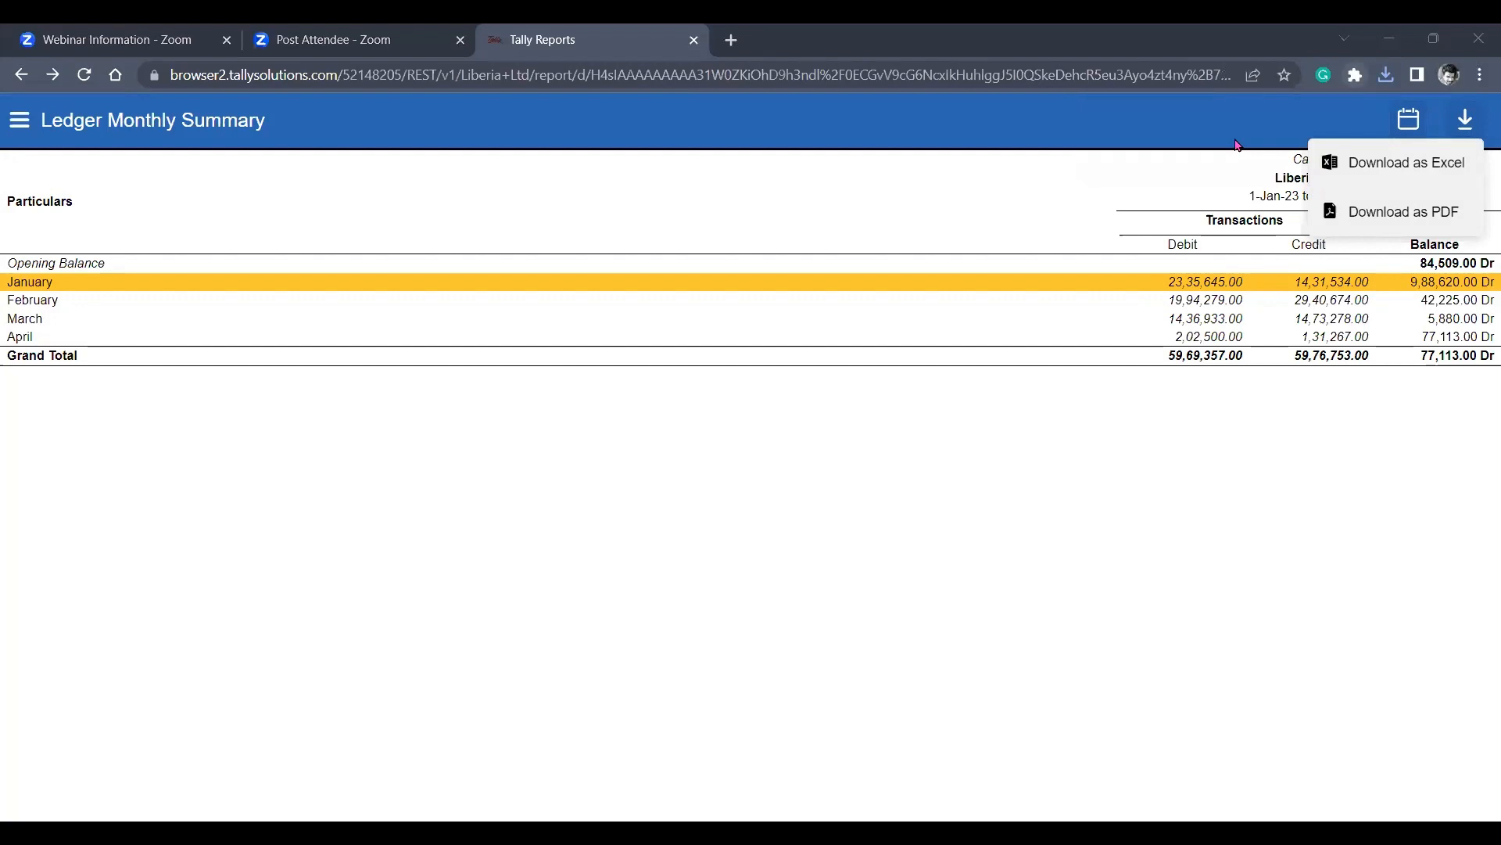
{"action": "key", "text": "alt+Tab"}
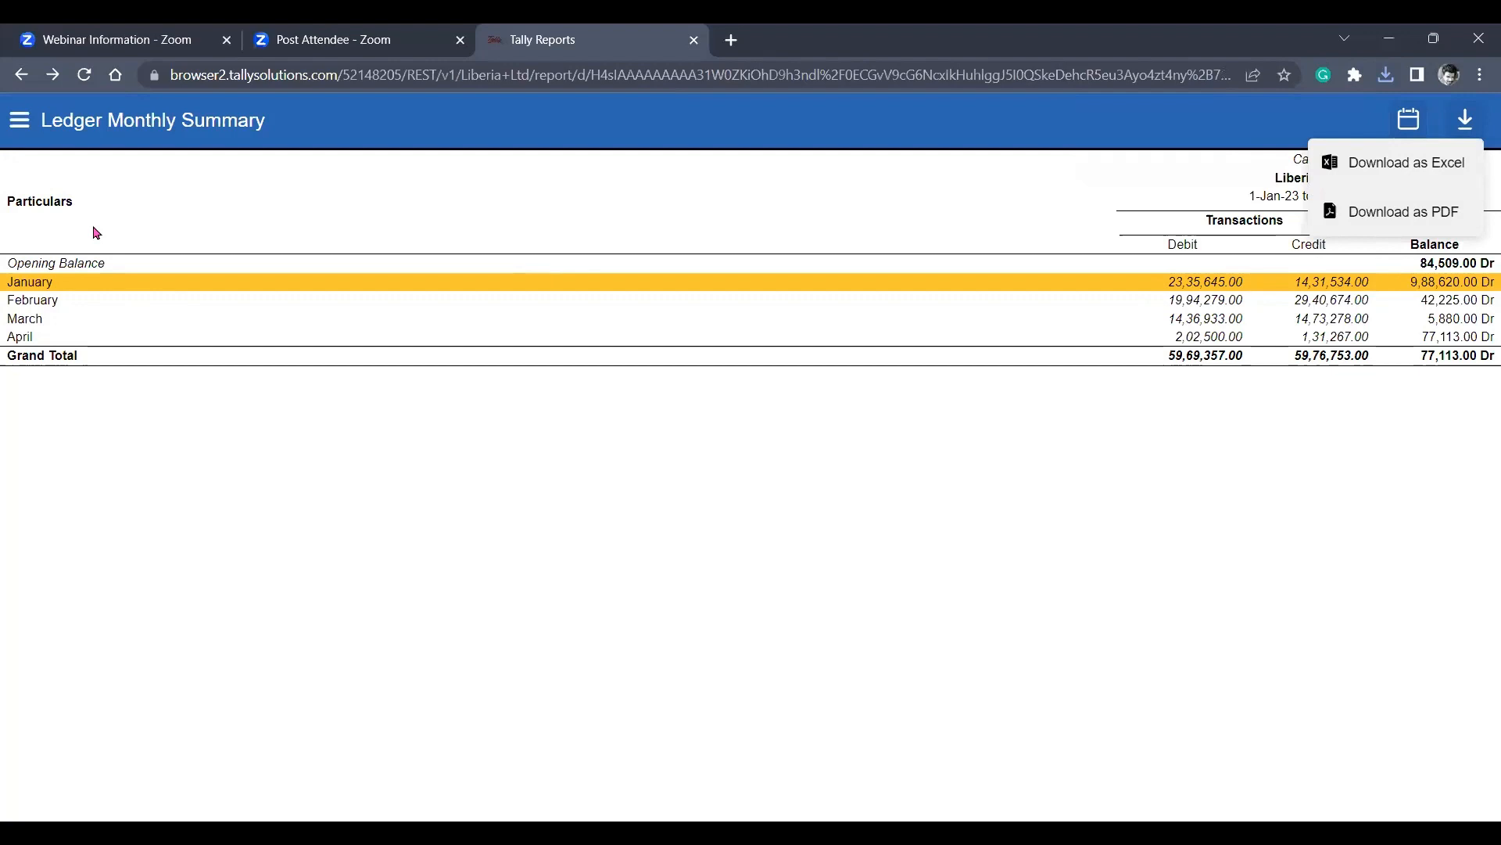
Return to the List of Reports and search the report names for "balan".
{"action": "left_click", "coordinate": [22, 76]}
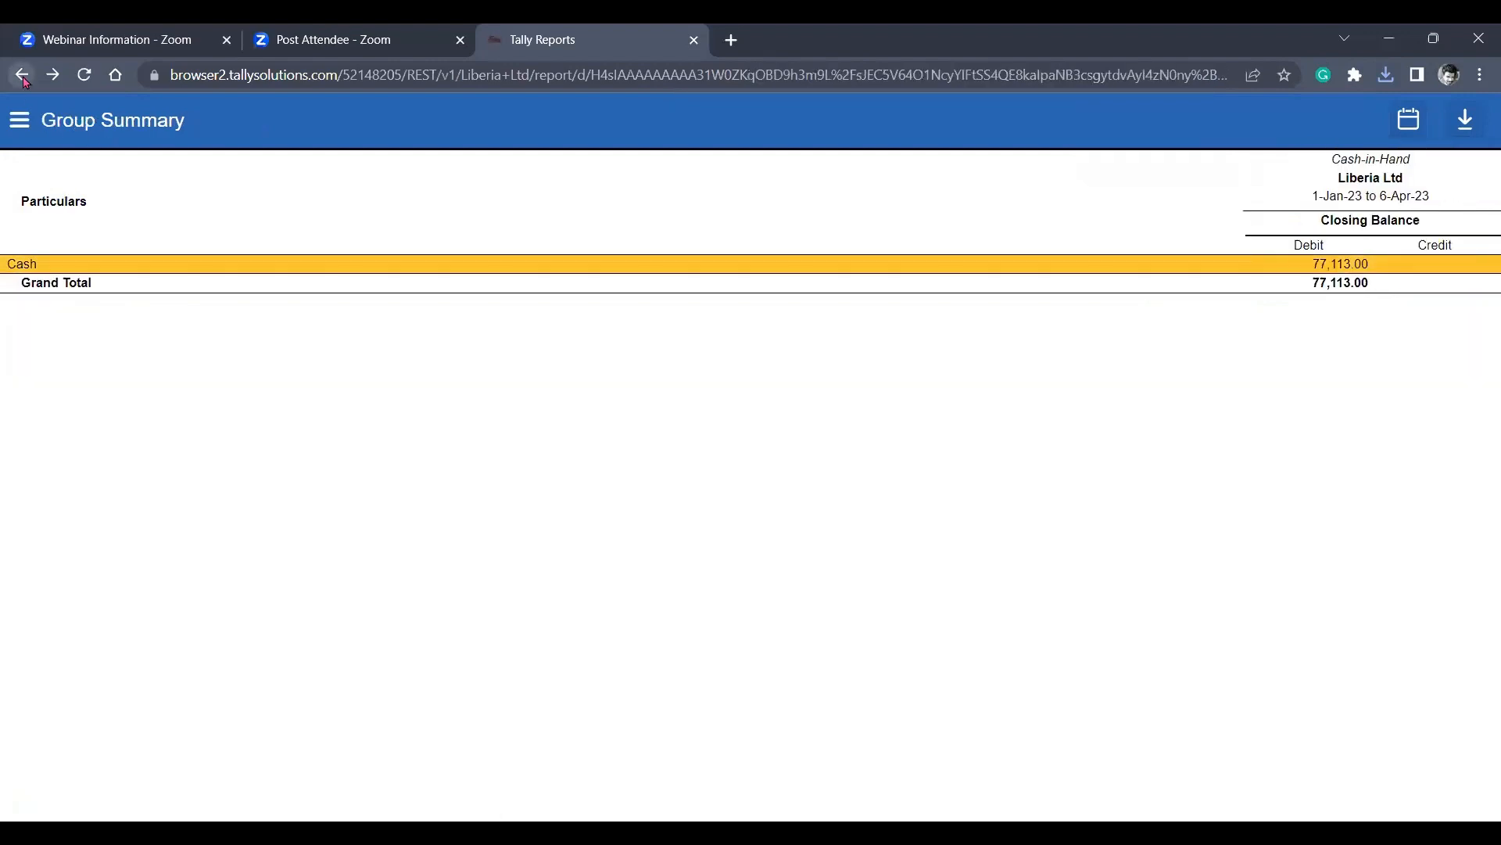
{"action": "left_click", "coordinate": [22, 76]}
{"action": "left_click", "coordinate": [22, 76]}
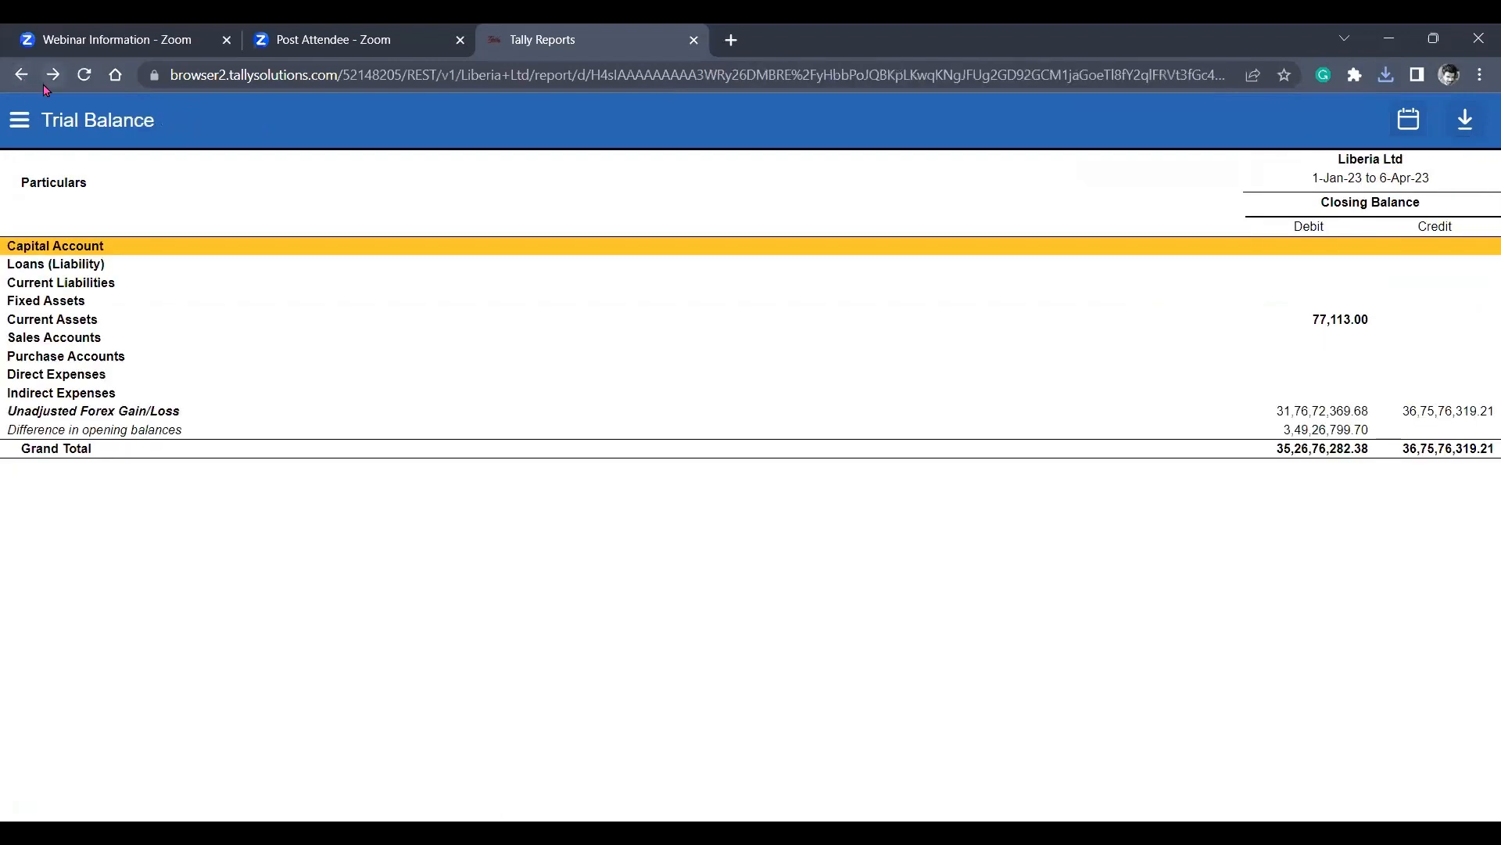
{"action": "left_click", "coordinate": [35, 81]}
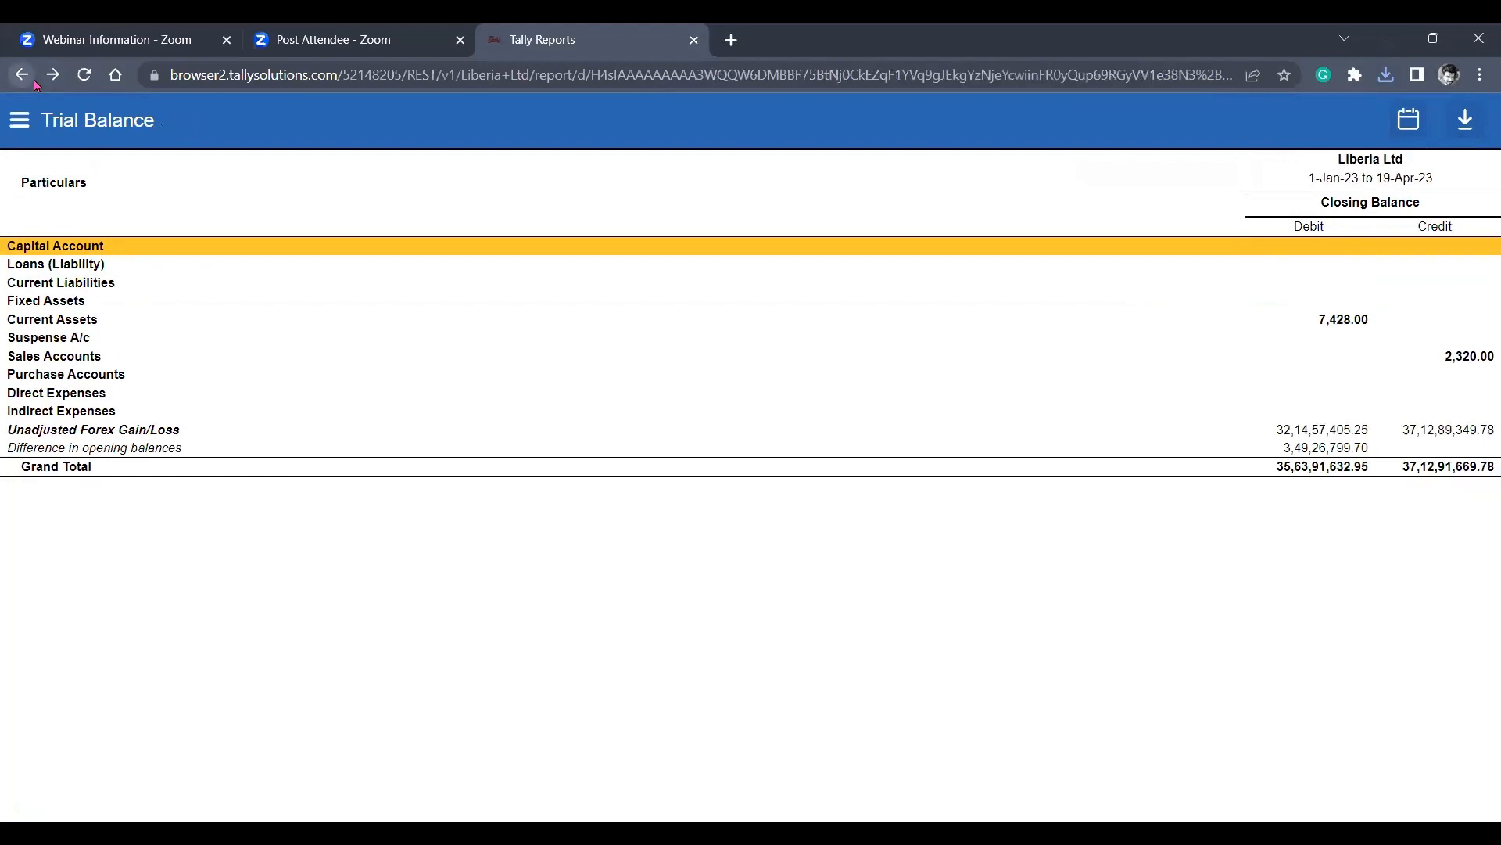
{"action": "left_click", "coordinate": [36, 82]}
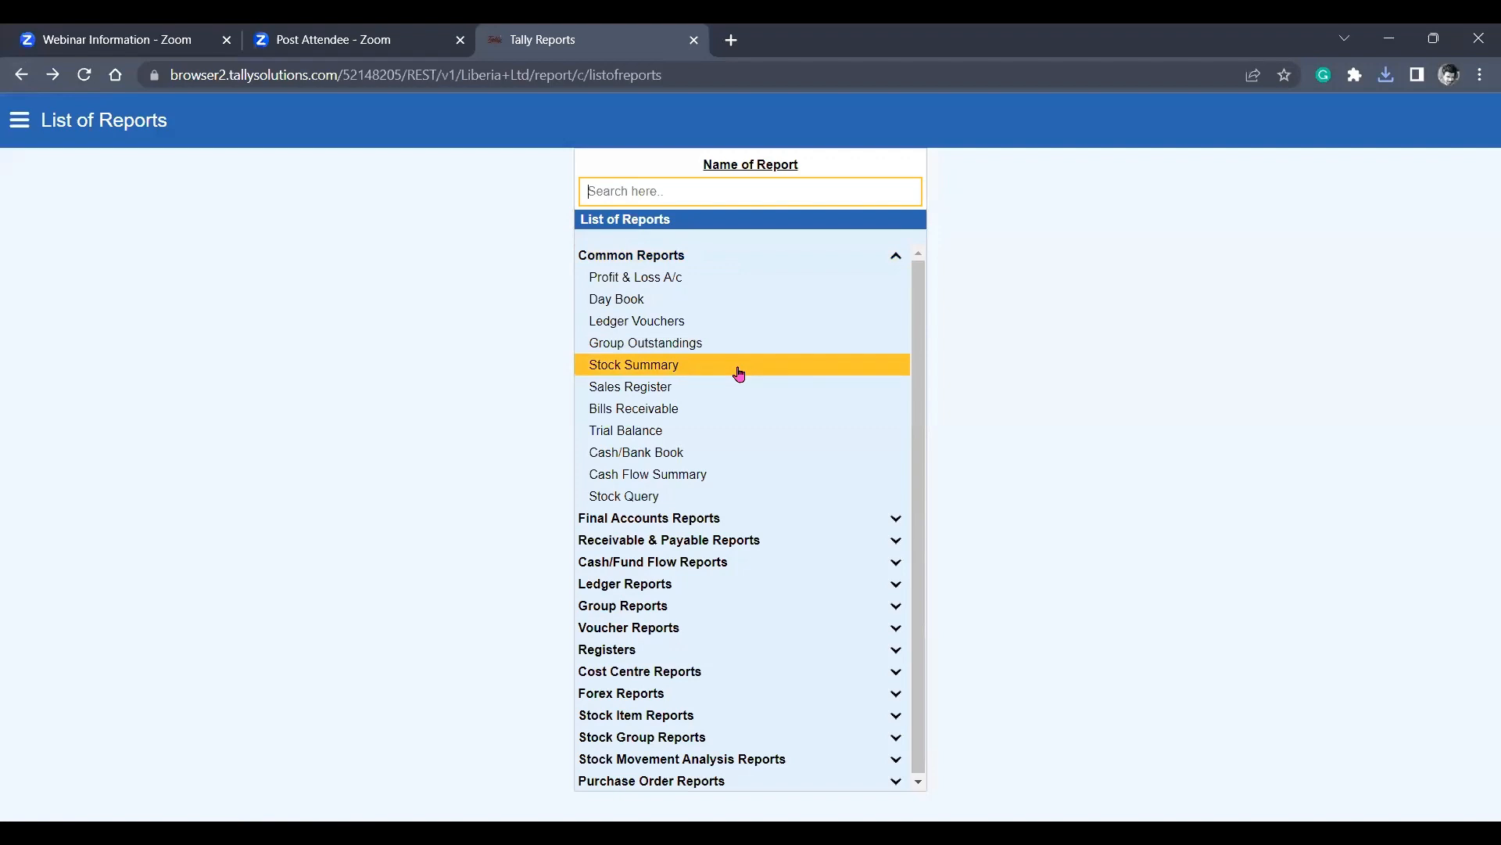
{"action": "type", "text": "b"}
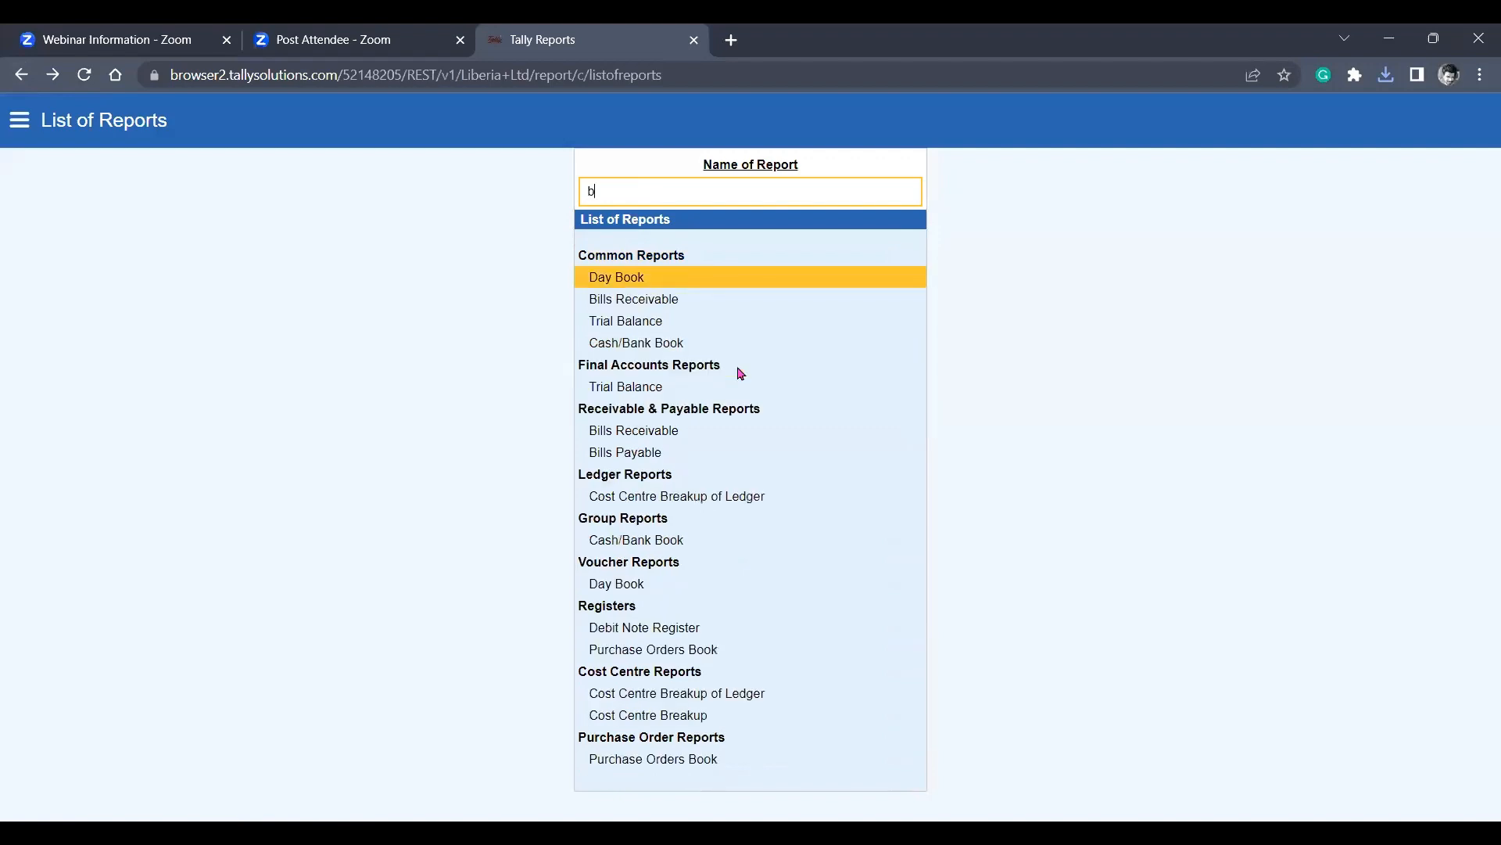
{"action": "type", "text": "alan"}
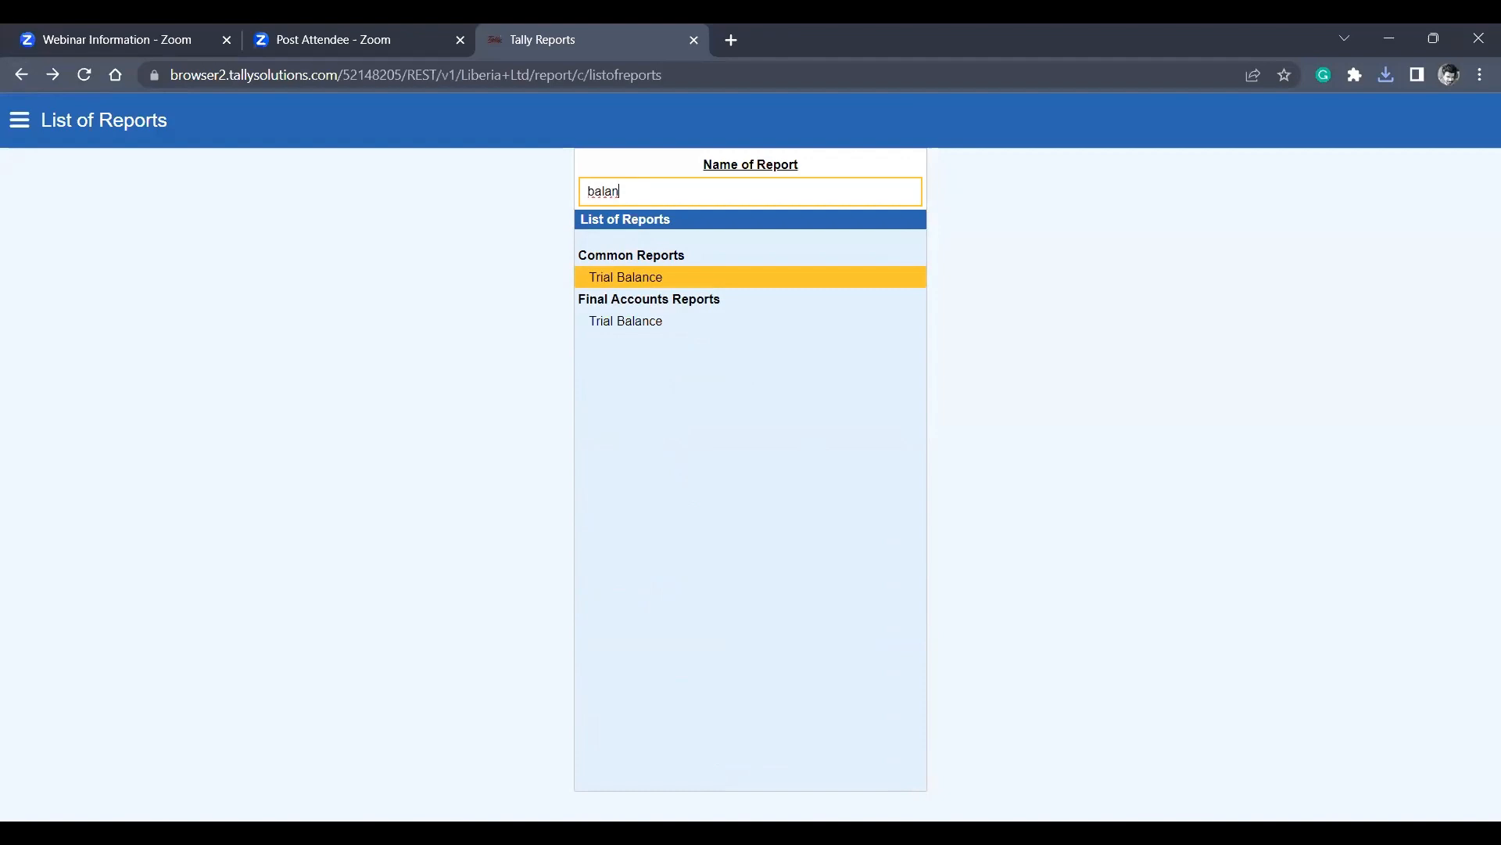
Switch to TallyPrime and open the Tally.NET User security level in Liberia Ltd's user roles.
{"action": "key", "text": "alt+Tab"}
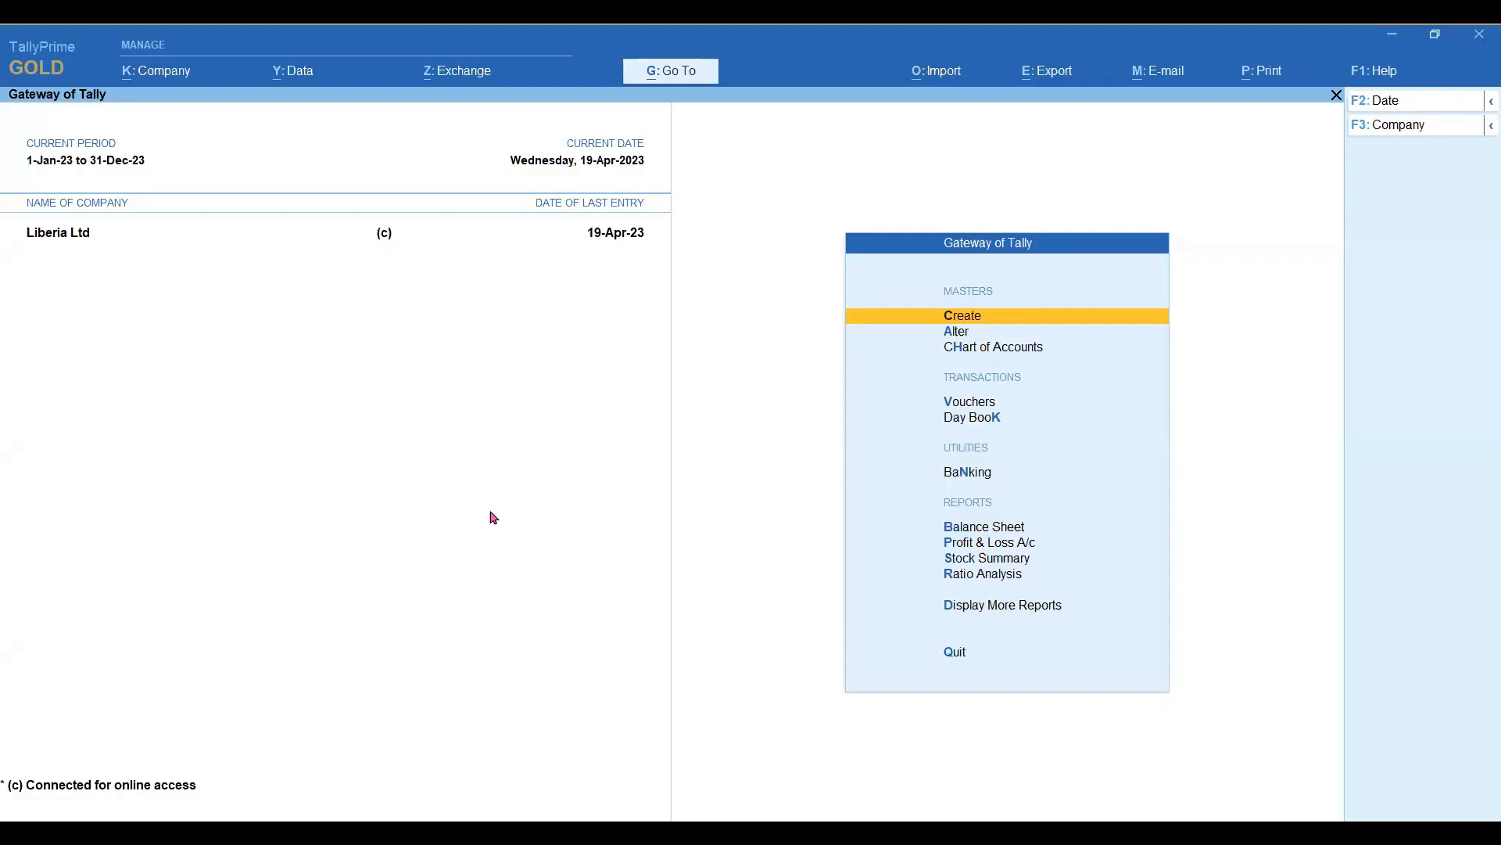
{"action": "key", "text": "alt+k"}
{"action": "key", "text": "Down"}
{"action": "key", "text": "Down"}
{"action": "key", "text": "Down"}
{"action": "key", "text": "Down"}
{"action": "key", "text": "Down"}
{"action": "key", "text": "Down"}
{"action": "key", "text": "Down"}
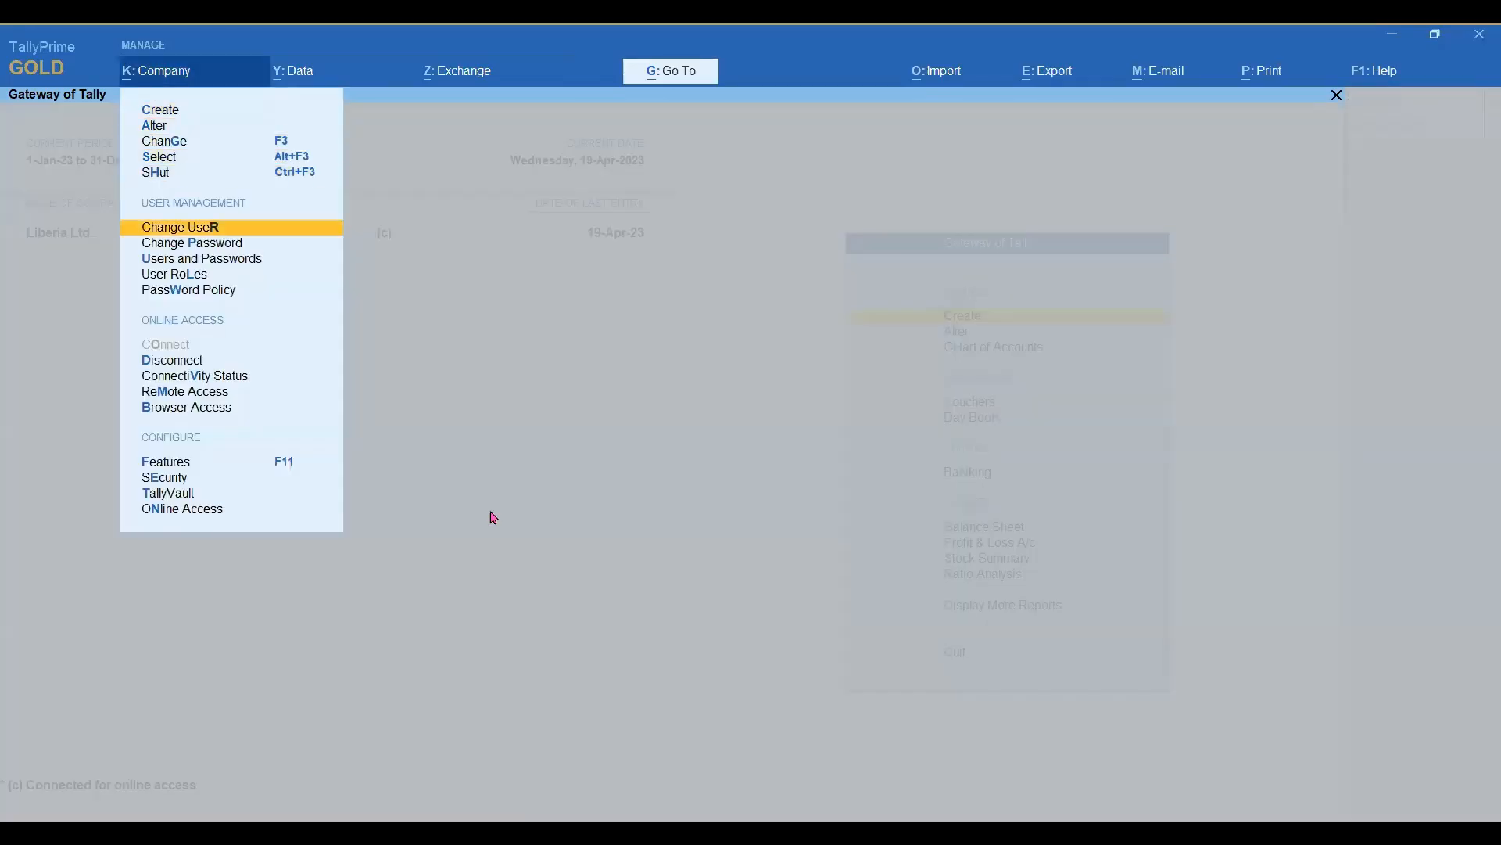
{"action": "key", "text": "Return"}
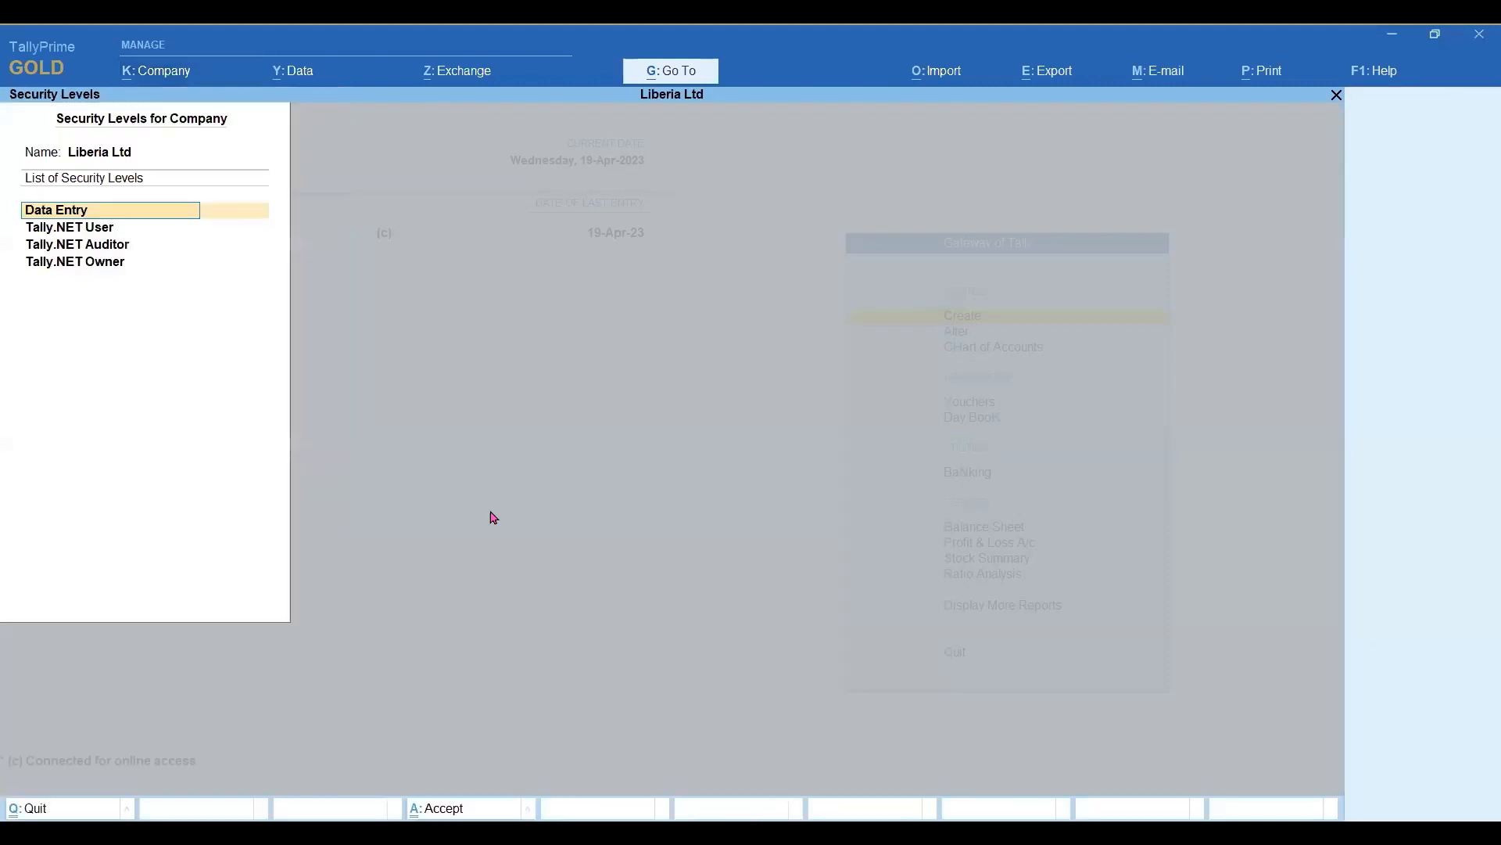
{"action": "key", "text": "Down"}
{"action": "key", "text": "Return"}
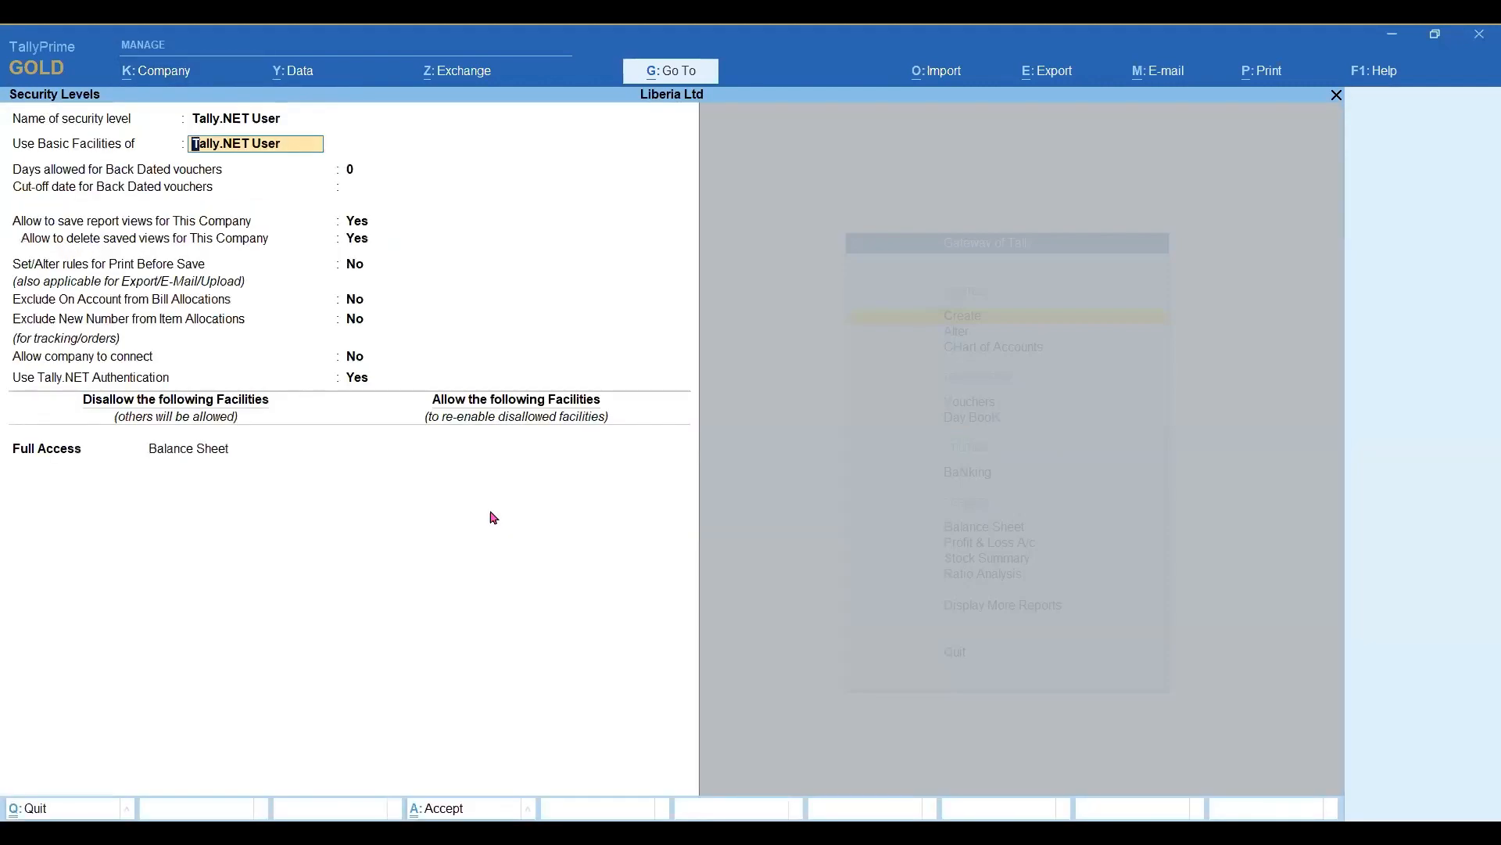
Remove the Full Access entry for Balance Sheet from the role's disallowed facilities and save the Tally.NET User role.
{"action": "key", "text": "Return"}
{"action": "key", "text": "Return"}
{"action": "key", "text": "Return"}
{"action": "key", "text": "Return"}
{"action": "key", "text": "Return"}
{"action": "key", "text": "Return"}
{"action": "key", "text": "Return"}
{"action": "key", "text": "Return"}
{"action": "key", "text": "Return"}
{"action": "key", "text": "Return"}
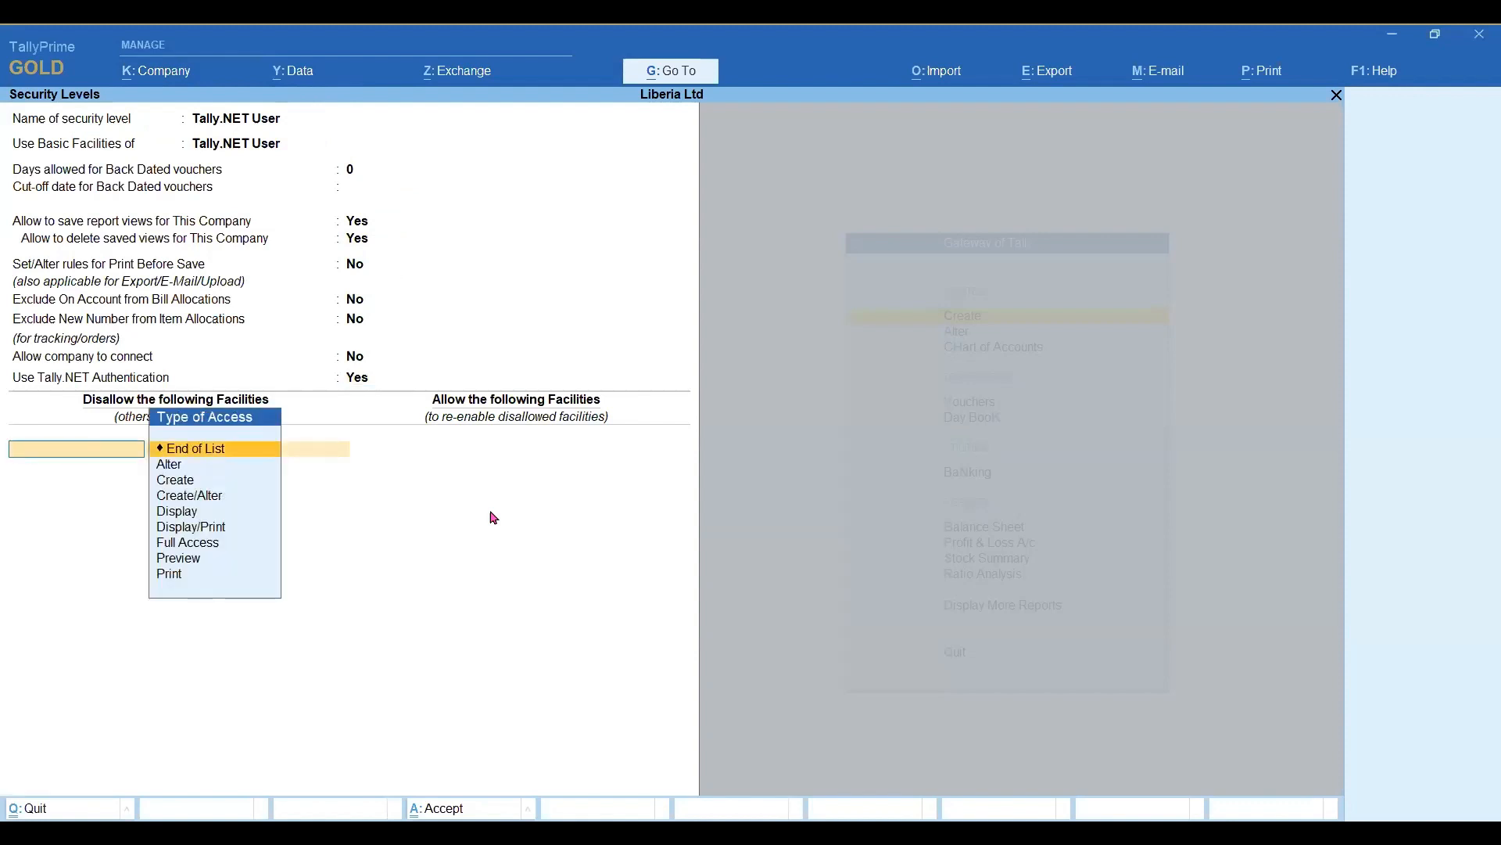
{"action": "key", "text": "Return"}
{"action": "key", "text": "Return"}
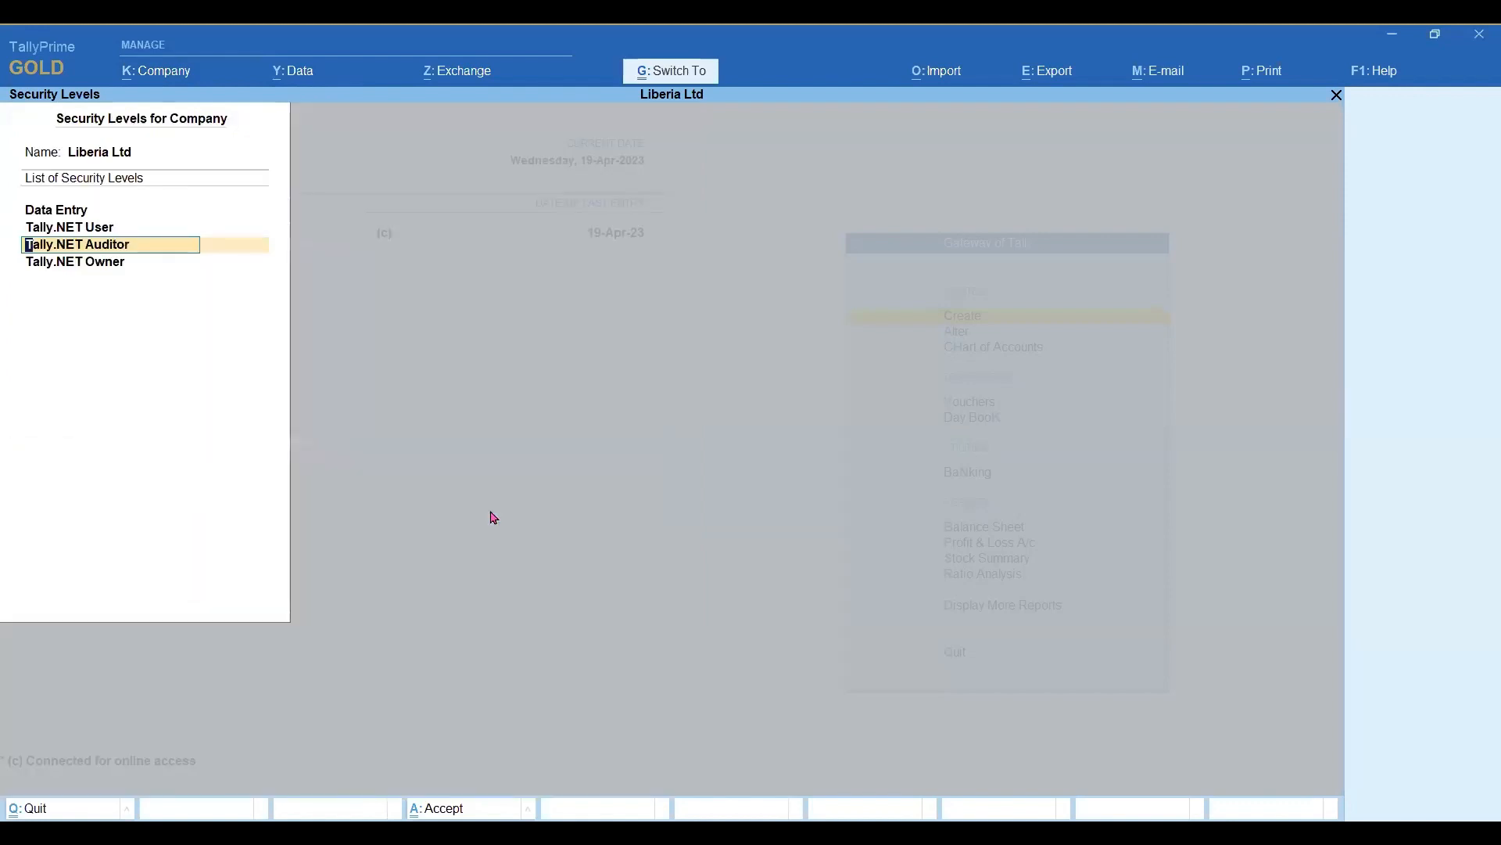
{"action": "key", "text": "Escape"}
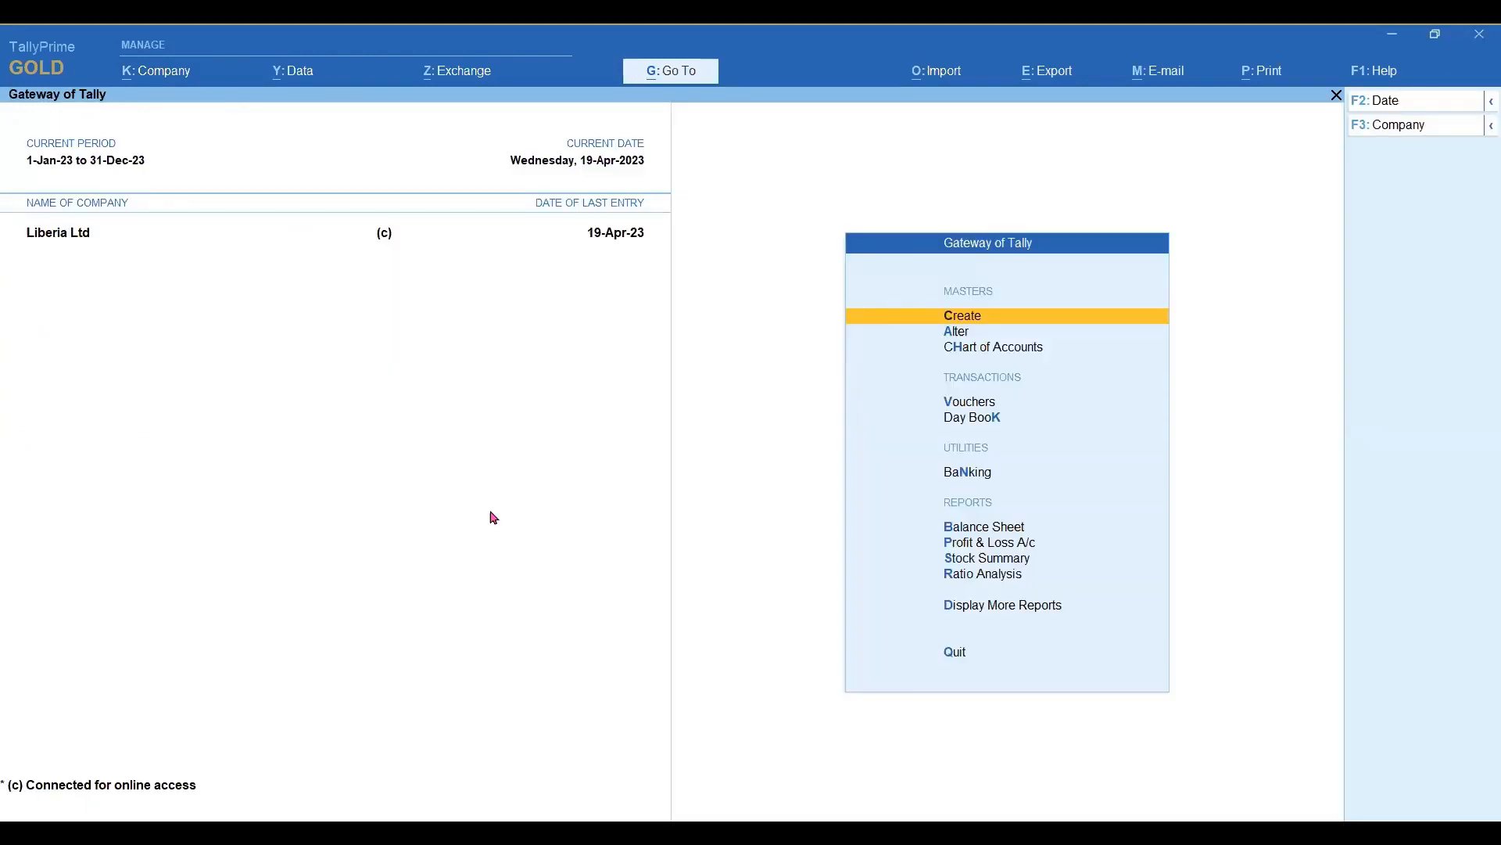
{"action": "key", "text": "Escape"}
{"action": "key", "text": "Escape"}
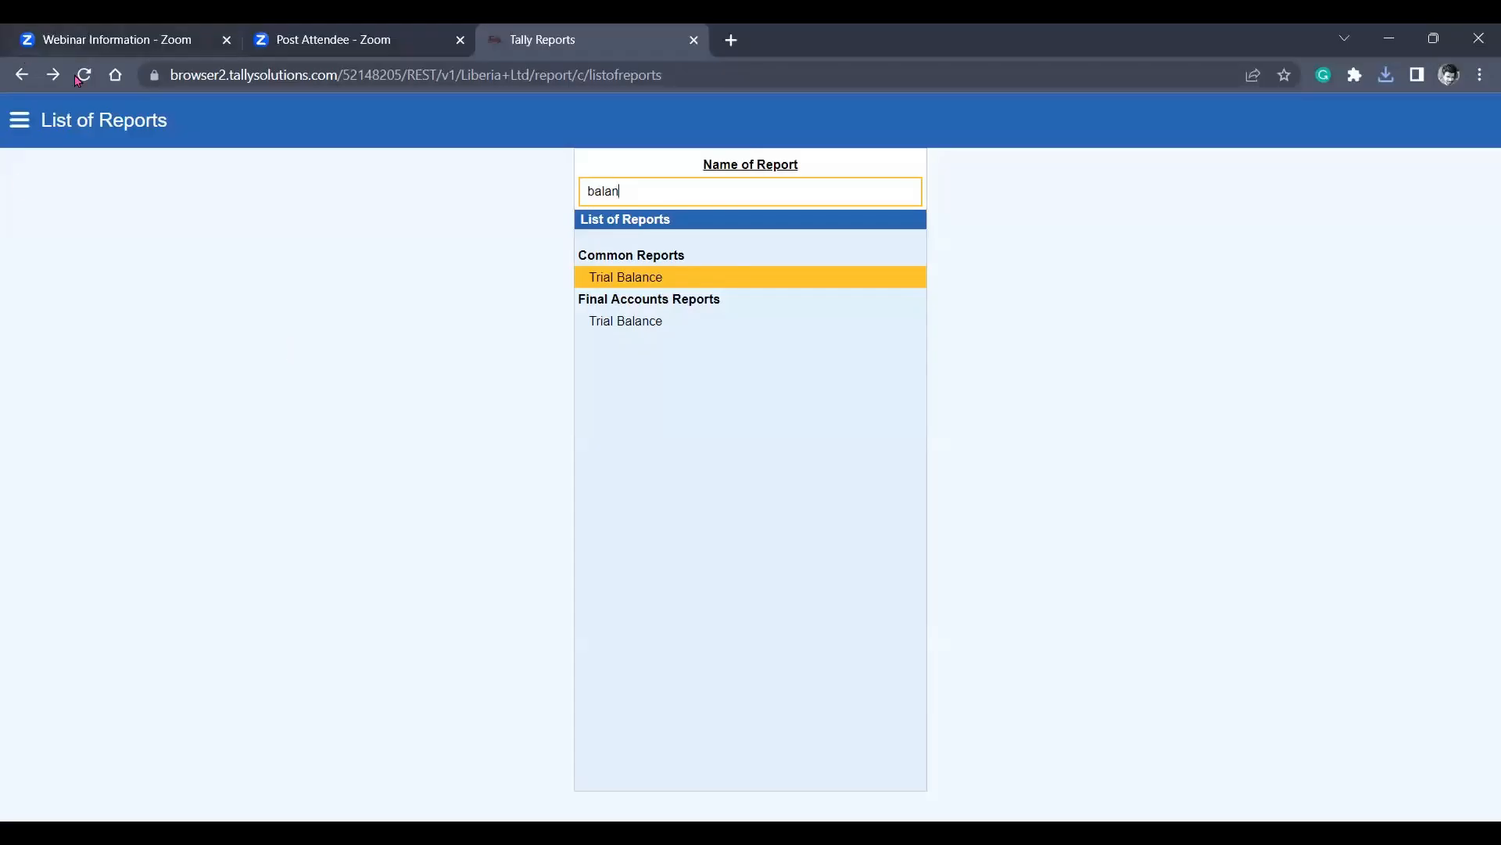
Reload the List of Reports in the browser, view the Balance Sheet and minimize the browser.
{"action": "left_click", "coordinate": [83, 75]}
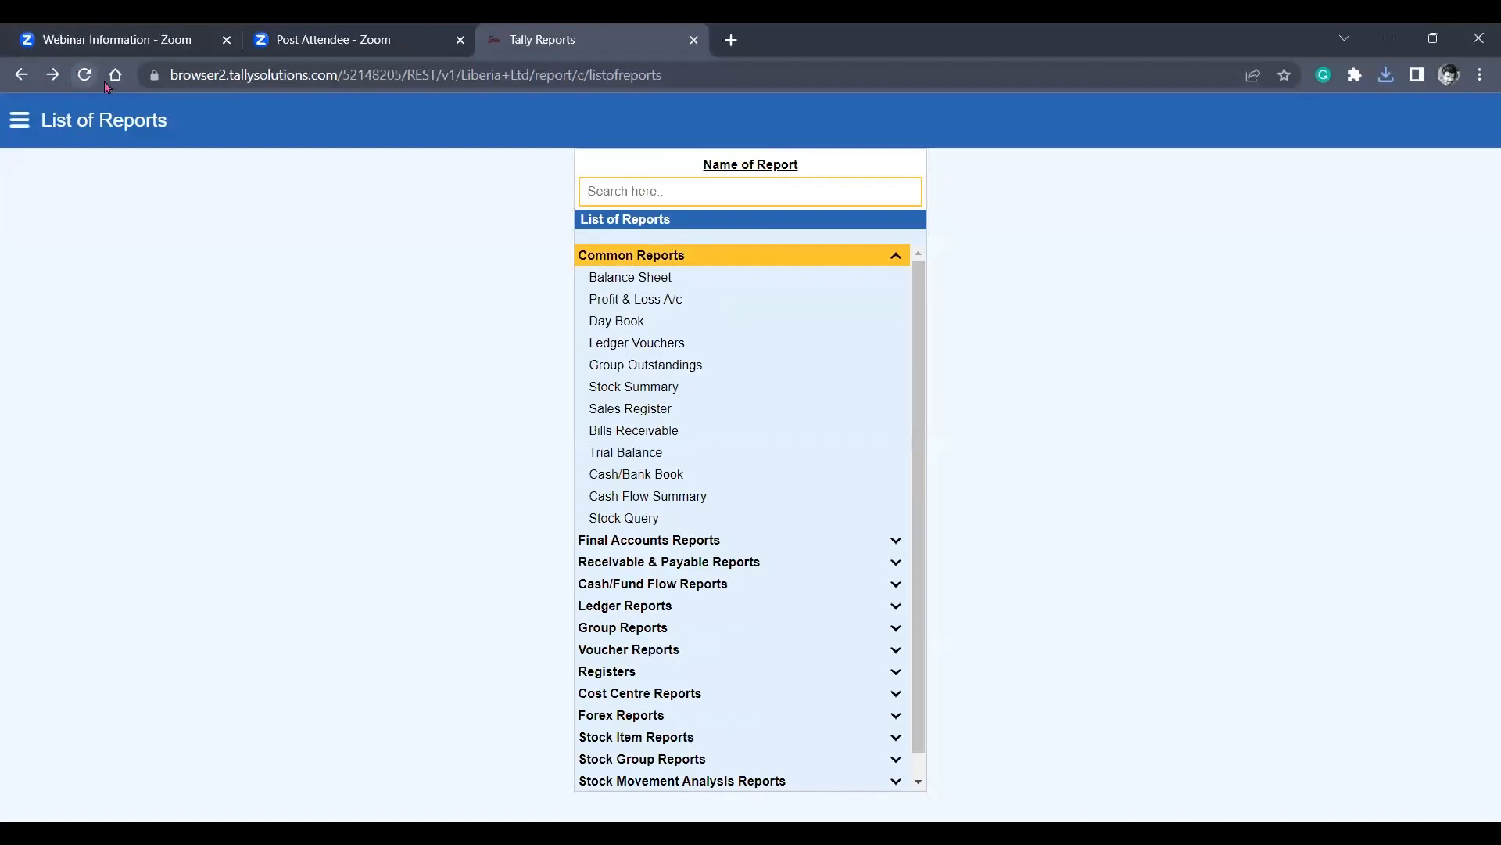
{"action": "left_click", "coordinate": [648, 278]}
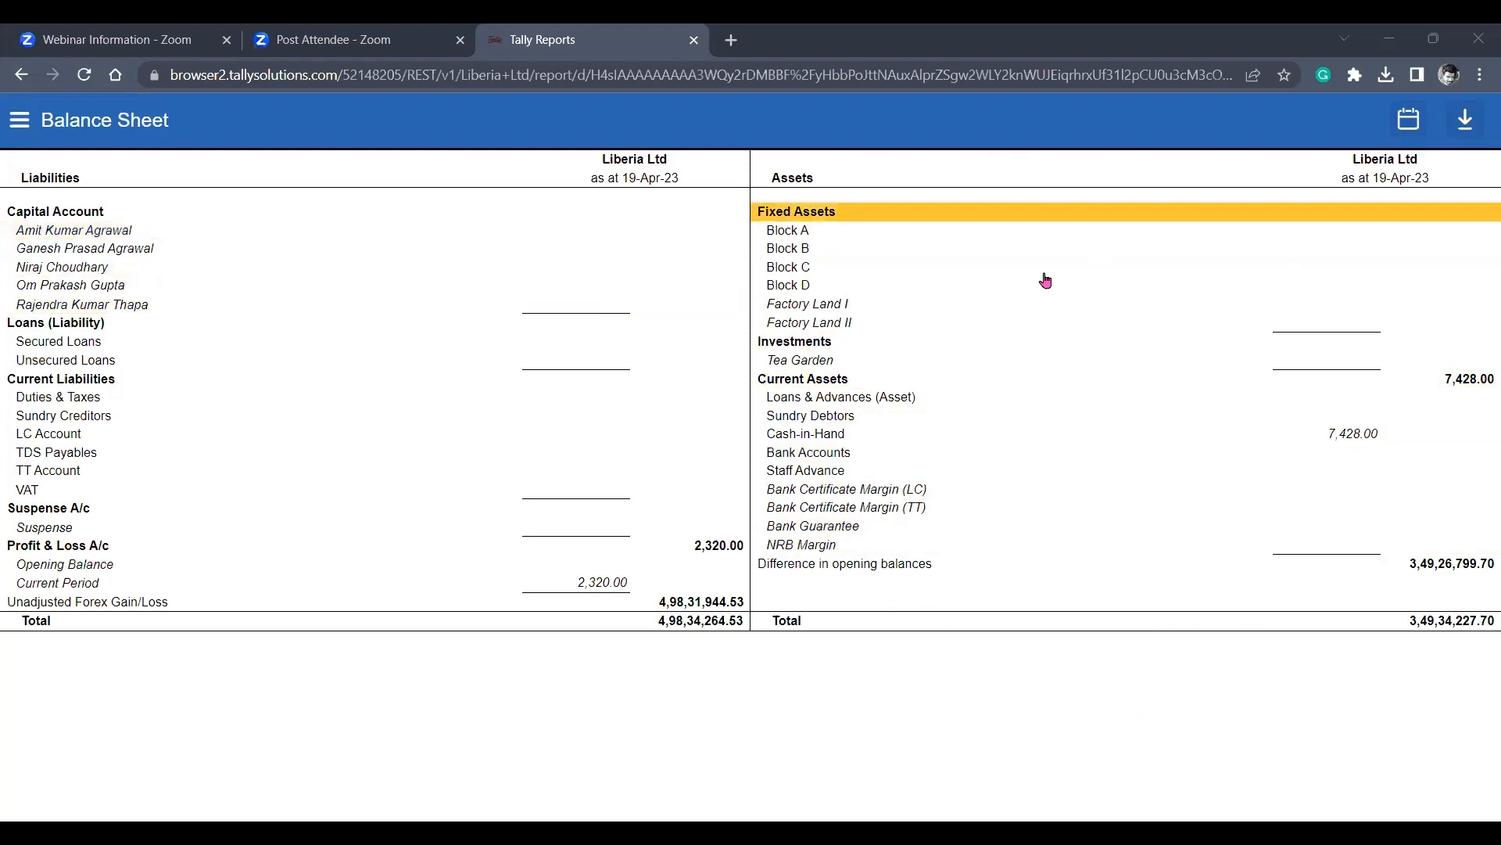
{"action": "left_click", "coordinate": [1390, 41]}
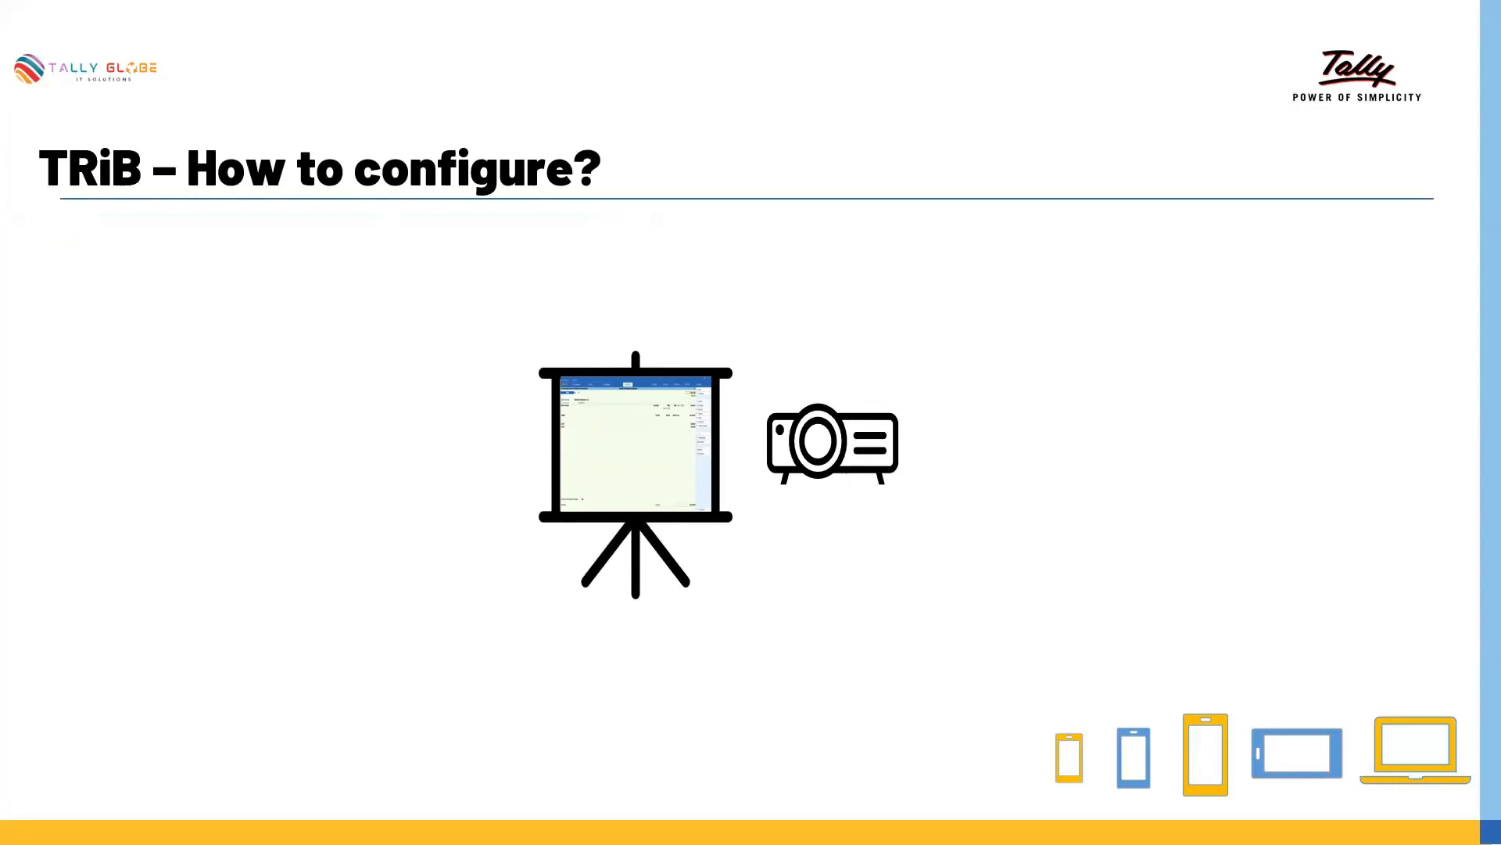
{"action": "key", "text": "Right"}
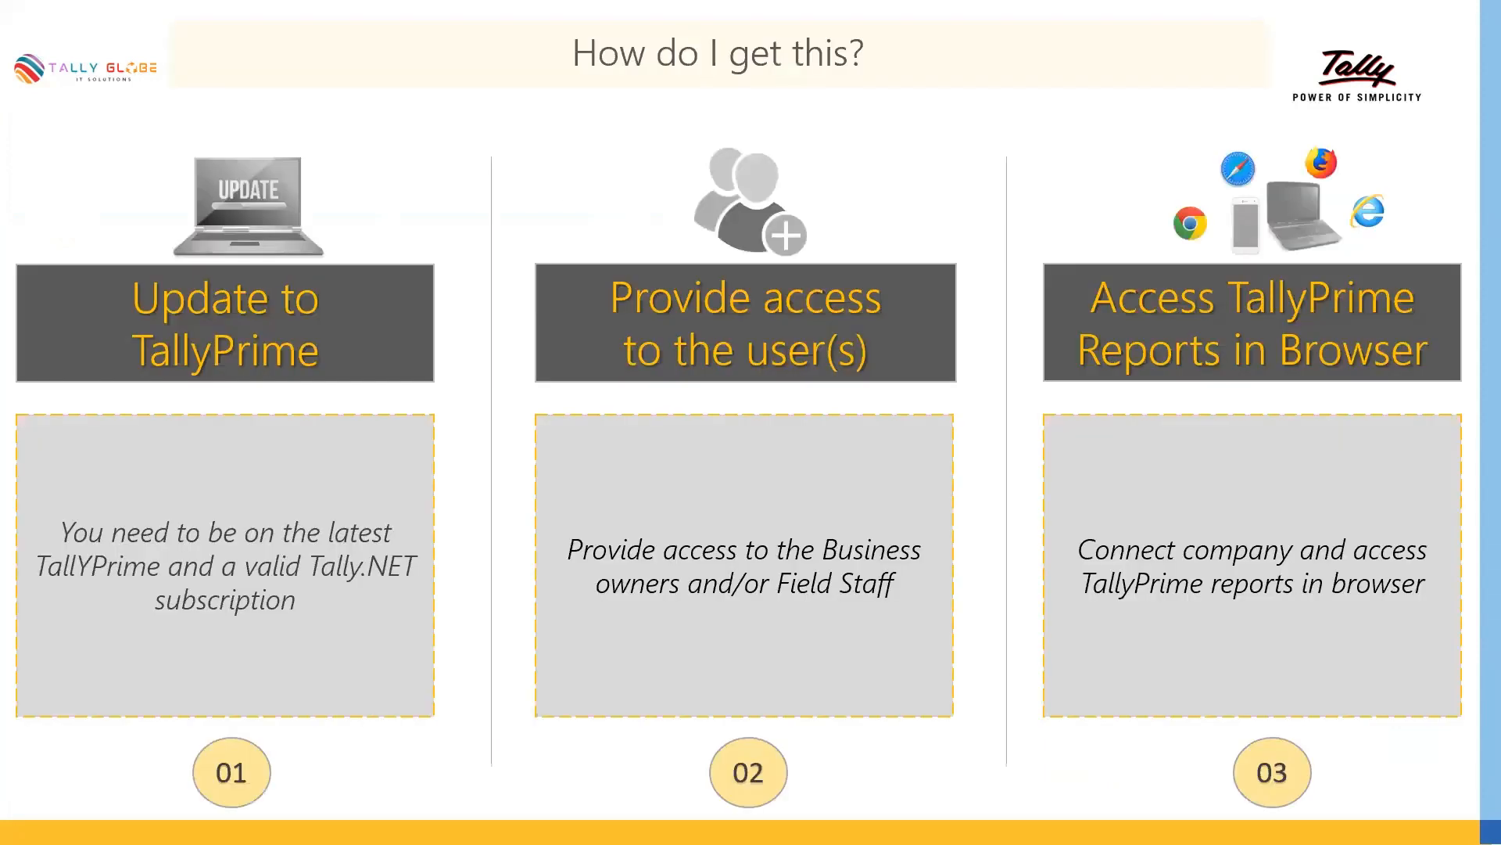
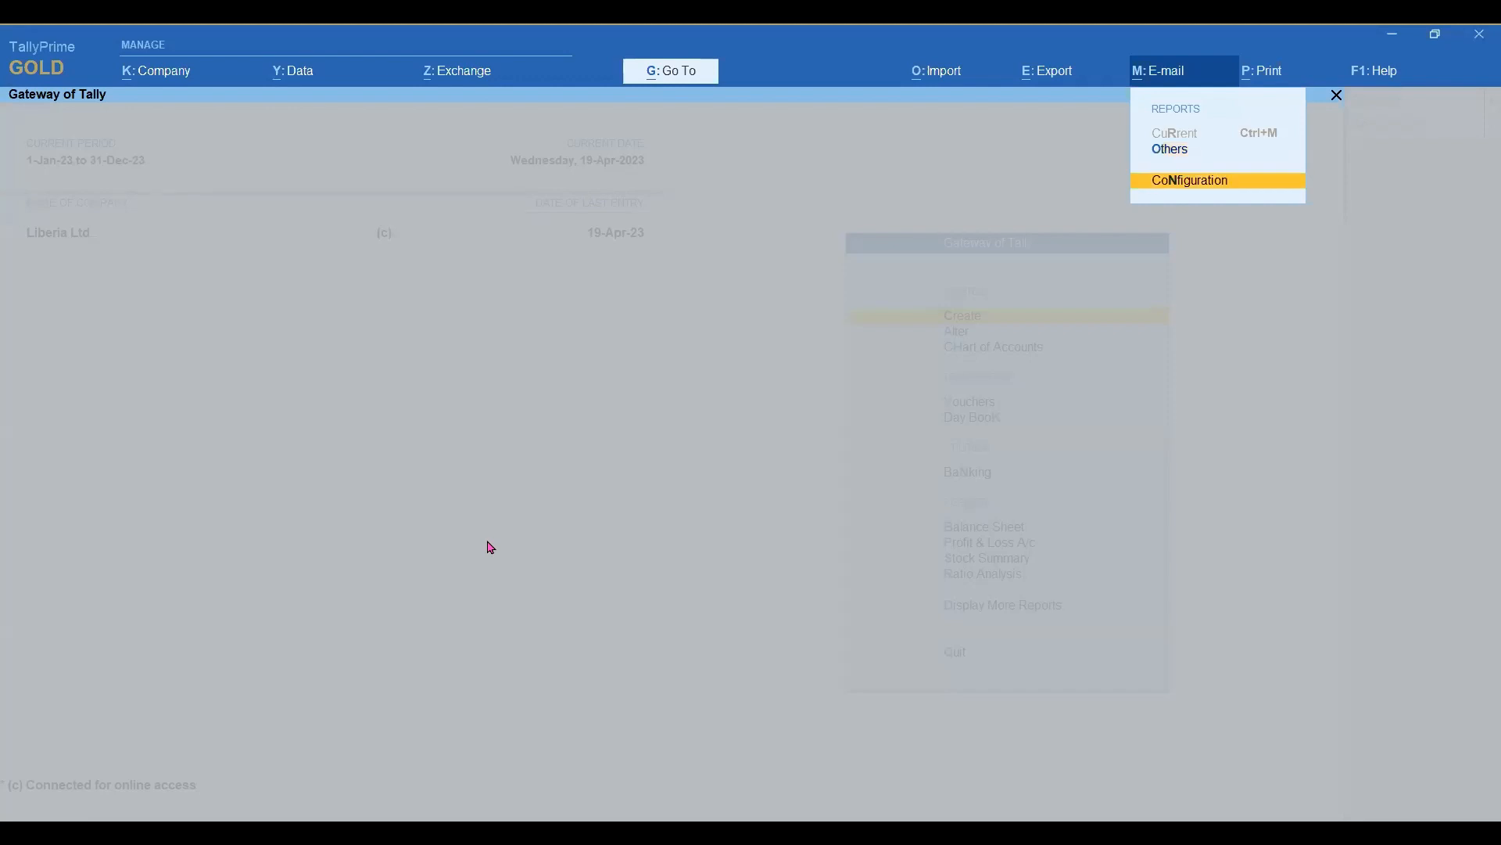
Open the e-mail configuration, expand it to show all settings and go through the Cc, Bcc and pre-defined message options.
{"action": "key", "text": "Return"}
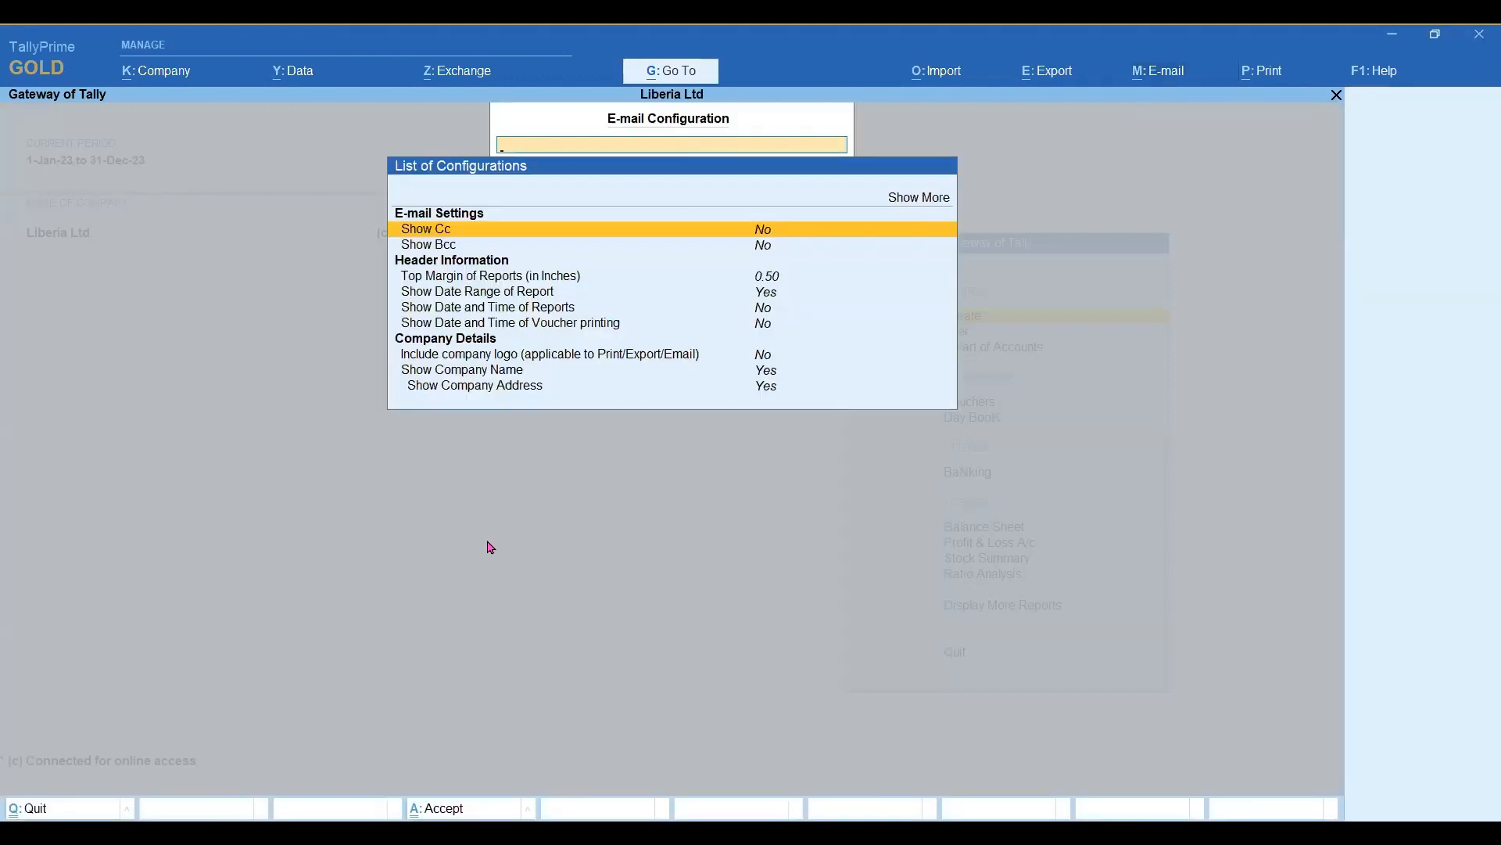
{"action": "key", "text": "Up"}
{"action": "key", "text": "Return"}
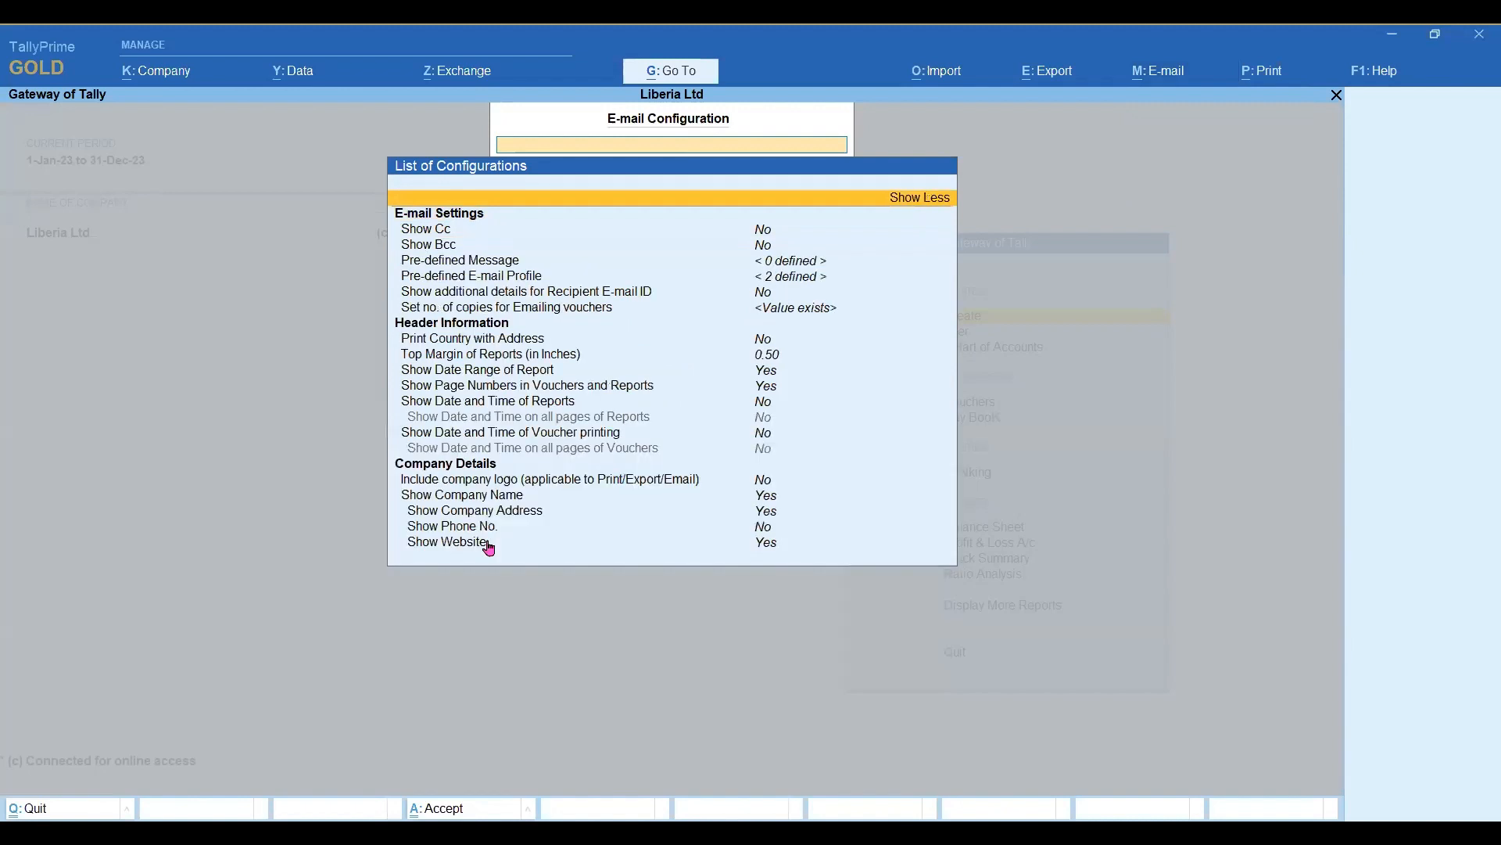
{"action": "key", "text": "Down"}
{"action": "key", "text": "Down"}
{"action": "key", "text": "Down"}
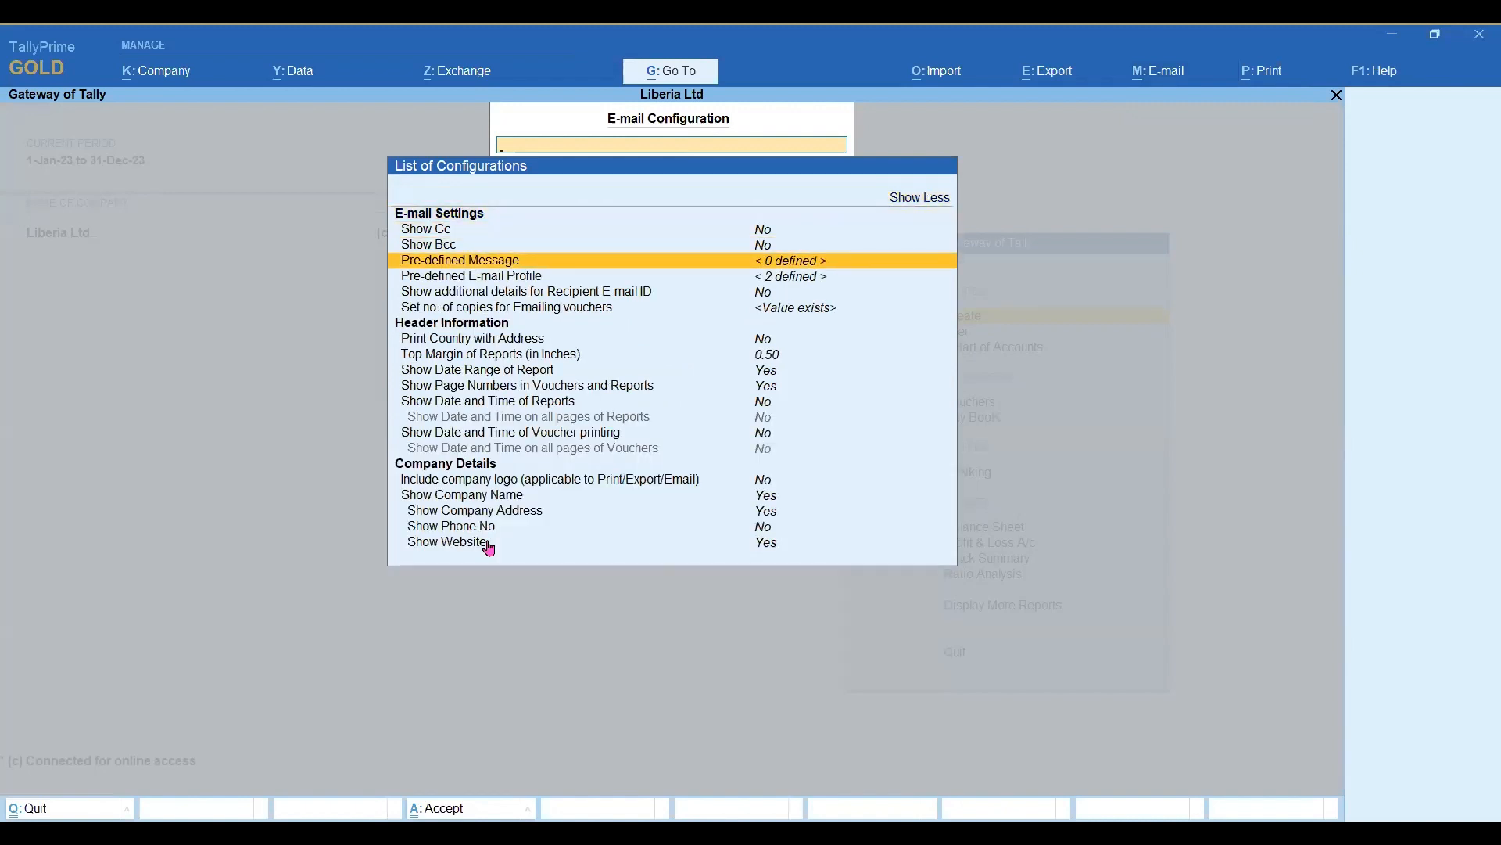
{"action": "key", "text": "Up"}
{"action": "key", "text": "Up"}
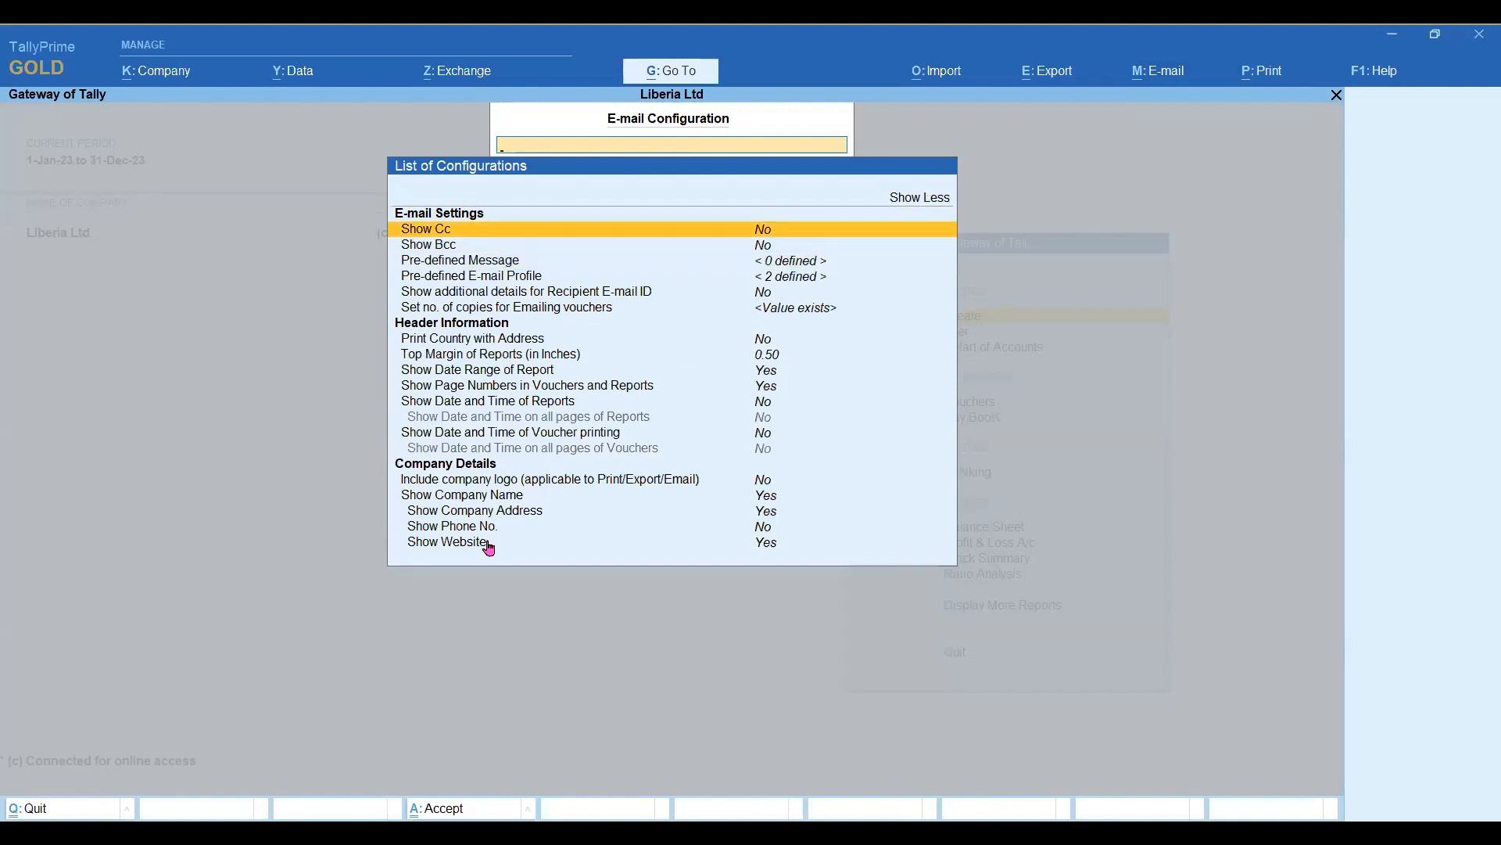
{"action": "key", "text": "Down"}
{"action": "key", "text": "Down"}
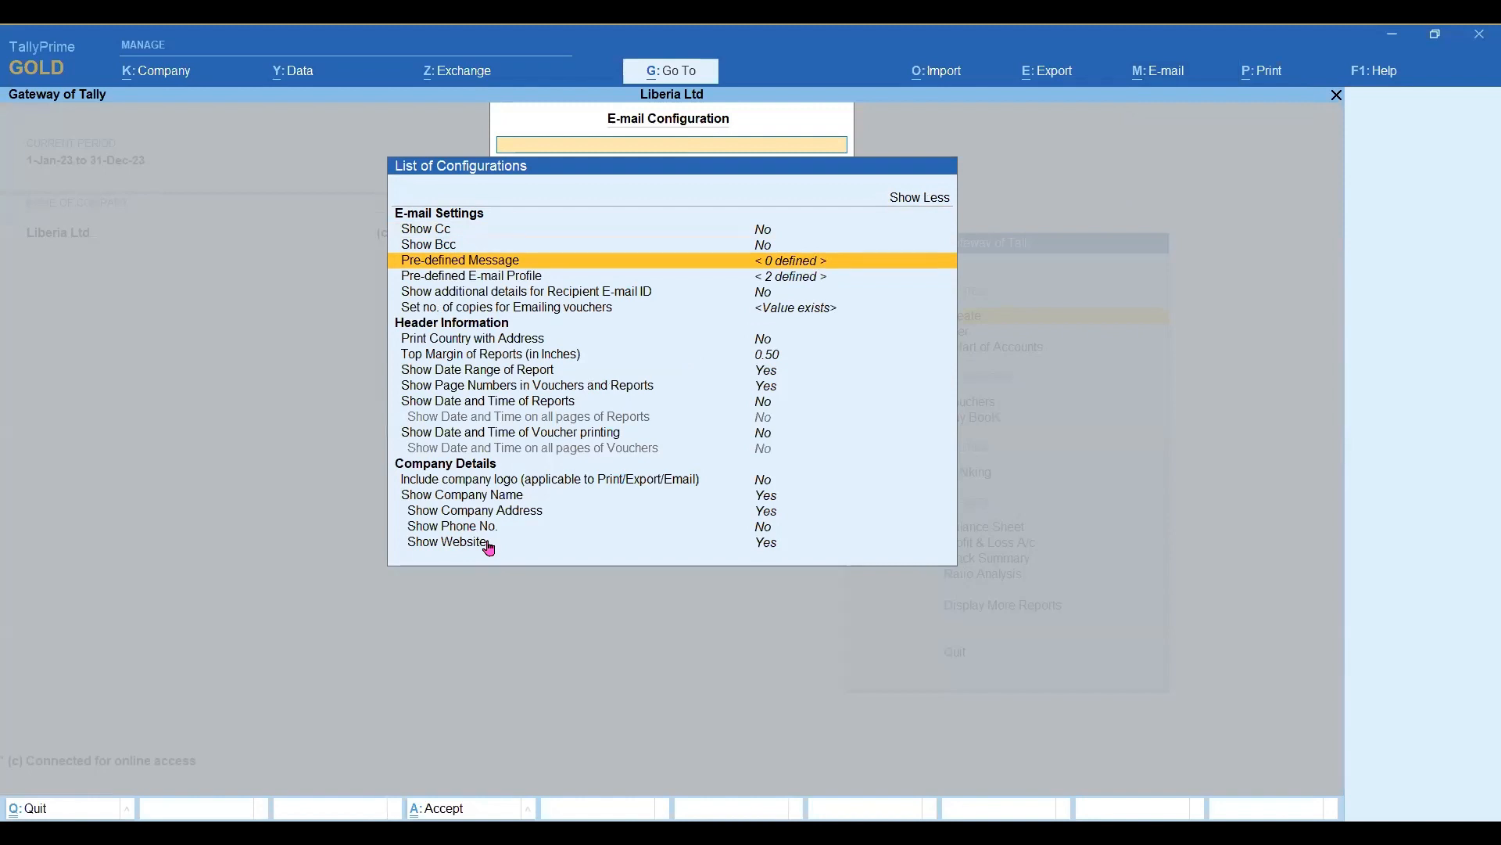
View the blank form for creating a pre-defined e-mail message and quit back to the configuration list.
{"action": "key", "text": "Return"}
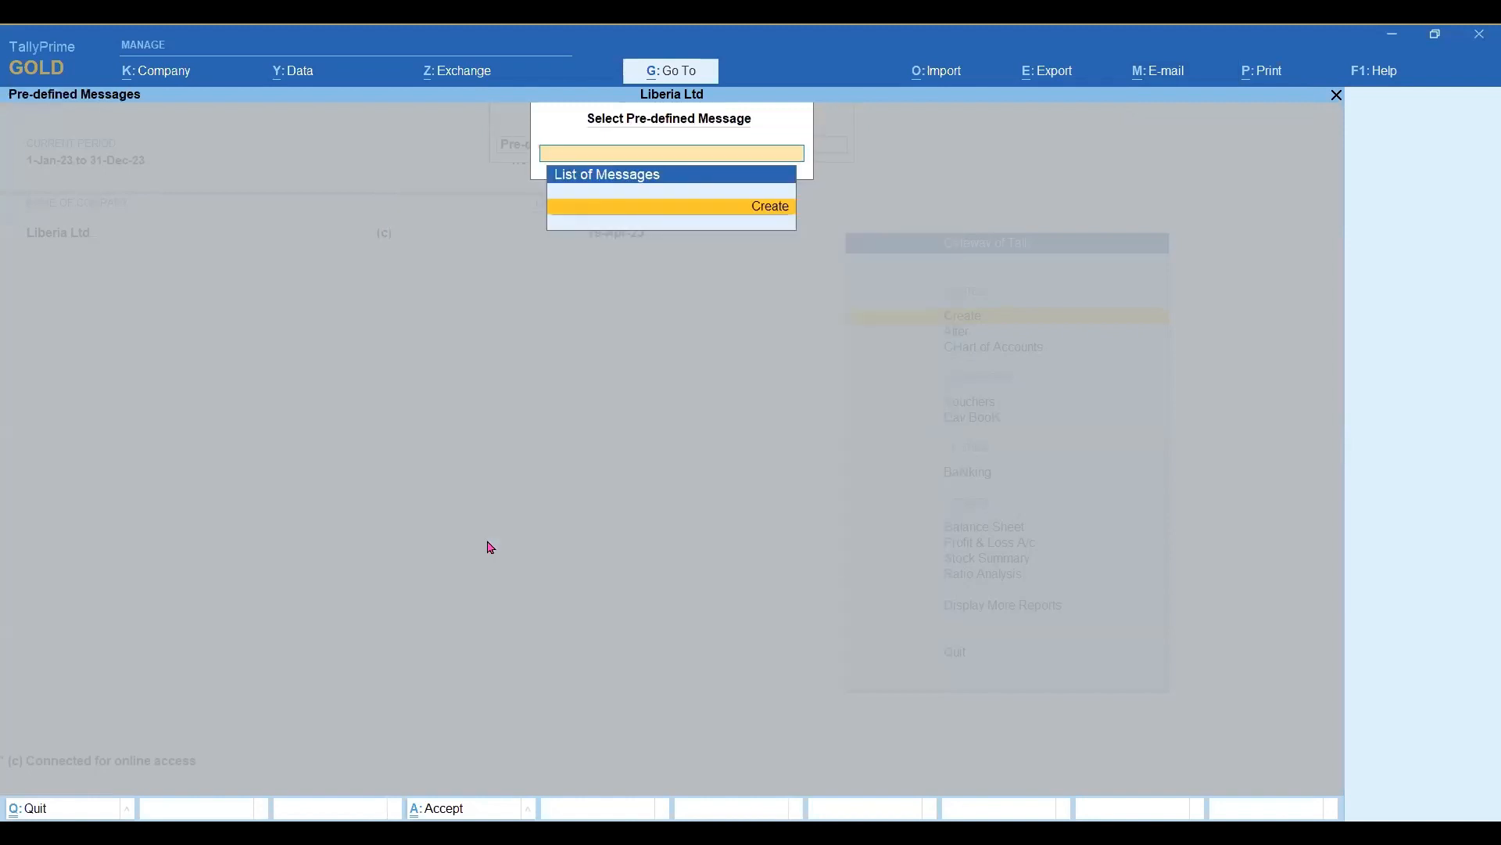
{"action": "key", "text": "Return"}
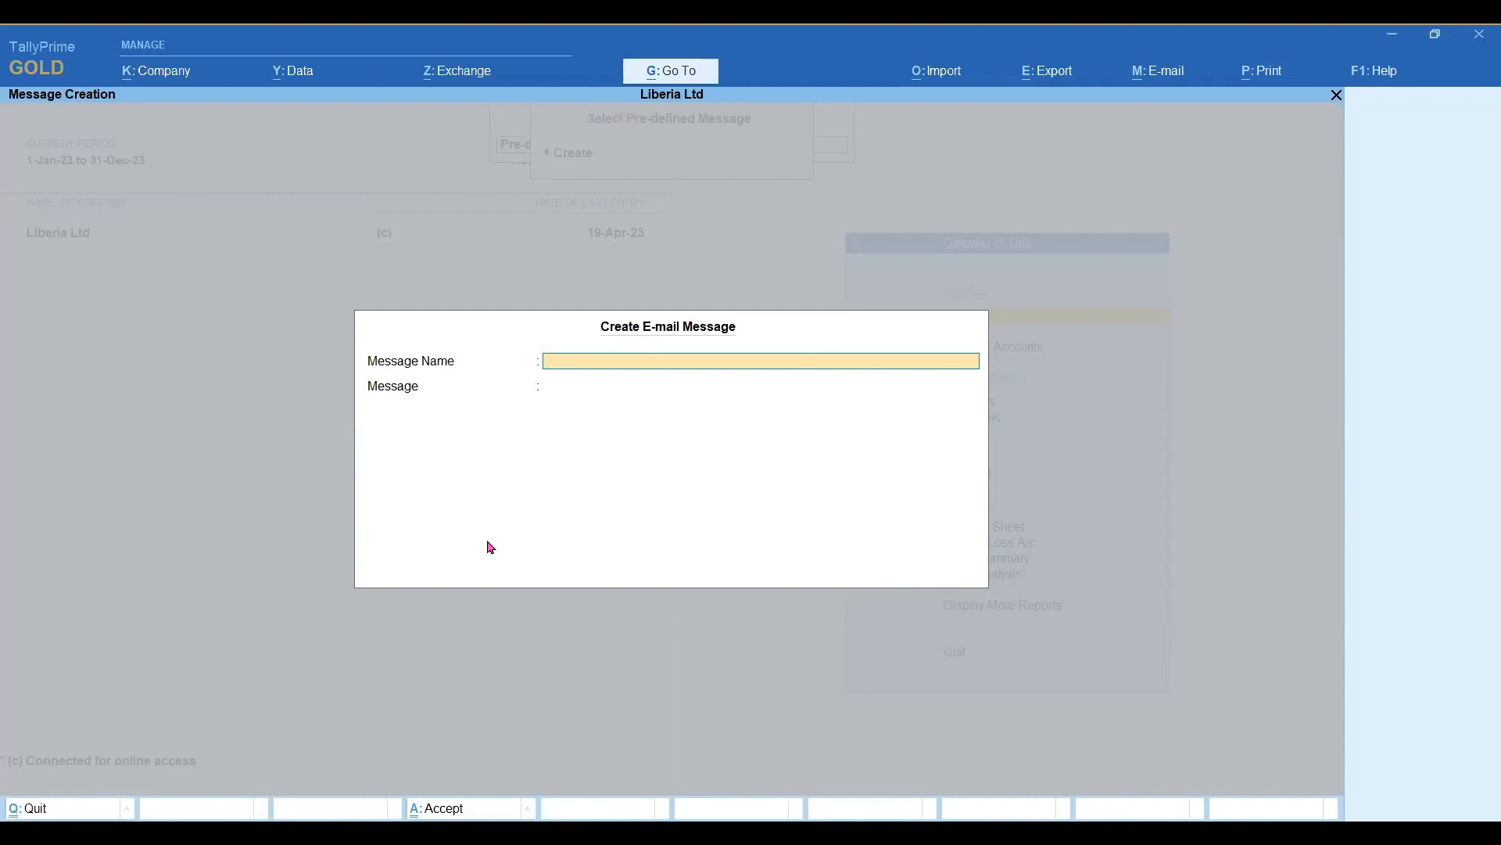
{"action": "key", "text": "Escape"}
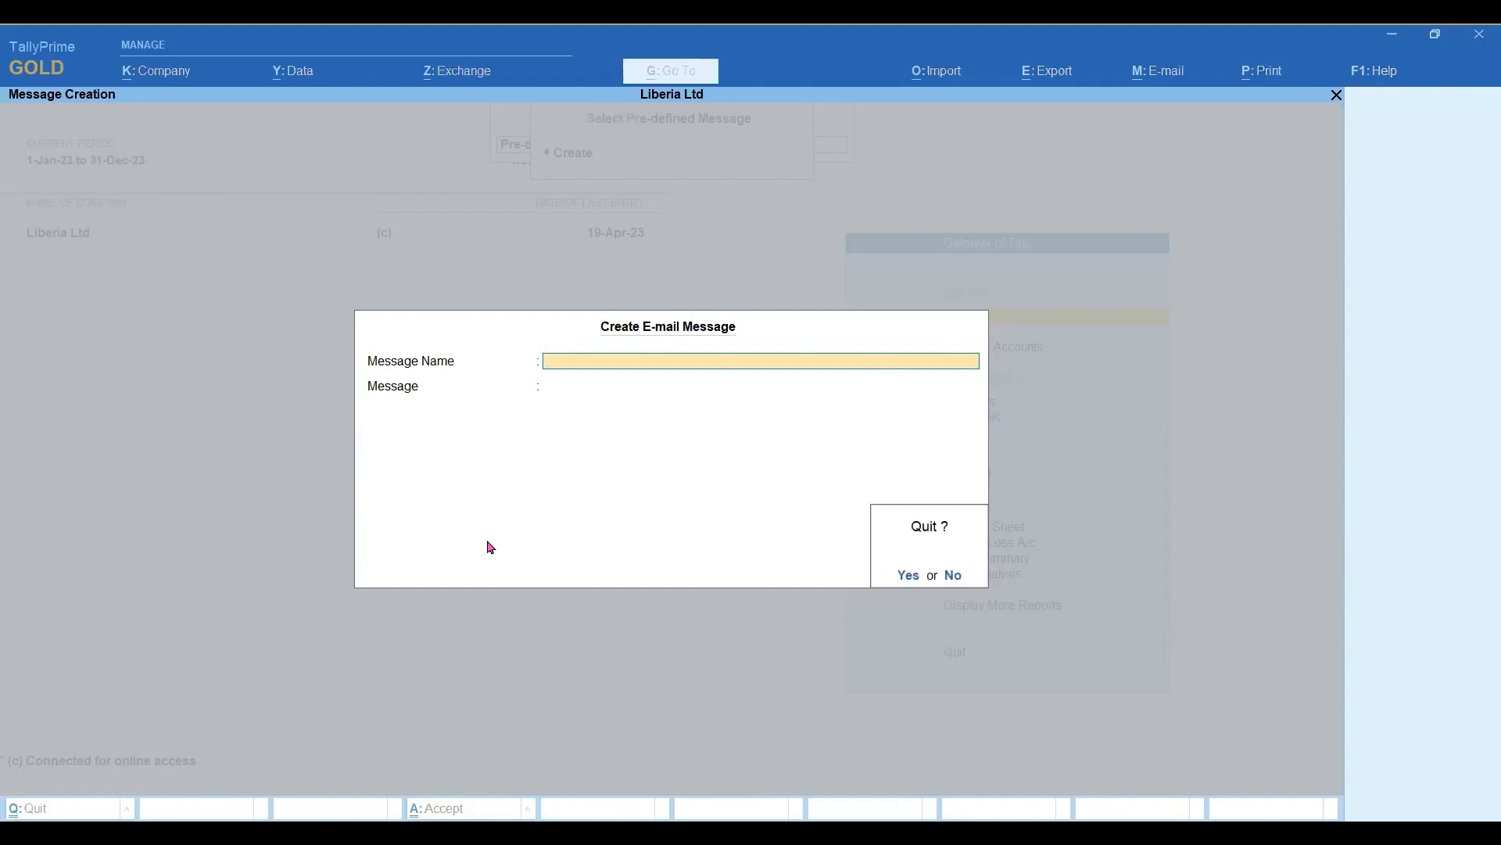
{"action": "key", "text": "y"}
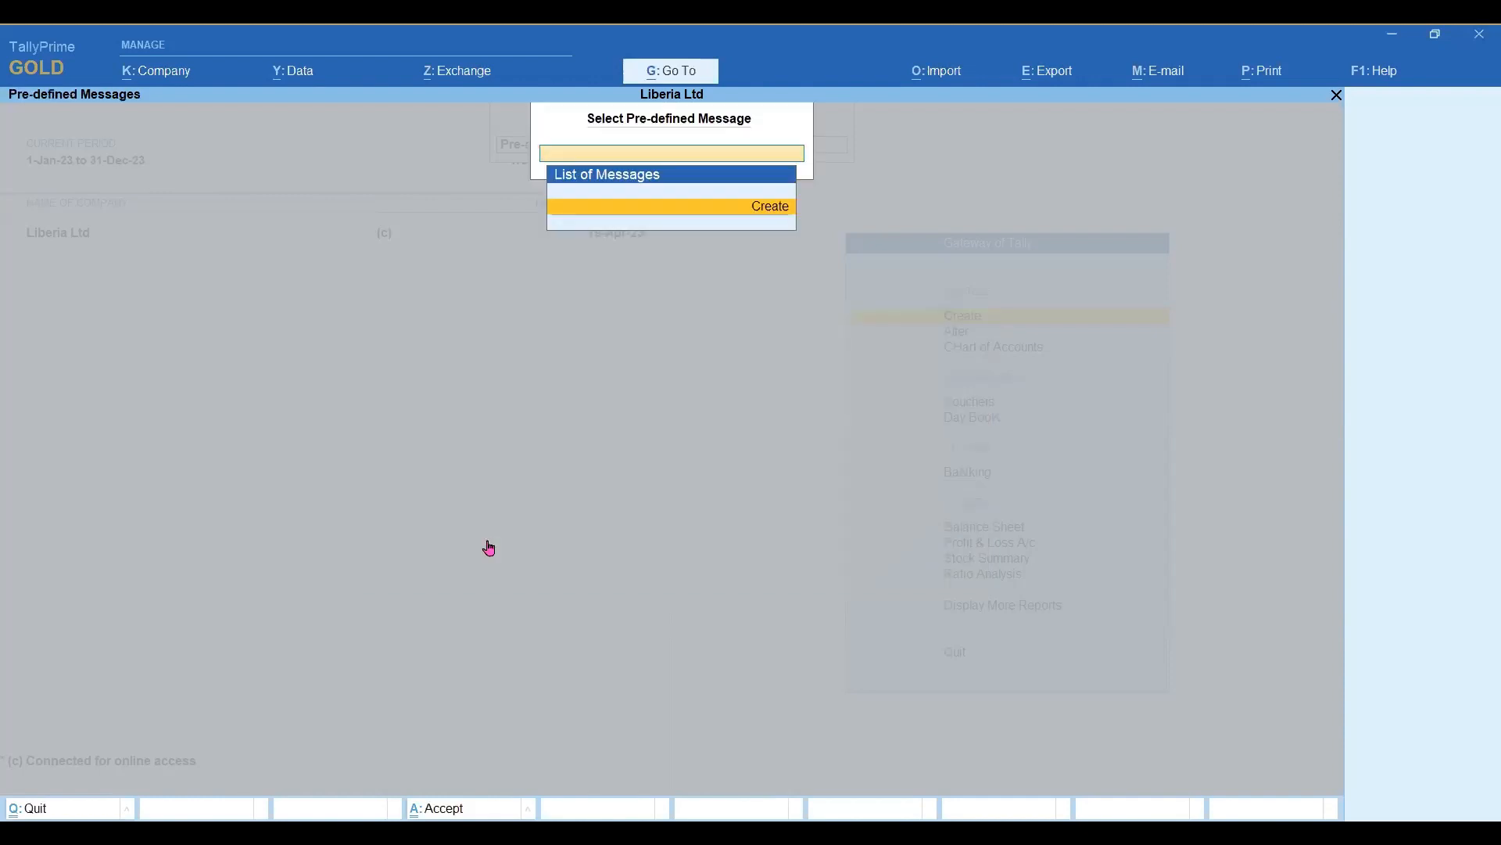
{"action": "key", "text": "Escape"}
Open the Gmail profile under Pre-defined E-mail Profile and set its e-mail sender name to Liberia Ltd.
{"action": "key", "text": "Down"}
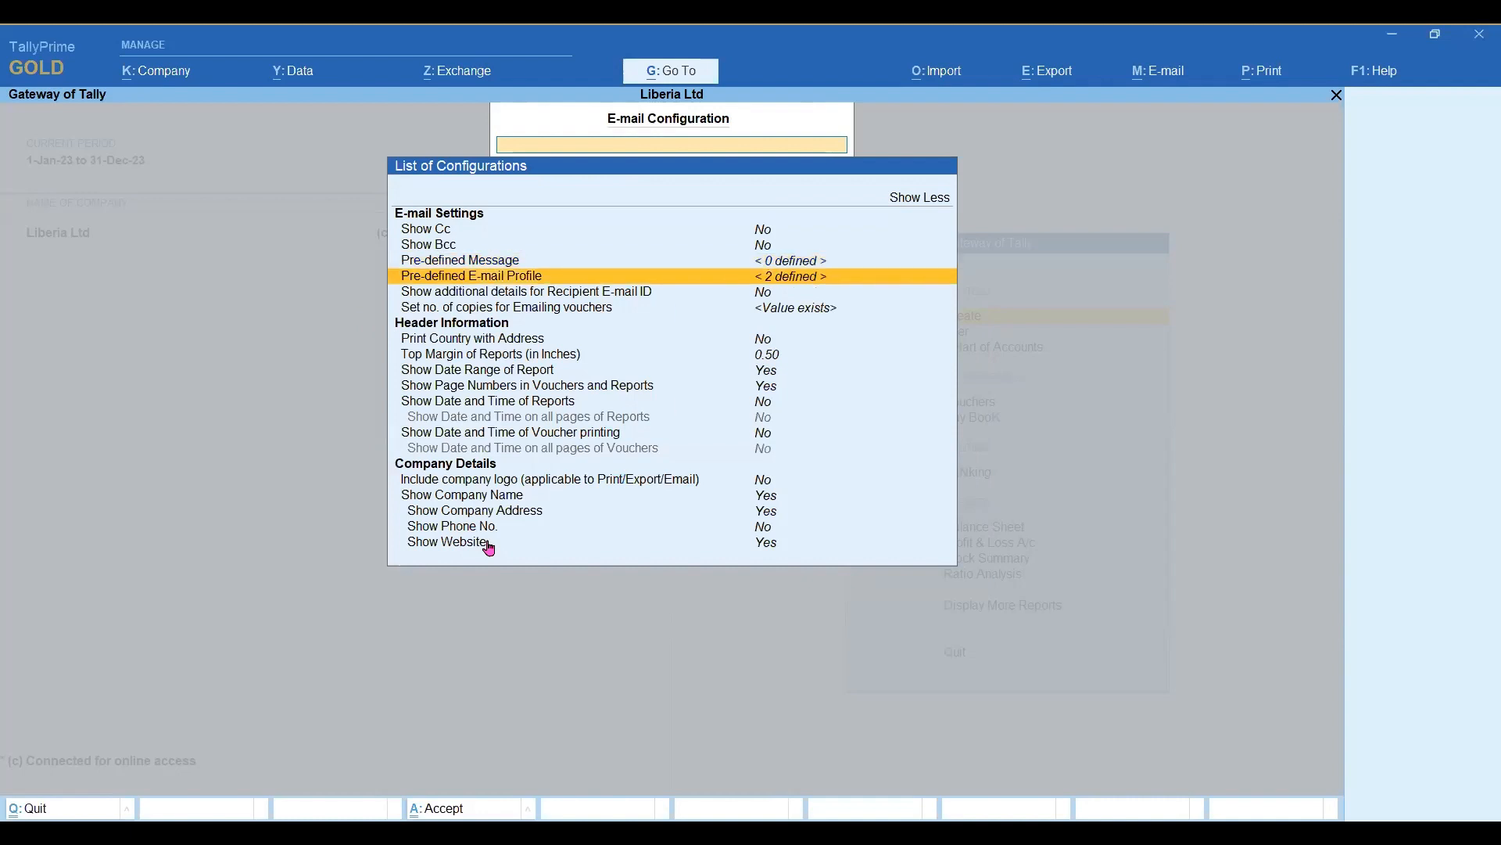
{"action": "key", "text": "Return"}
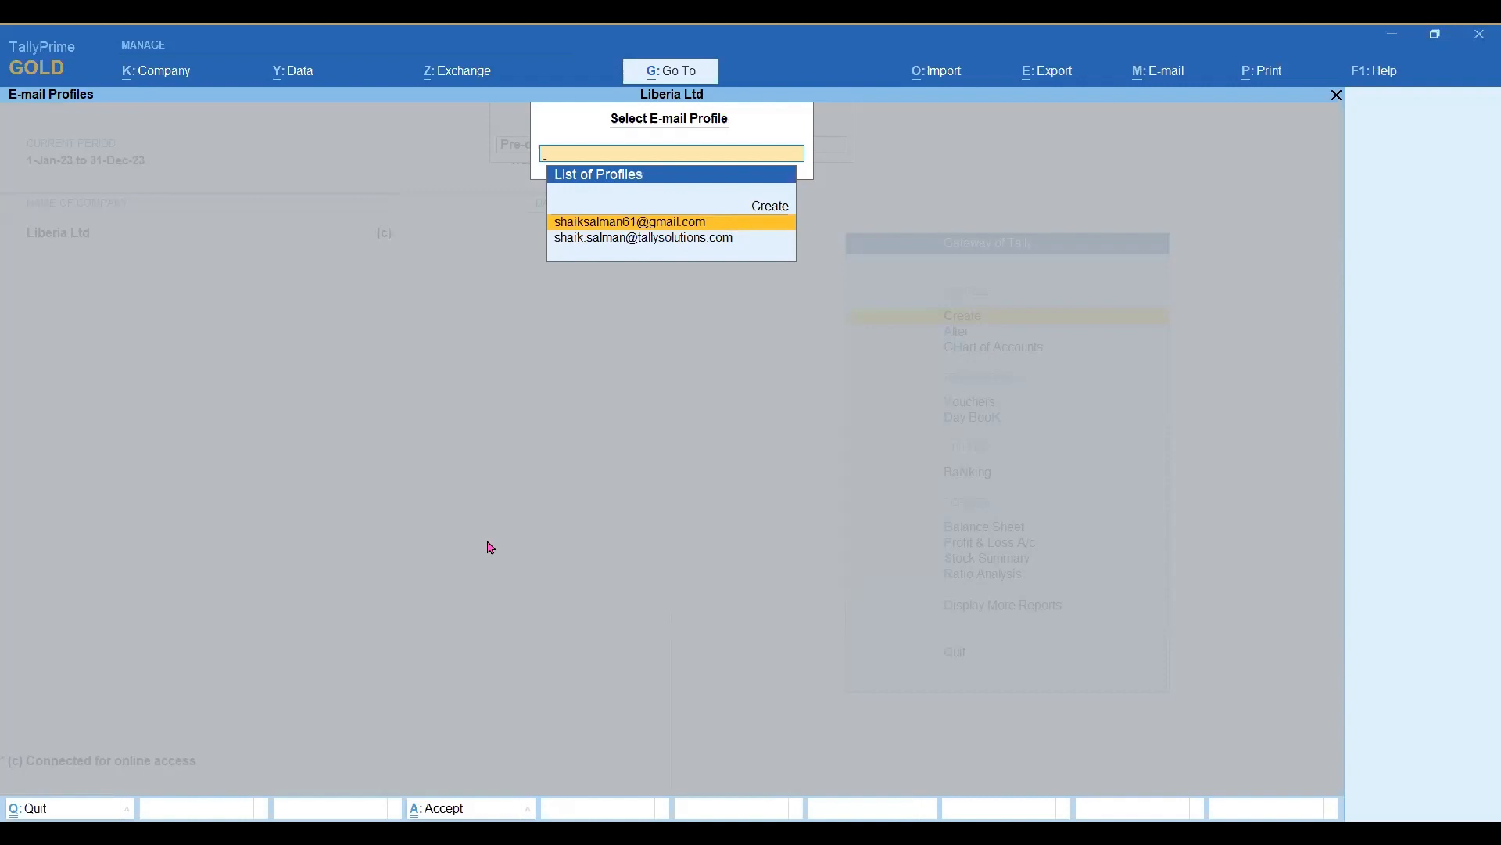
{"action": "key", "text": "Return"}
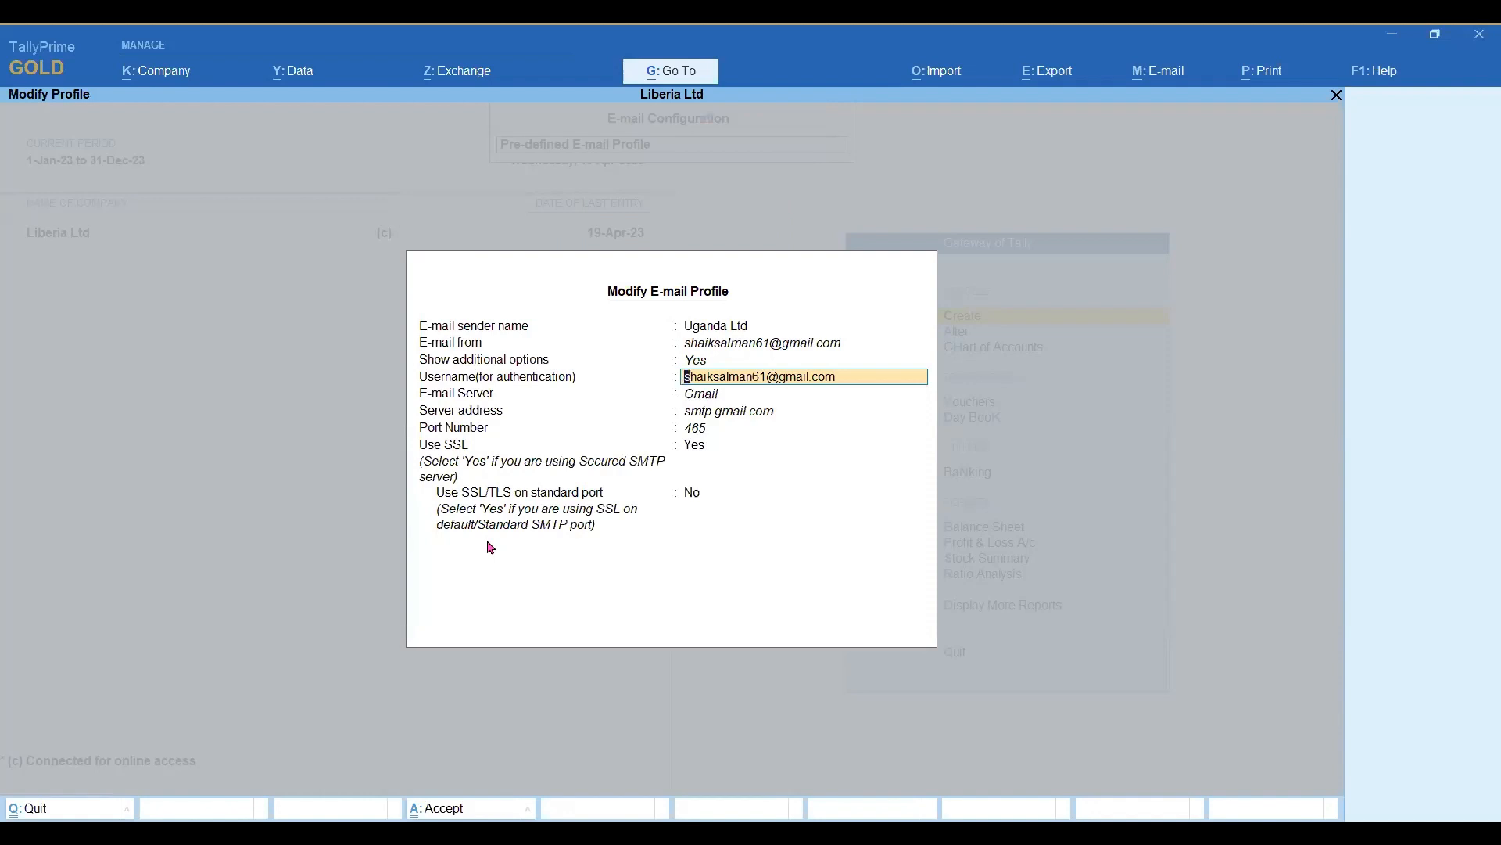
{"action": "key", "text": "Up"}
{"action": "key", "text": "Up"}
{"action": "key", "text": "Up"}
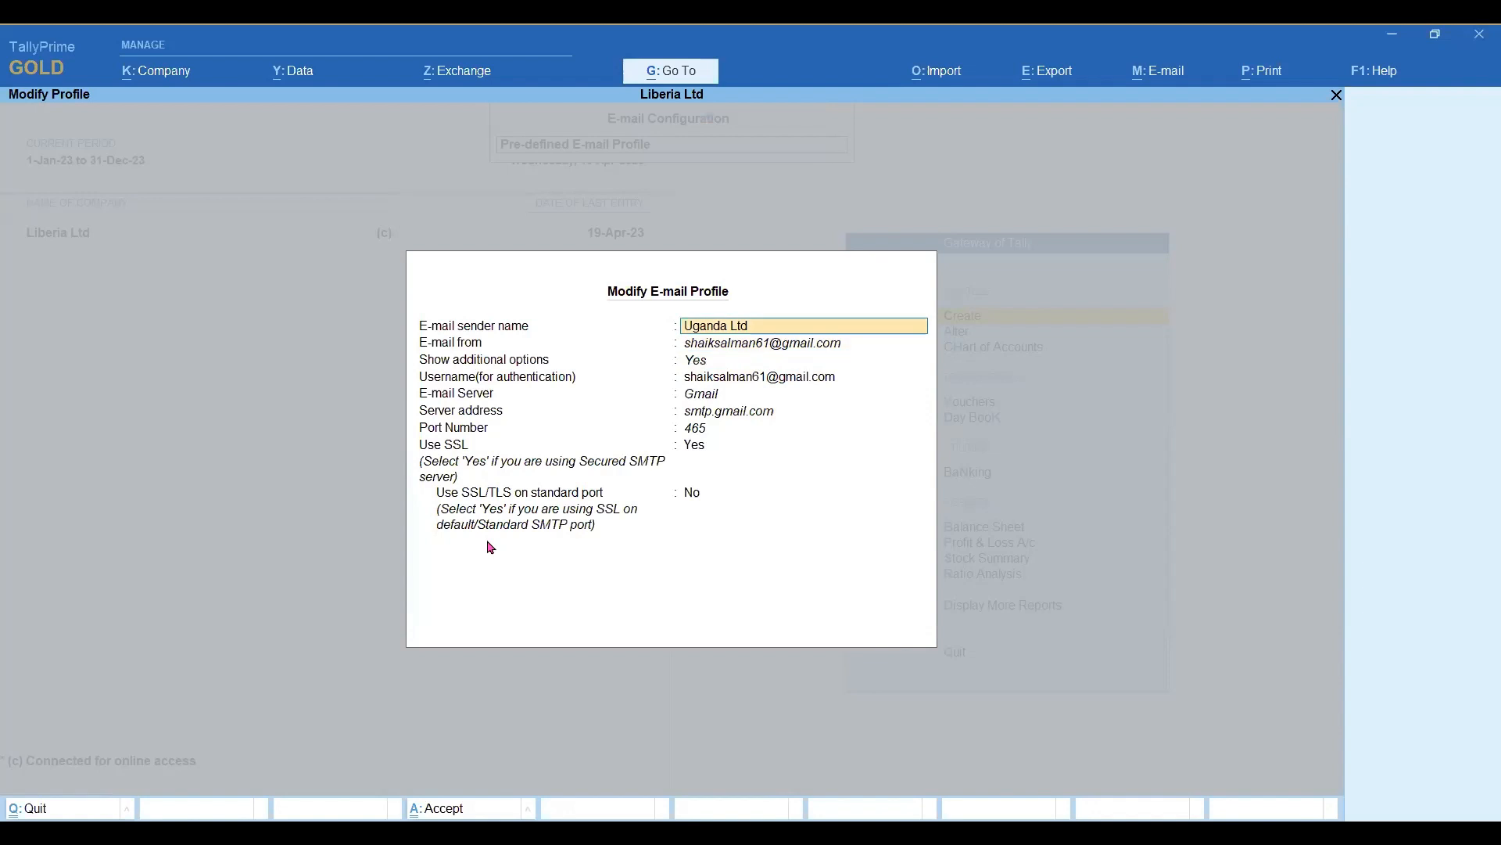
{"action": "type", "text": "Liberia Ltd"}
{"action": "key", "text": "Return"}
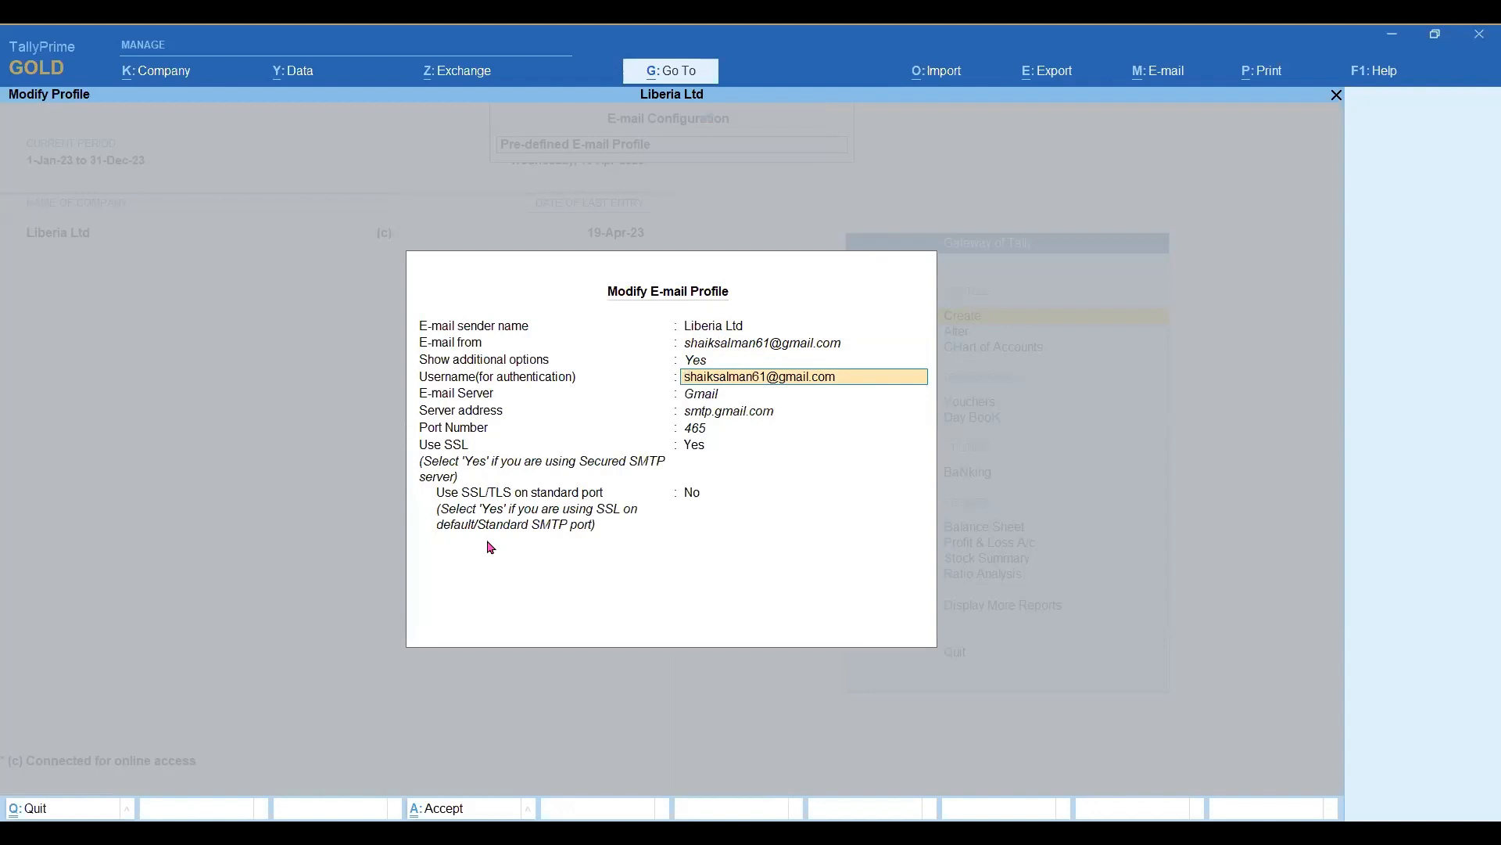
Review the Gmail profile's sender name, additional options setting and authentication username.
{"action": "key", "text": "Up"}
{"action": "key", "text": "Up"}
{"action": "key", "text": "Up"}
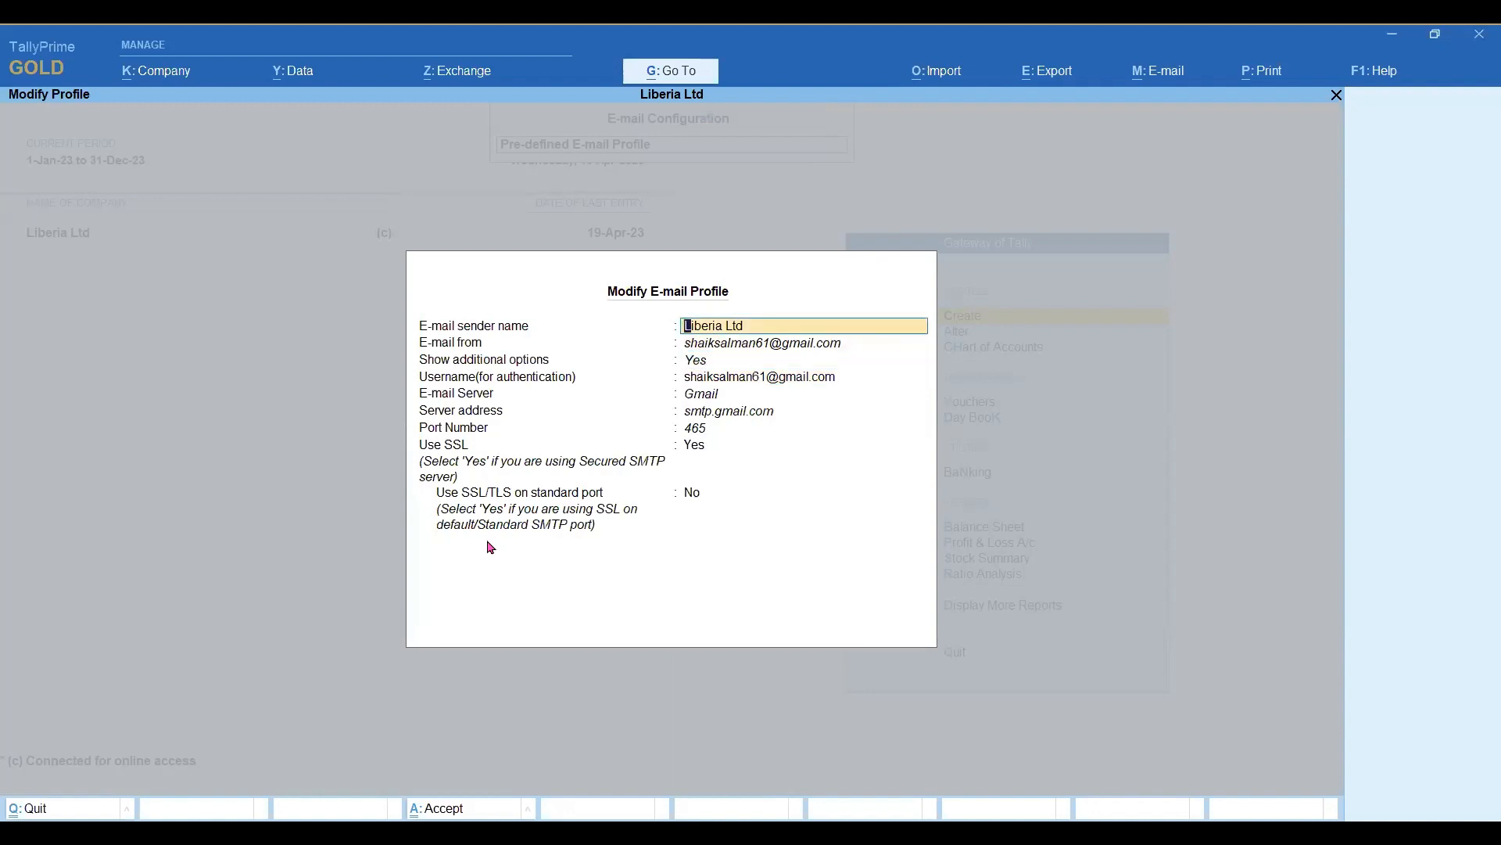
{"action": "key", "text": "Down"}
{"action": "key", "text": "Down"}
{"action": "key", "text": "Down"}
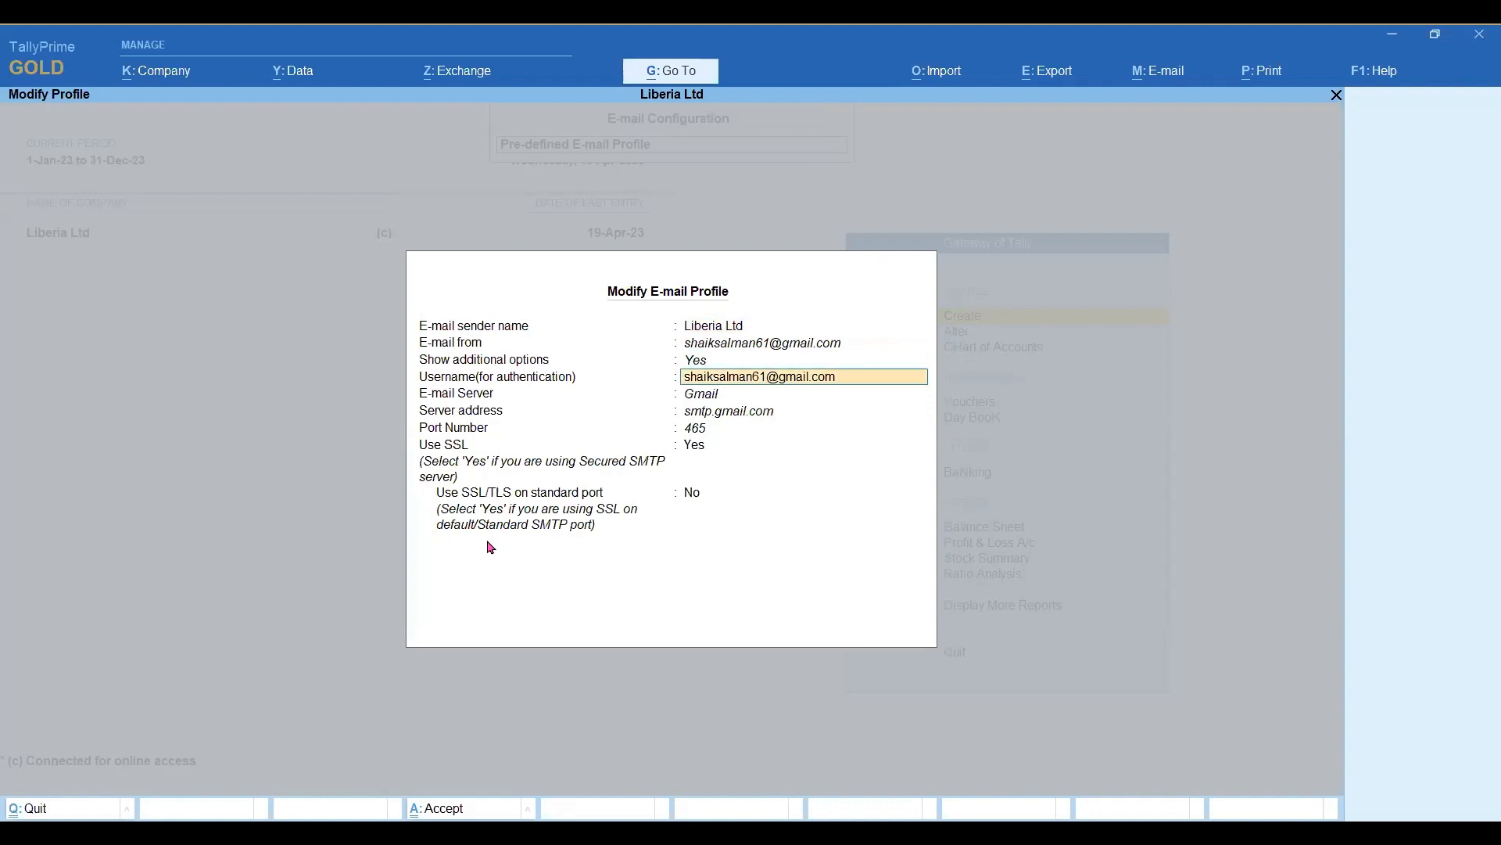
{"action": "key", "text": "Up"}
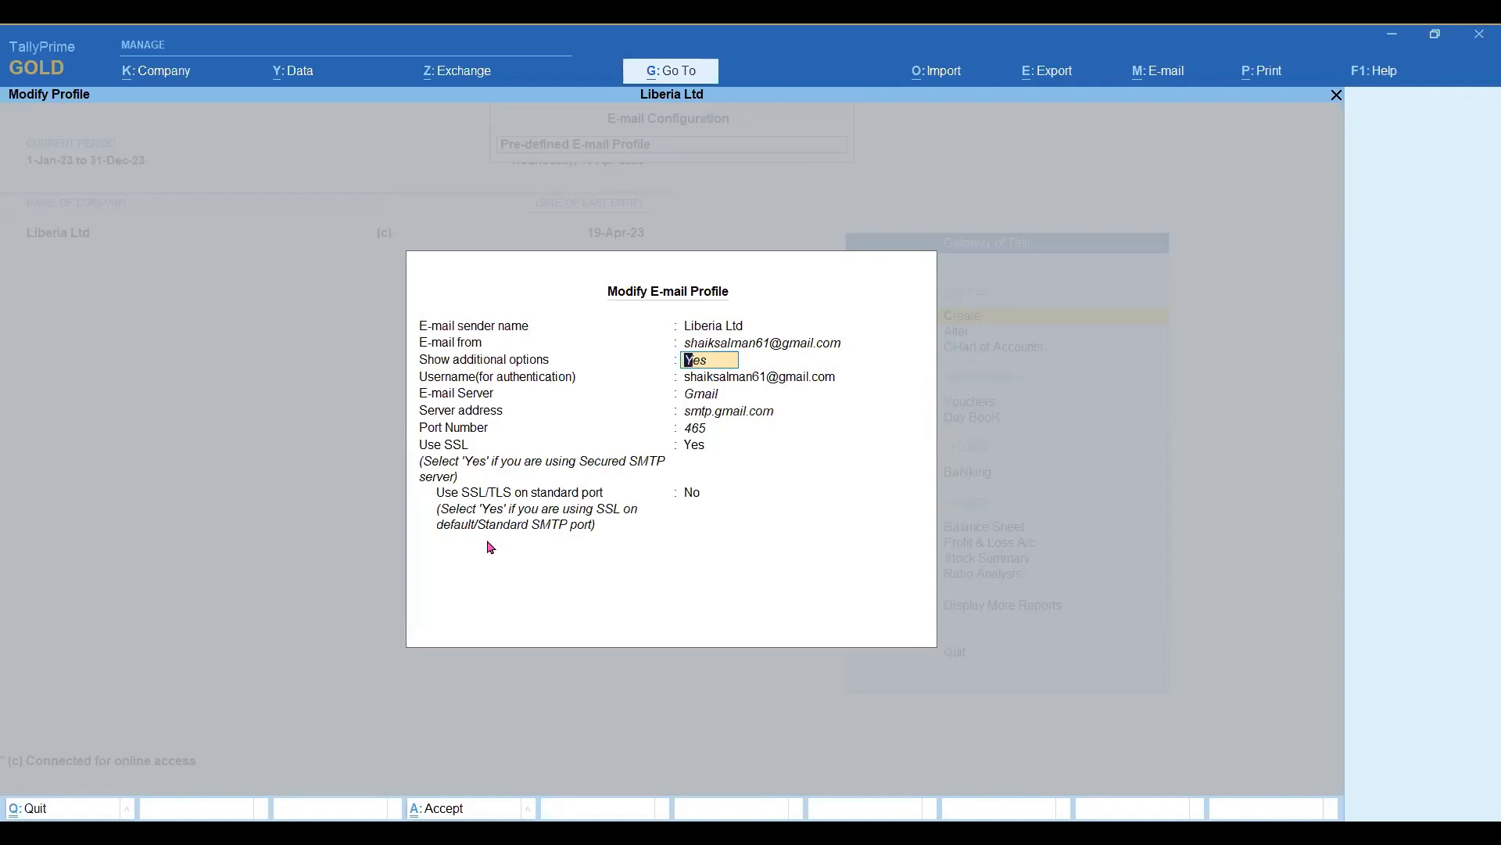
{"action": "key", "text": "Return"}
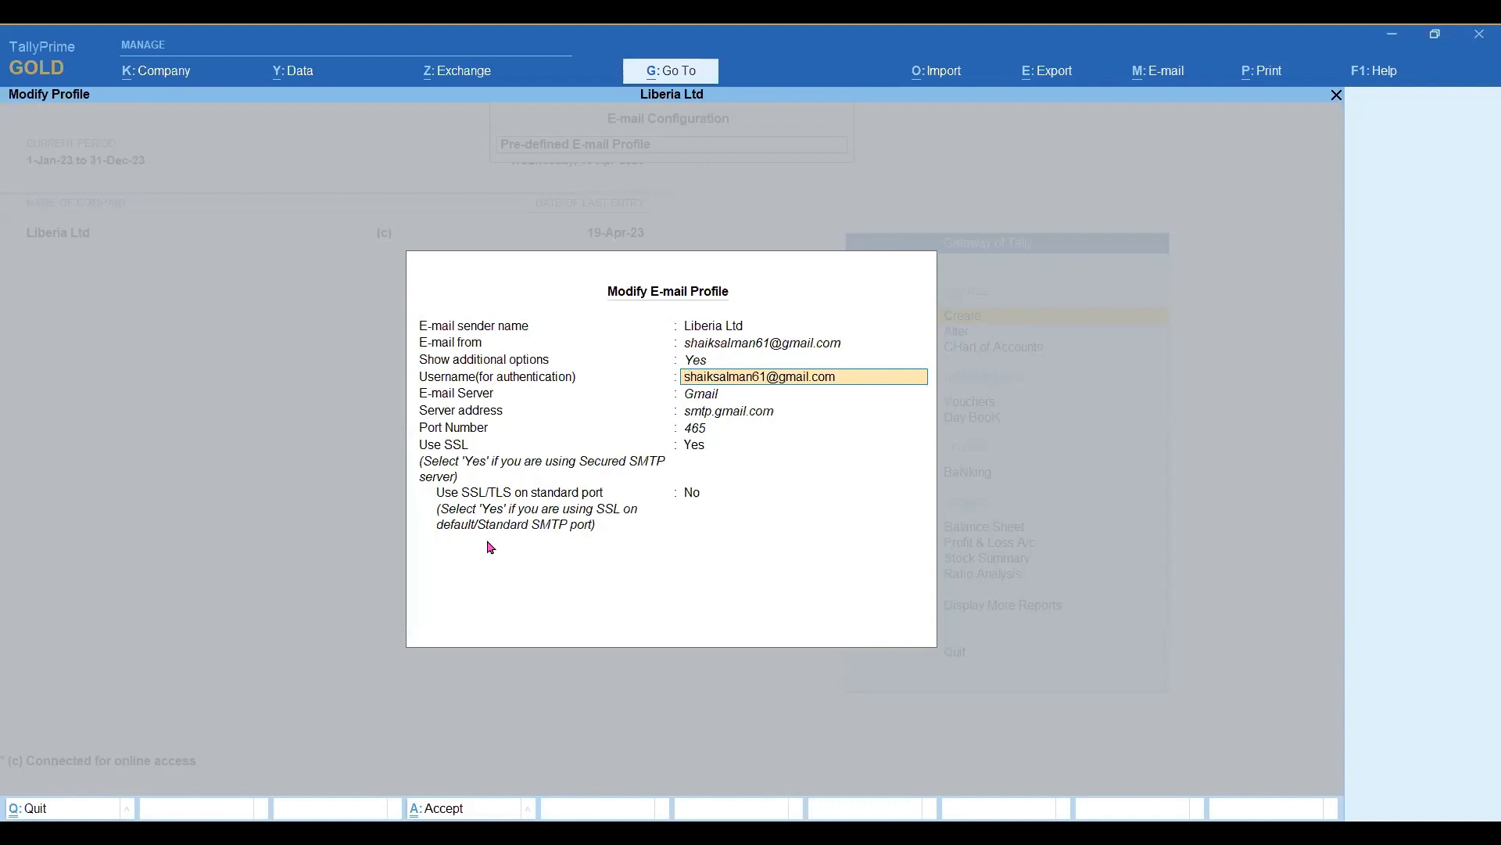
{"action": "key", "text": "Return"}
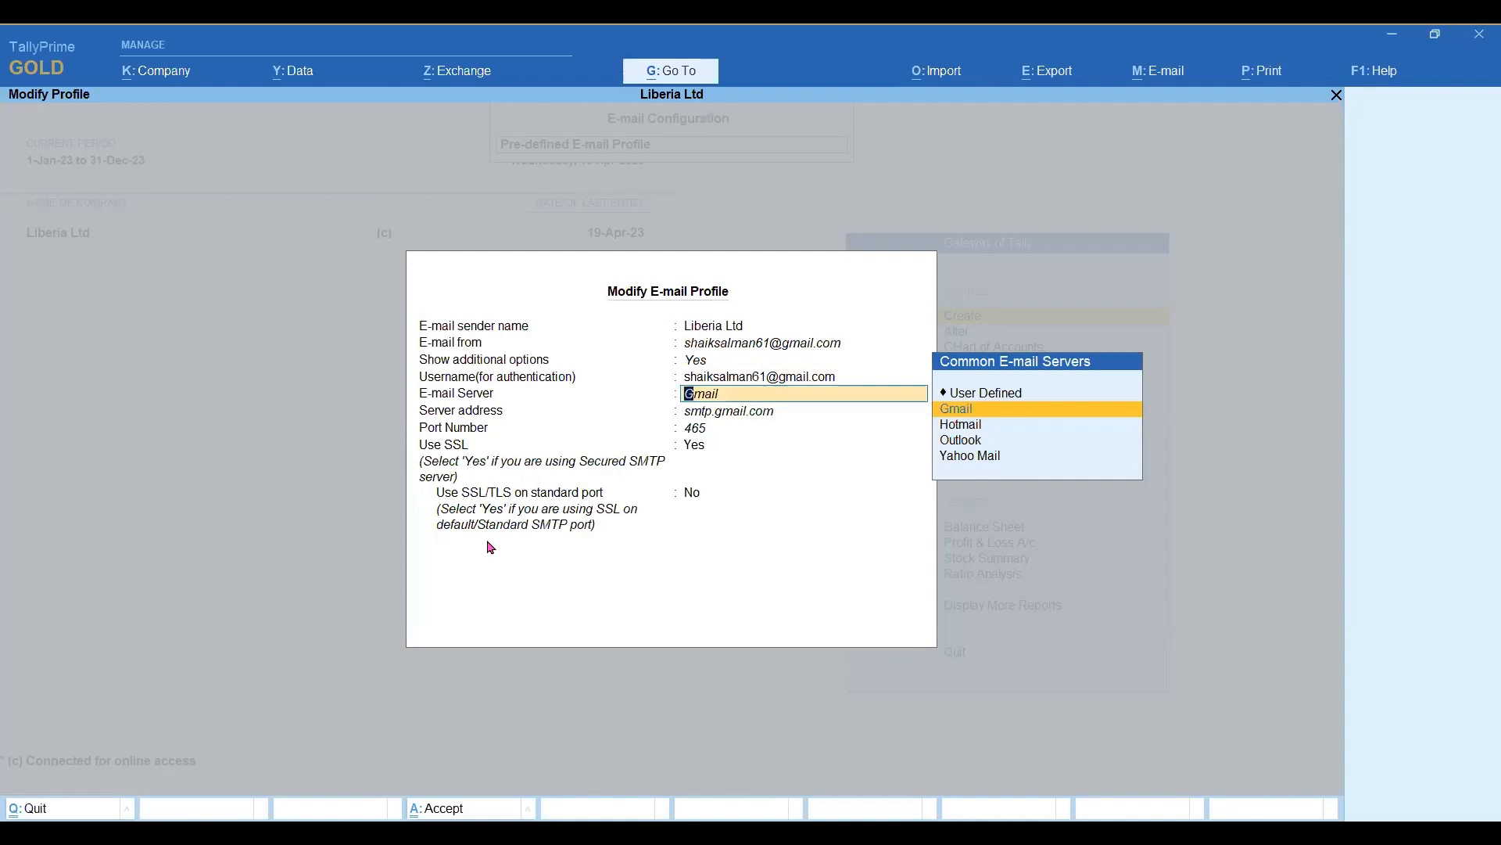
Switch the profile's e-mail server to User Defined and back to Gmail.
{"action": "key", "text": "Up"}
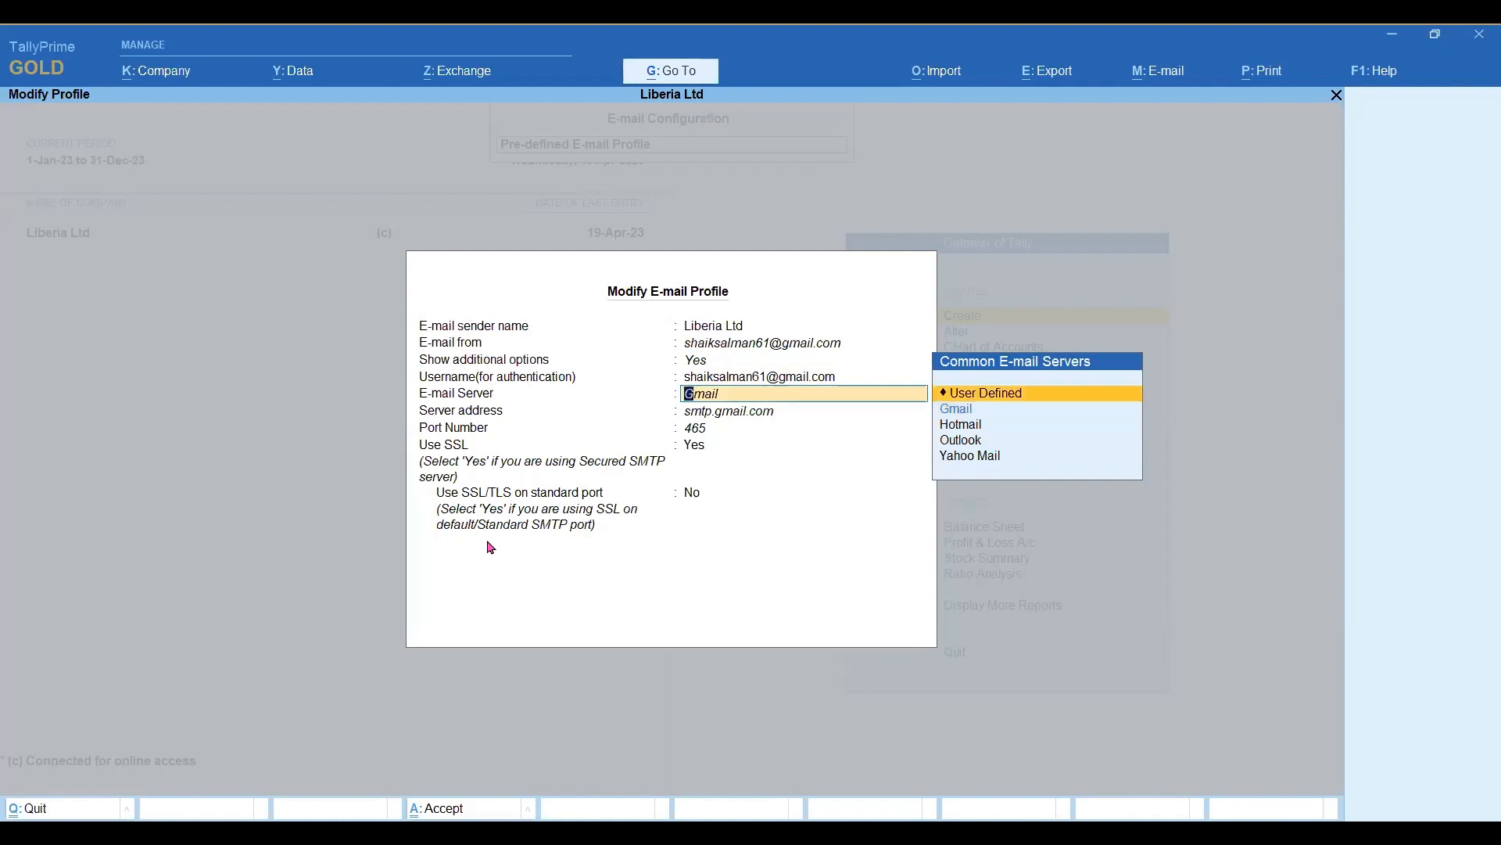
{"action": "key", "text": "Return"}
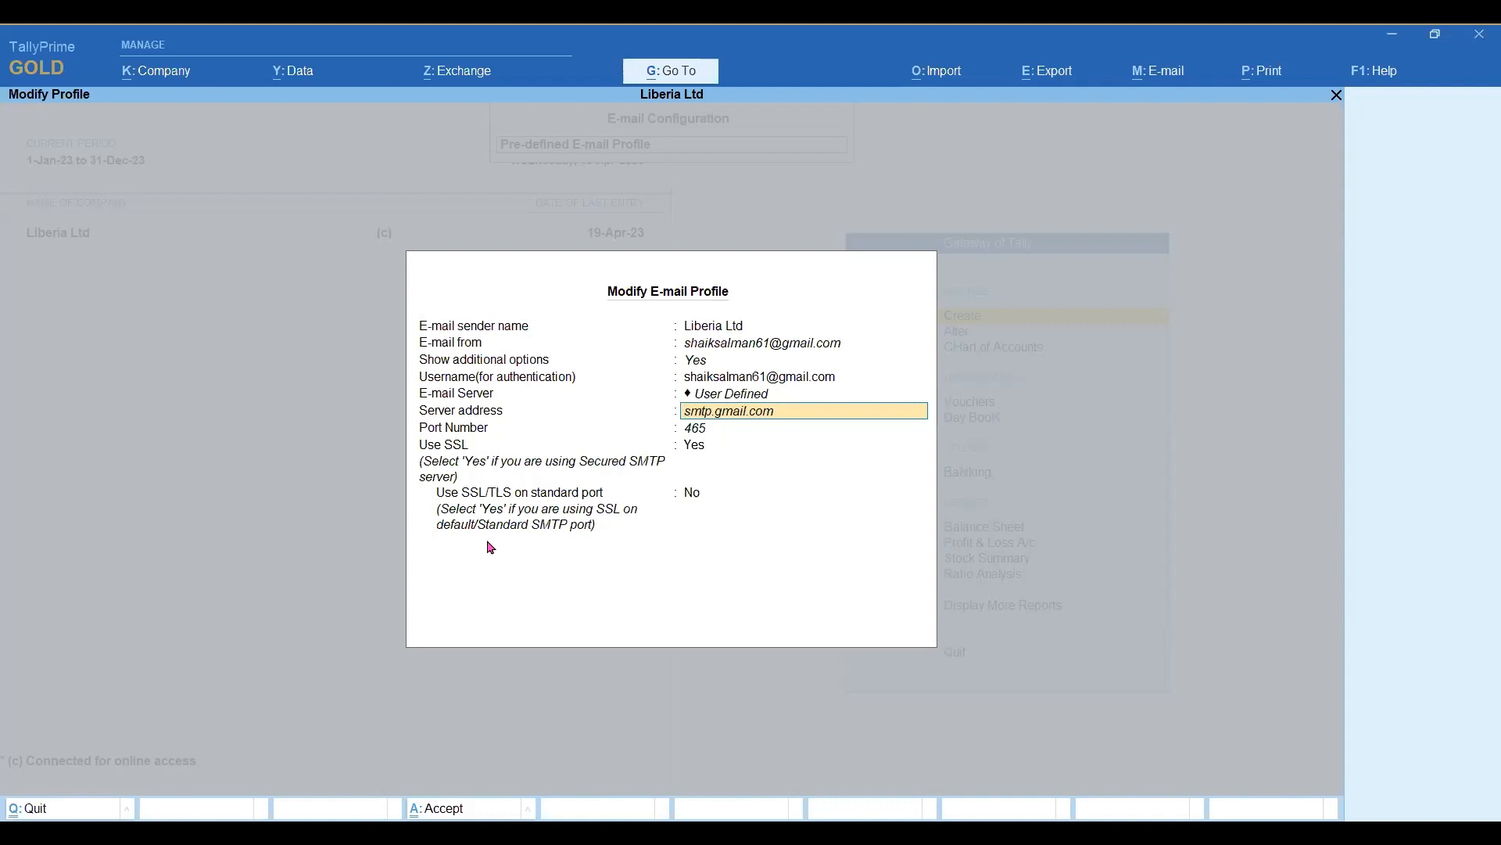
{"action": "key", "text": "Up"}
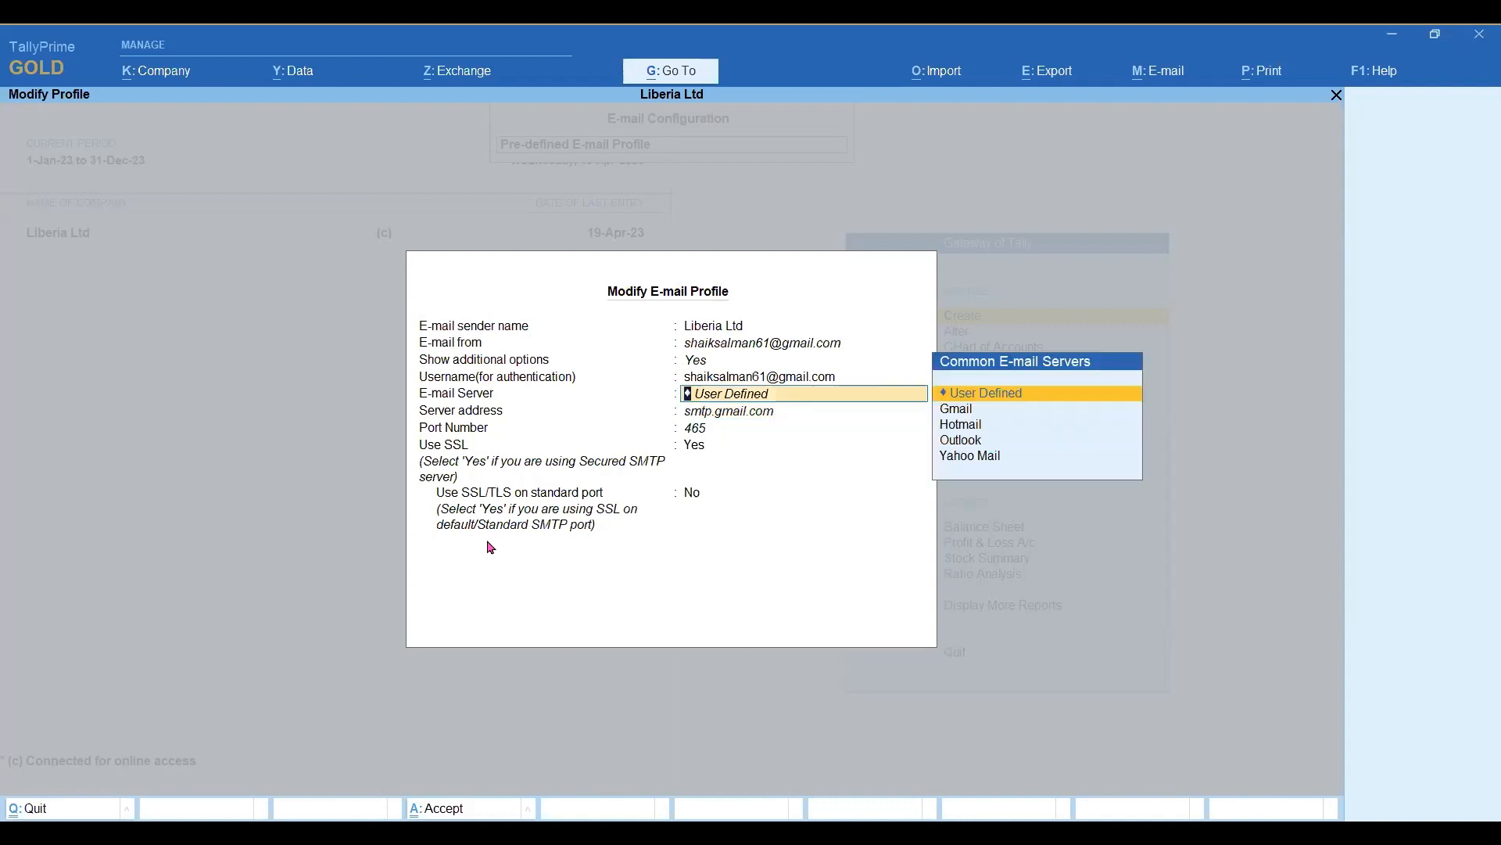
{"action": "key", "text": "Down"}
{"action": "key", "text": "Return"}
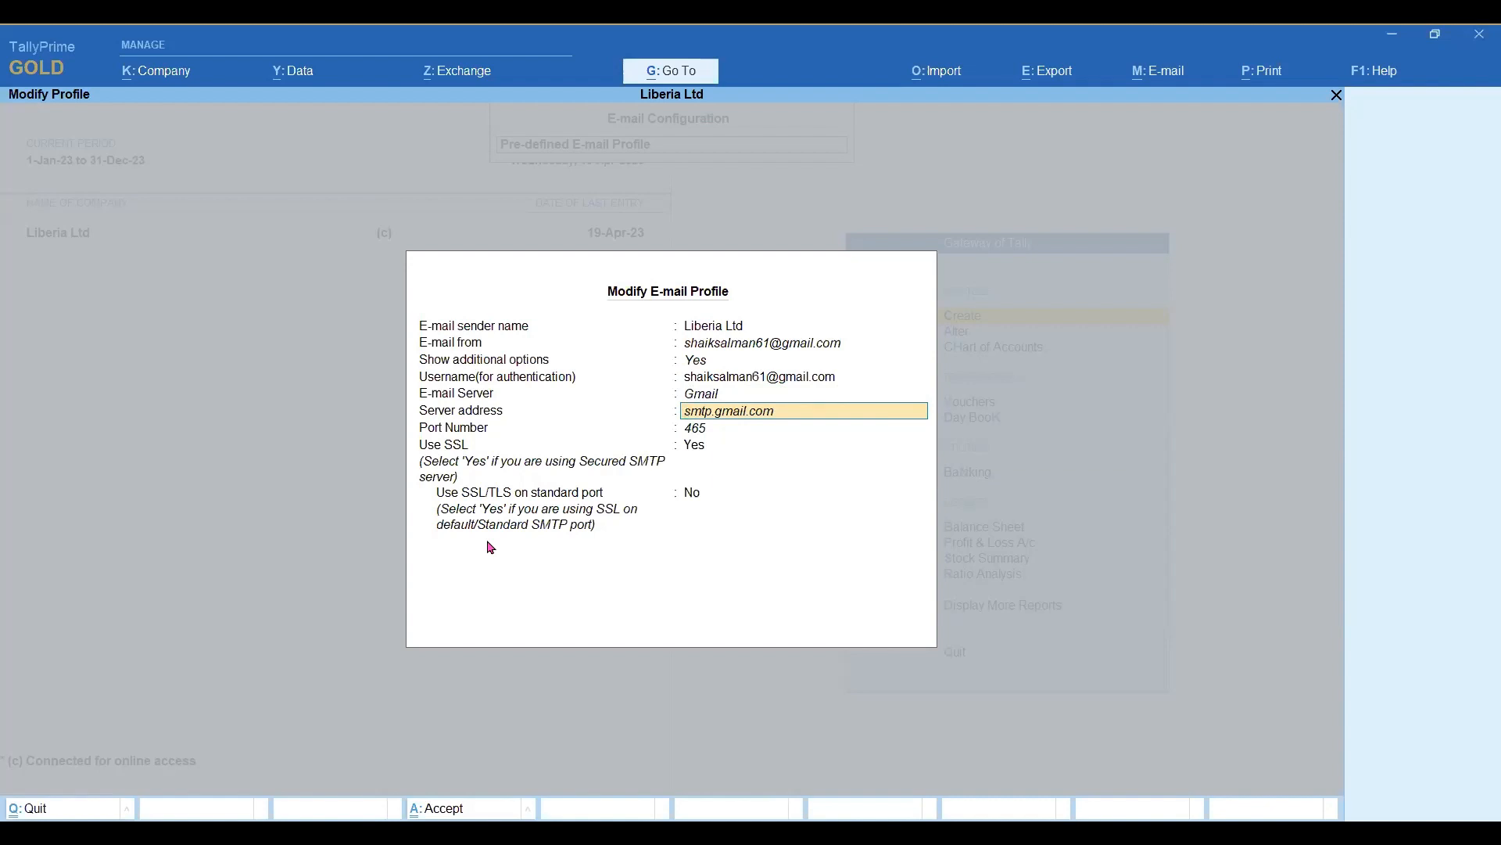
Check the Gmail profile's server address, port number and SSL settings, keep Gmail as the e-mail server, and save the profile.
{"action": "key", "text": "Return"}
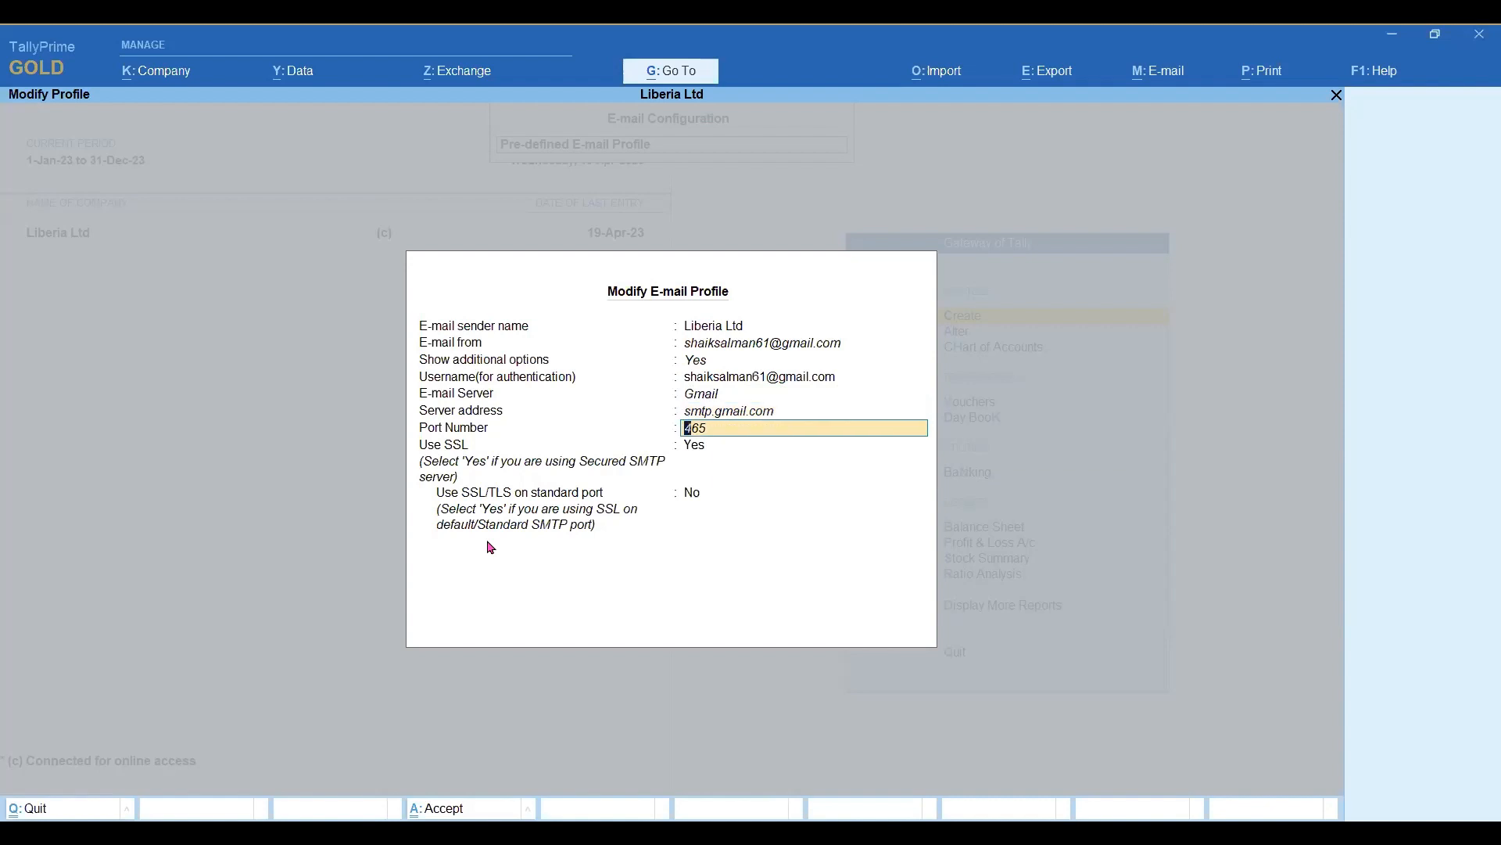
{"action": "key", "text": "Return"}
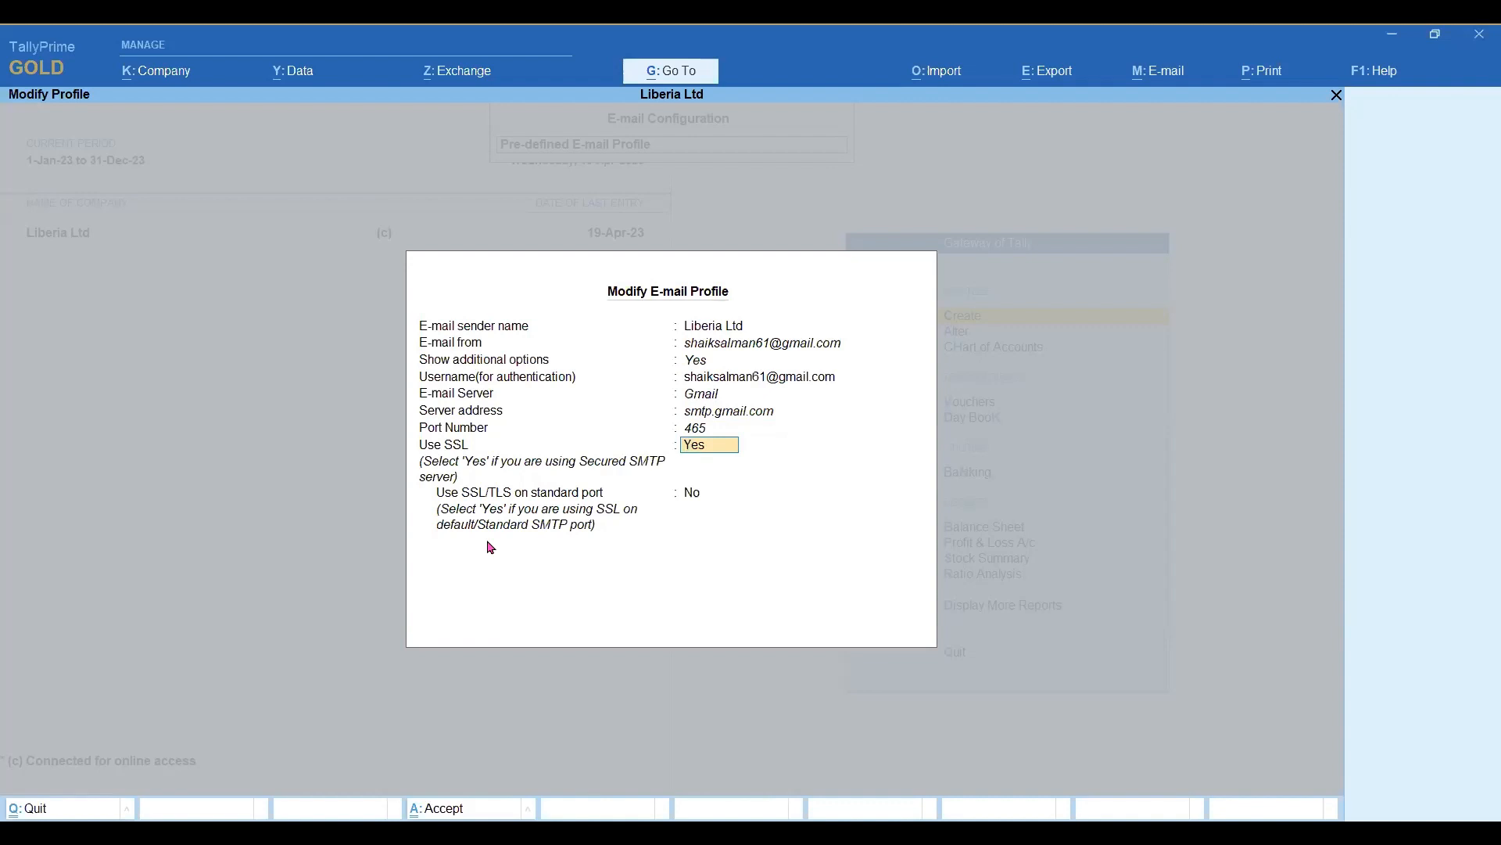
{"action": "key", "text": "Return"}
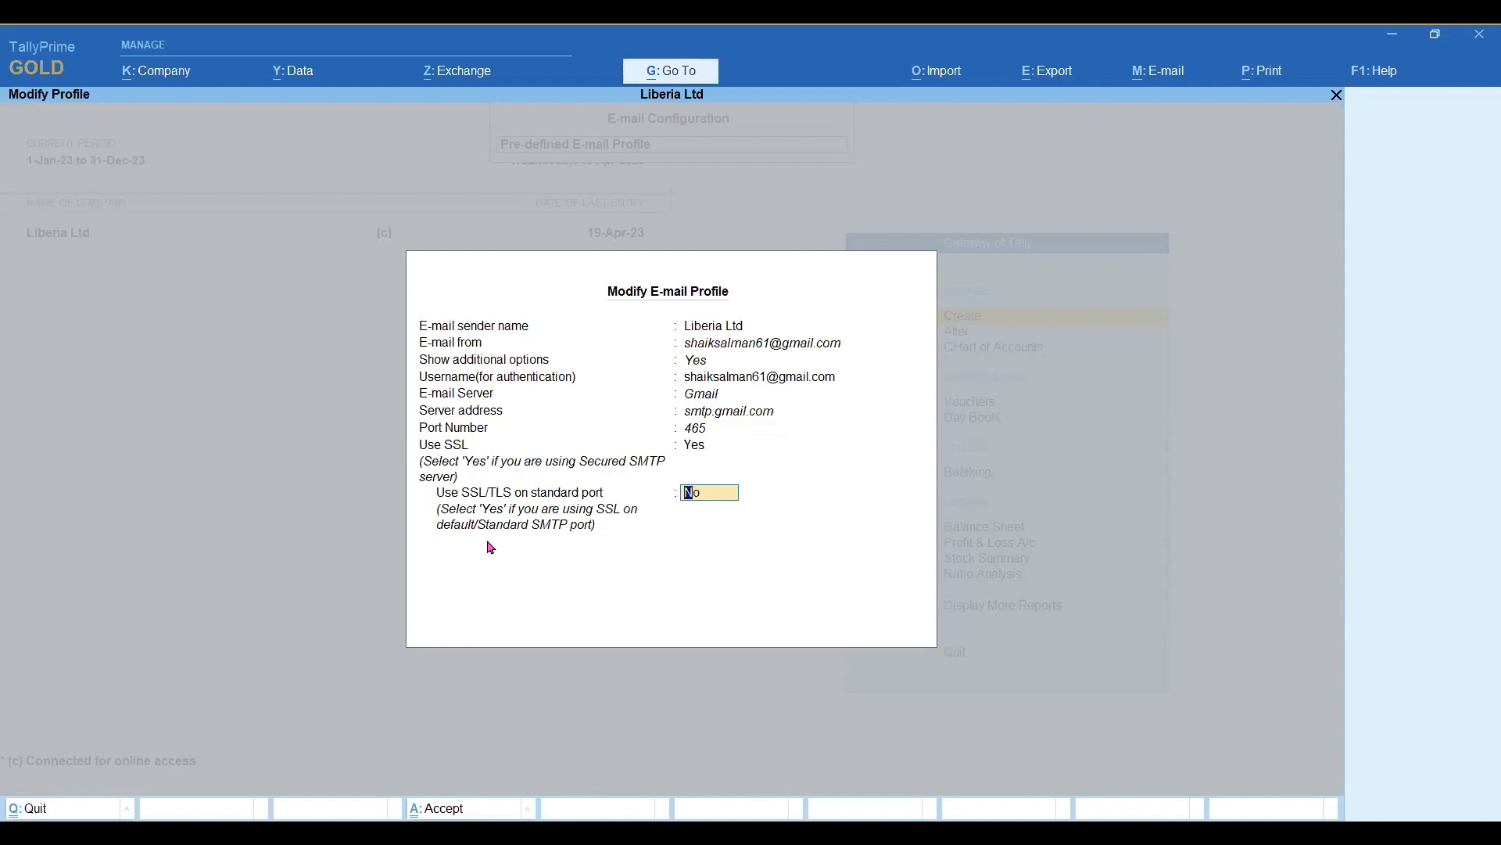
{"action": "key", "text": "Up"}
{"action": "key", "text": "Up"}
{"action": "key", "text": "Up"}
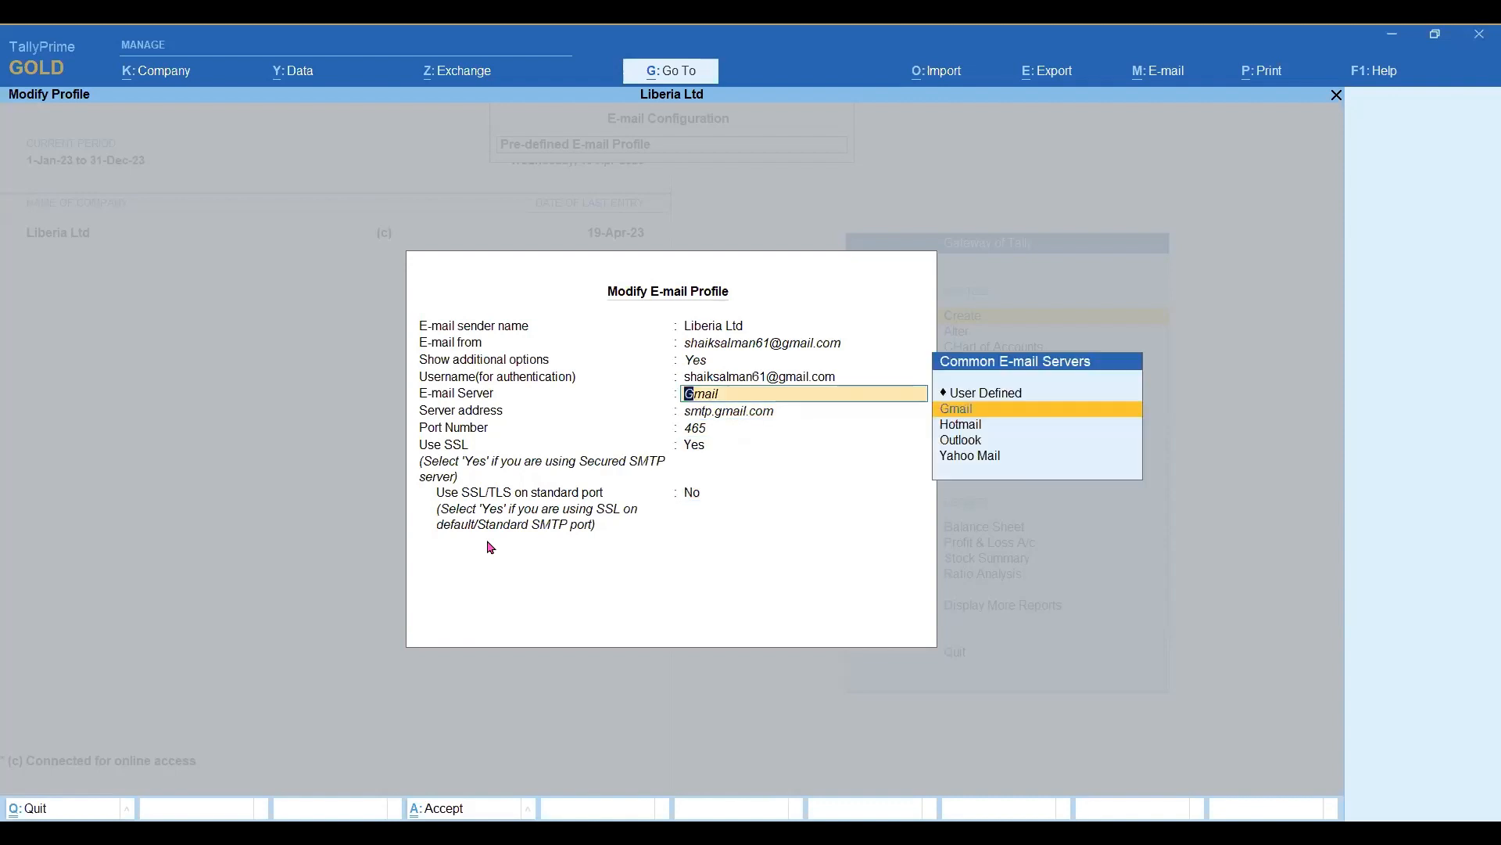
{"action": "key", "text": "Return"}
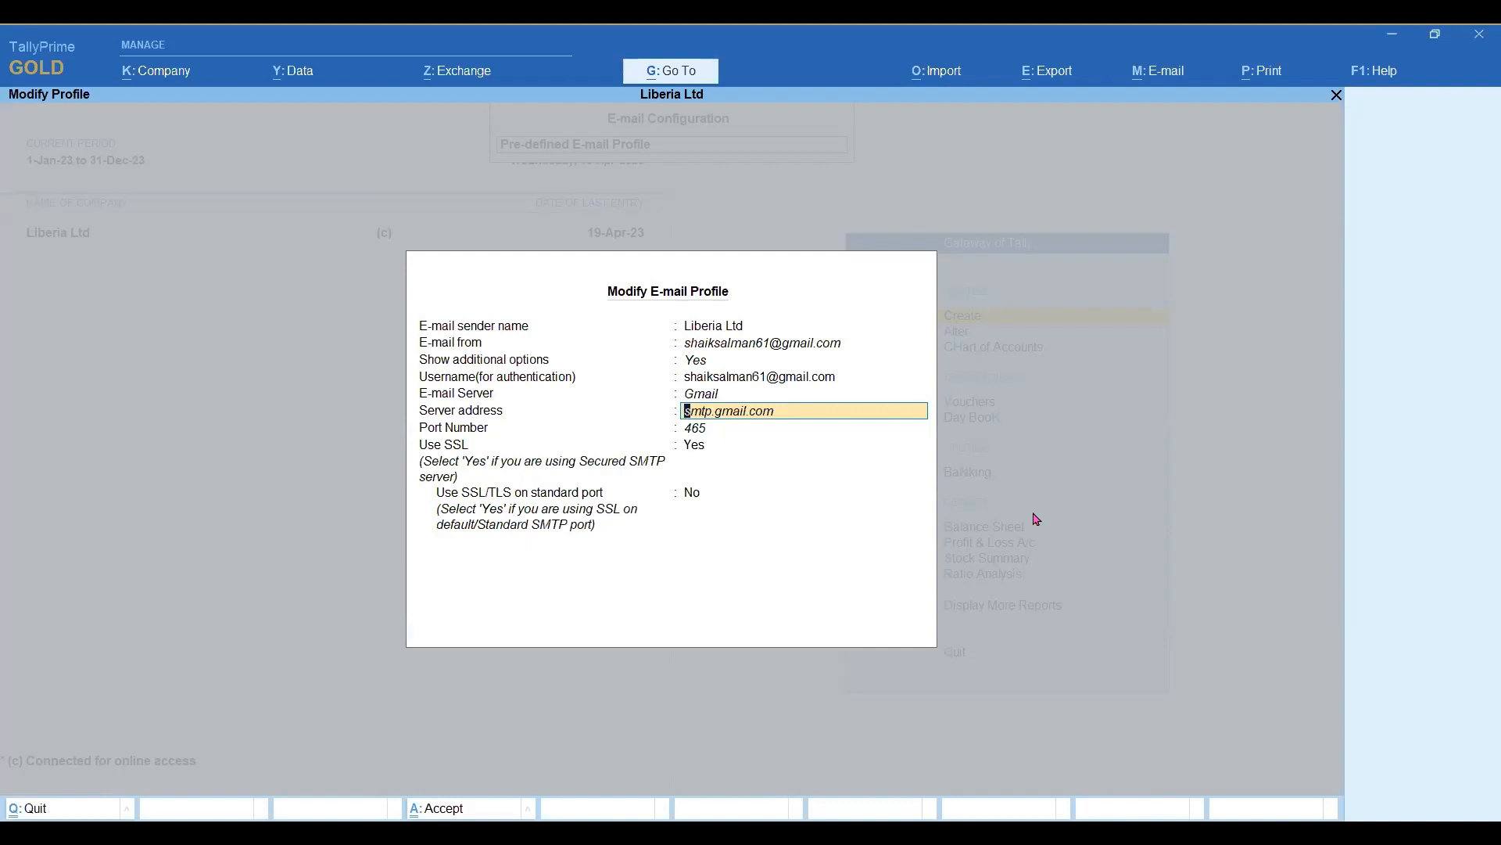
{"action": "key", "text": "Return"}
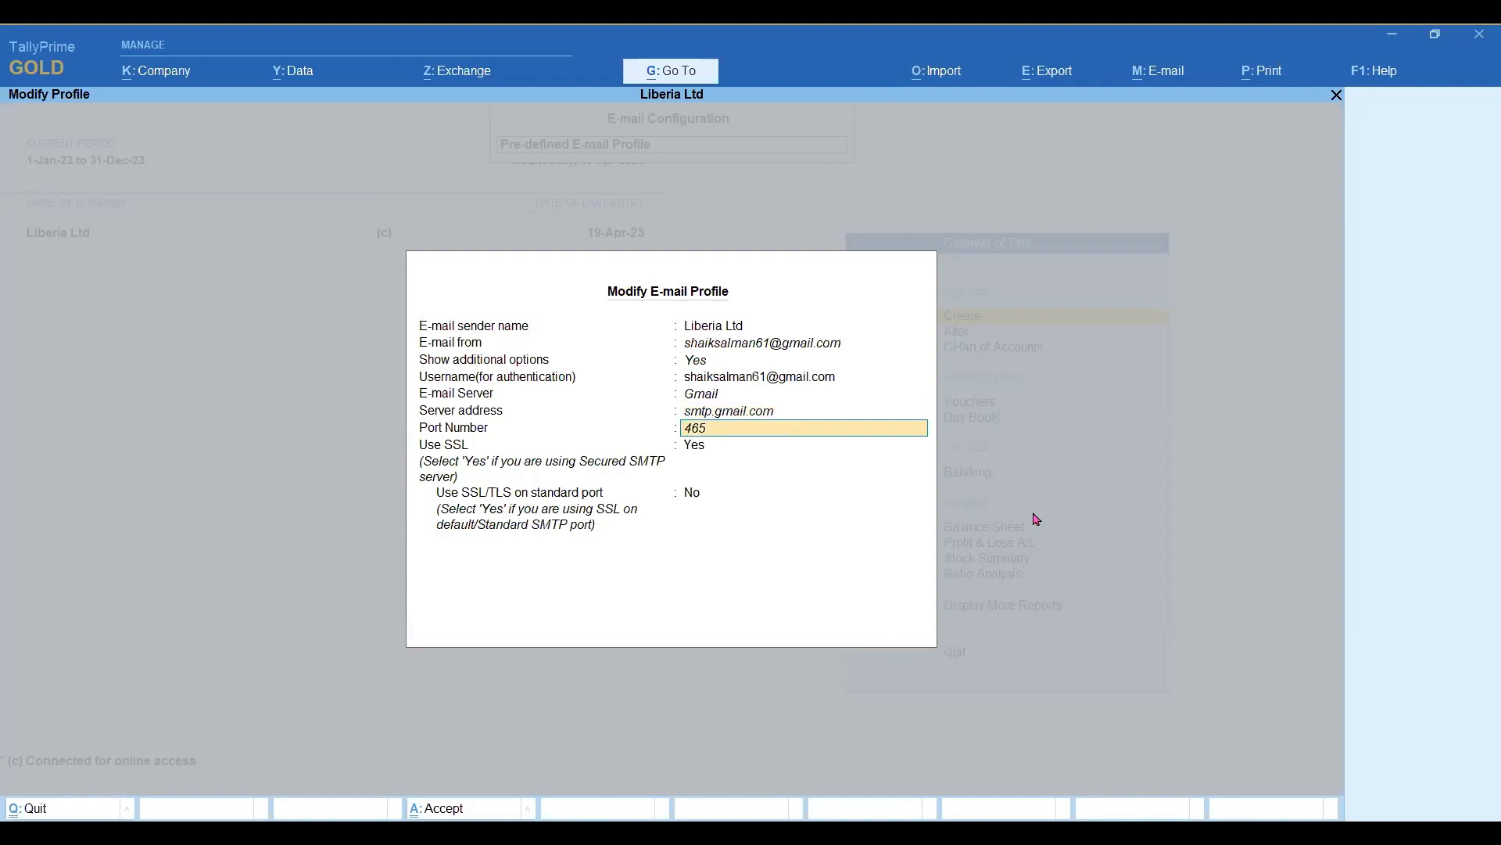
{"action": "key", "text": "ctrl"}
{"action": "key", "text": "ctrl+a"}
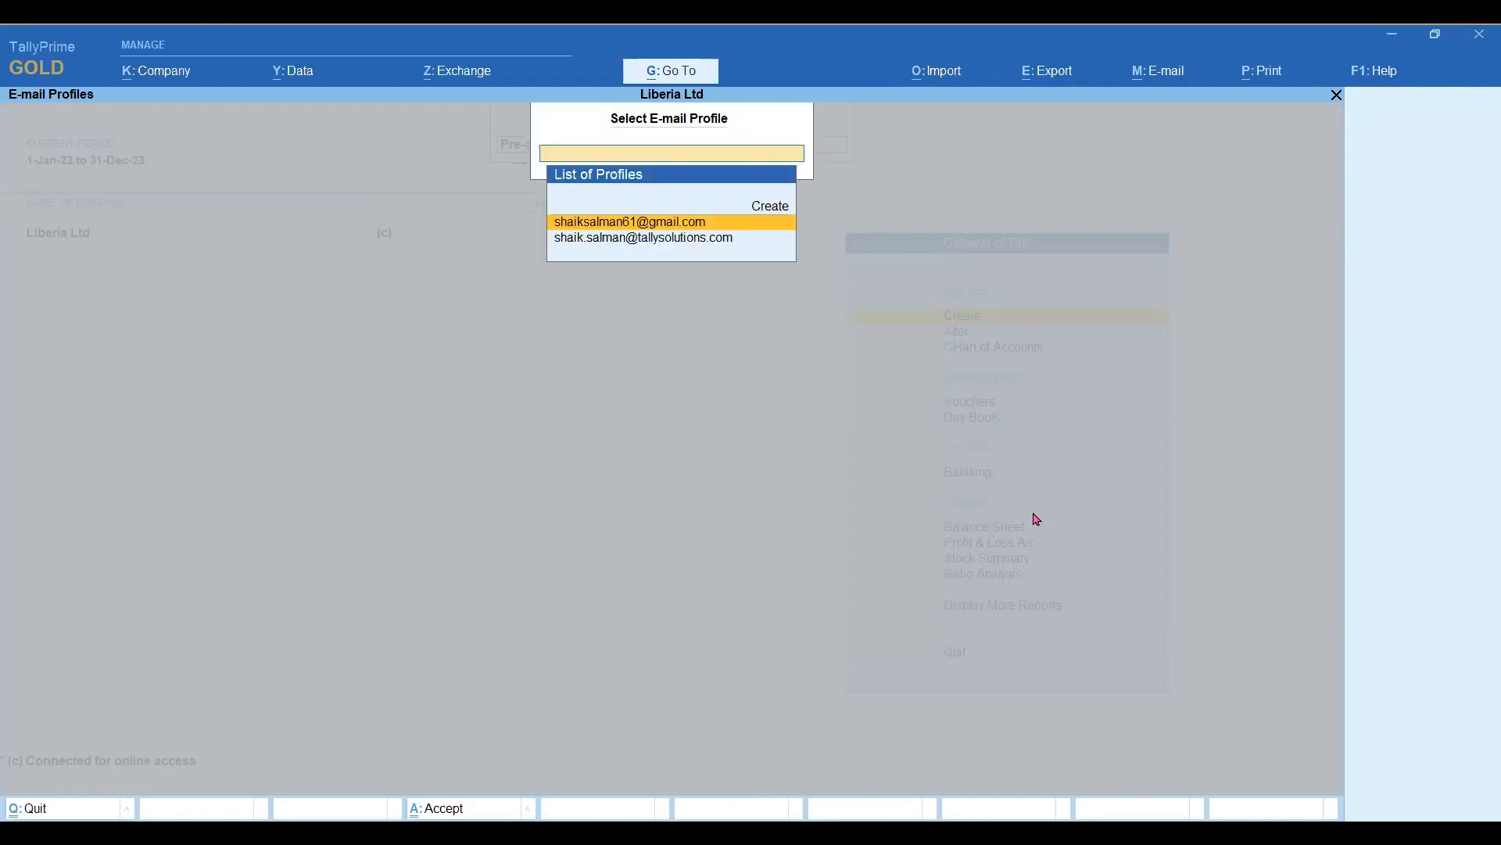
Open the Outlook e-mail profile, check its e-mail server and server address, and accept the profile.
{"action": "key", "text": "Down"}
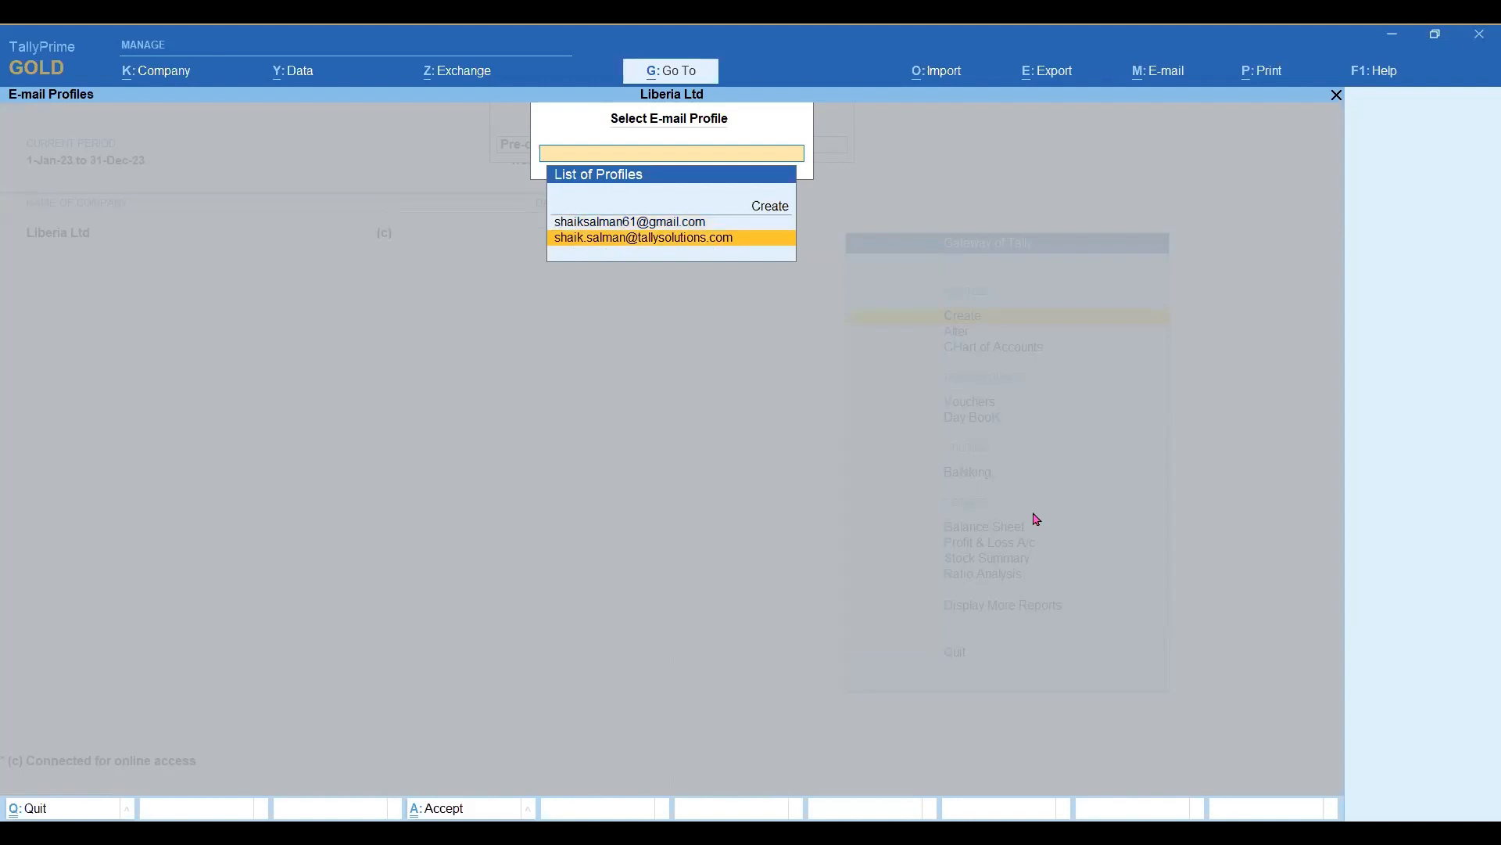
{"action": "key", "text": "Return"}
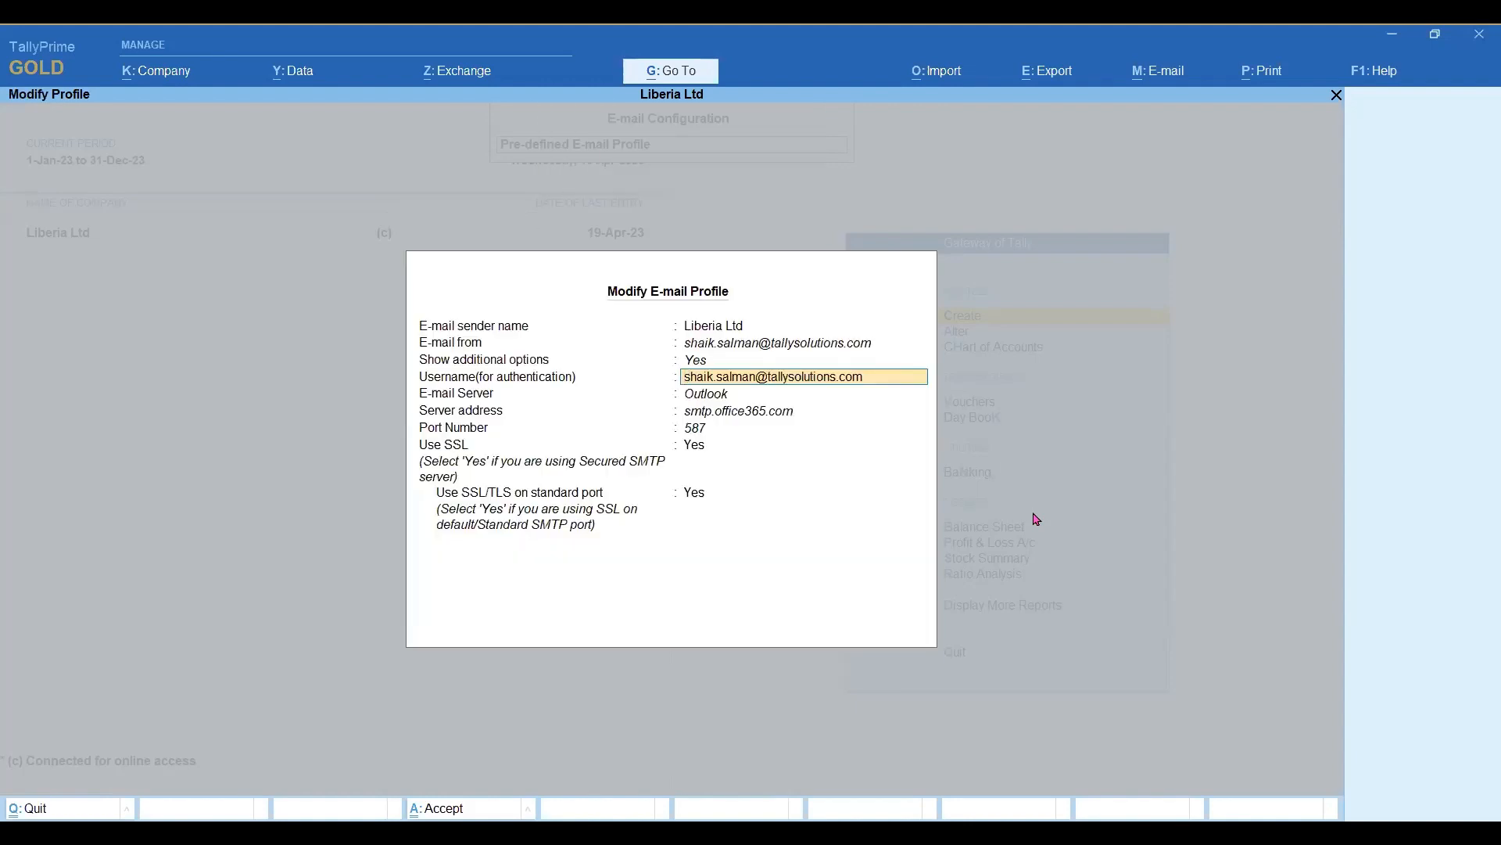
{"action": "key", "text": "Return"}
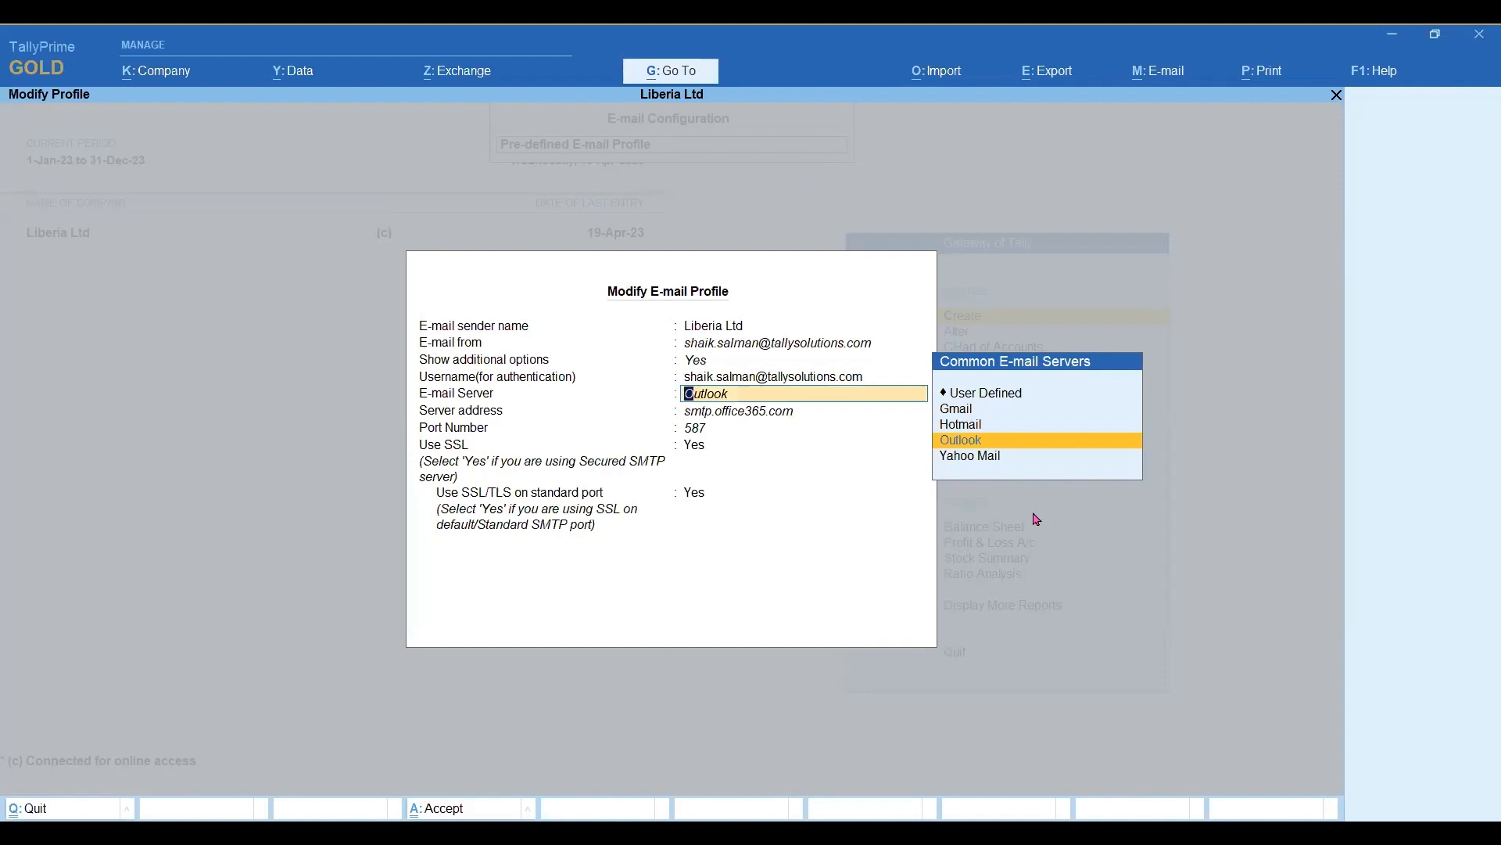
{"action": "key", "text": "Return"}
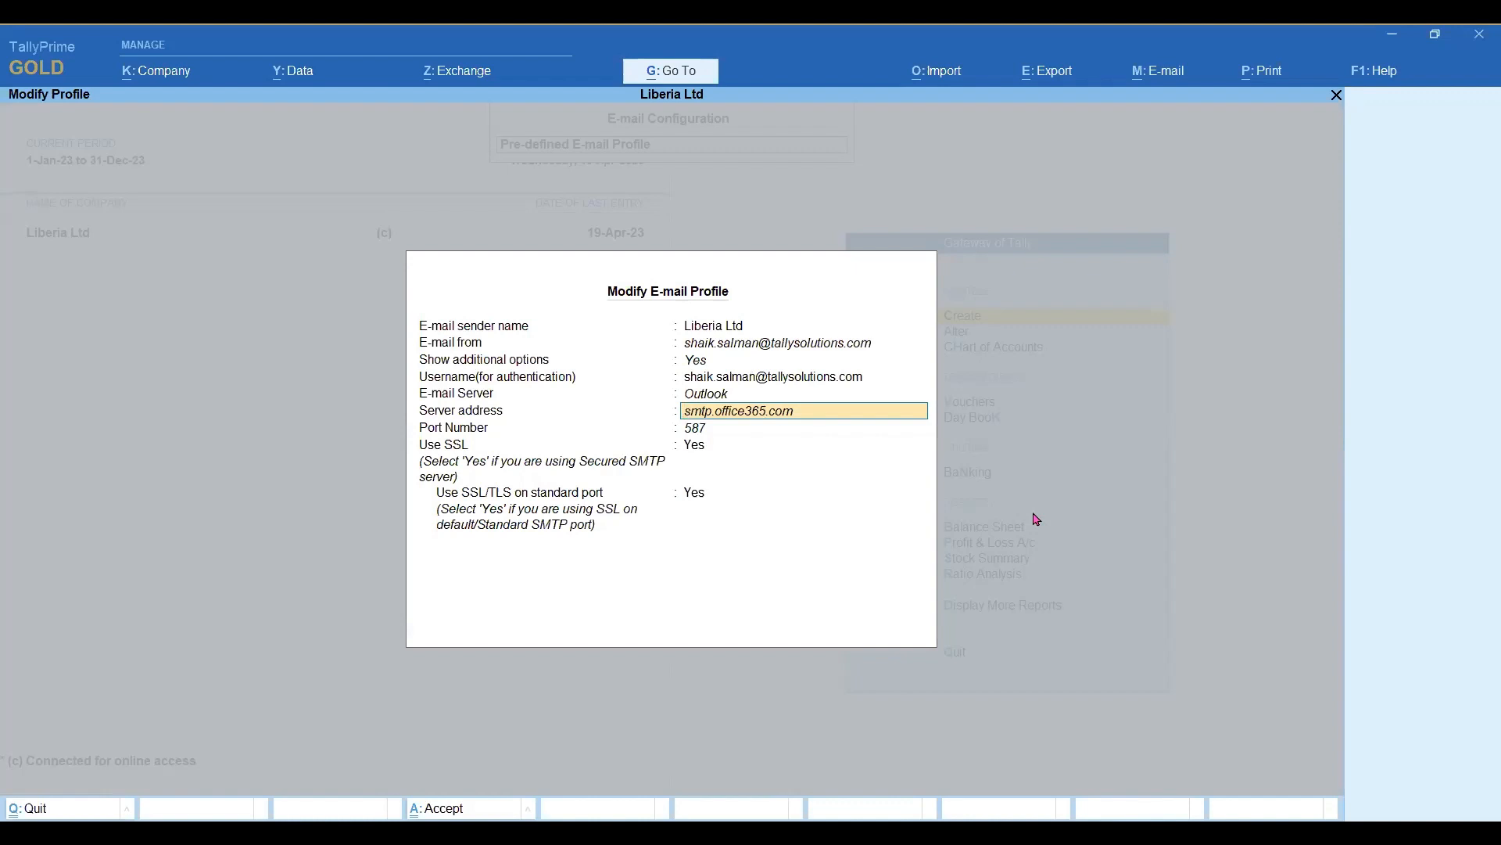
{"action": "key", "text": "ctrl+a"}
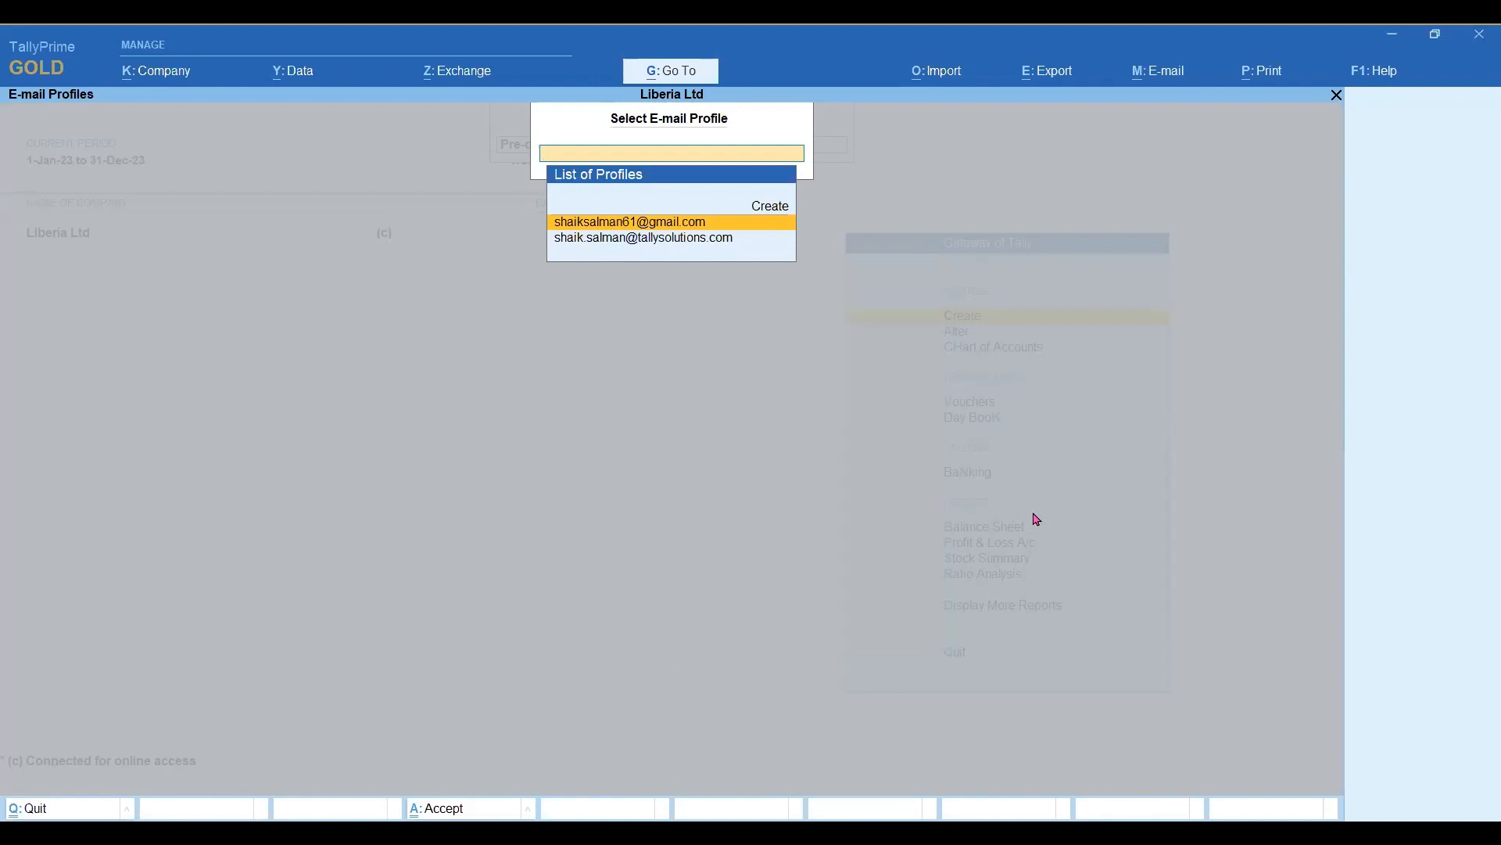
Leave the e-mail profile list and review the number of copies set for e-mailing each voucher type.
{"action": "key", "text": "Escape"}
{"action": "key", "text": "Down"}
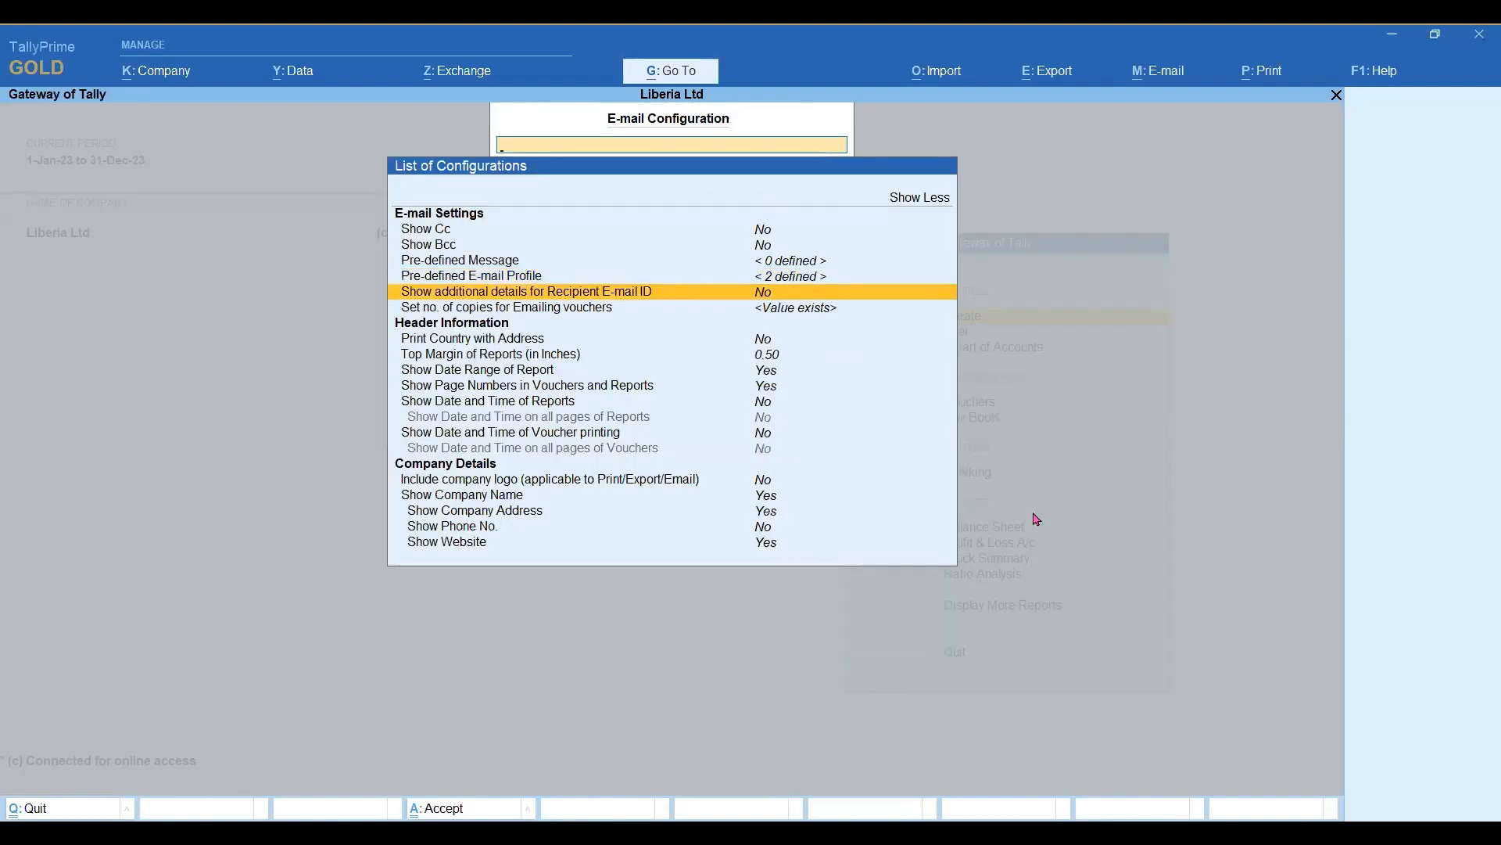
{"action": "key", "text": "Down"}
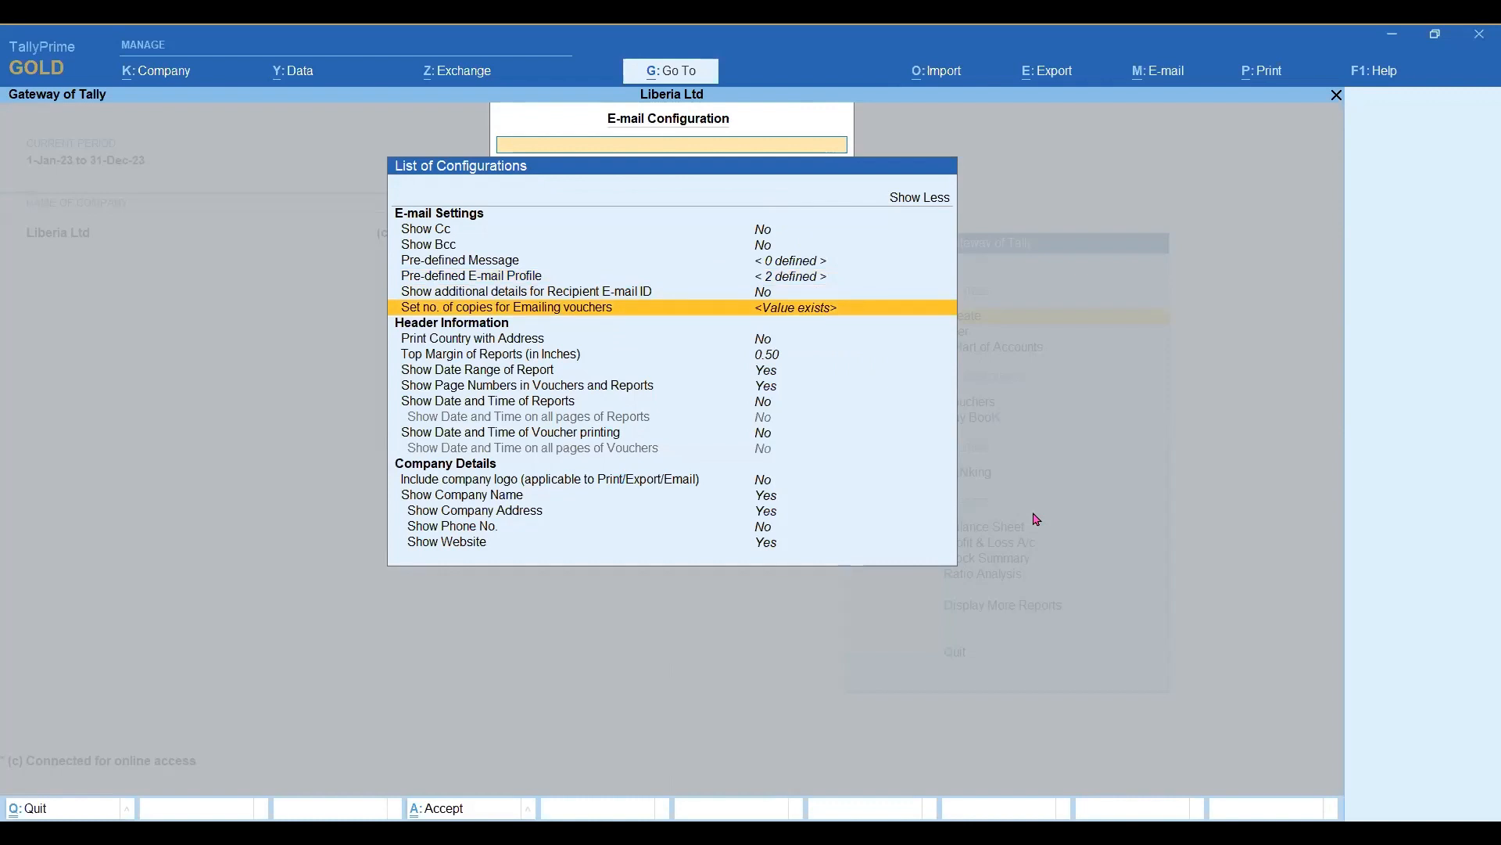
{"action": "key", "text": "Return"}
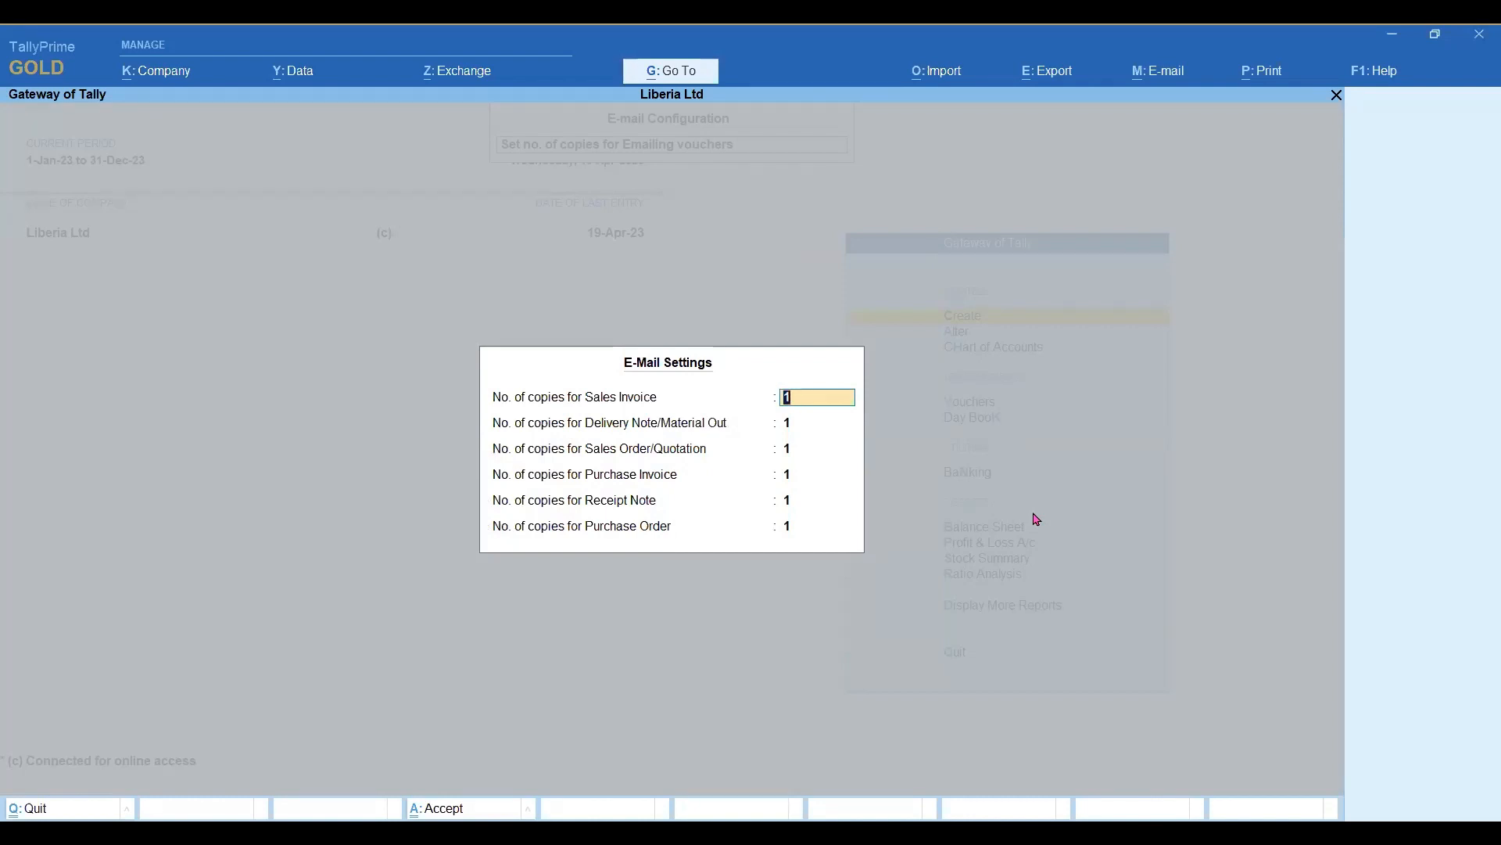
{"action": "key", "text": "ctrl+a"}
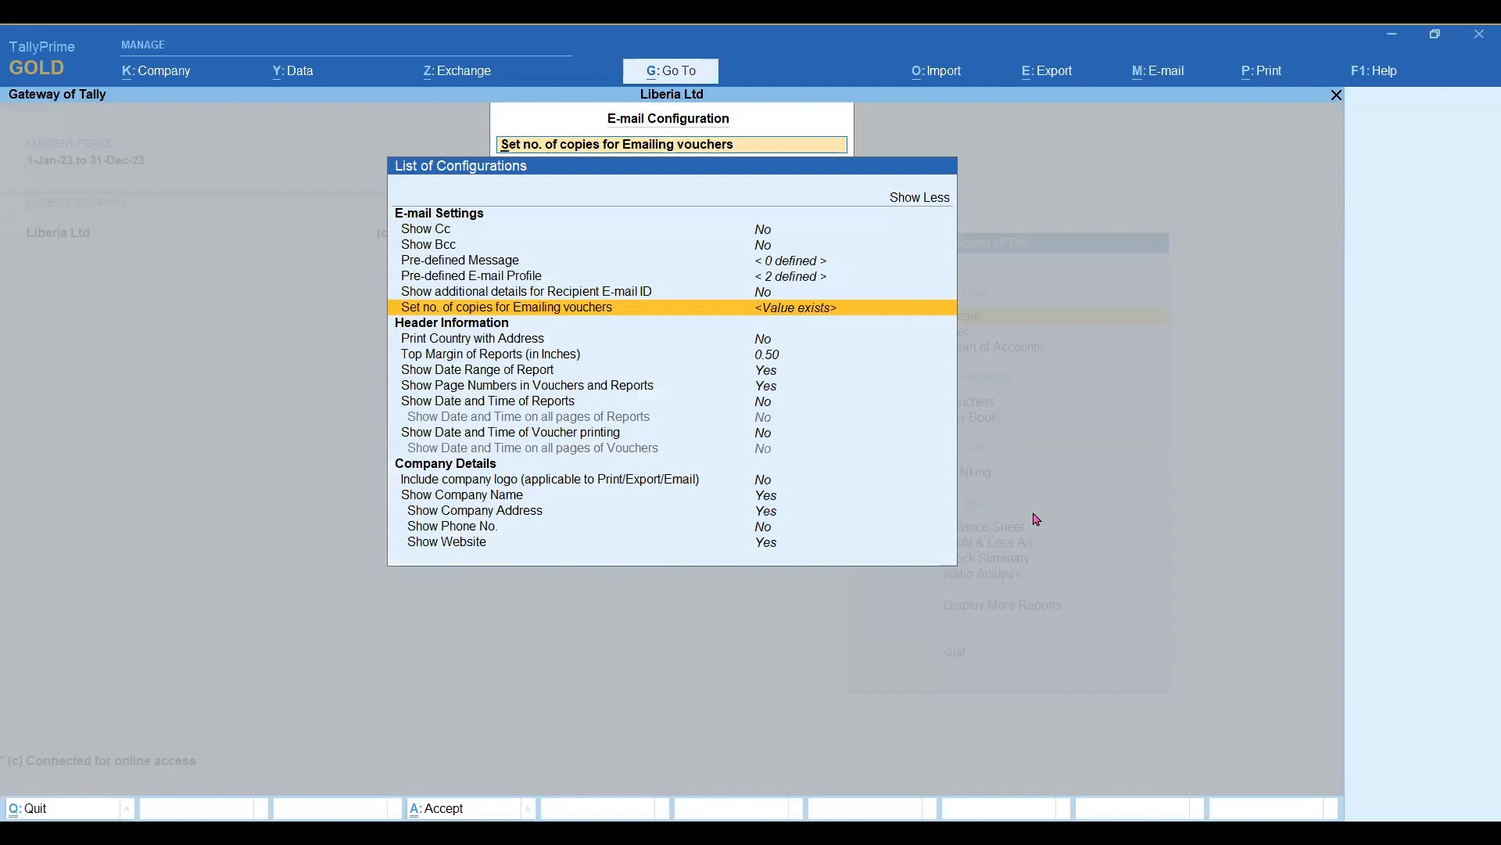
Review the Header Information options of the e-mail configuration, such as top margin, date range, page numbers, and date and time.
{"action": "key", "text": "Down"}
{"action": "key", "text": "Down"}
{"action": "key", "text": "Down"}
{"action": "key", "text": "Down"}
{"action": "key", "text": "Down"}
{"action": "key", "text": "Down"}
{"action": "key", "text": "Down"}
{"action": "key", "text": "Down"}
{"action": "key", "text": "Down"}
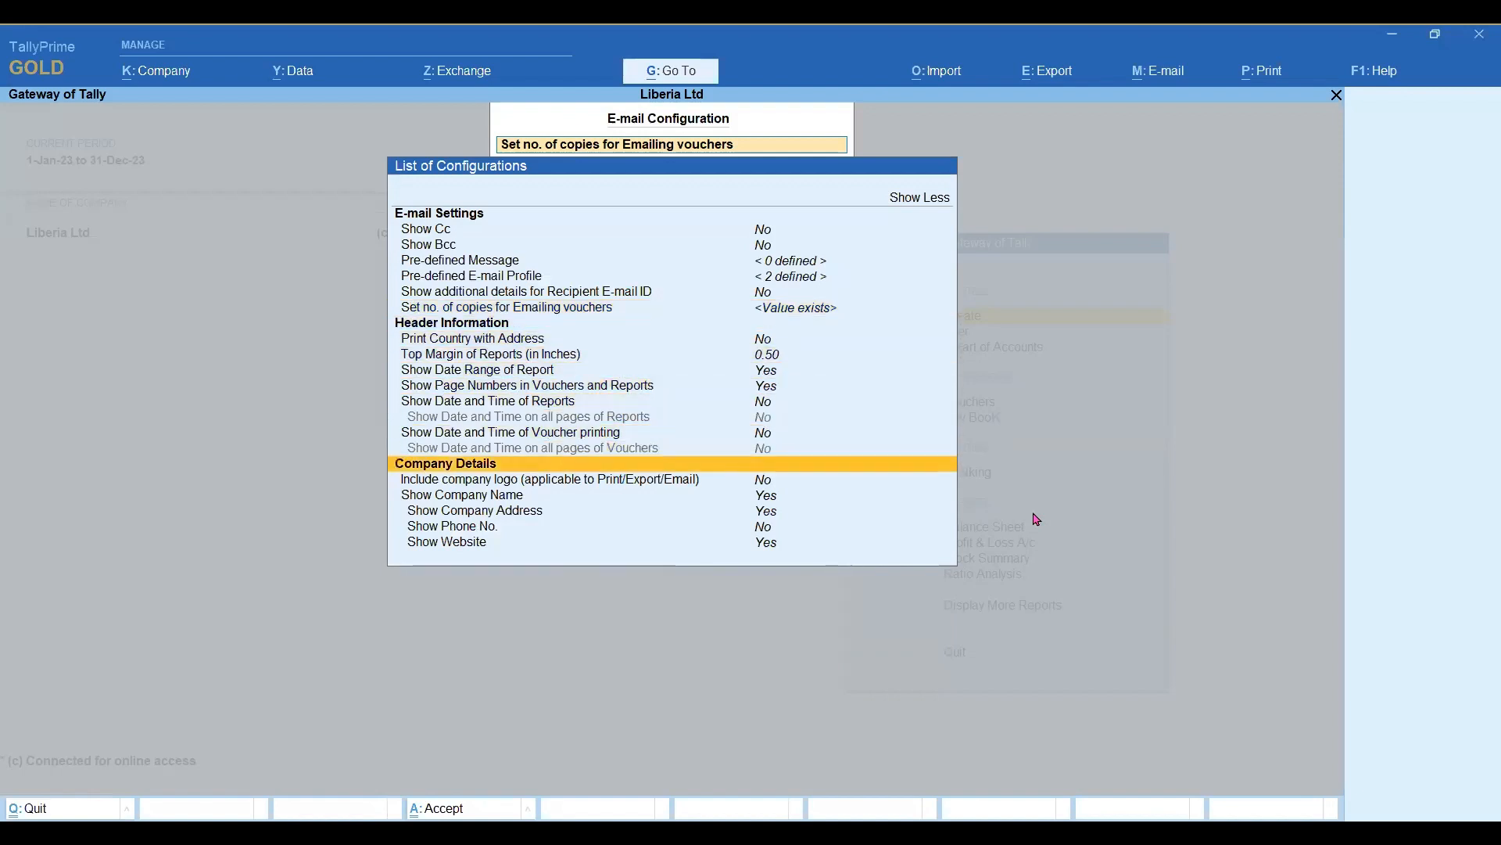
{"action": "key", "text": "Down"}
{"action": "key", "text": "Down"}
{"action": "key", "text": "Up"}
{"action": "key", "text": "Up"}
{"action": "key", "text": "Up"}
{"action": "key", "text": "Up"}
{"action": "key", "text": "Up"}
{"action": "key", "text": "Up"}
{"action": "key", "text": "Up"}
{"action": "key", "text": "Up"}
{"action": "key", "text": "Up"}
{"action": "key", "text": "Up"}
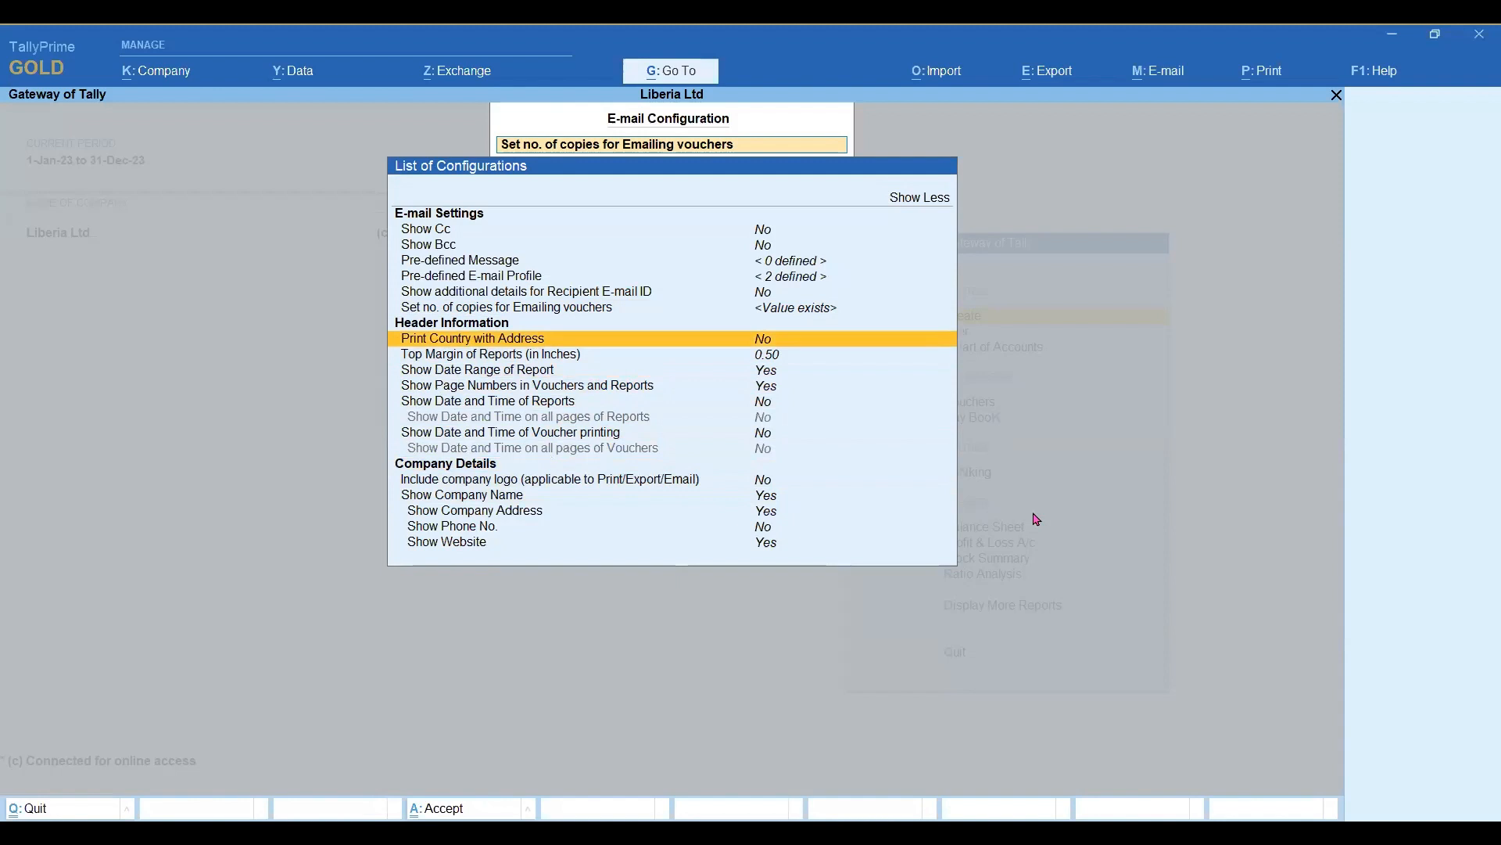
{"action": "key", "text": "Down"}
{"action": "key", "text": "Down"}
{"action": "key", "text": "Down"}
{"action": "key", "text": "Down"}
{"action": "key", "text": "Down"}
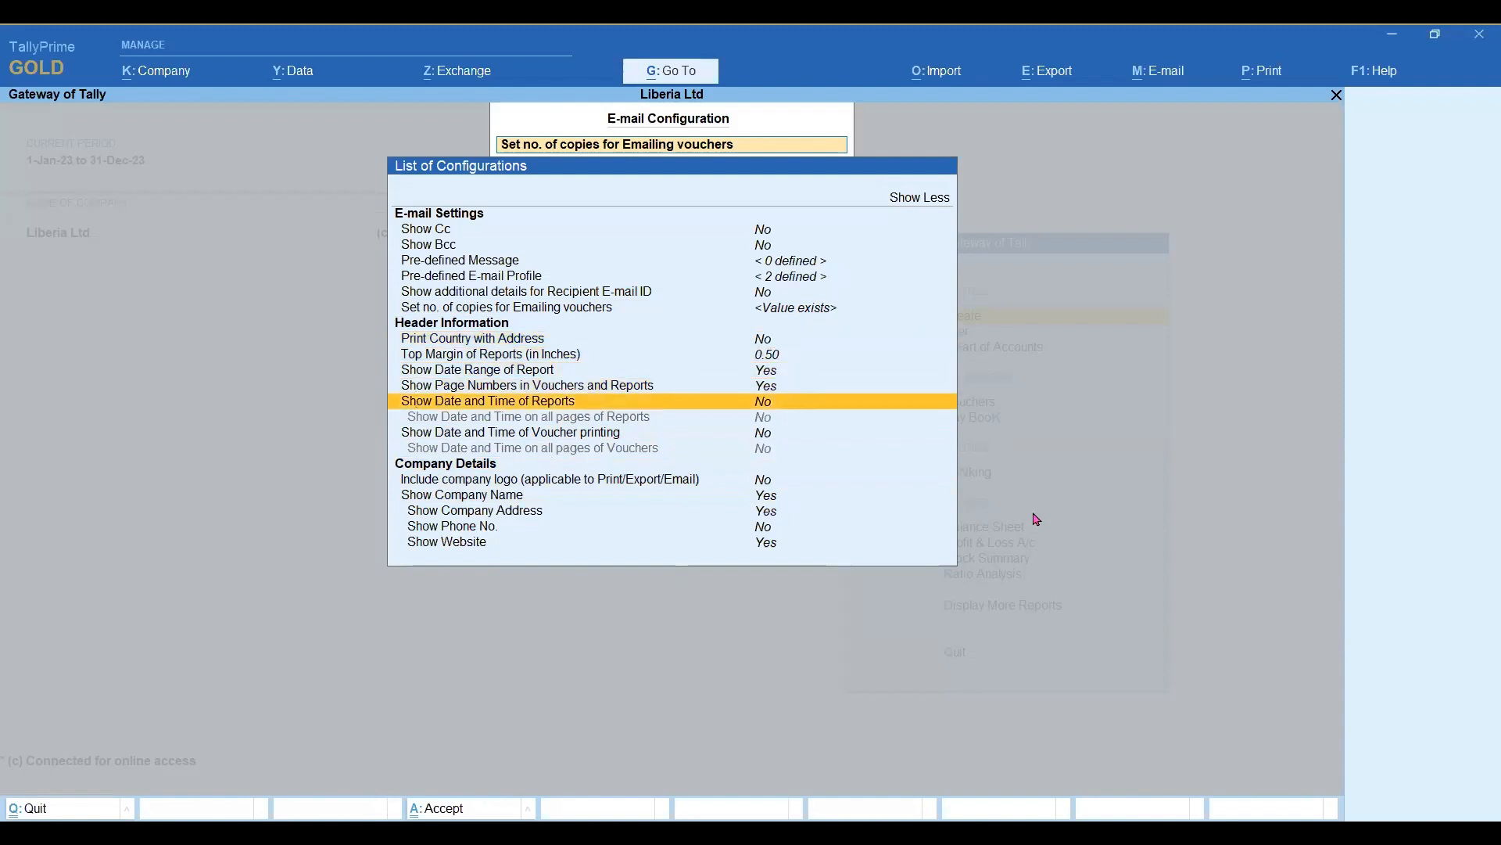
{"action": "key", "text": "Up"}
{"action": "key", "text": "Up"}
{"action": "key", "text": "Down"}
{"action": "key", "text": "Down"}
{"action": "key", "text": "Down"}
{"action": "key", "text": "Down"}
{"action": "key", "text": "Down"}
{"action": "key", "text": "Down"}
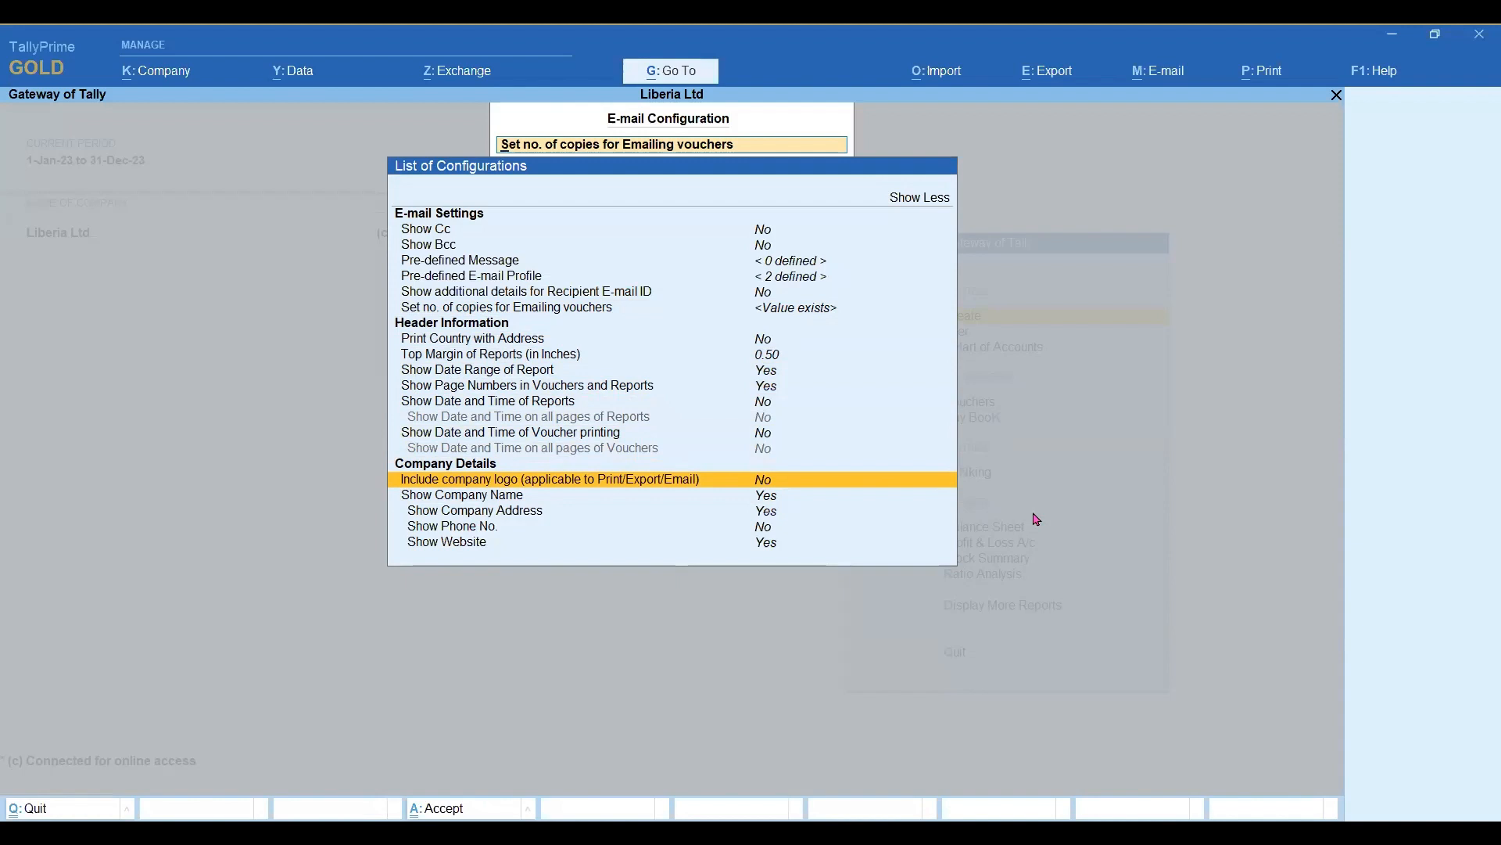
Review the Company Details options for logo, company name, address, phone number and website, and close the e-mail configuration.
{"action": "key", "text": "Down"}
{"action": "key", "text": "Down"}
{"action": "key", "text": "Down"}
{"action": "key", "text": "Down"}
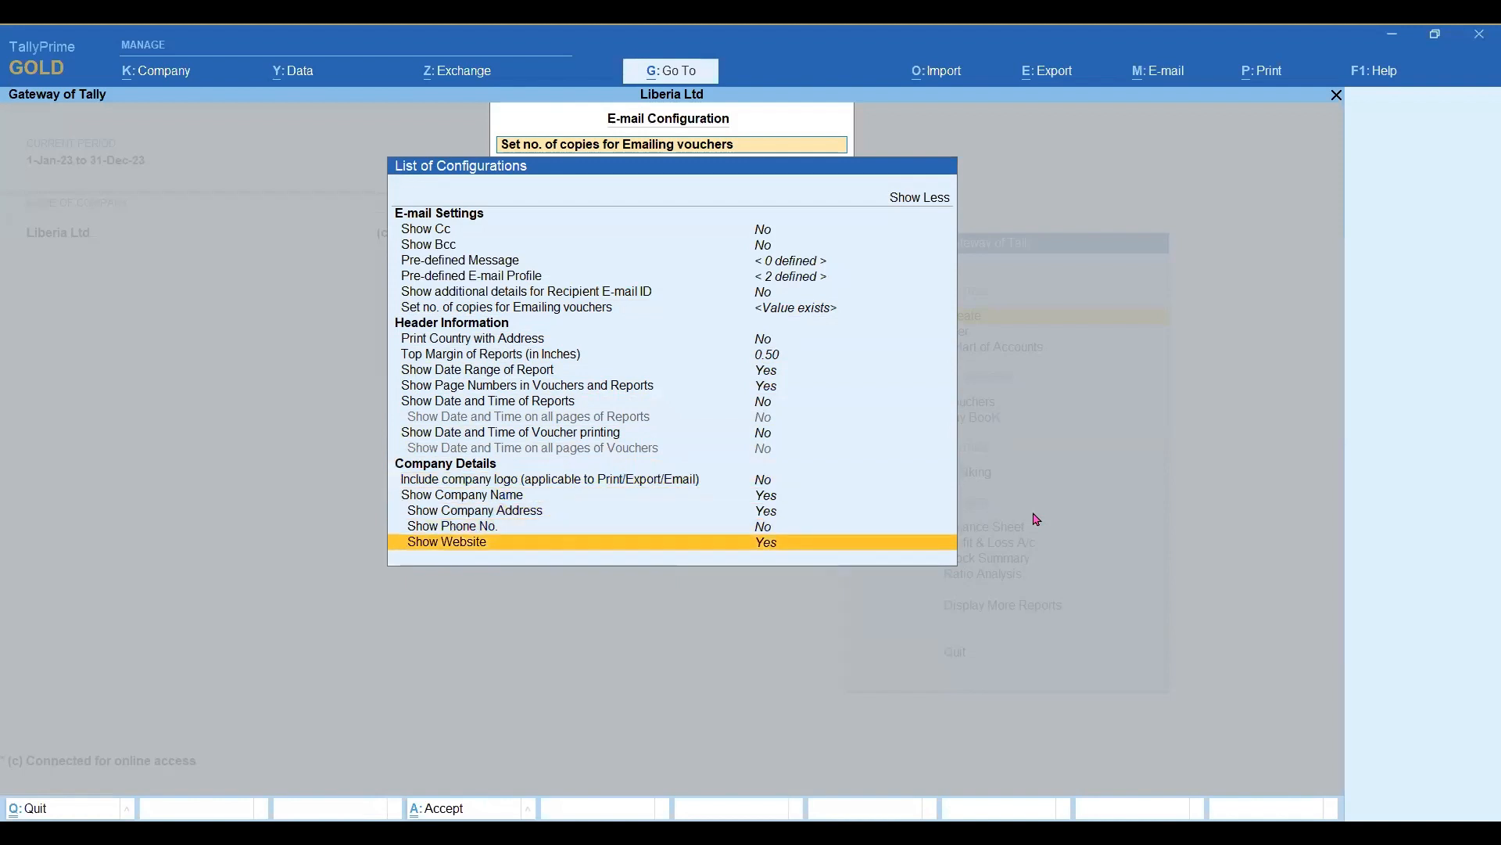
{"action": "key", "text": "Up"}
{"action": "key", "text": "Up"}
{"action": "key", "text": "Up"}
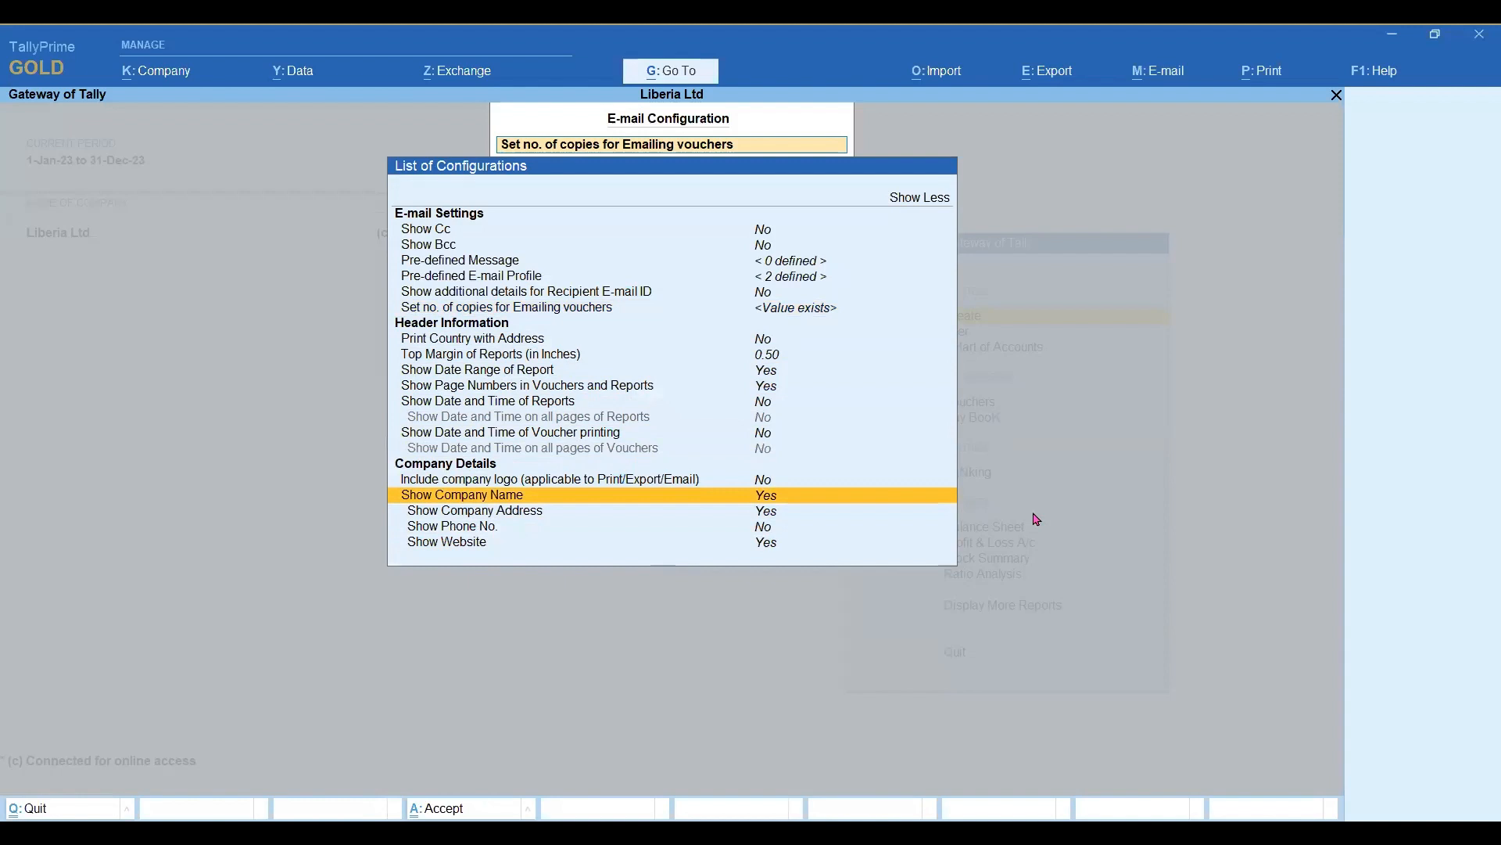
{"action": "key", "text": "Escape"}
{"action": "key", "text": "Escape"}
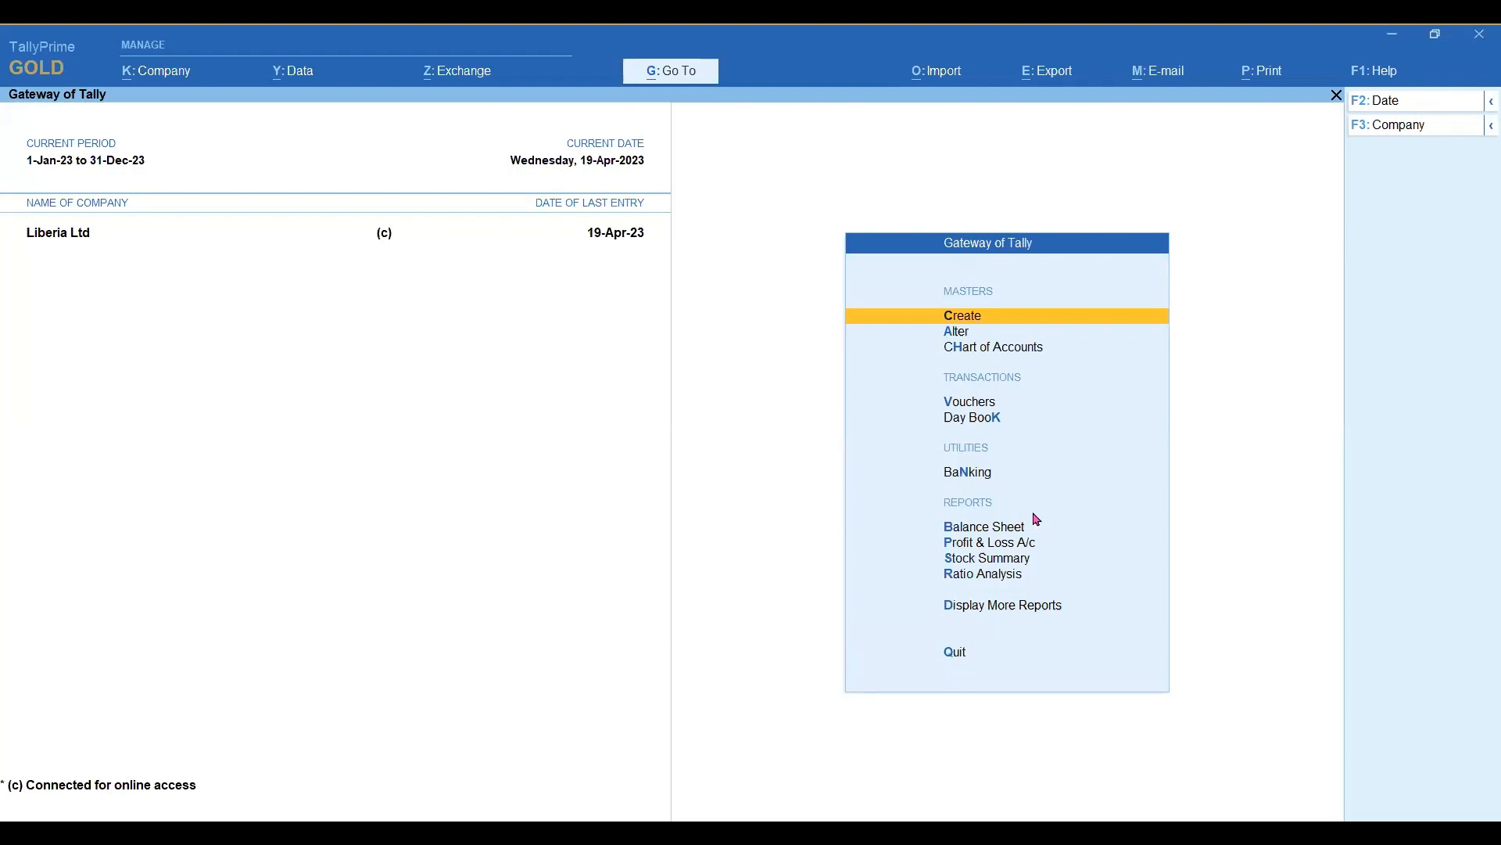
Open the Day Book and open the Sales voucher of Ginni Shree Suppliers dated 19-Apr-23 for alteration.
{"action": "key", "text": "d"}
{"action": "key", "text": "d"}
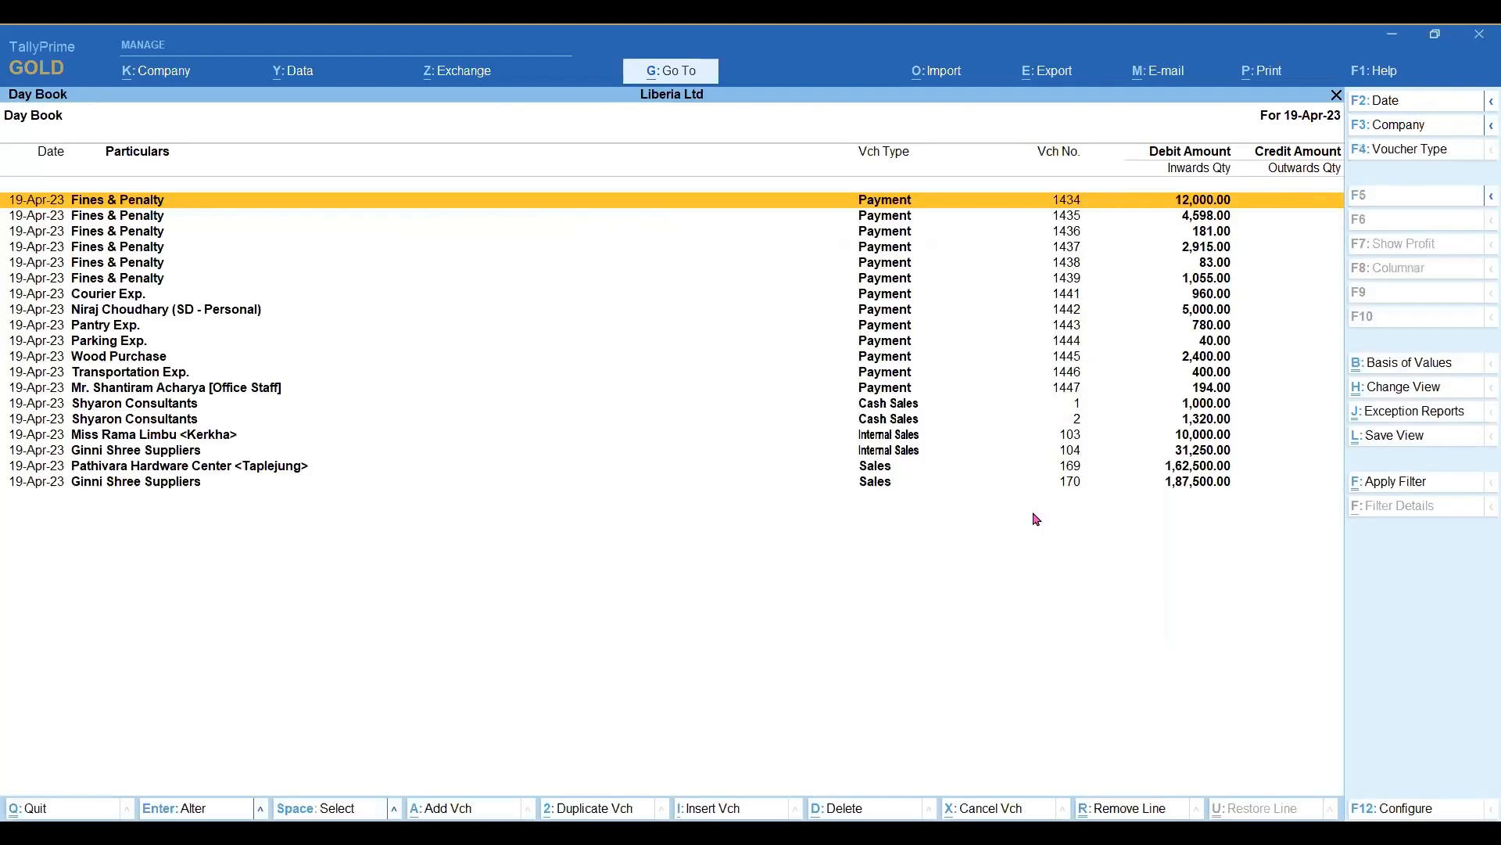
{"action": "key", "text": "Down"}
{"action": "key", "text": "Down"}
{"action": "key", "text": "Down"}
{"action": "key", "text": "Down"}
{"action": "key", "text": "Down"}
{"action": "key", "text": "Down"}
{"action": "key", "text": "Down"}
{"action": "key", "text": "Down"}
{"action": "key", "text": "Down"}
{"action": "key", "text": "Down"}
{"action": "key", "text": "Down"}
{"action": "key", "text": "Down"}
{"action": "key", "text": "Down"}
{"action": "key", "text": "Down"}
{"action": "key", "text": "Down"}
{"action": "key", "text": "Down"}
{"action": "key", "text": "Down"}
{"action": "key", "text": "Down"}
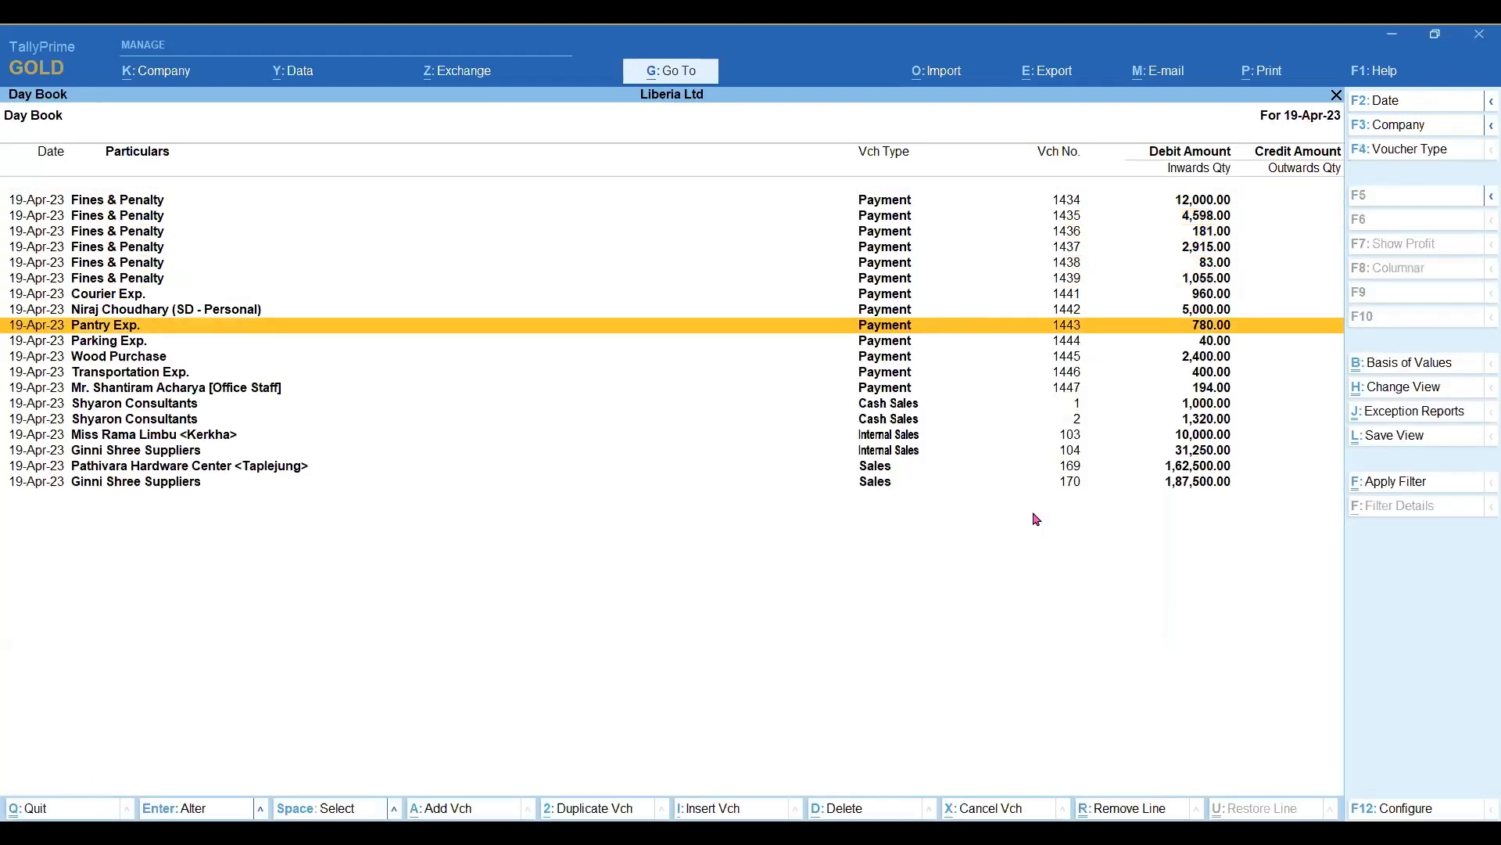
{"action": "key", "text": "Return"}
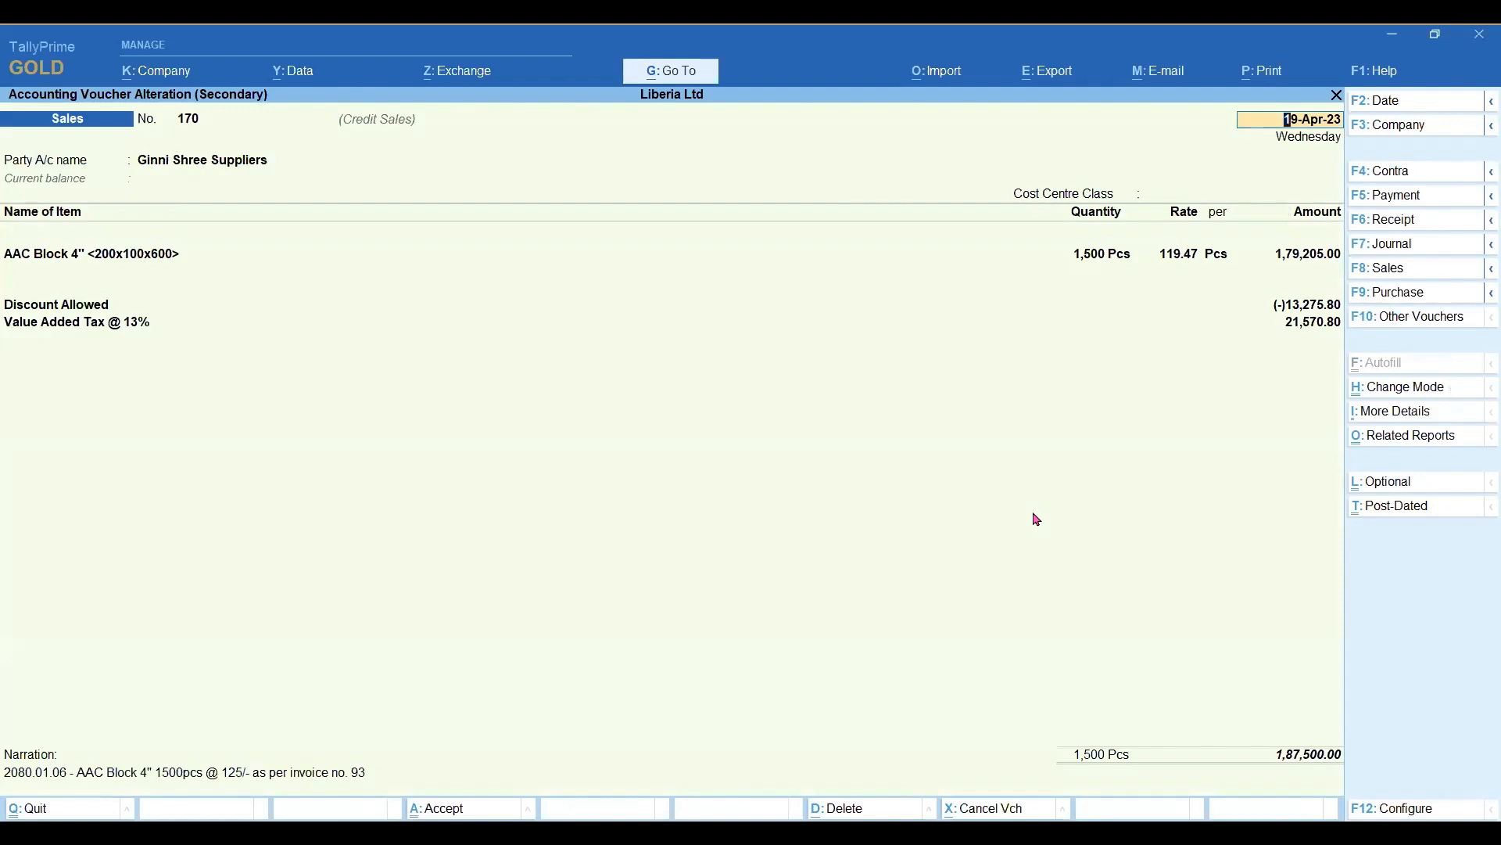
Open the Ginni Shree Suppliers party ledger for alteration from the voucher, dismissing the dispatch details.
{"action": "key", "text": "Return"}
{"action": "key", "text": "Return"}
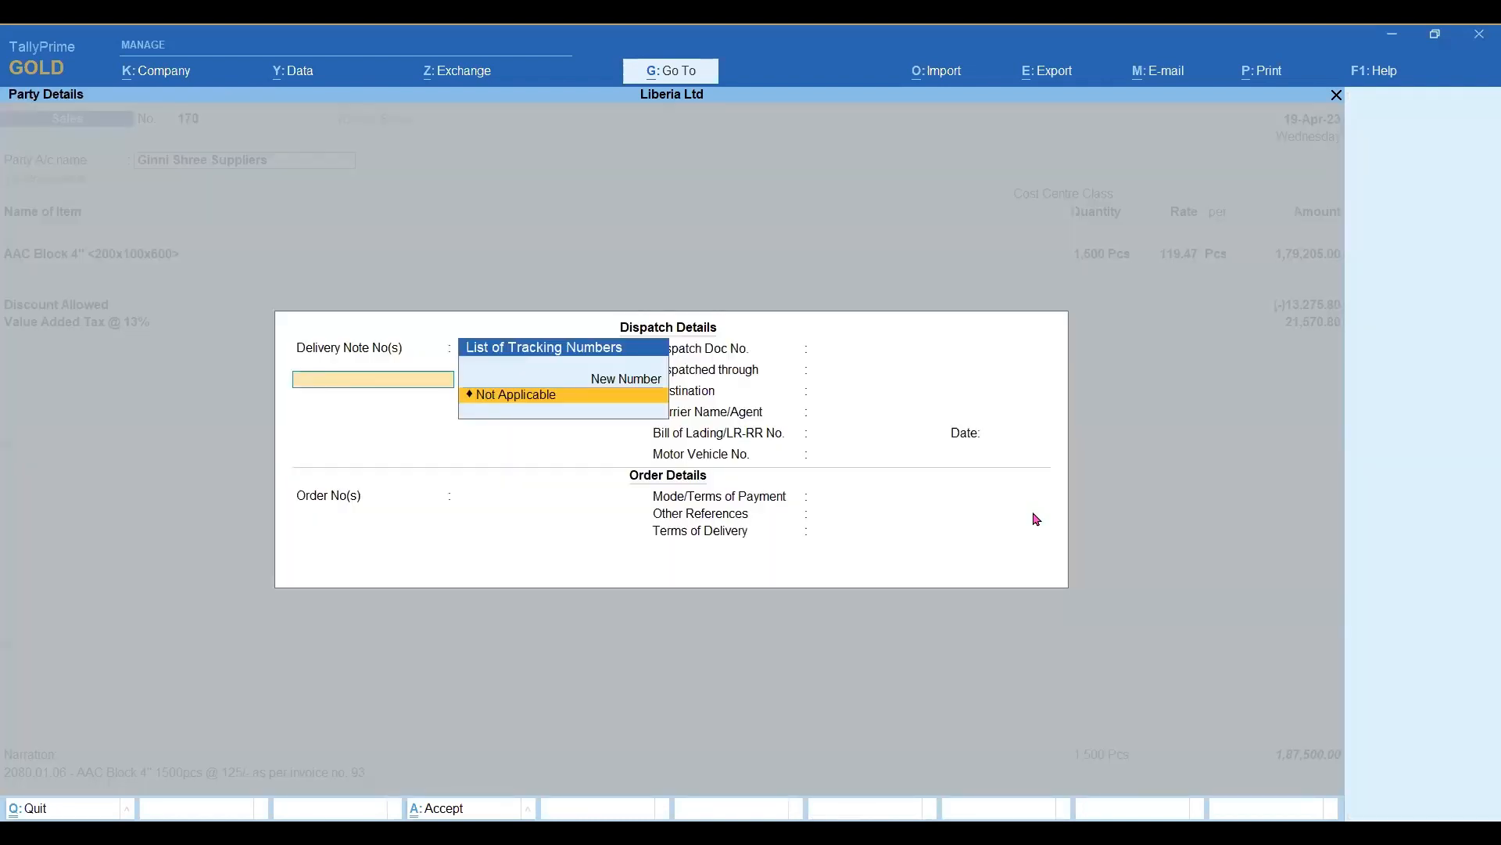
{"action": "key", "text": "Escape"}
{"action": "key", "text": "ctrl+Return"}
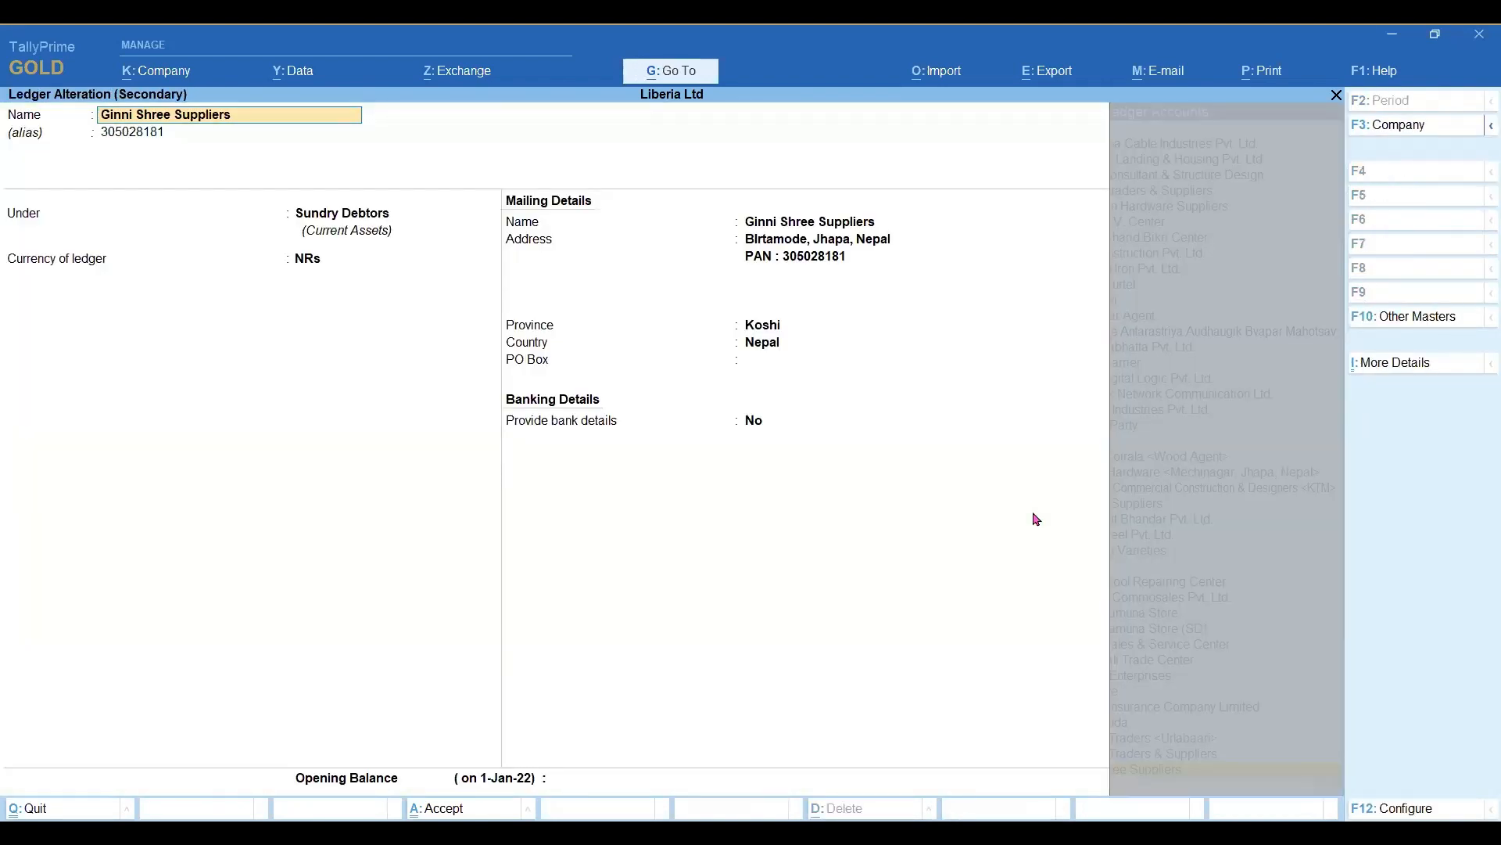
Check the mailing details of the Ginni Shree Suppliers ledger and accept them as they are.
{"action": "left_click", "coordinate": [1416, 372]}
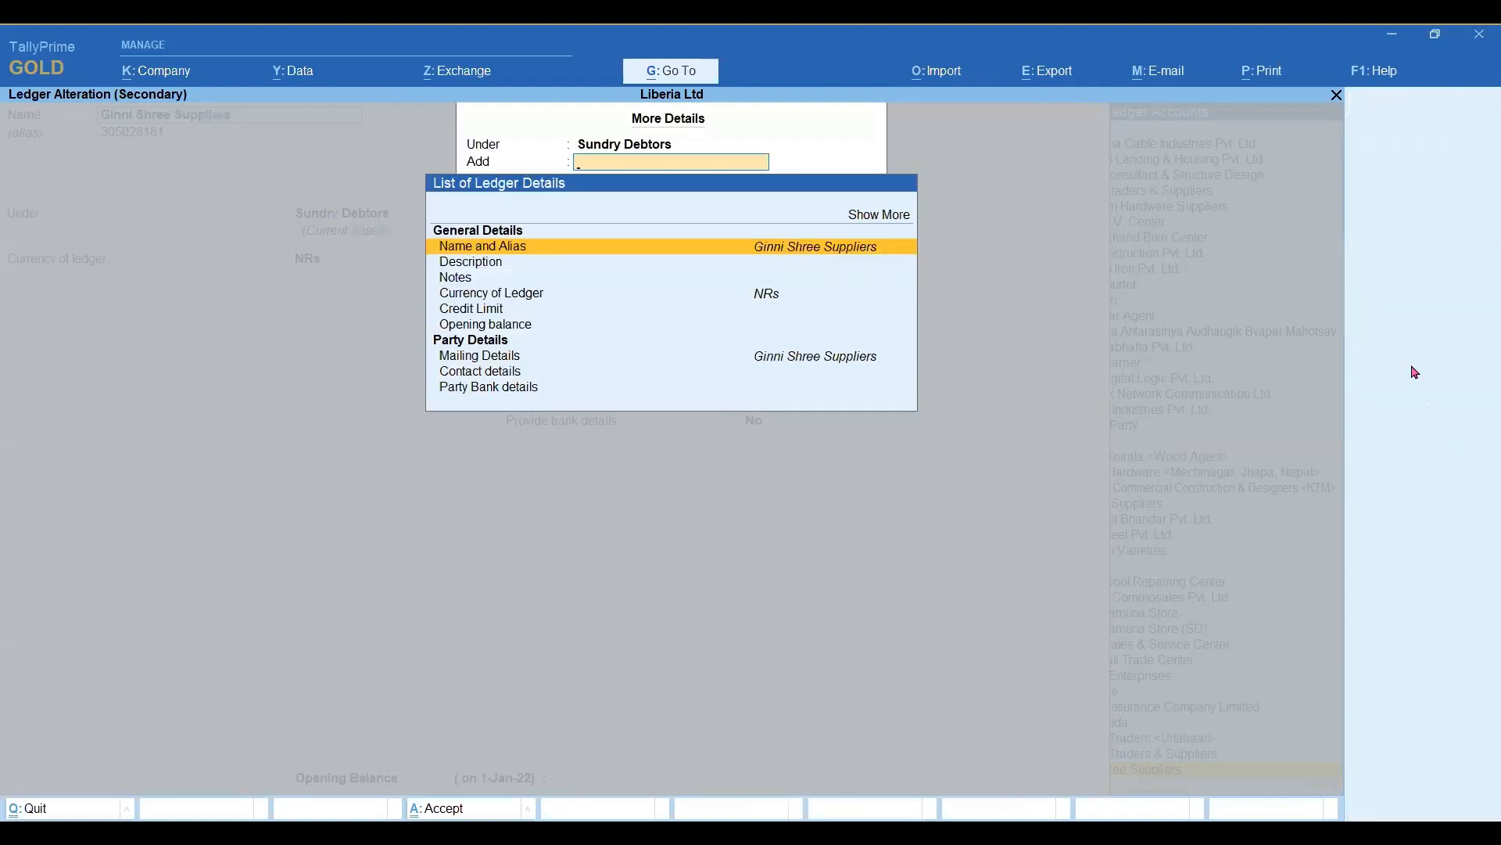
{"action": "key", "text": "Down"}
{"action": "key", "text": "Down"}
{"action": "key", "text": "Down"}
{"action": "key", "text": "Down"}
{"action": "key", "text": "Down"}
{"action": "key", "text": "Down"}
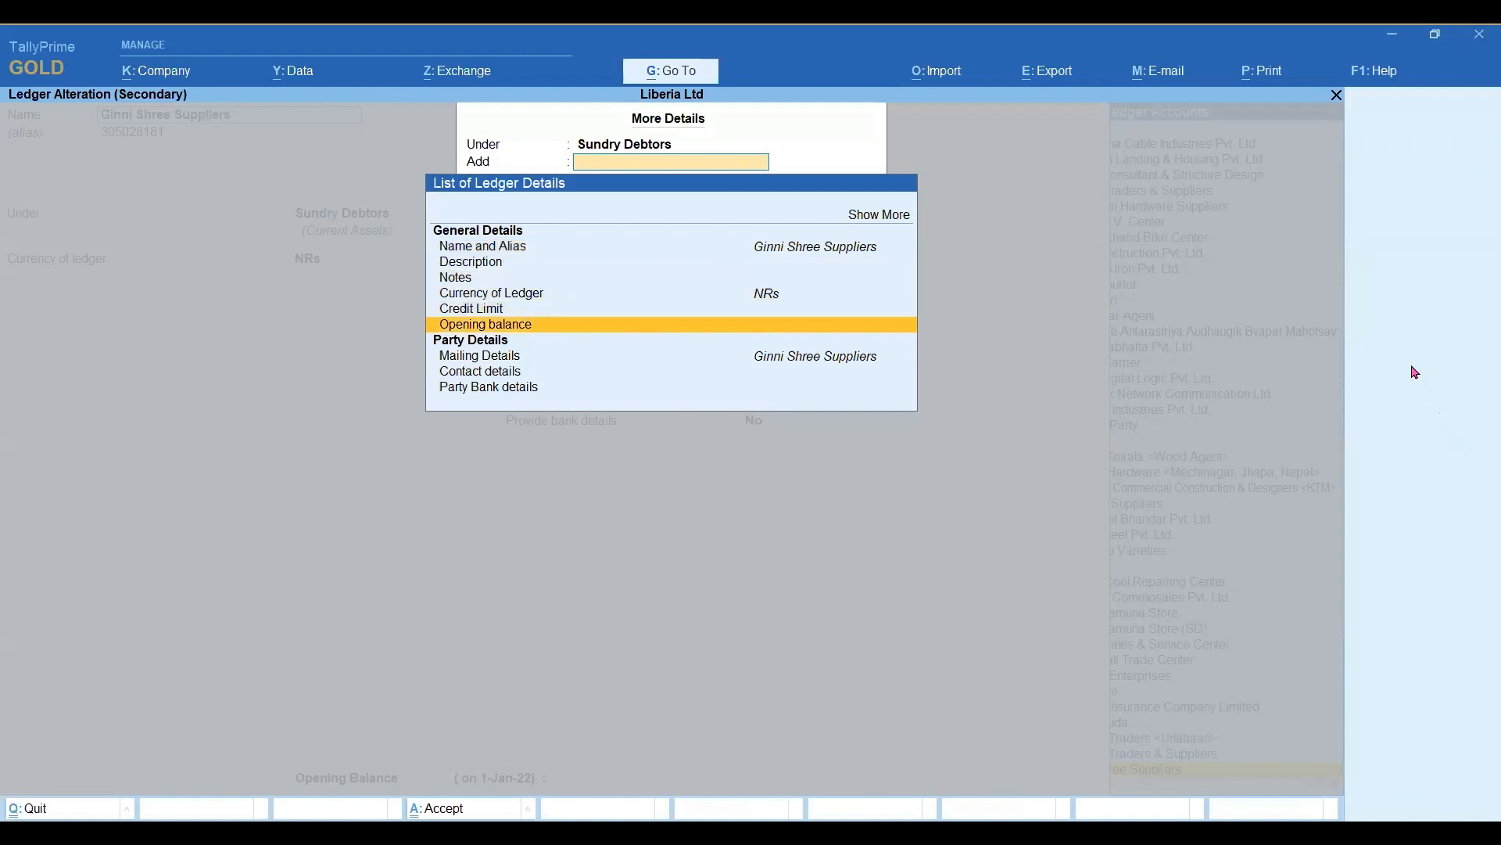
{"action": "key", "text": "Return"}
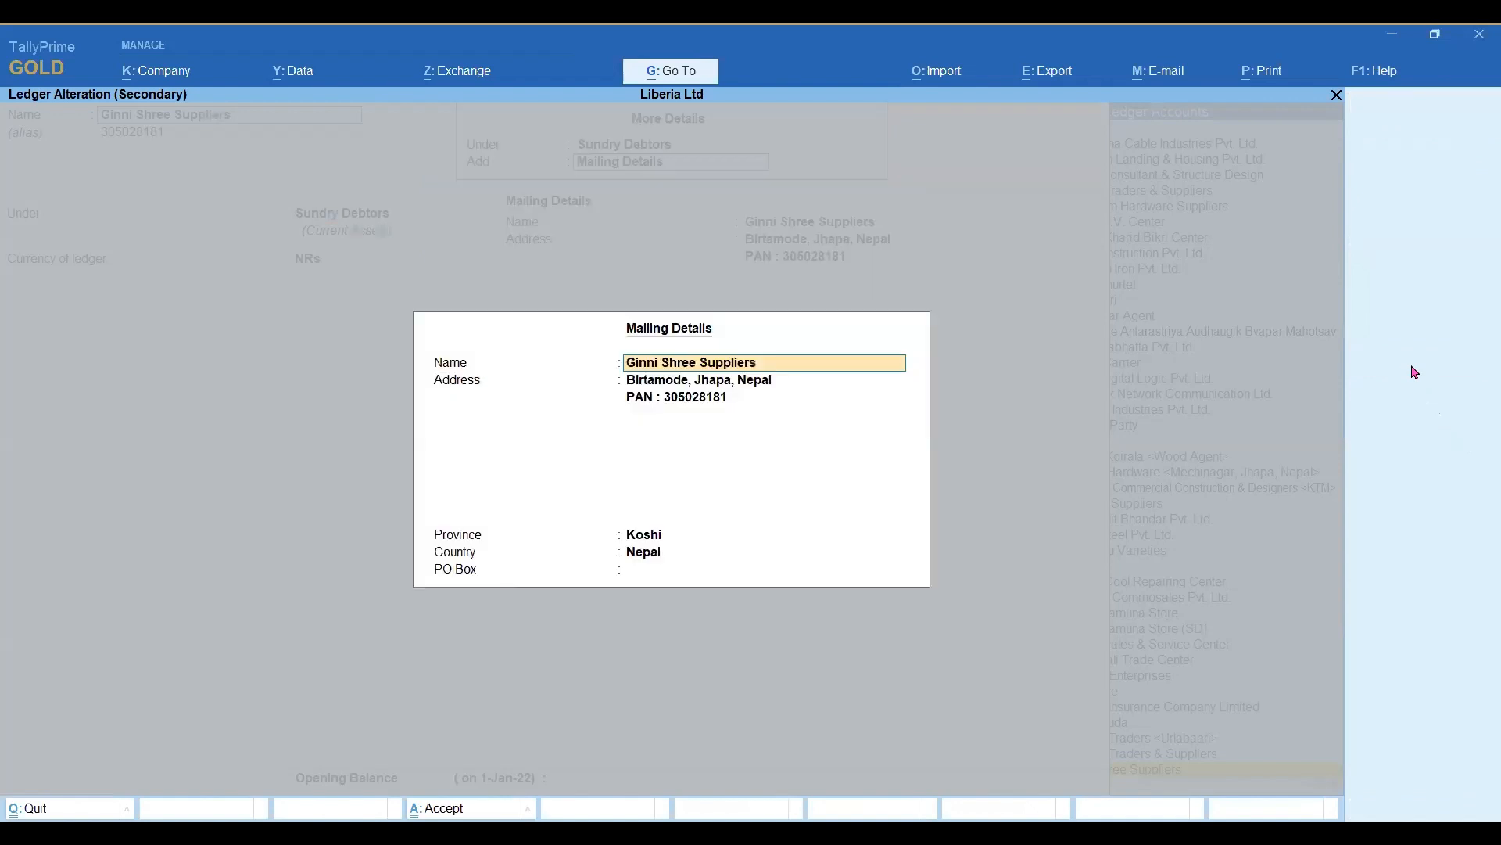
{"action": "key", "text": "Return"}
{"action": "key", "text": "Return"}
{"action": "key", "text": "ctrl+a"}
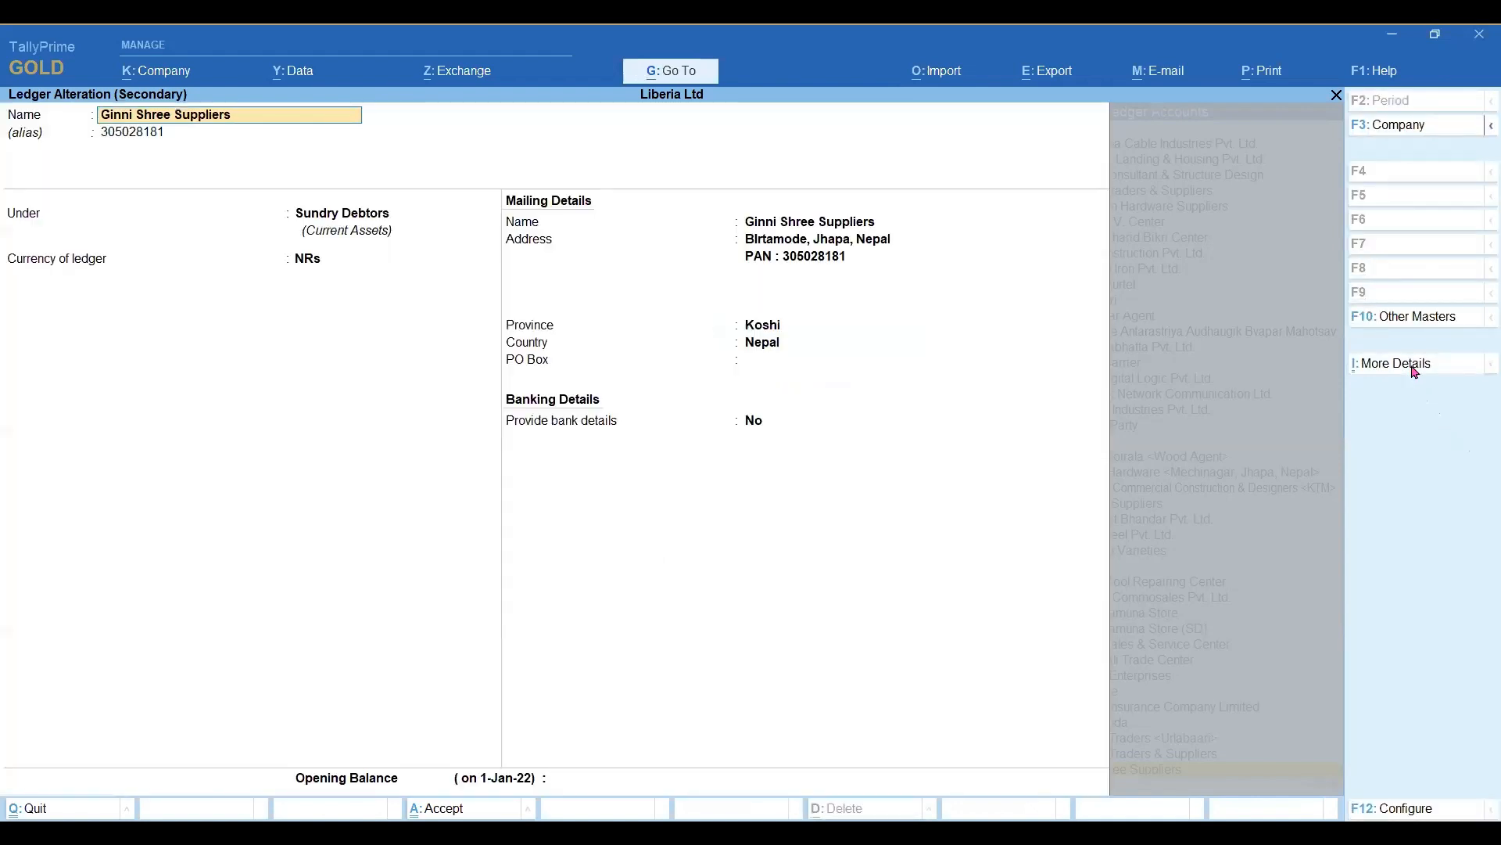
Expand the full list of additional ledger details and open the contact details of Ginni Shree Suppliers.
{"action": "left_click", "coordinate": [1415, 365]}
{"action": "key", "text": "Up"}
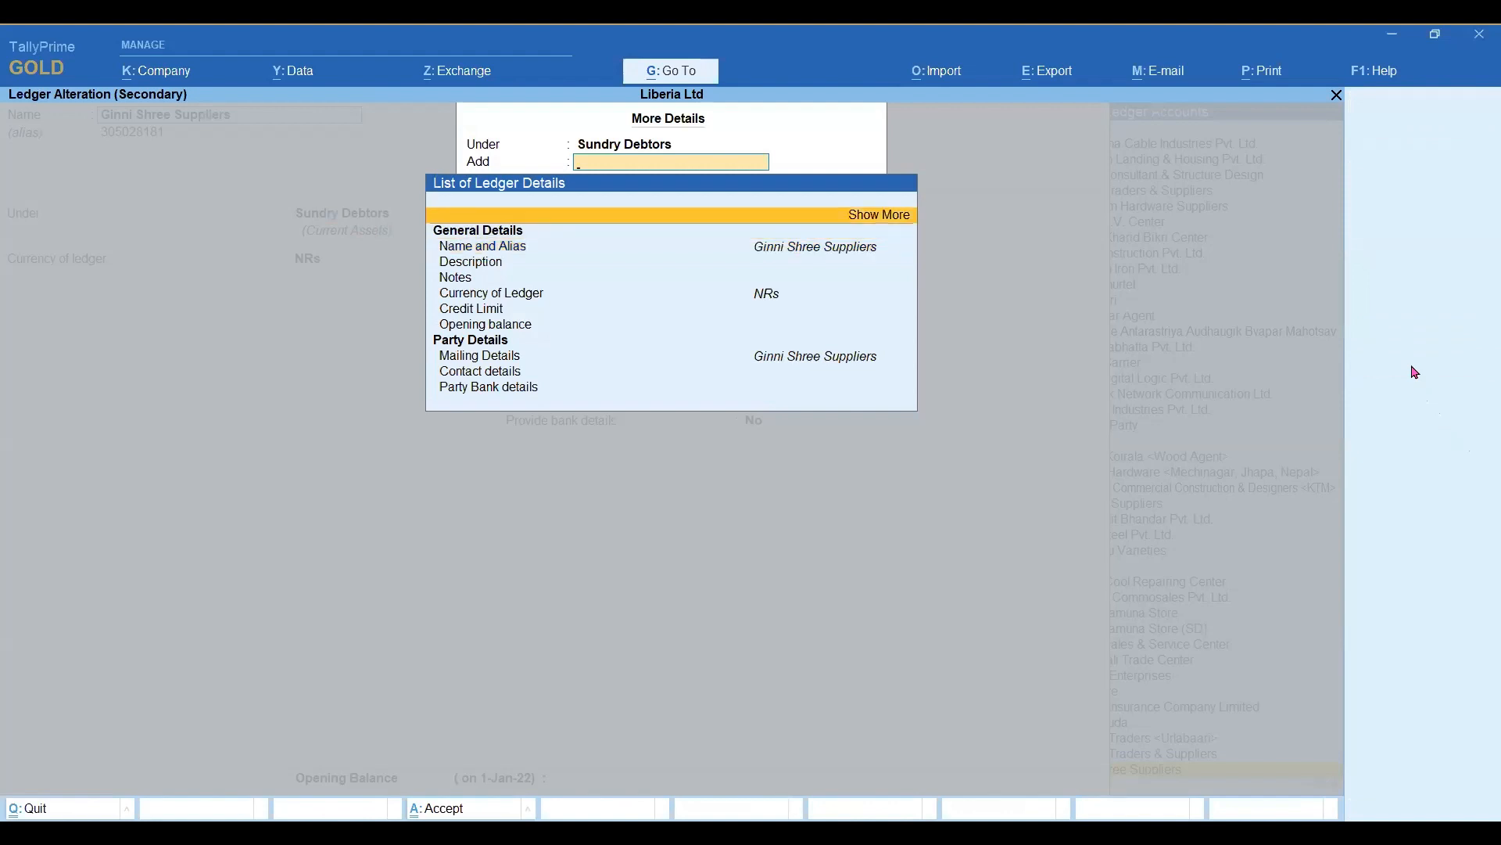
{"action": "key", "text": "Return"}
{"action": "key", "text": "Down"}
{"action": "key", "text": "Down"}
{"action": "key", "text": "Down"}
{"action": "key", "text": "Down"}
{"action": "key", "text": "Down"}
{"action": "key", "text": "Down"}
{"action": "key", "text": "Down"}
{"action": "key", "text": "Down"}
{"action": "key", "text": "Down"}
{"action": "key", "text": "Down"}
{"action": "key", "text": "Down"}
{"action": "key", "text": "Down"}
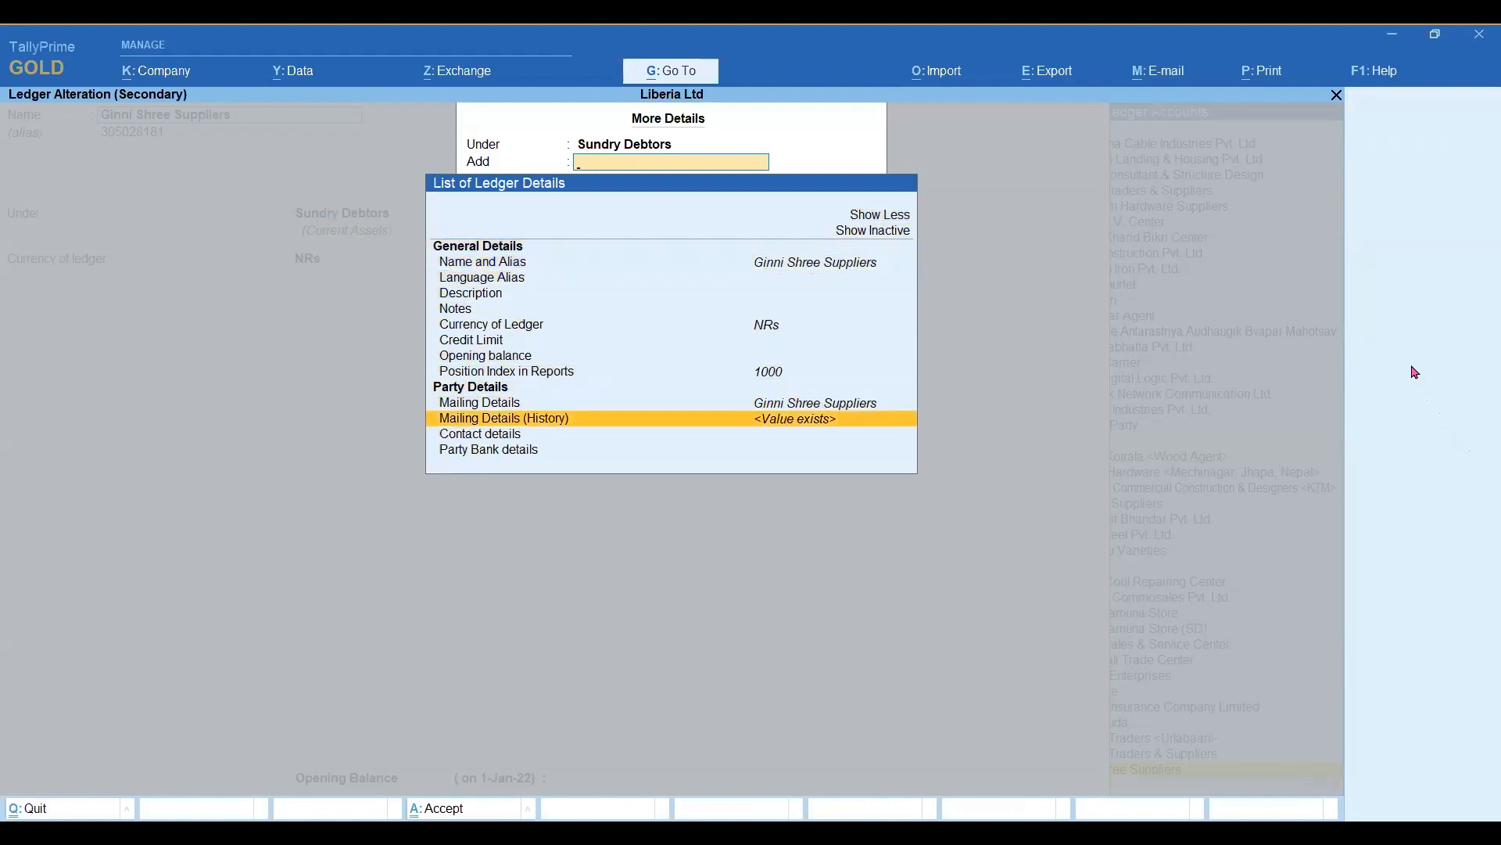
{"action": "key", "text": "Down"}
{"action": "key", "text": "Return"}
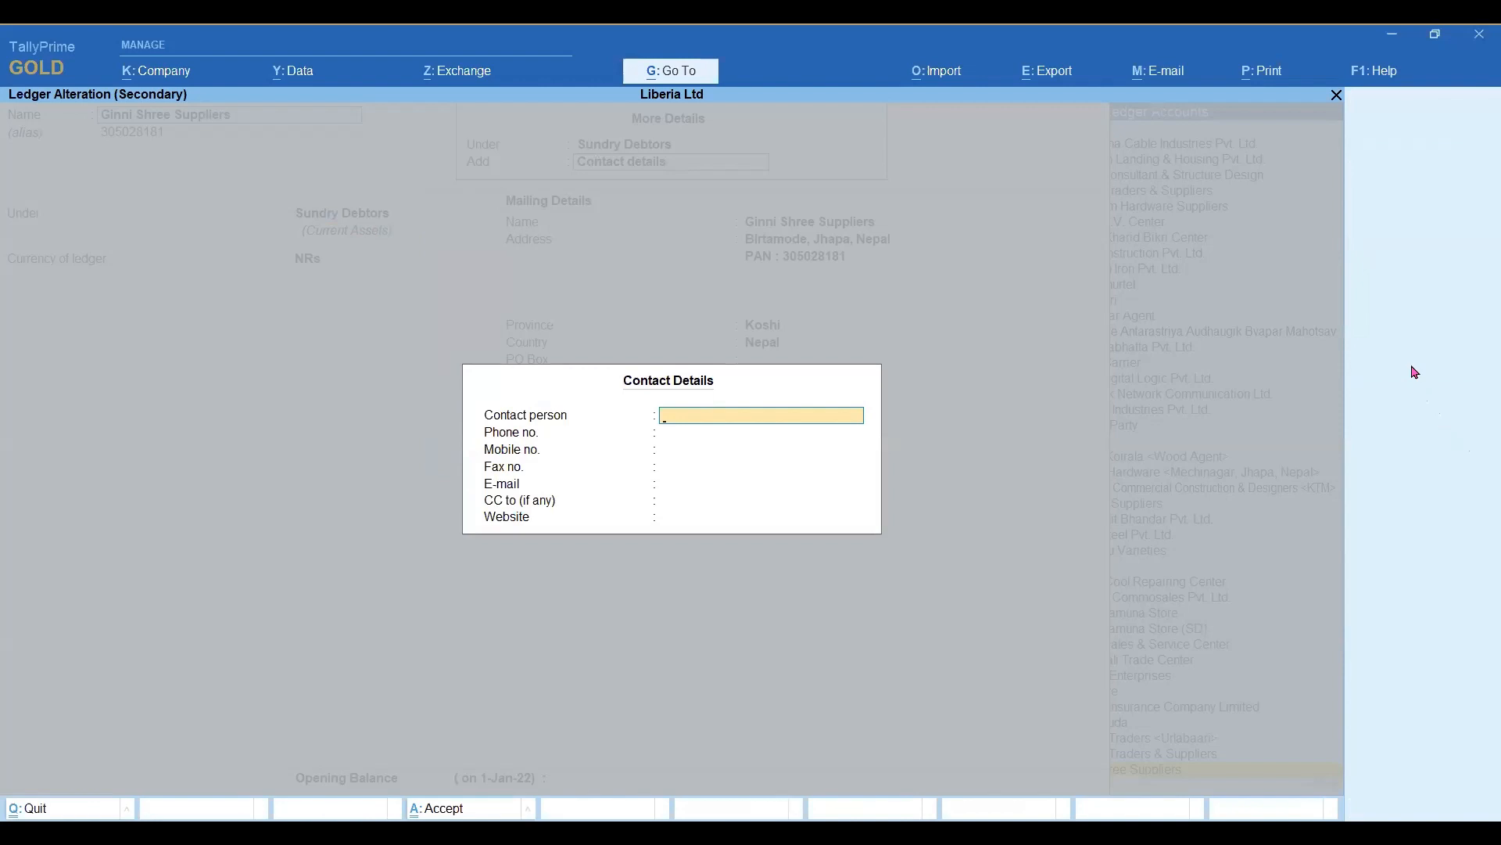
Enter the contact person's name and leave the phone, mobile and fax numbers blank.
{"action": "type", "text": "Ginni"}
{"action": "key", "text": "Return"}
{"action": "key", "text": "Return"}
{"action": "key", "text": "Return"}
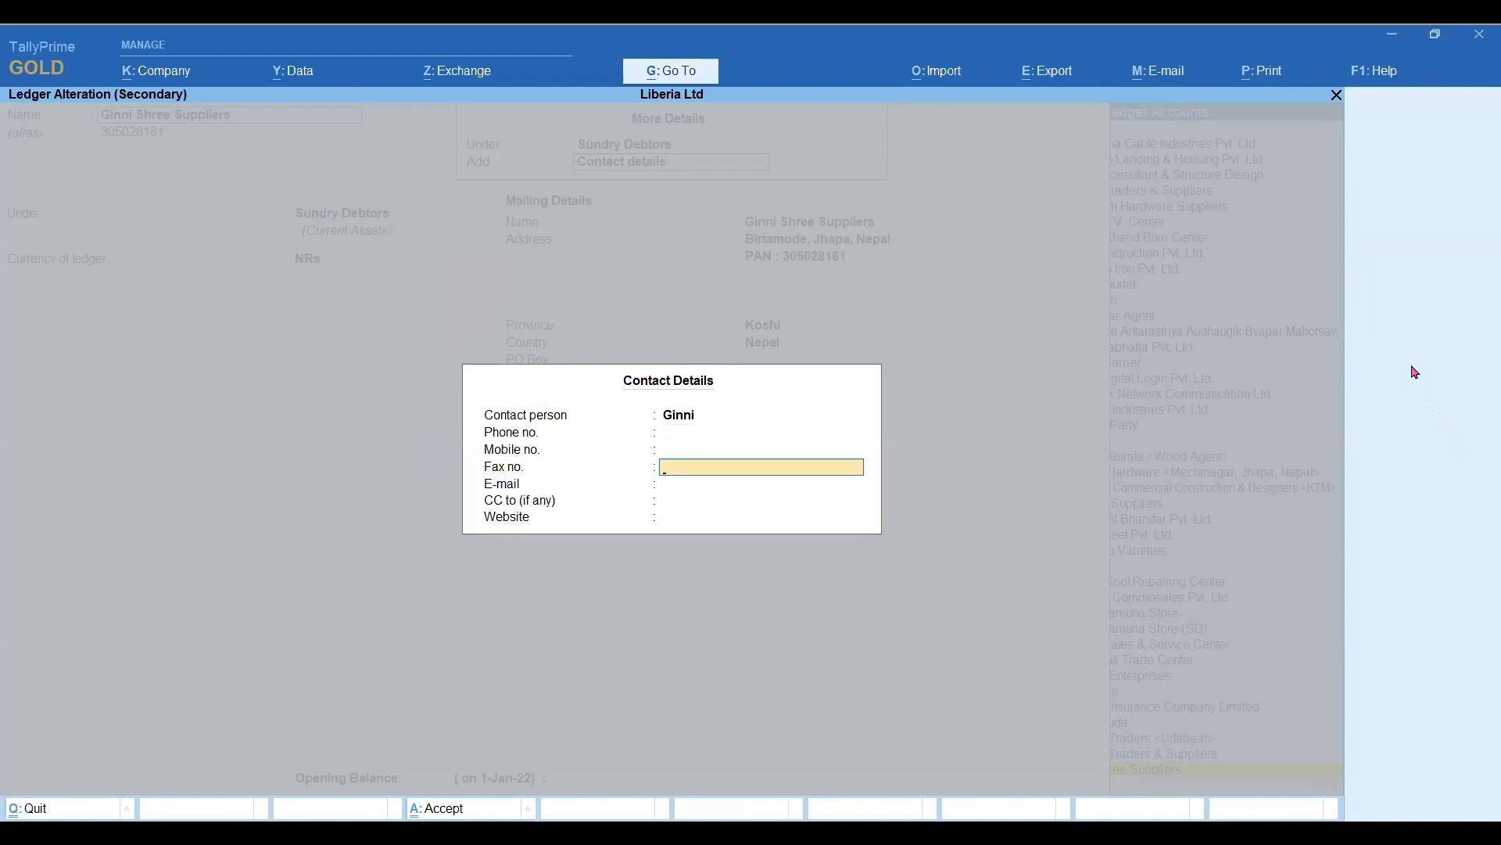
{"action": "key", "text": "Return"}
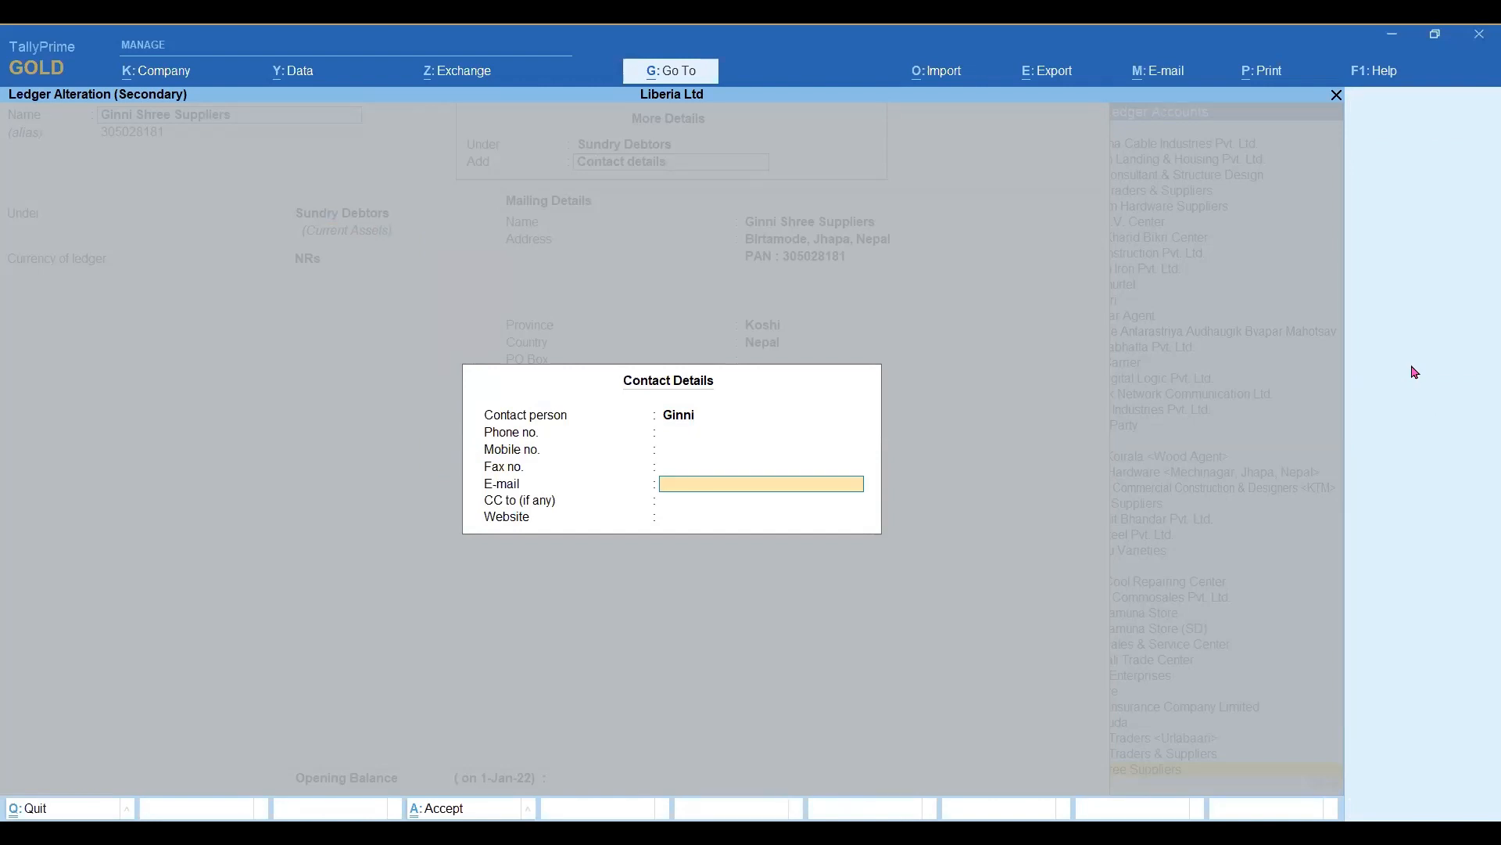
Enter the contact's e-mail address, leave the CC and website blank, and accept the contact details.
{"action": "key", "text": "Return"}
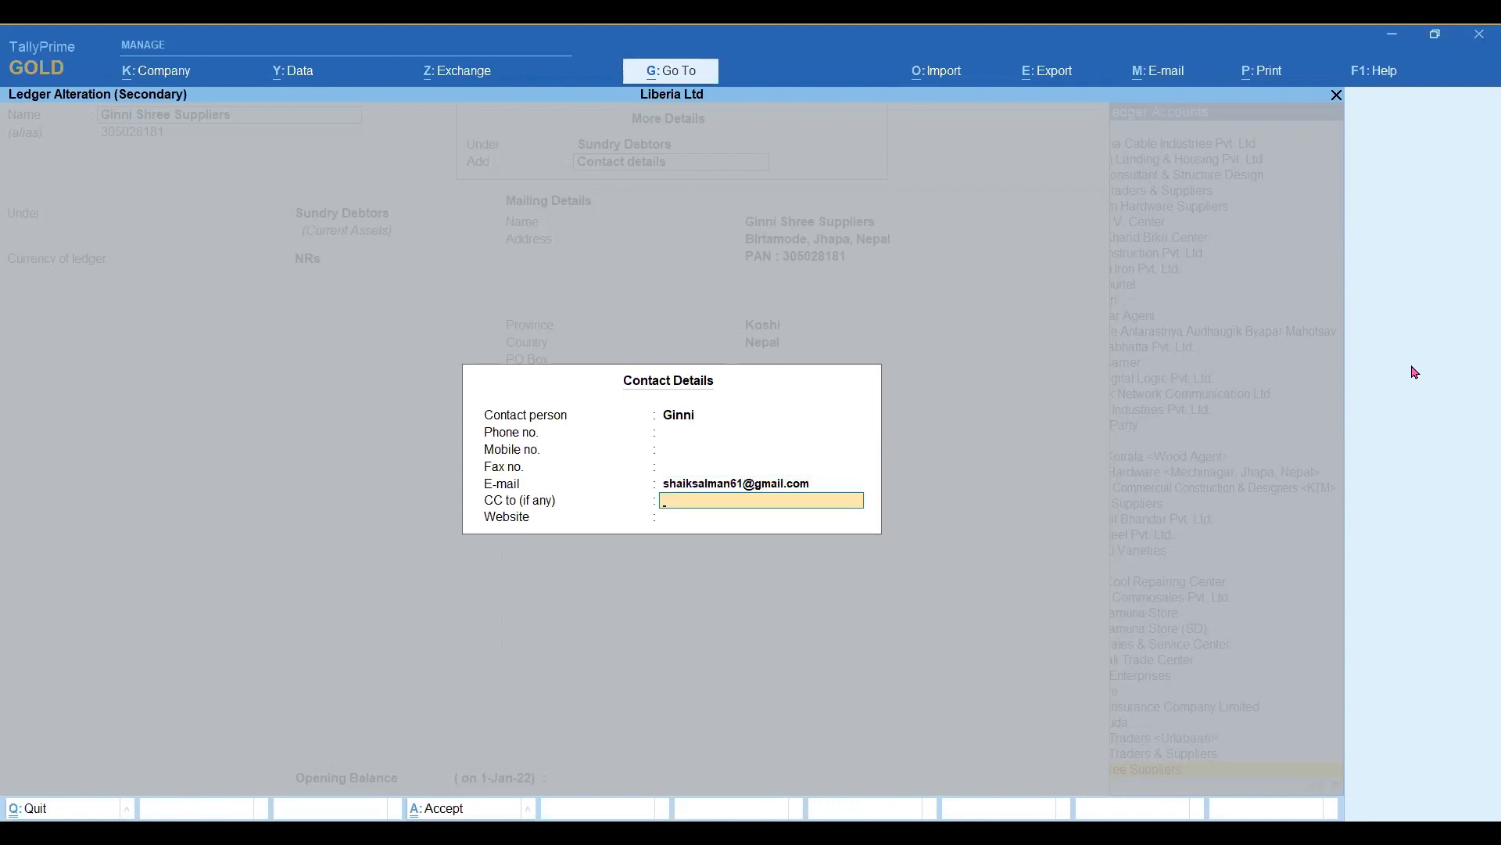
{"action": "key", "text": "Return"}
{"action": "key", "text": "Return"}
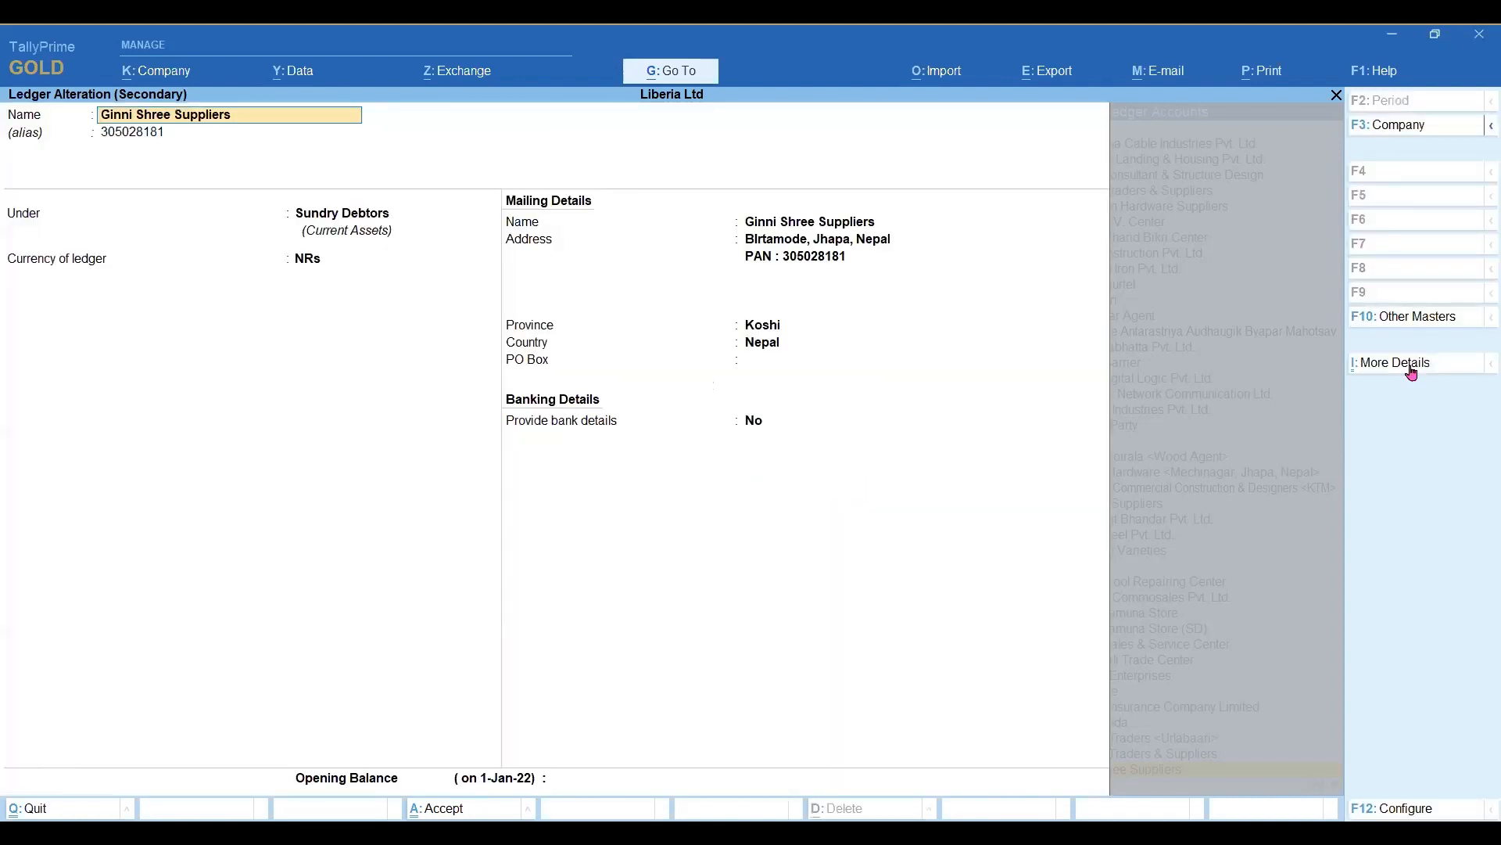
Keep the remaining mailing details of the Ginni Shree Suppliers ledger and save the ledger.
{"action": "key", "text": "Return"}
{"action": "key", "text": "Return"}
{"action": "key", "text": "Return"}
{"action": "key", "text": "Return"}
{"action": "key", "text": "Return"}
{"action": "key", "text": "Return"}
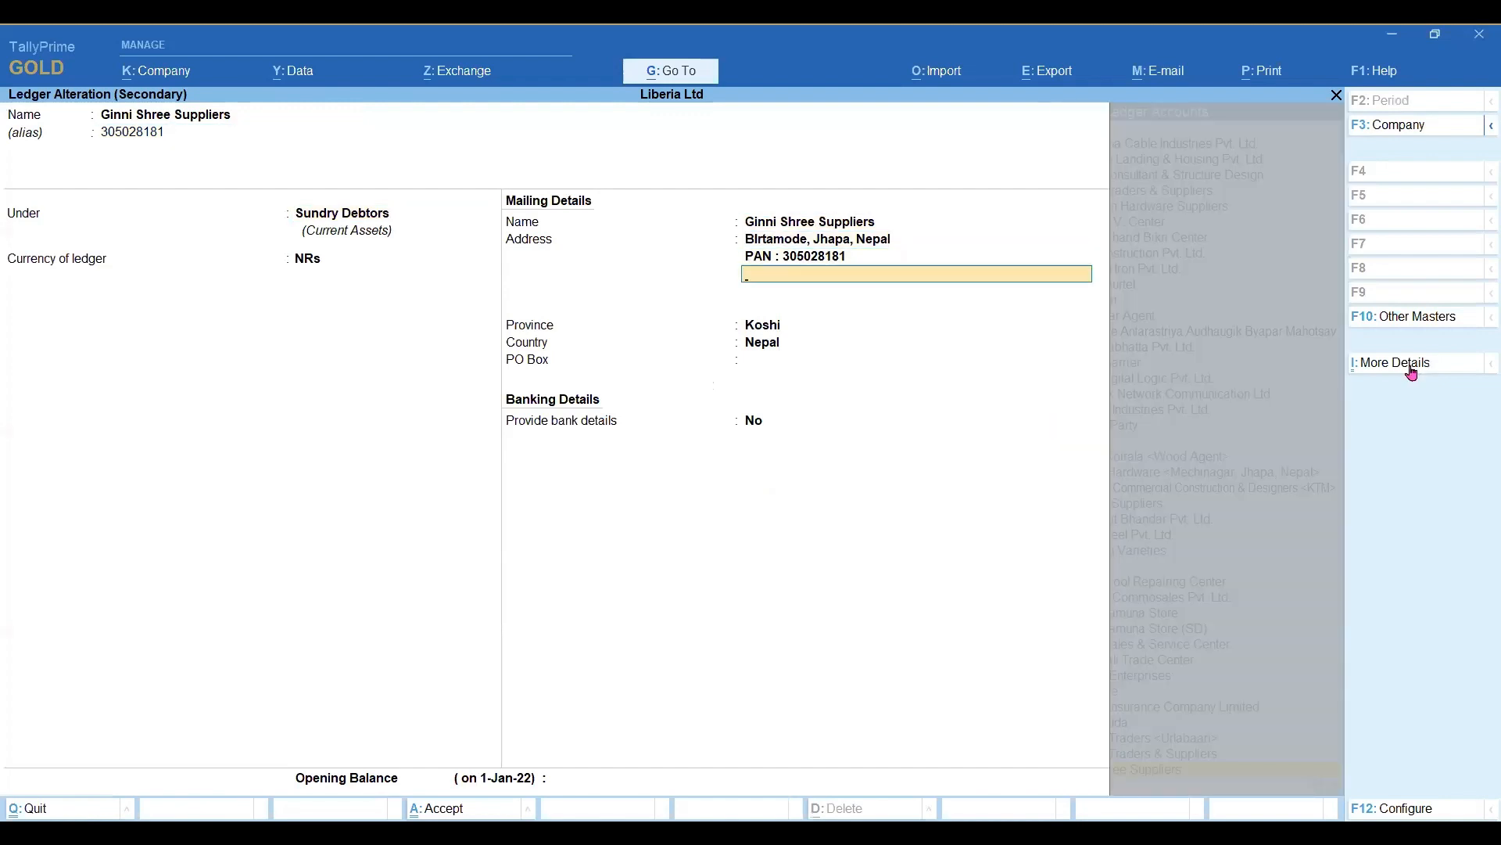
{"action": "key", "text": "Return"}
{"action": "key", "text": "Return"}
{"action": "key", "text": "Return"}
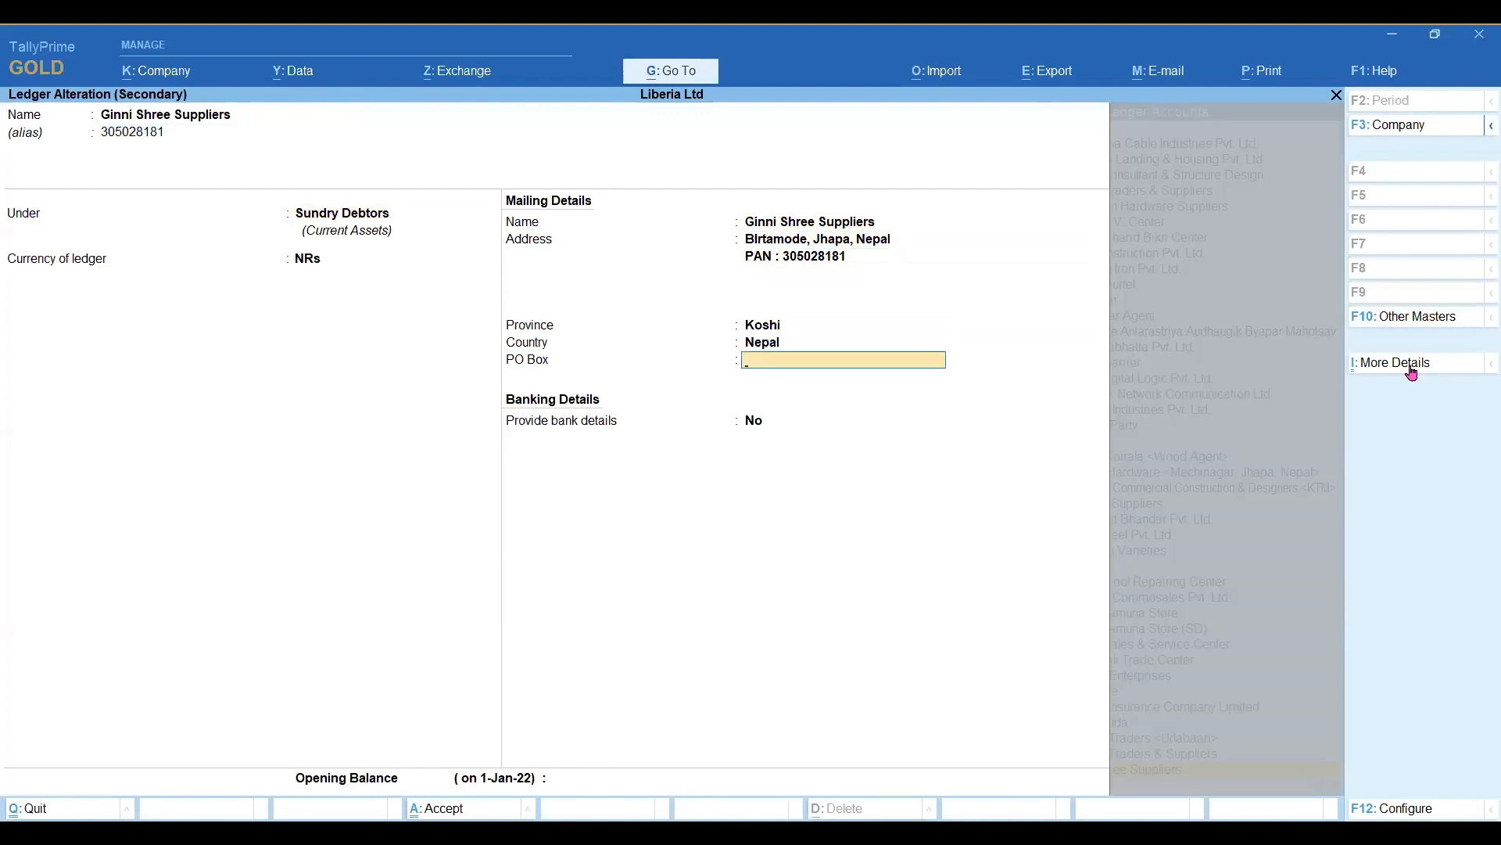
{"action": "key", "text": "ctrl"}
{"action": "key", "text": "ctrl+a"}
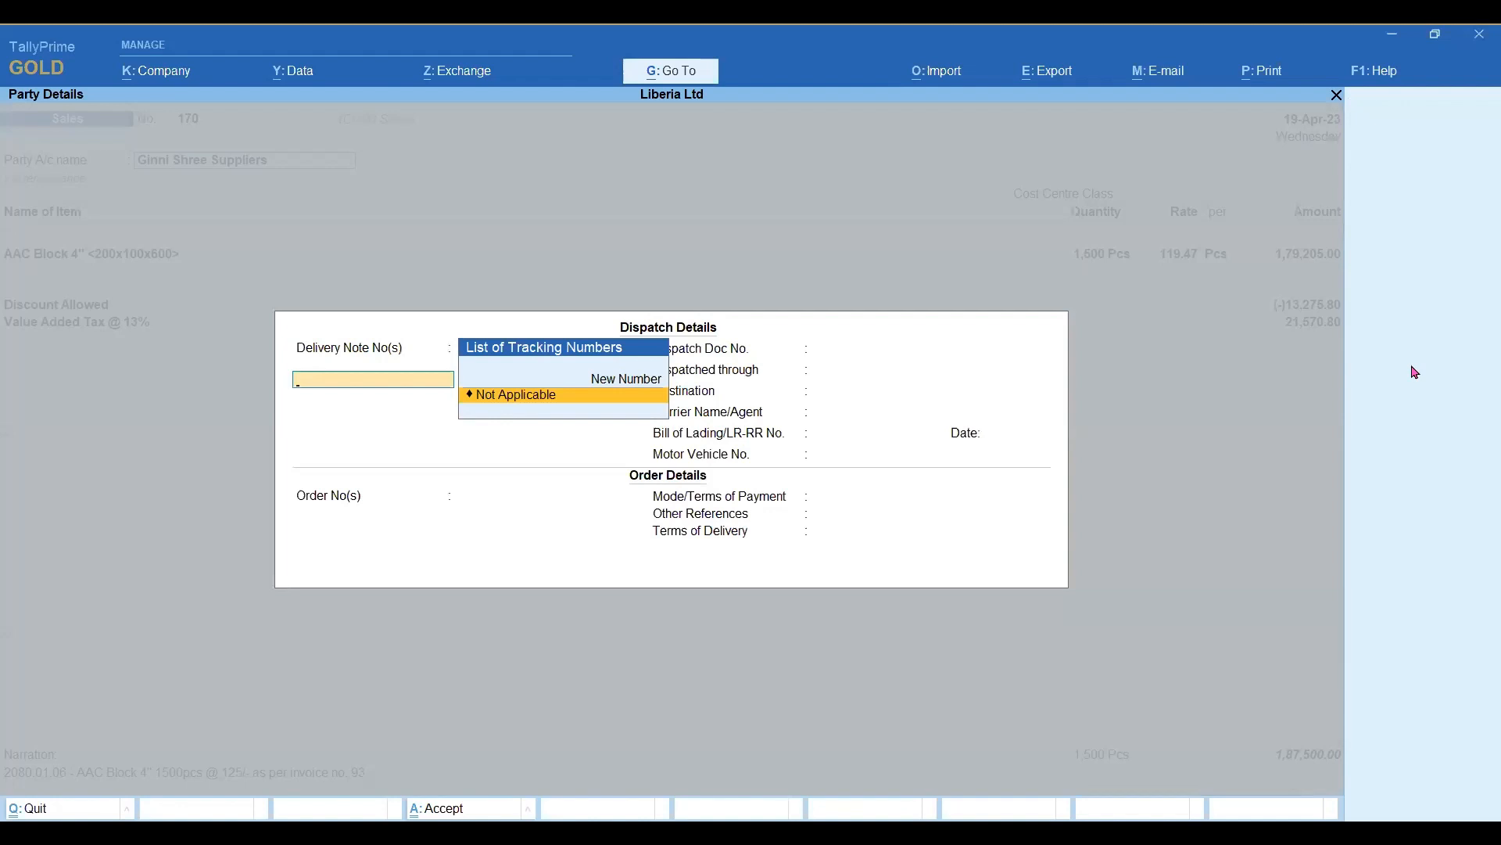
Dismiss the dispatch details and save the Ginni Shree Suppliers sales voucher.
{"action": "key", "text": "Escape"}
{"action": "key", "text": "ctrl+a"}
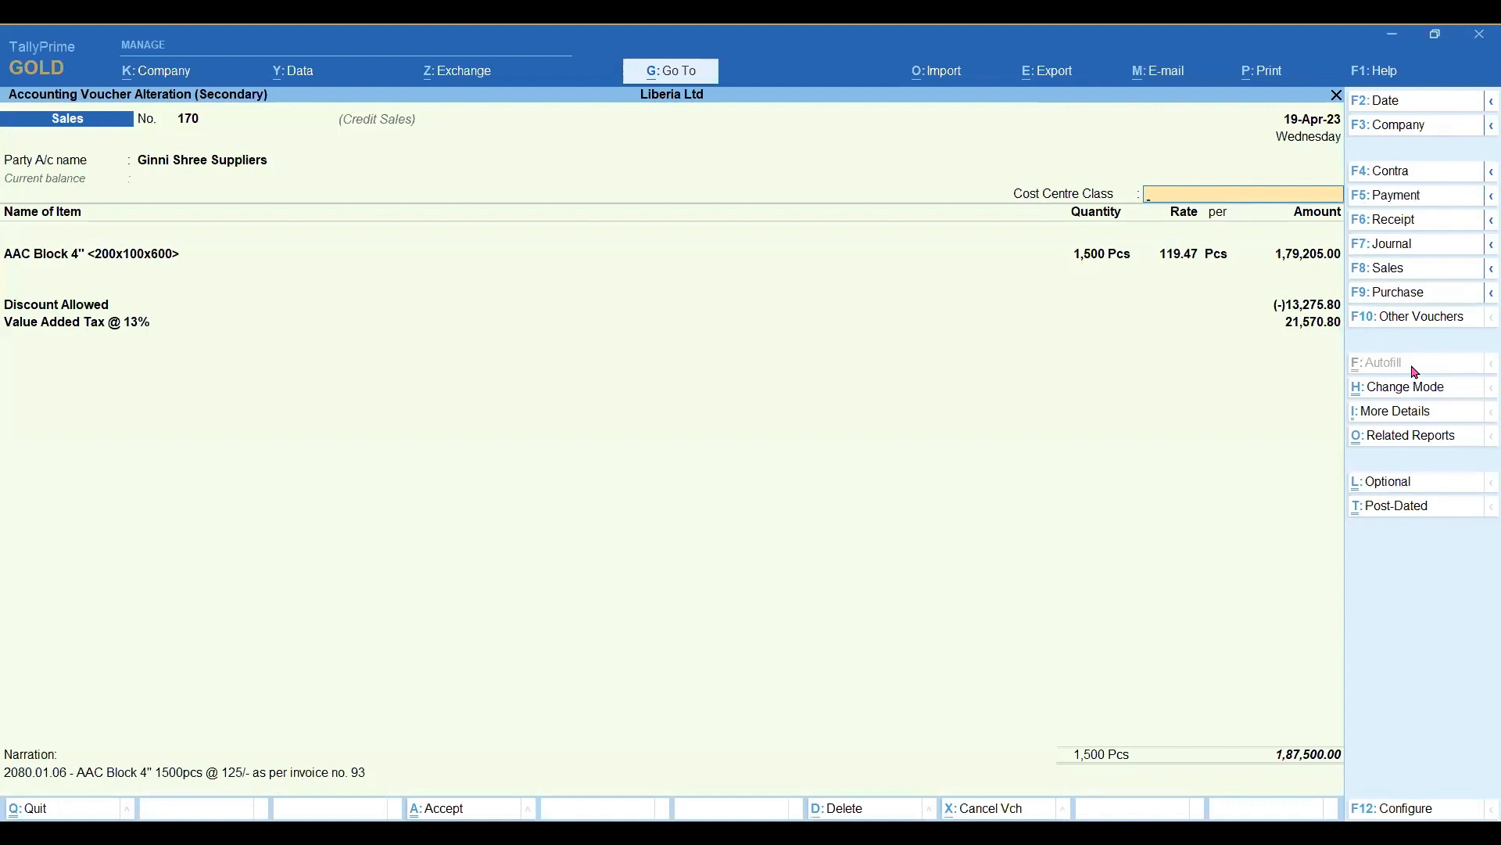
{"action": "key", "text": "ctrl+a"}
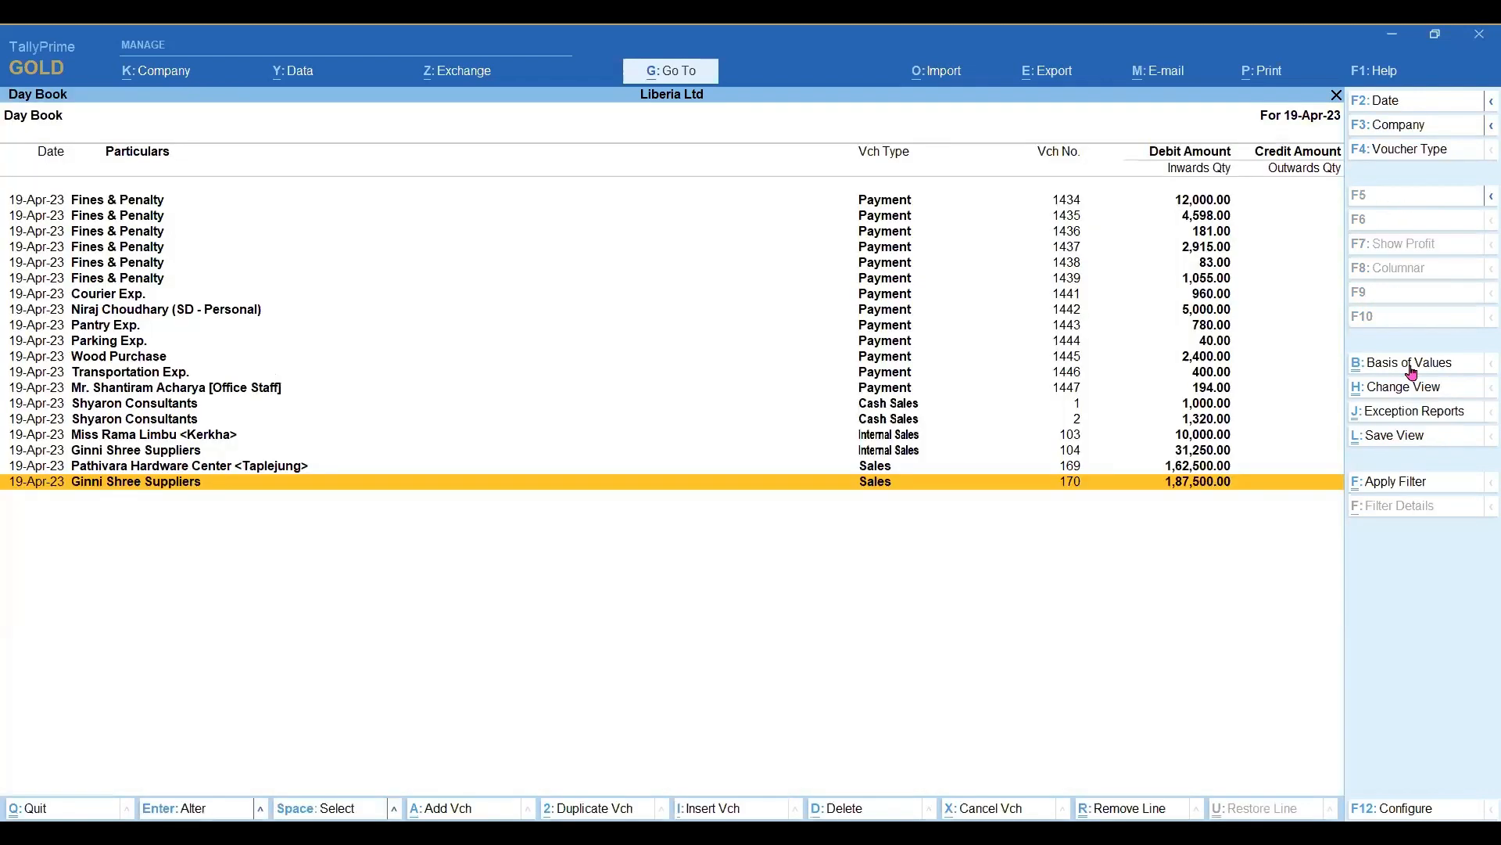
Open the Ginni Shree Suppliers sales voucher no. 170 and start e-mailing it as the current report.
{"action": "key", "text": "Return"}
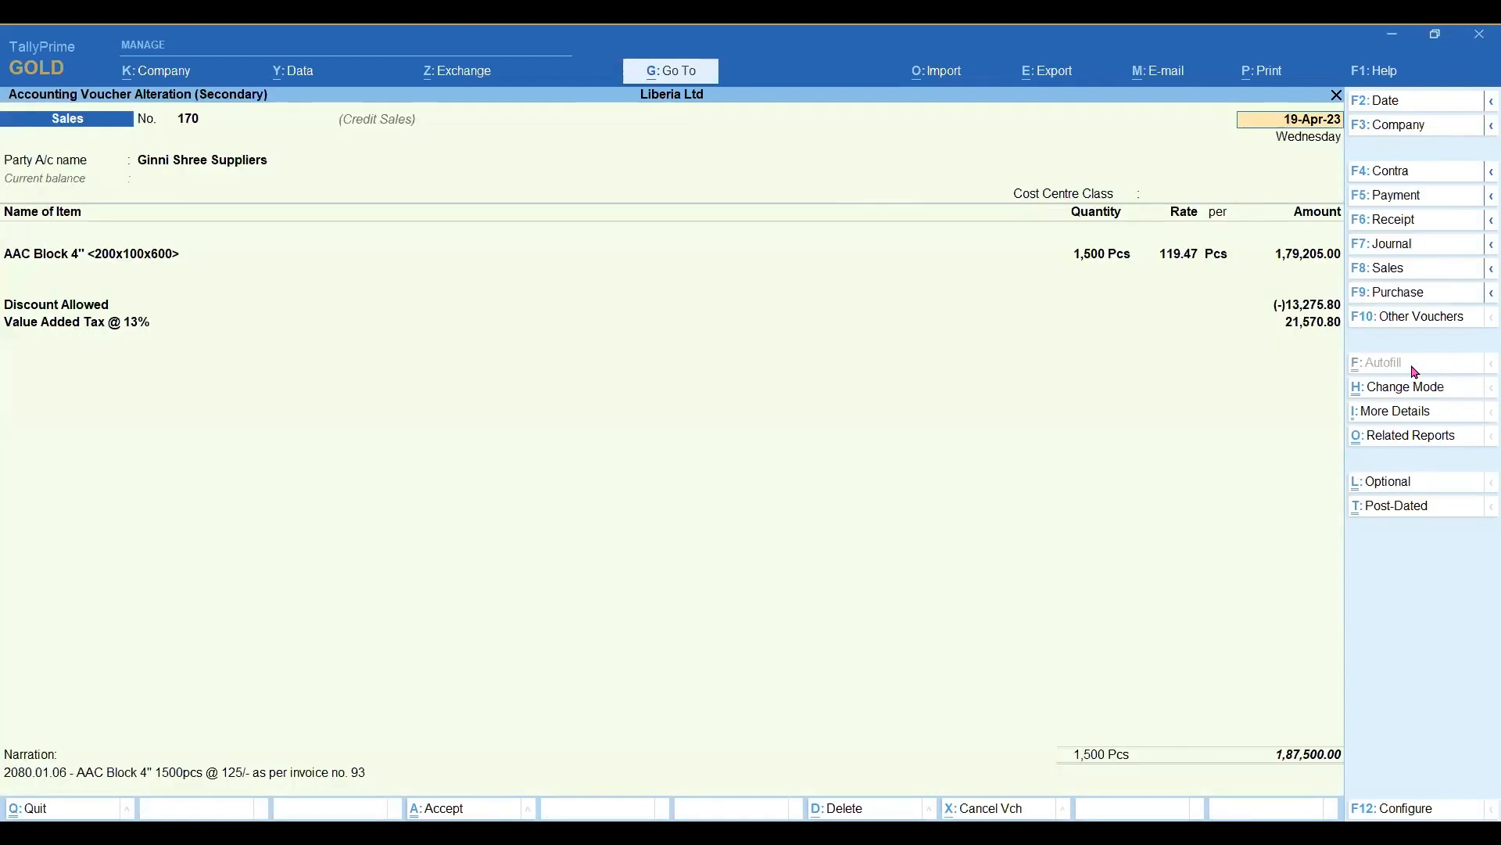
{"action": "key", "text": "alt+m"}
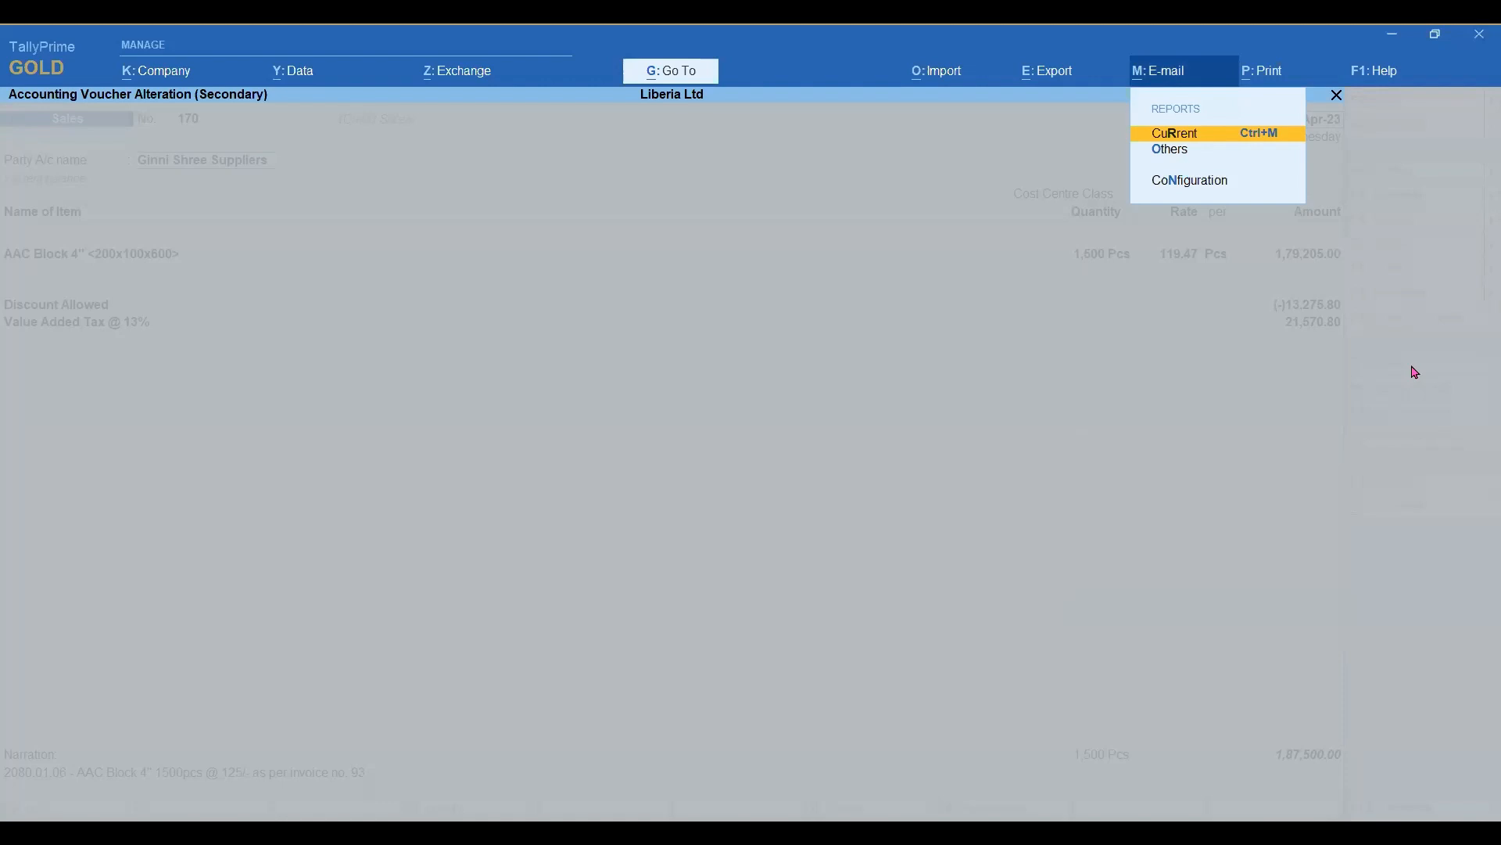
{"action": "key", "text": "Down"}
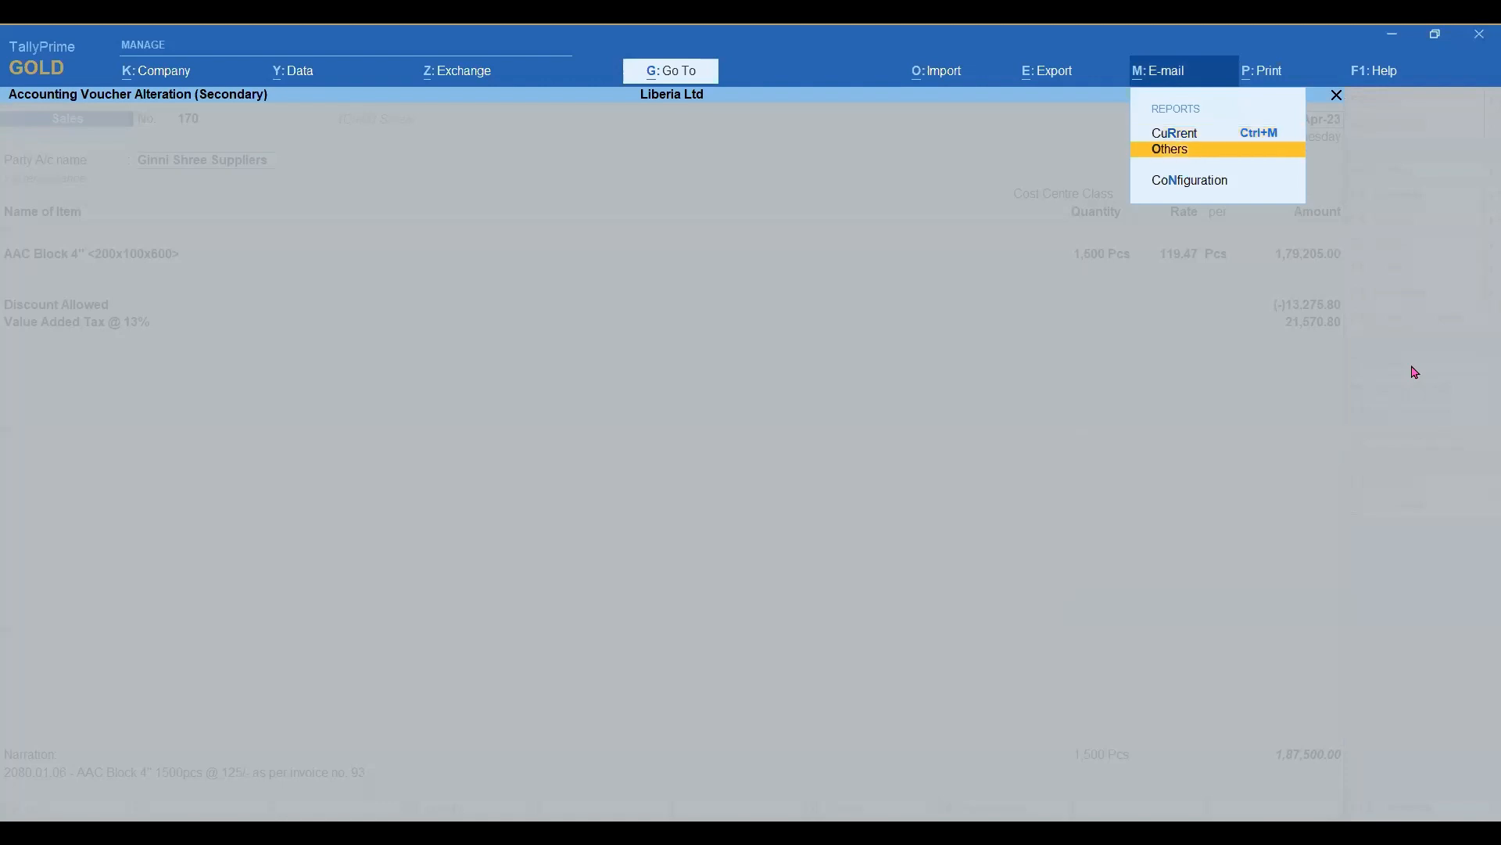
{"action": "key", "text": "Up"}
{"action": "key", "text": "Down"}
{"action": "key", "text": "Up"}
{"action": "key", "text": "Return"}
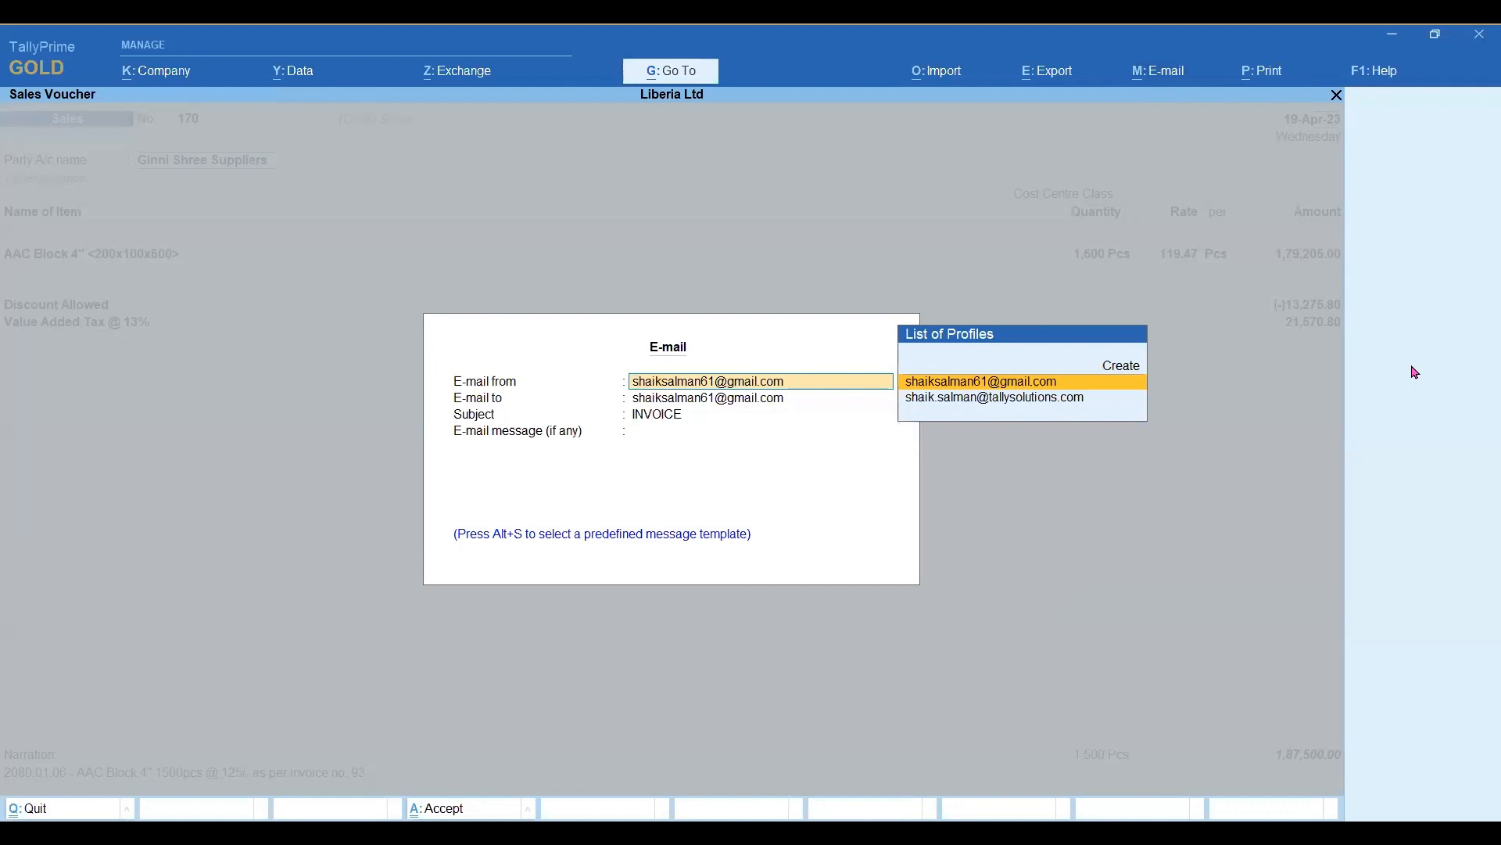
Choose the tallysolutions.com profile as the sender and keep the address stored for Ginni Shree Suppliers as the recipient.
{"action": "key", "text": "Down"}
{"action": "key", "text": "Return"}
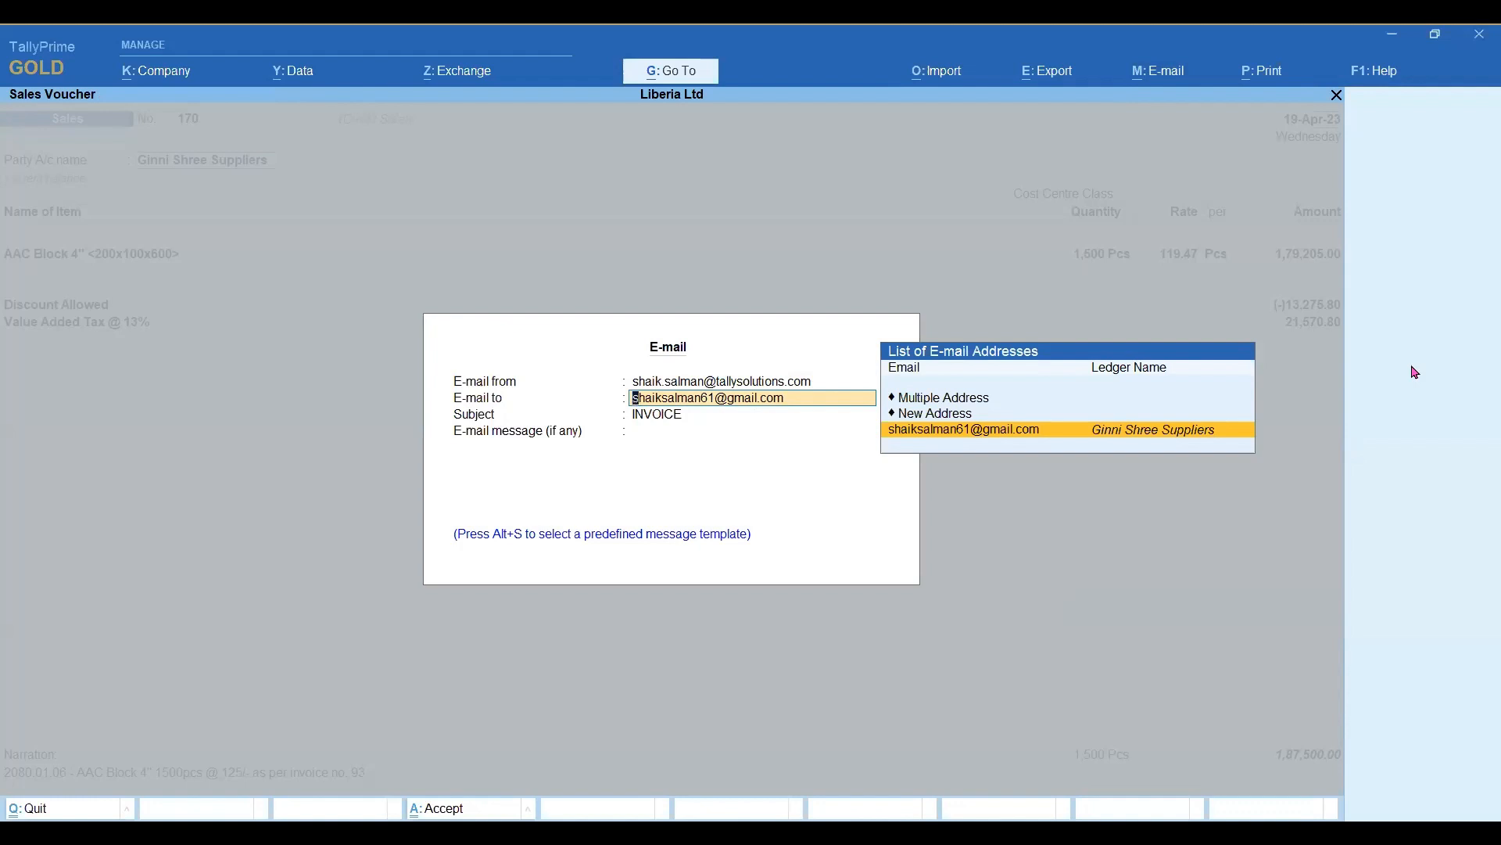
{"action": "key", "text": "Return"}
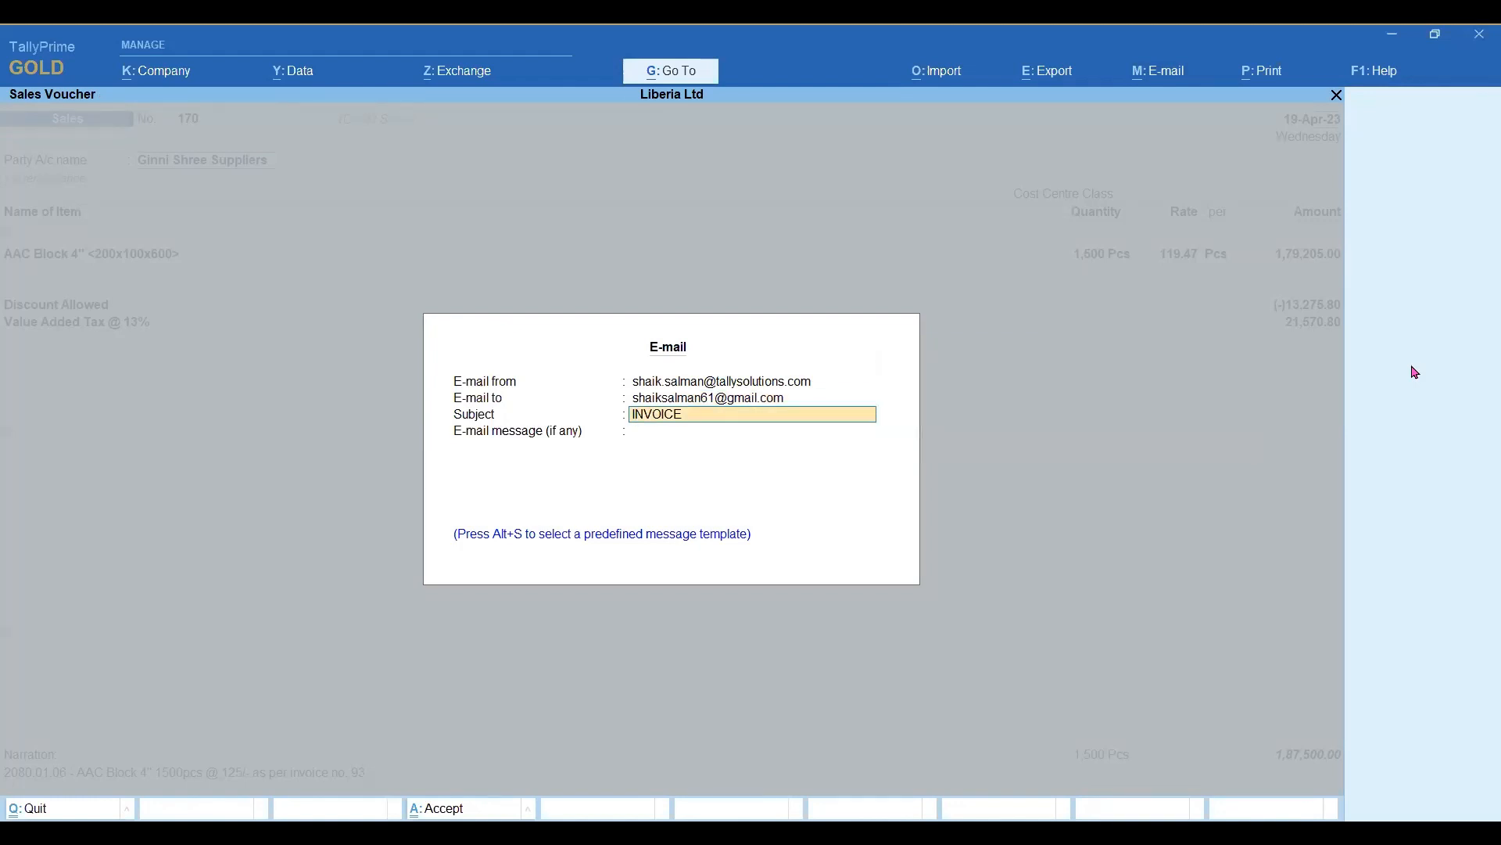
Try the New Address and Multiple Address recipient options, adding the address stored for Ginni Shree Suppliers to the multiple selection.
{"action": "key", "text": "shift+Tab"}
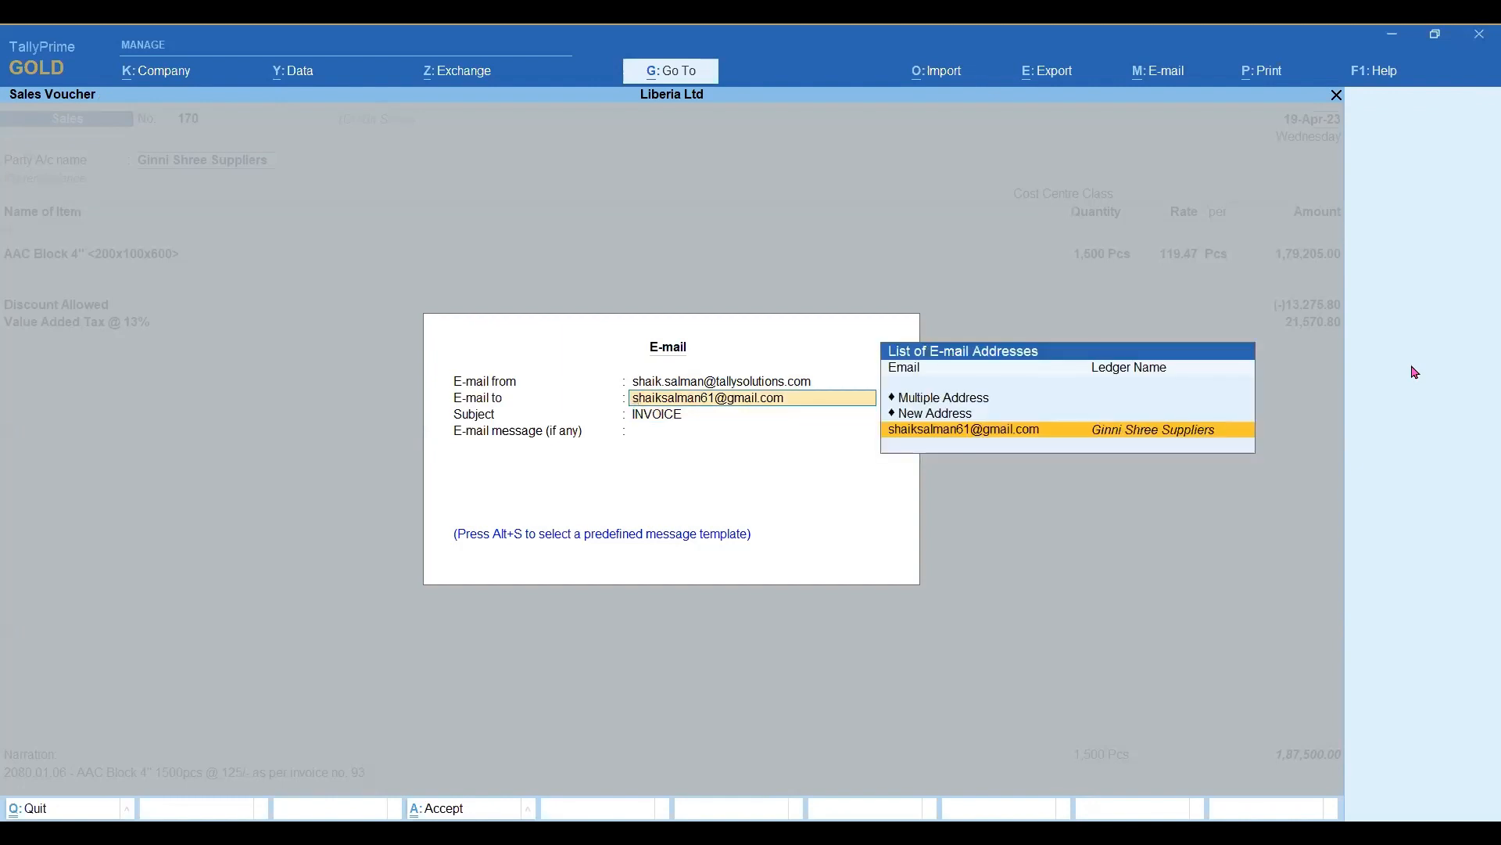
{"action": "key", "text": "Up"}
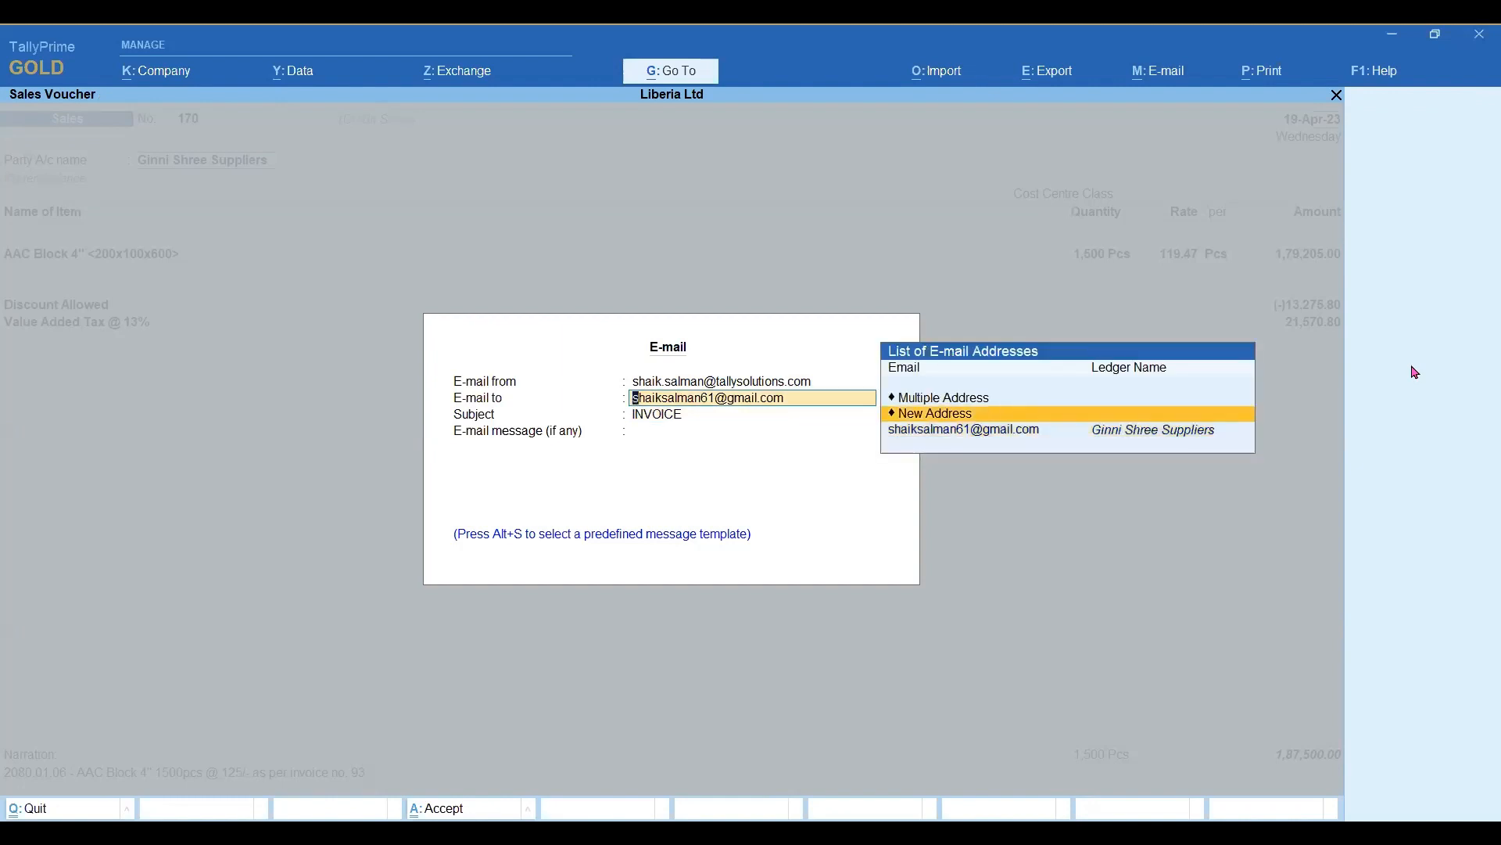
{"action": "key", "text": "Return"}
{"action": "key", "text": "Escape"}
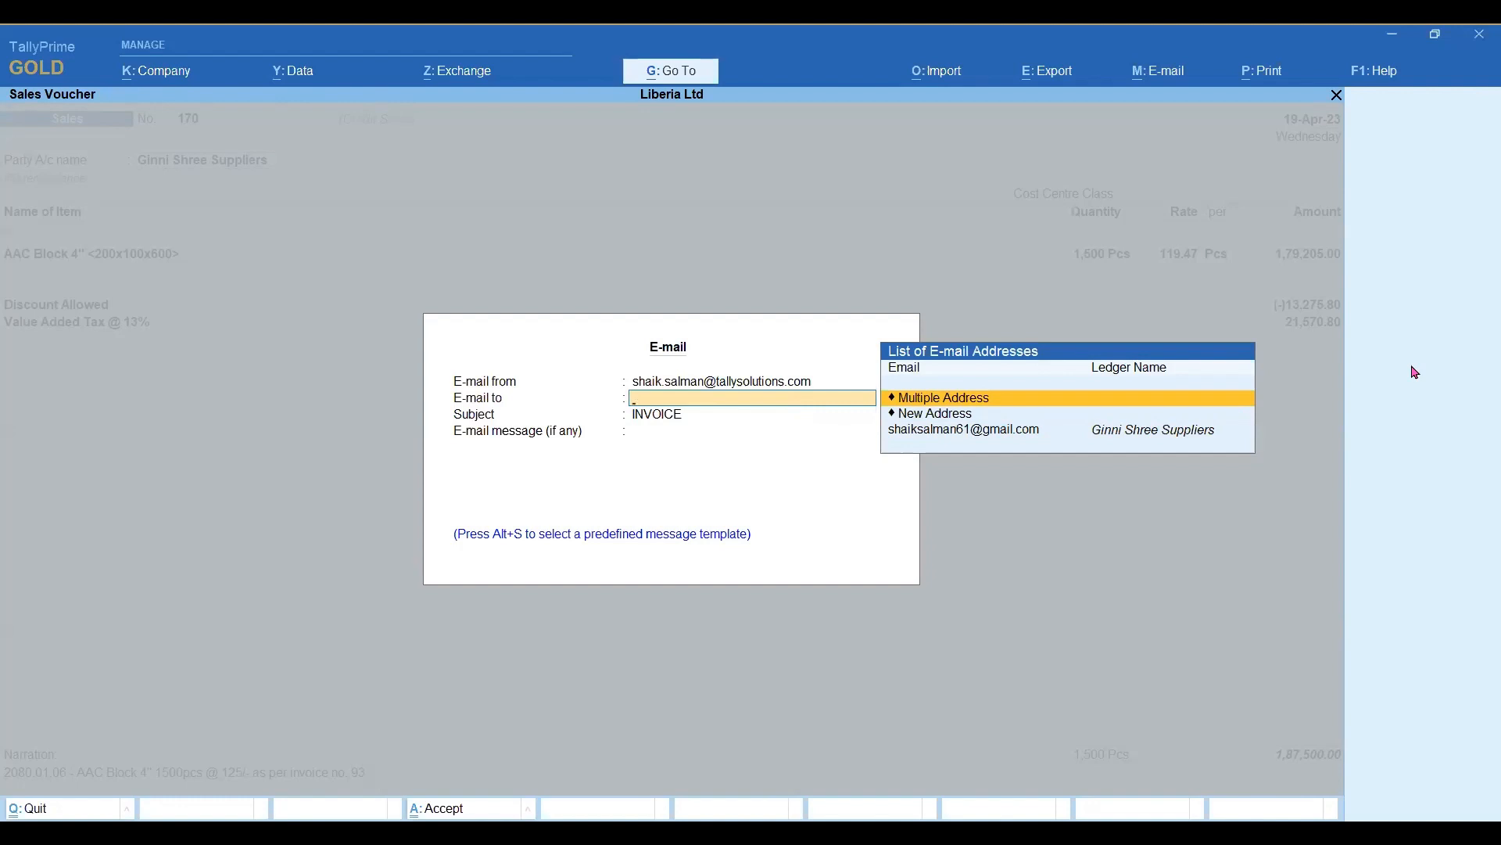
{"action": "key", "text": "Return"}
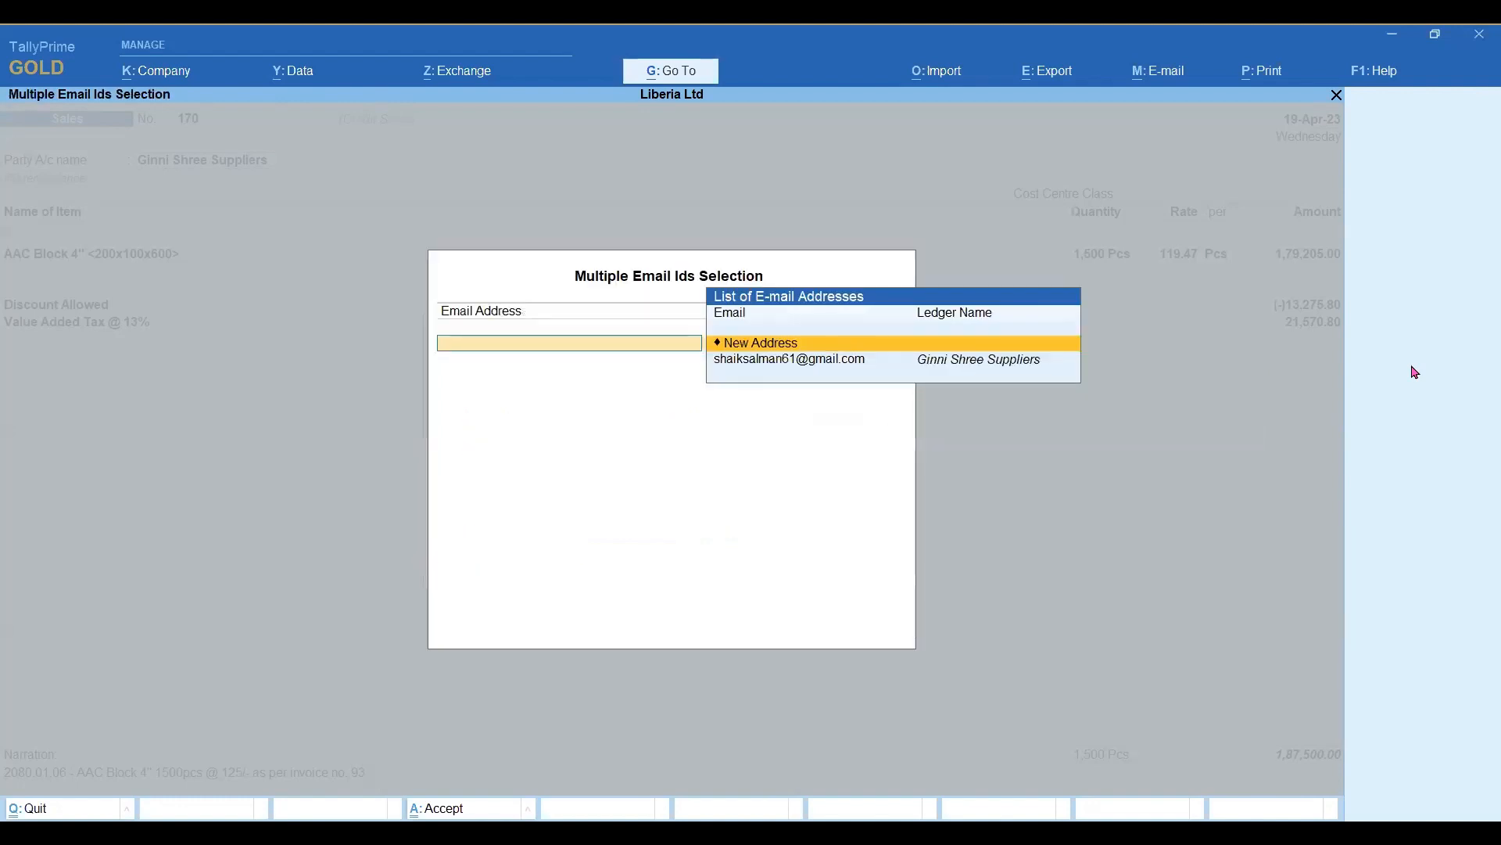
{"action": "key", "text": "Down"}
{"action": "key", "text": "Return"}
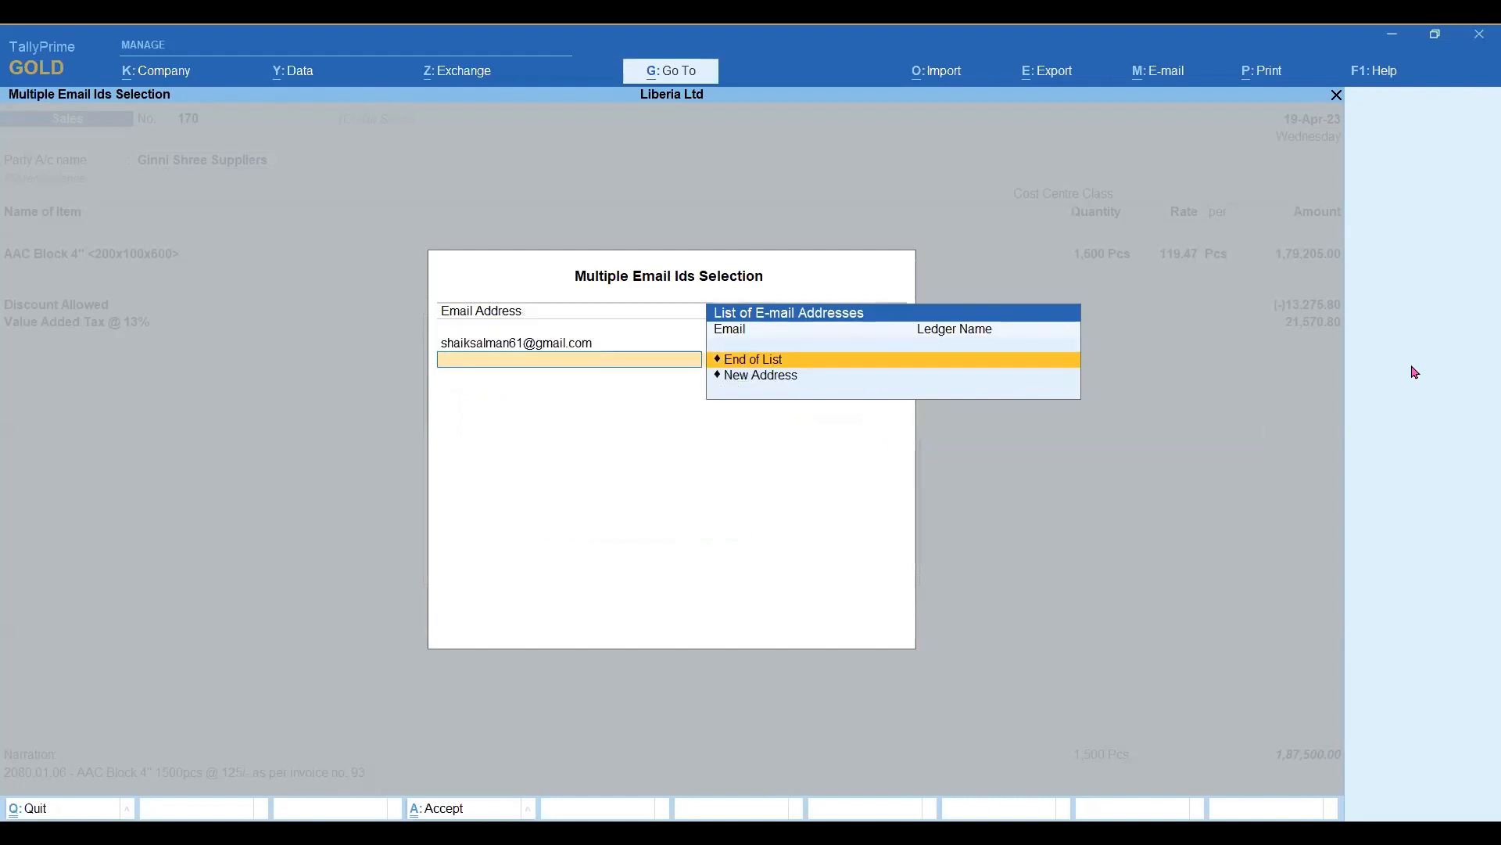
{"action": "key", "text": "Return"}
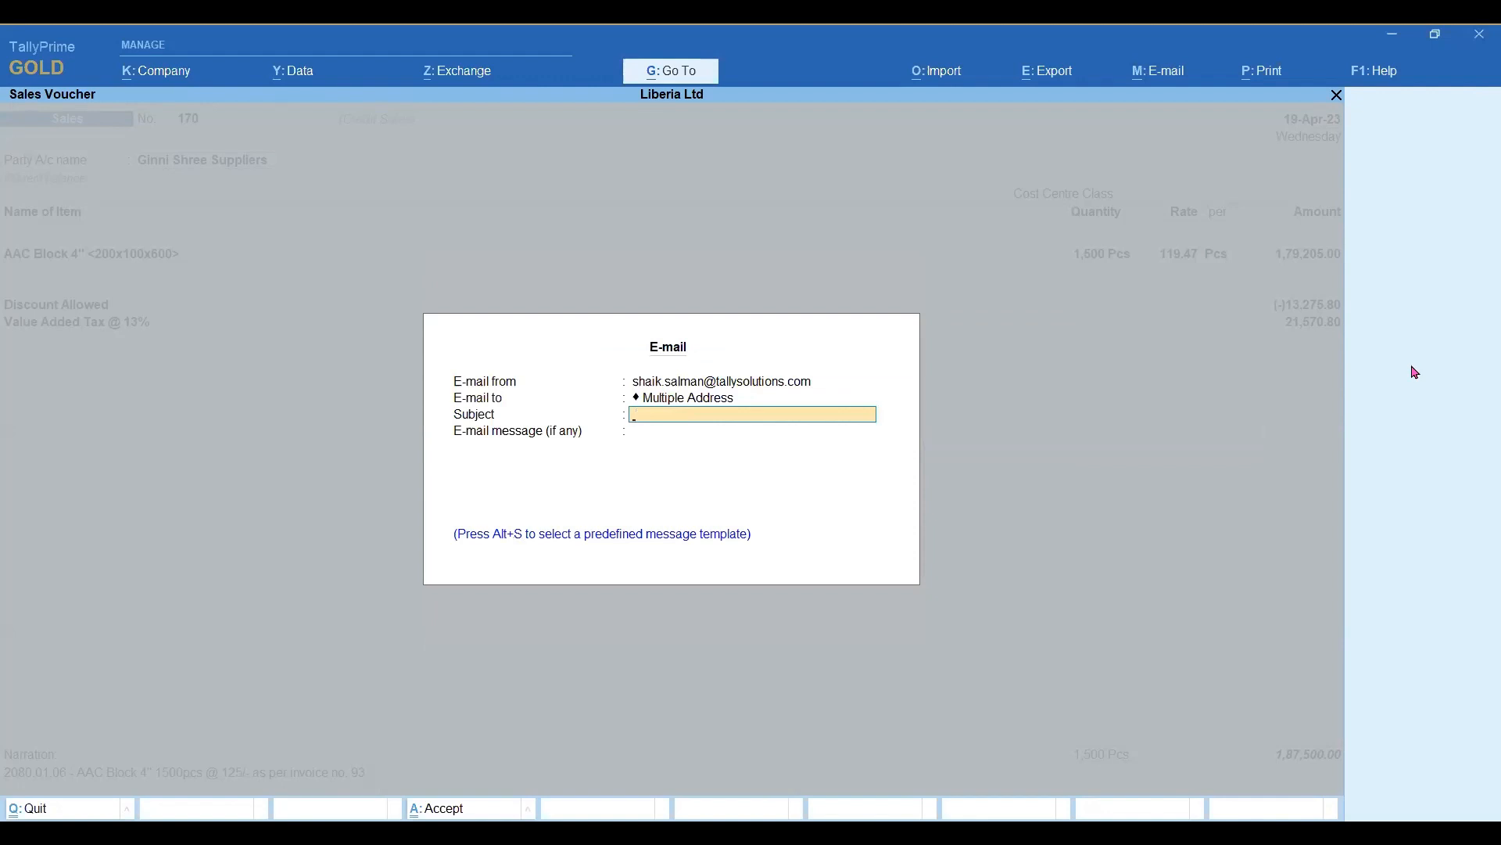
Set the recipient to the single address stored for Ginni Shree Suppliers, keep the subject INVOICE and enter the message PFA.
{"action": "key", "text": "BackSpace"}
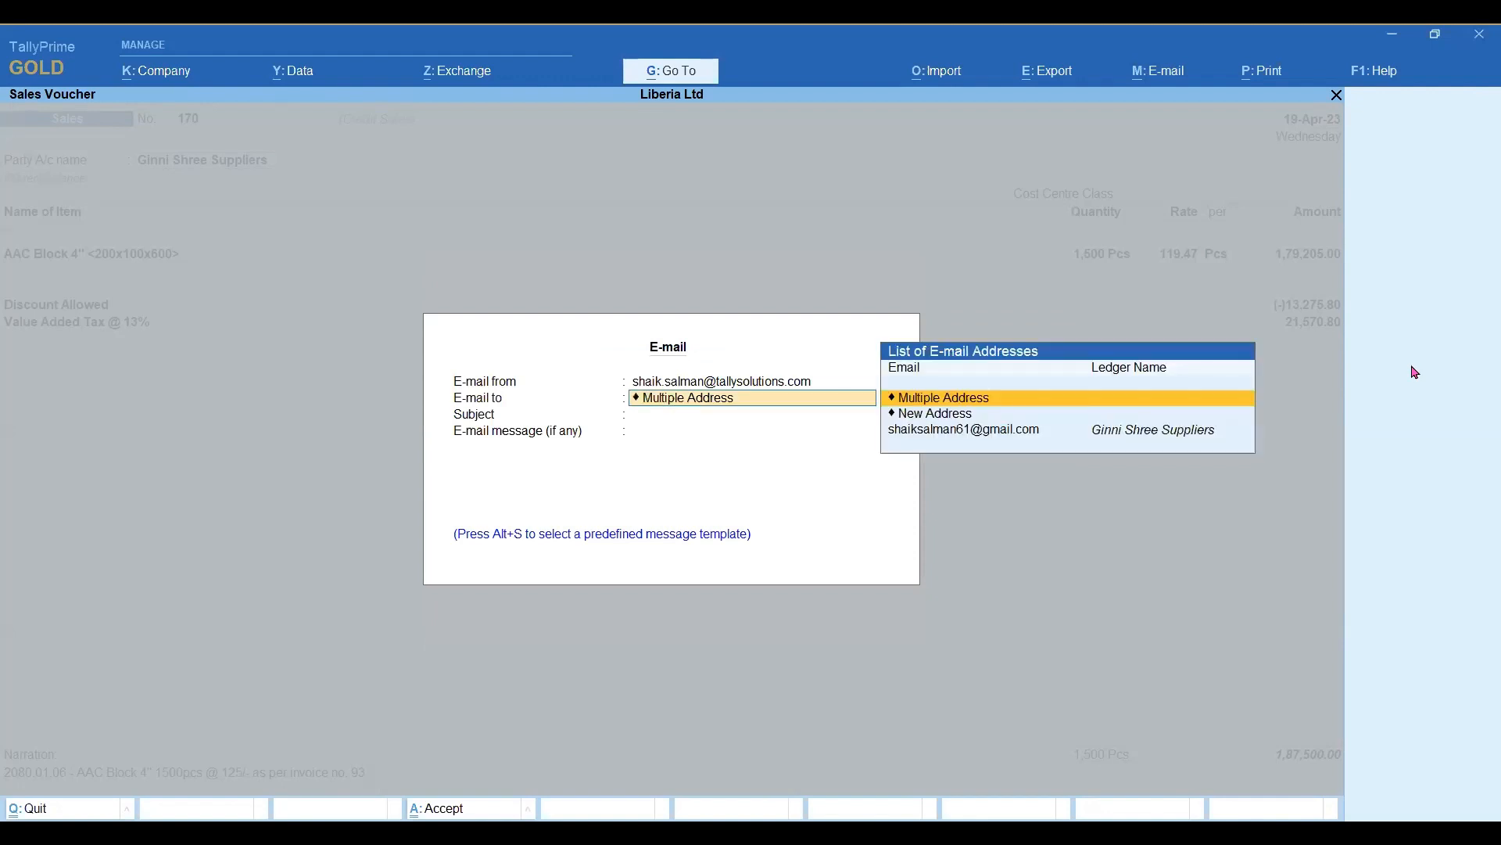
{"action": "key", "text": "Down"}
{"action": "key", "text": "Down"}
{"action": "key", "text": "Return"}
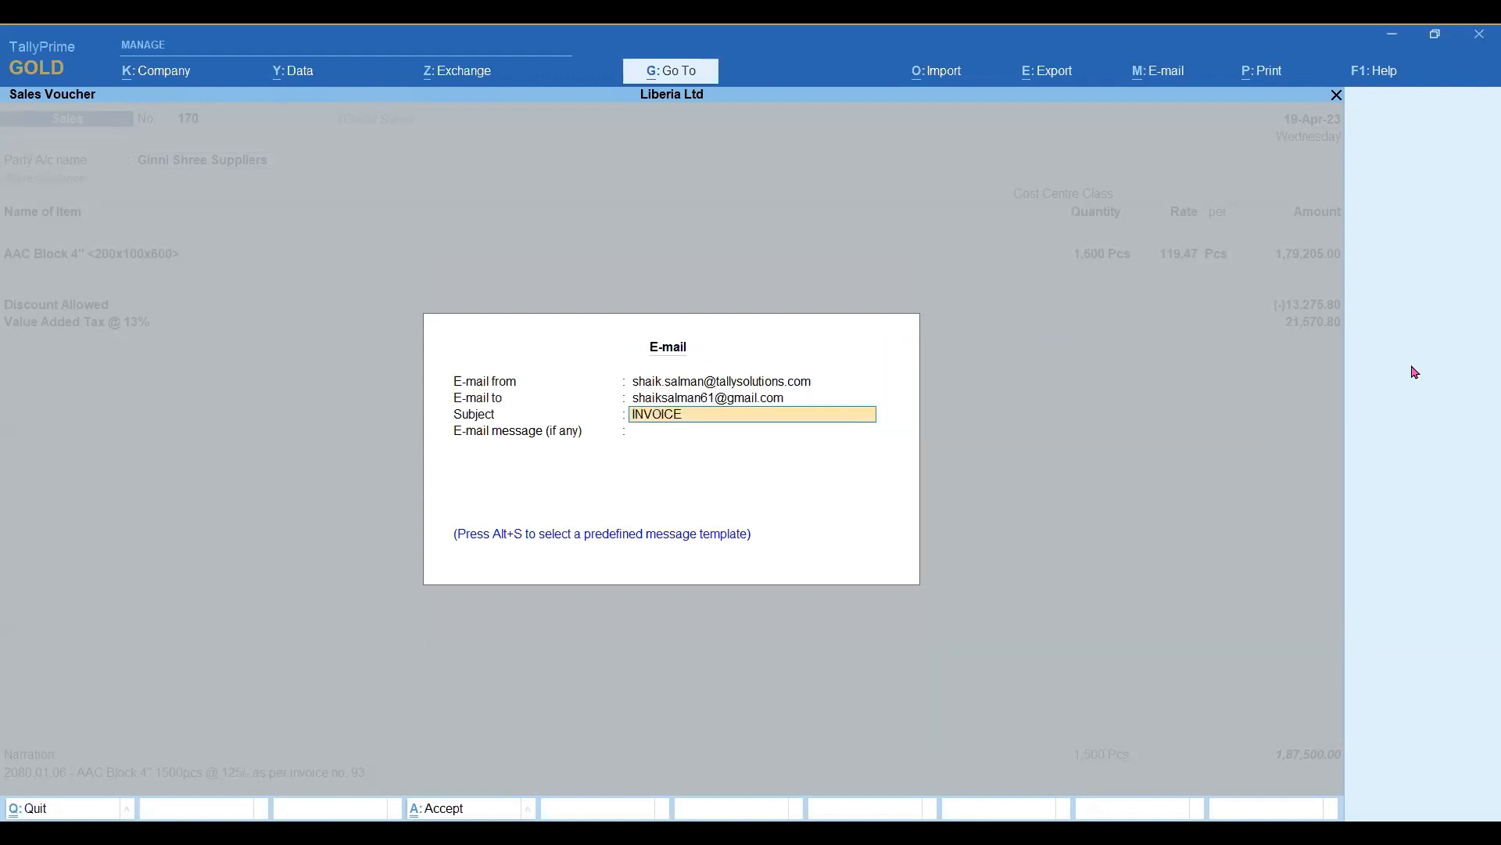
{"action": "key", "text": "Return"}
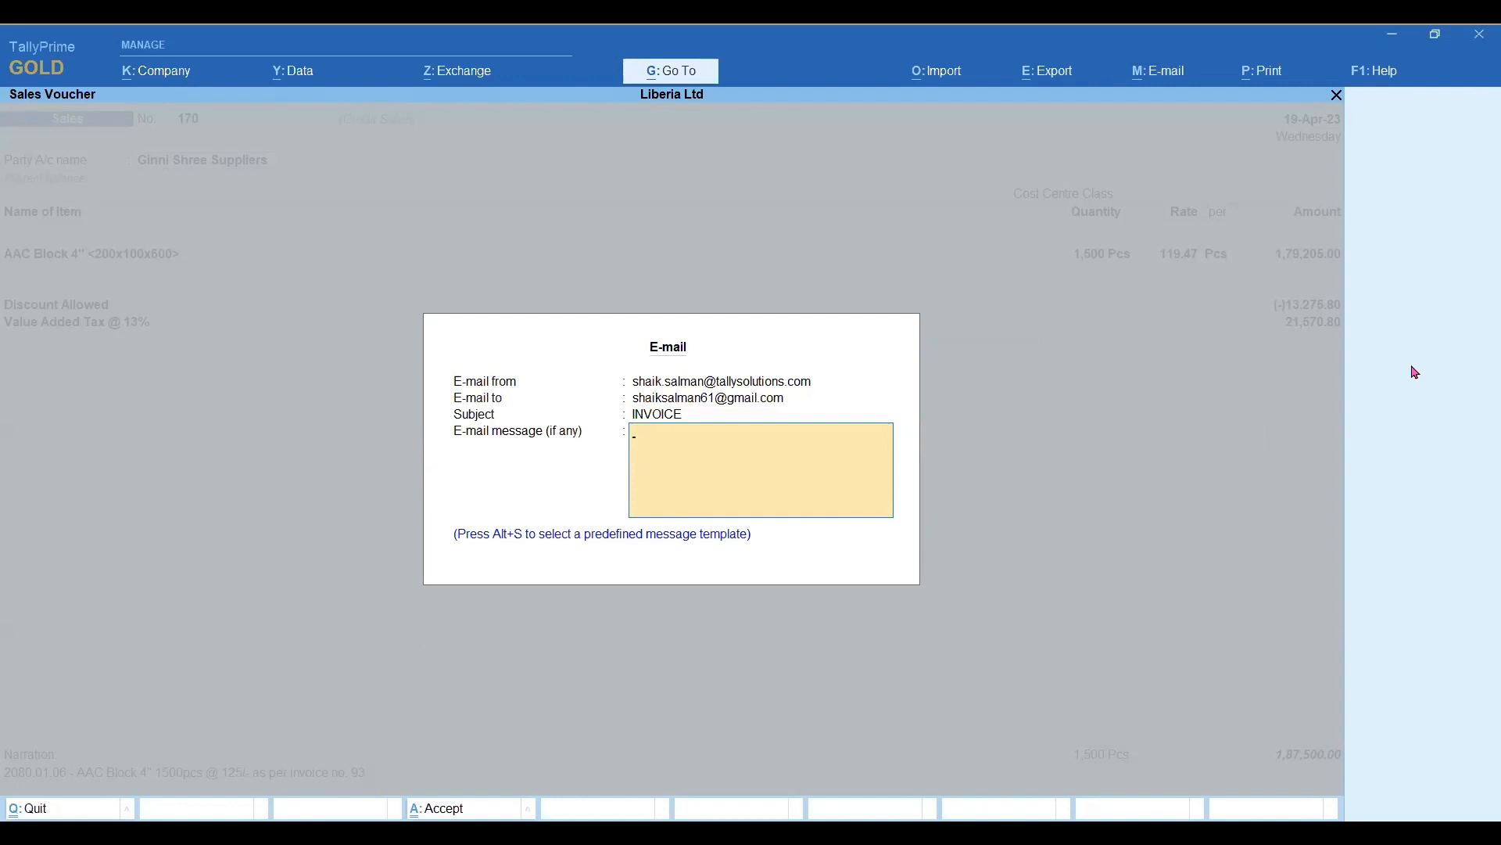
{"action": "type", "text": "PFA"}
{"action": "key", "text": "Return"}
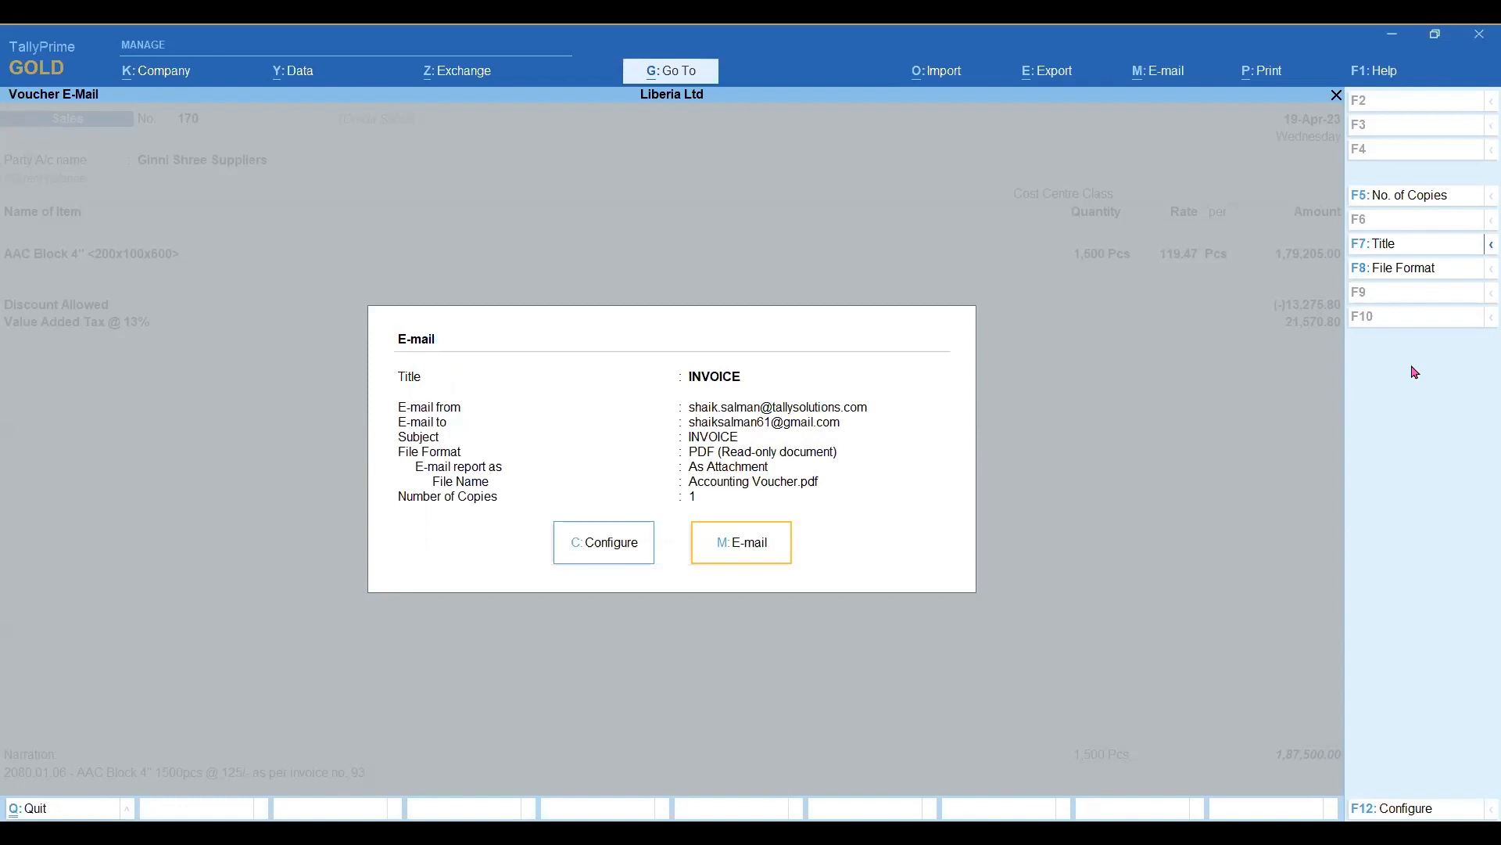
Review the voucher's e-mail configuration list, file format and number of copies, leaving the settings as they are.
{"action": "key", "text": "c"}
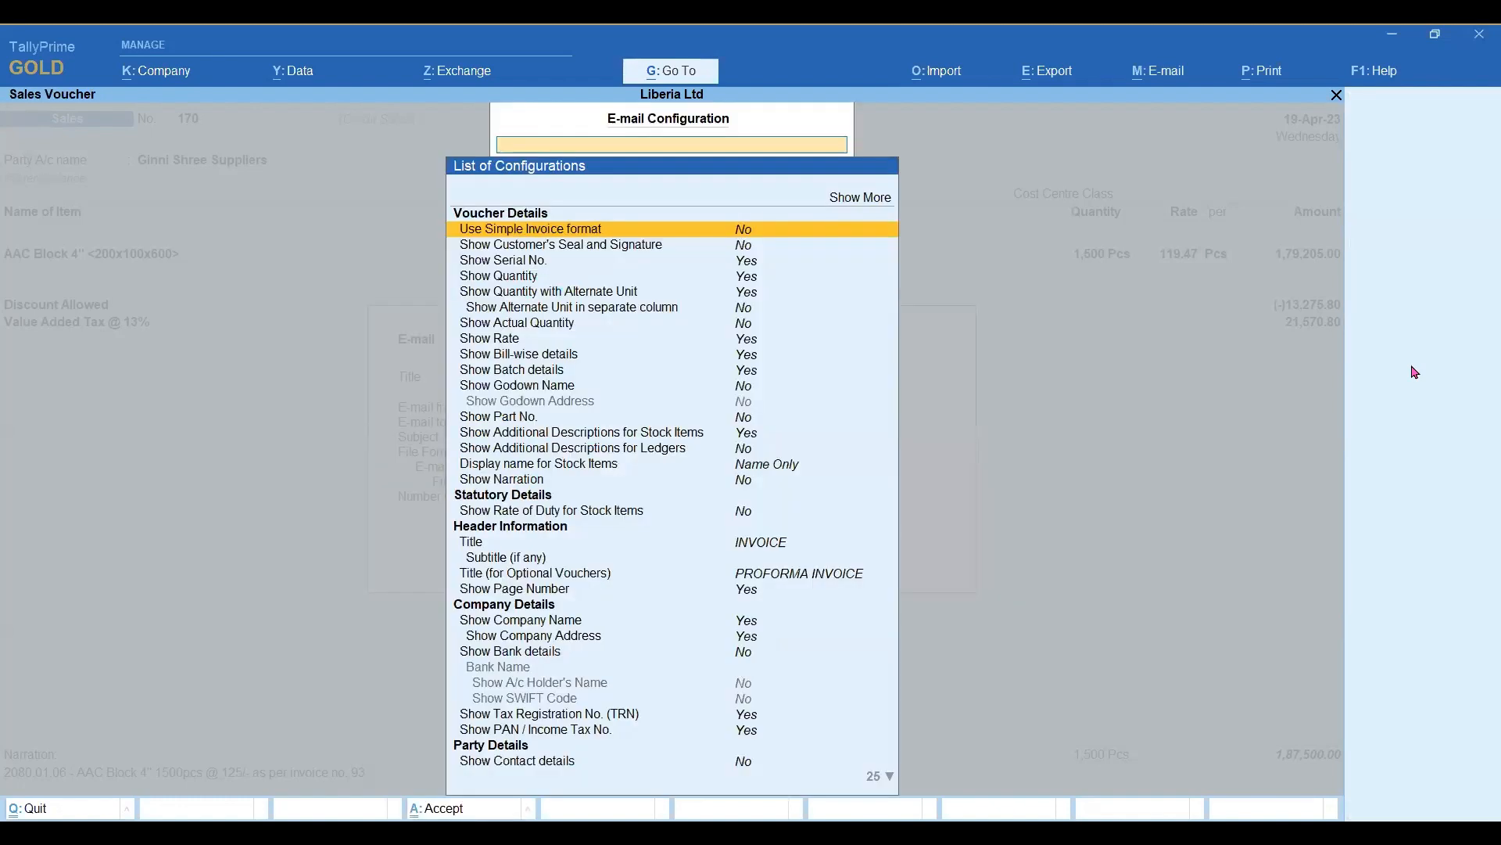
{"action": "key", "text": "Down"}
{"action": "key", "text": "Down"}
{"action": "key", "text": "Down"}
{"action": "key", "text": "Down"}
{"action": "key", "text": "Down"}
{"action": "key", "text": "Down"}
{"action": "key", "text": "Down"}
{"action": "key", "text": "Down"}
{"action": "key", "text": "Down"}
{"action": "key", "text": "Down"}
{"action": "key", "text": "Down"}
{"action": "key", "text": "Down"}
{"action": "key", "text": "Down"}
{"action": "key", "text": "Down"}
{"action": "key", "text": "Down"}
{"action": "key", "text": "Down"}
{"action": "key", "text": "Down"}
{"action": "key", "text": "Down"}
{"action": "key", "text": "Down"}
{"action": "key", "text": "Down"}
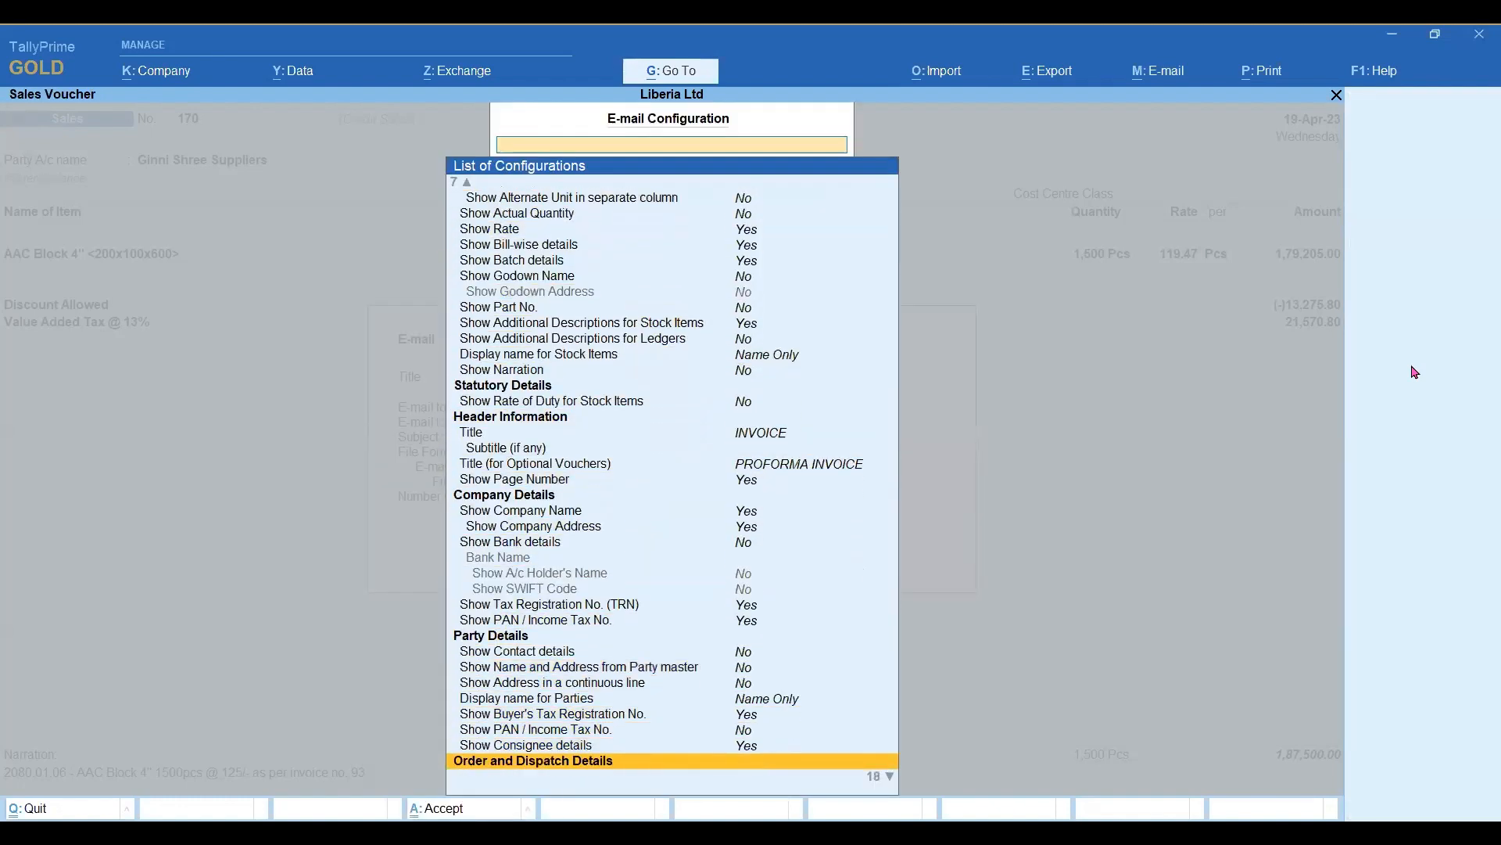
{"action": "key", "text": "Escape"}
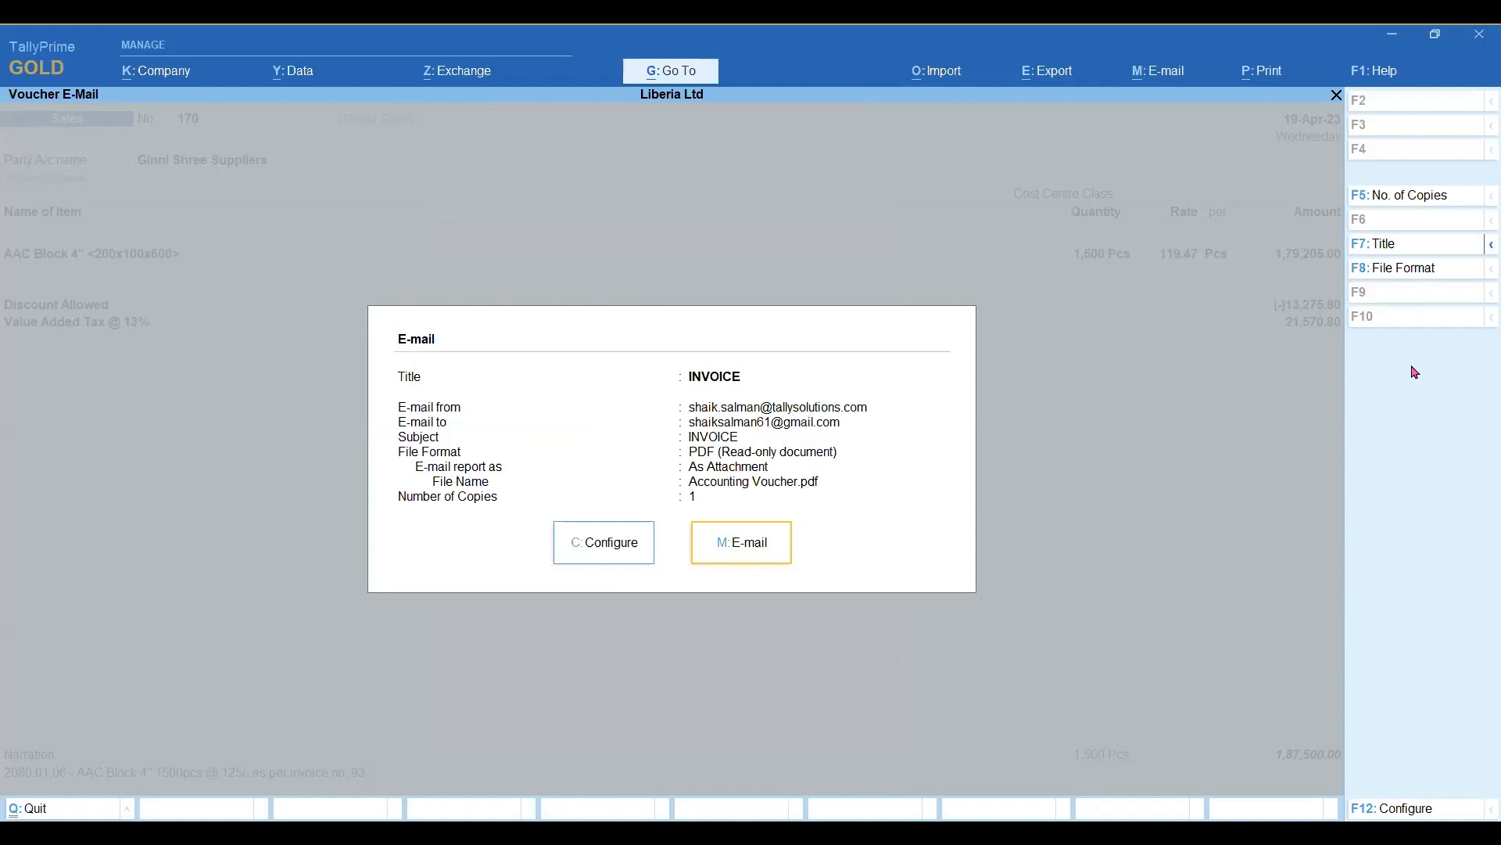
{"action": "left_click", "coordinate": [1441, 273]}
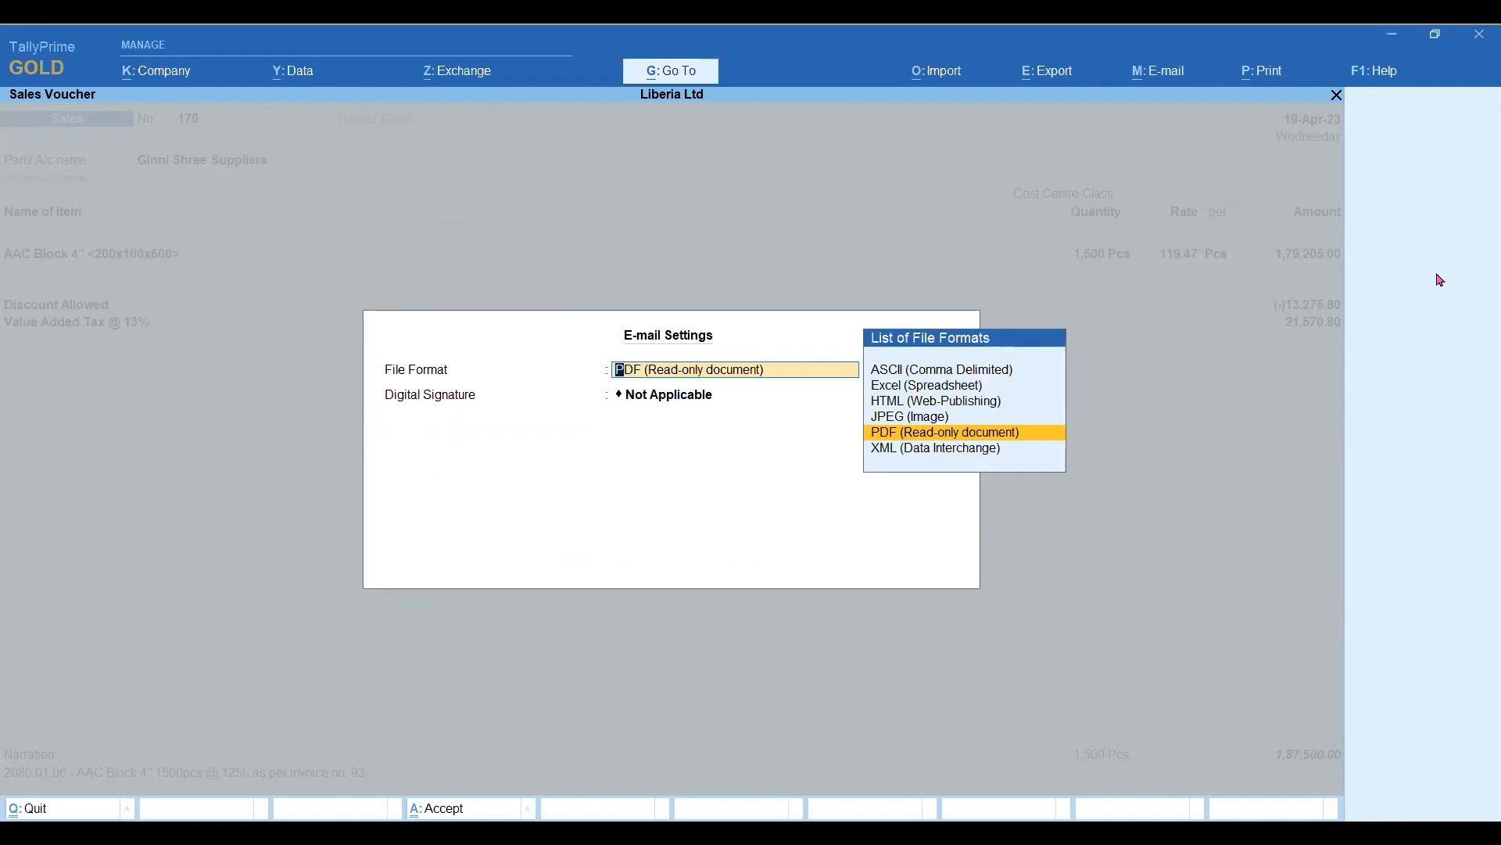
{"action": "key", "text": "Return"}
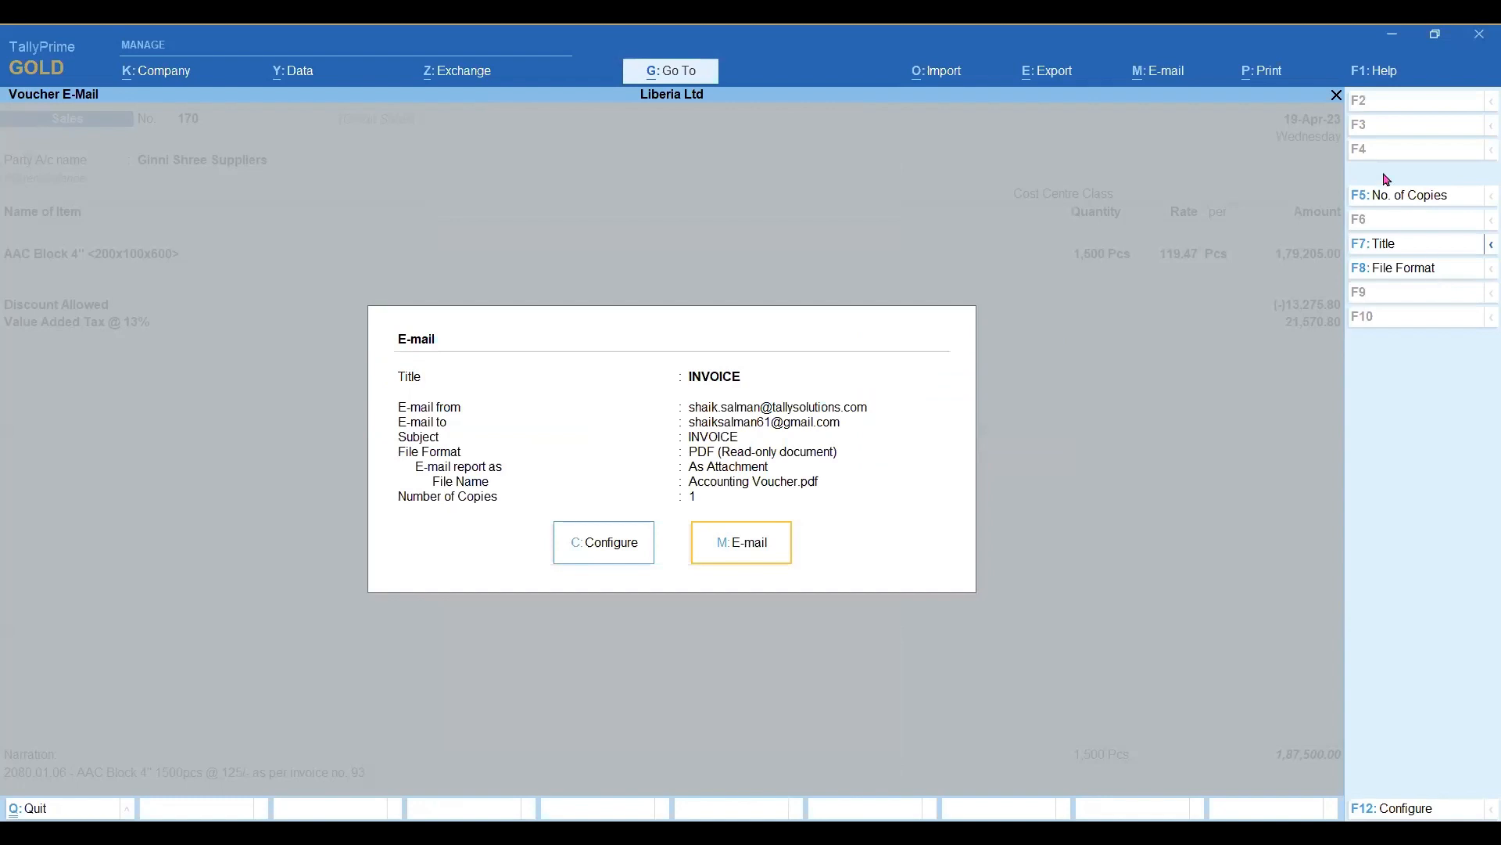
{"action": "left_click", "coordinate": [1390, 199]}
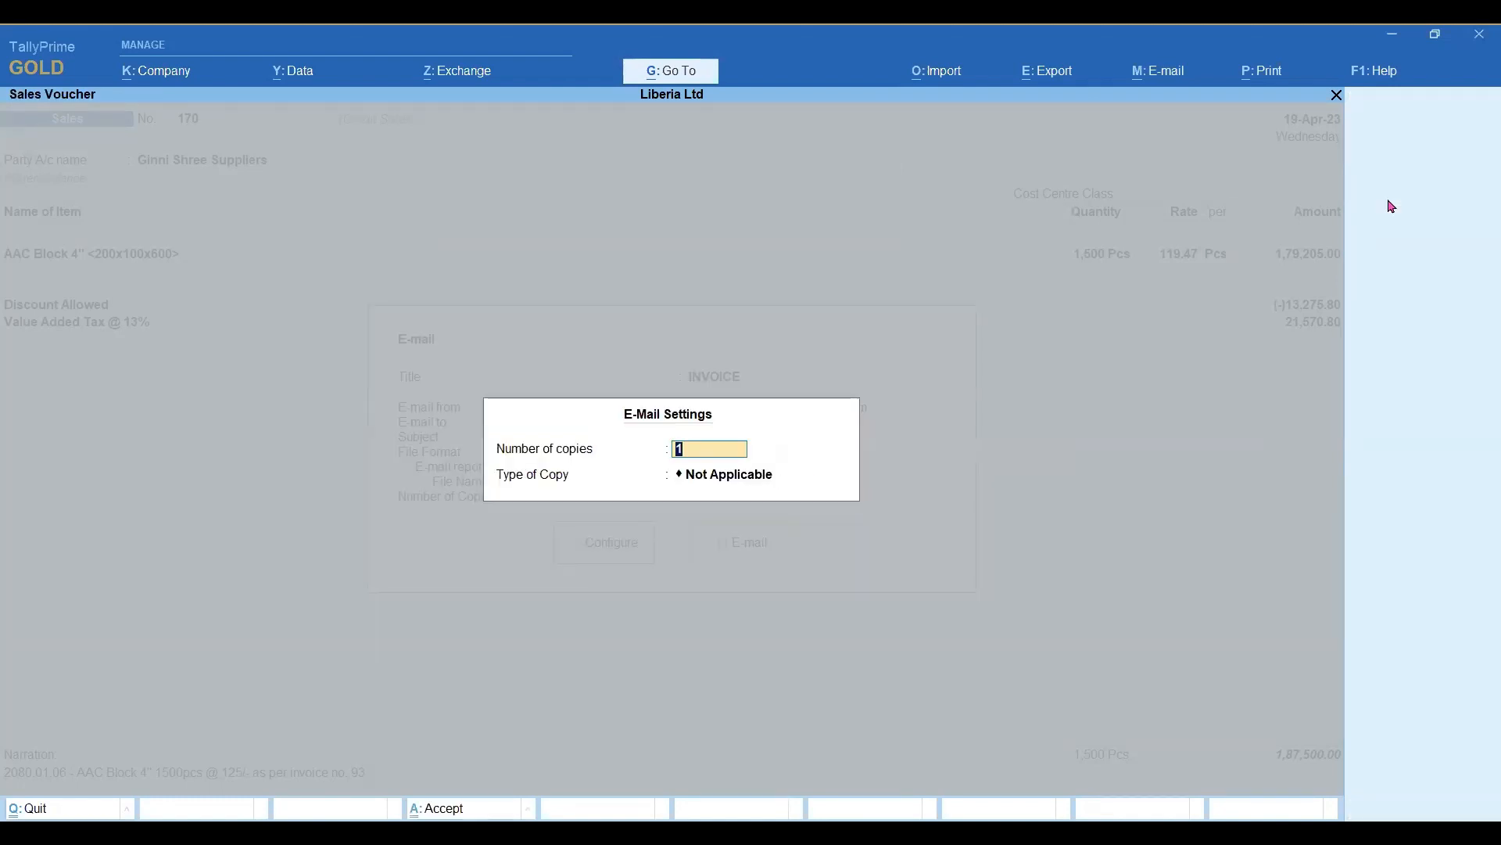
{"action": "key", "text": "Return"}
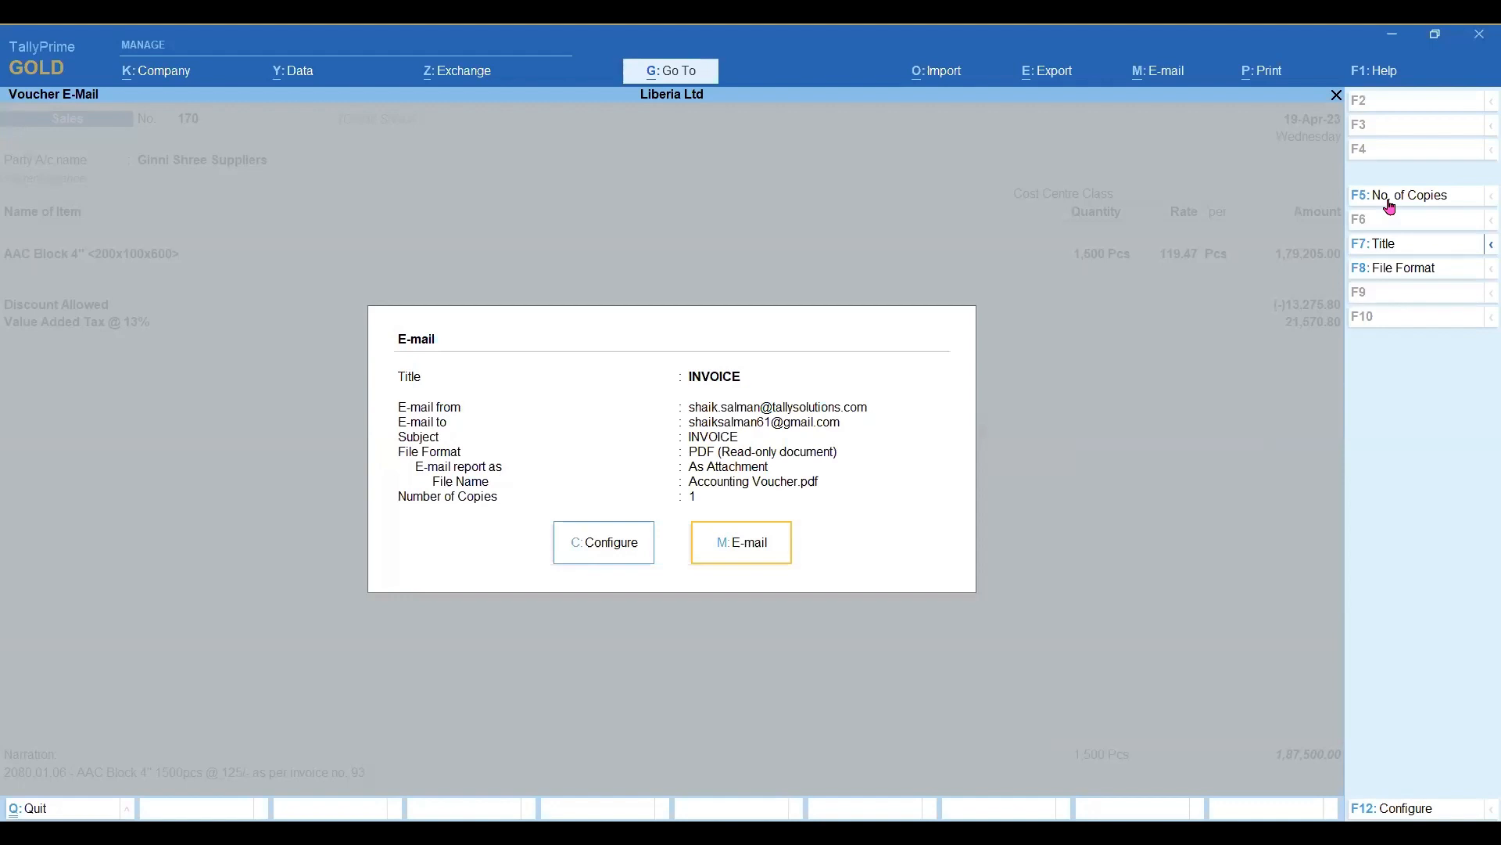
Send the invoice e-mail, authenticating with the sender account's password.
{"action": "key", "text": "Return"}
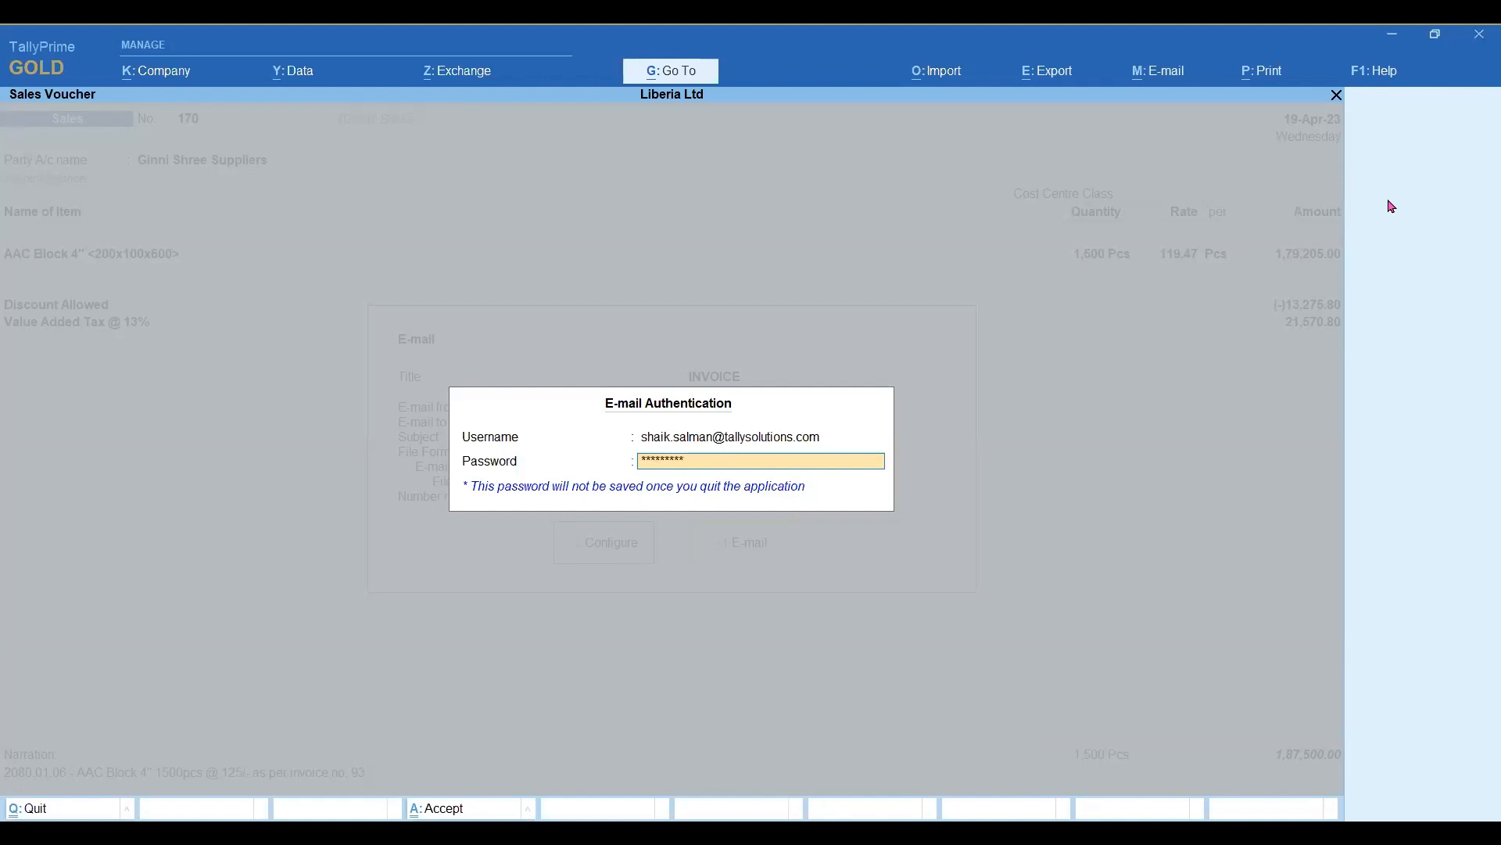
{"action": "key", "text": "Return"}
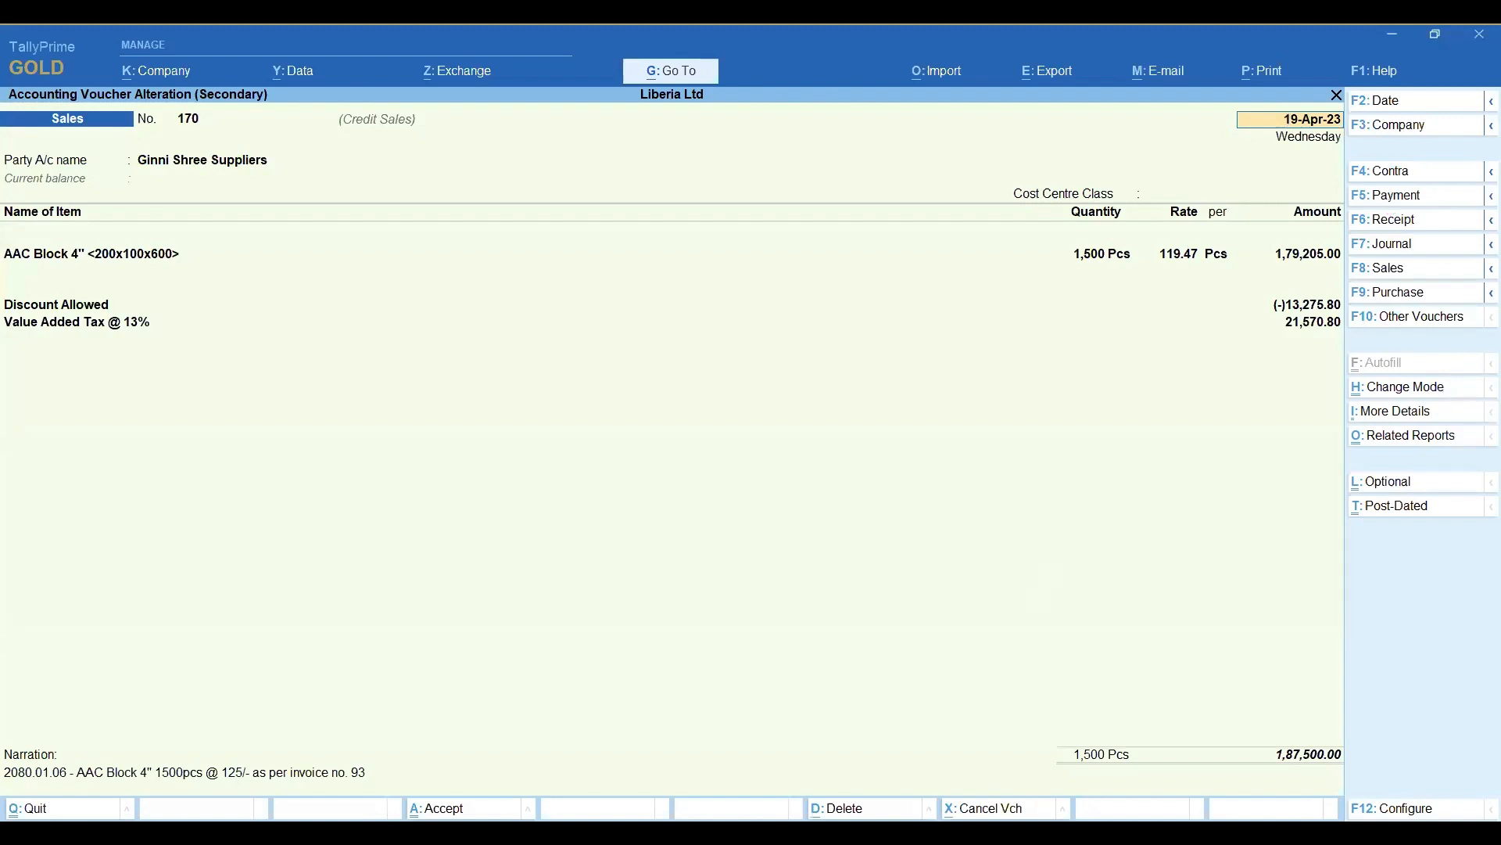
Switch to the Chrome browser, open Gmail in a new tab and open the INVOICE message from Liberia Ltd.
{"action": "key", "text": "alt+Tab"}
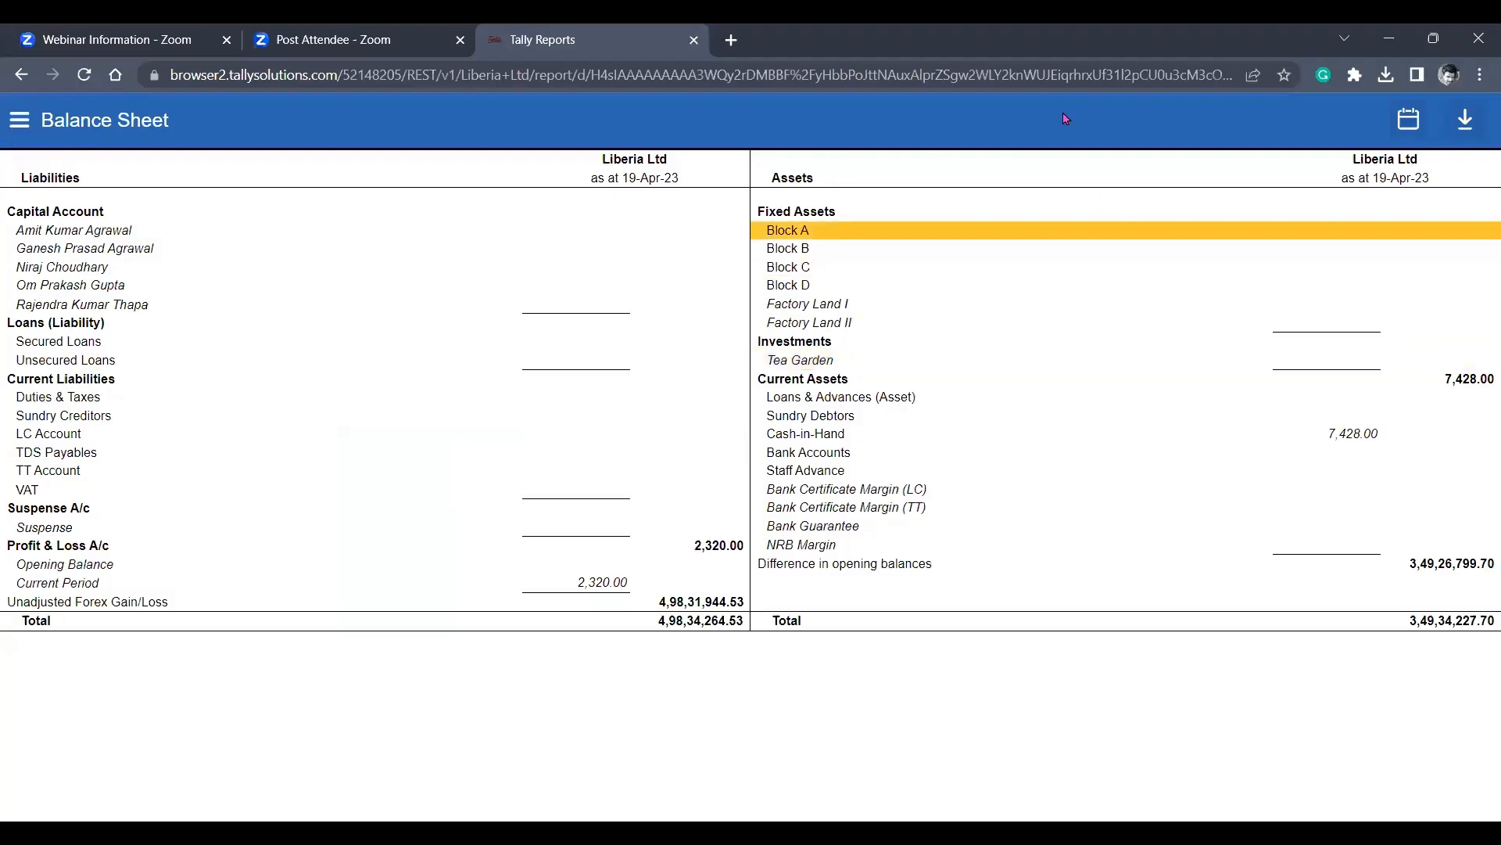
{"action": "left_click", "coordinate": [731, 40]}
{"action": "left_click", "coordinate": [1267, 155]}
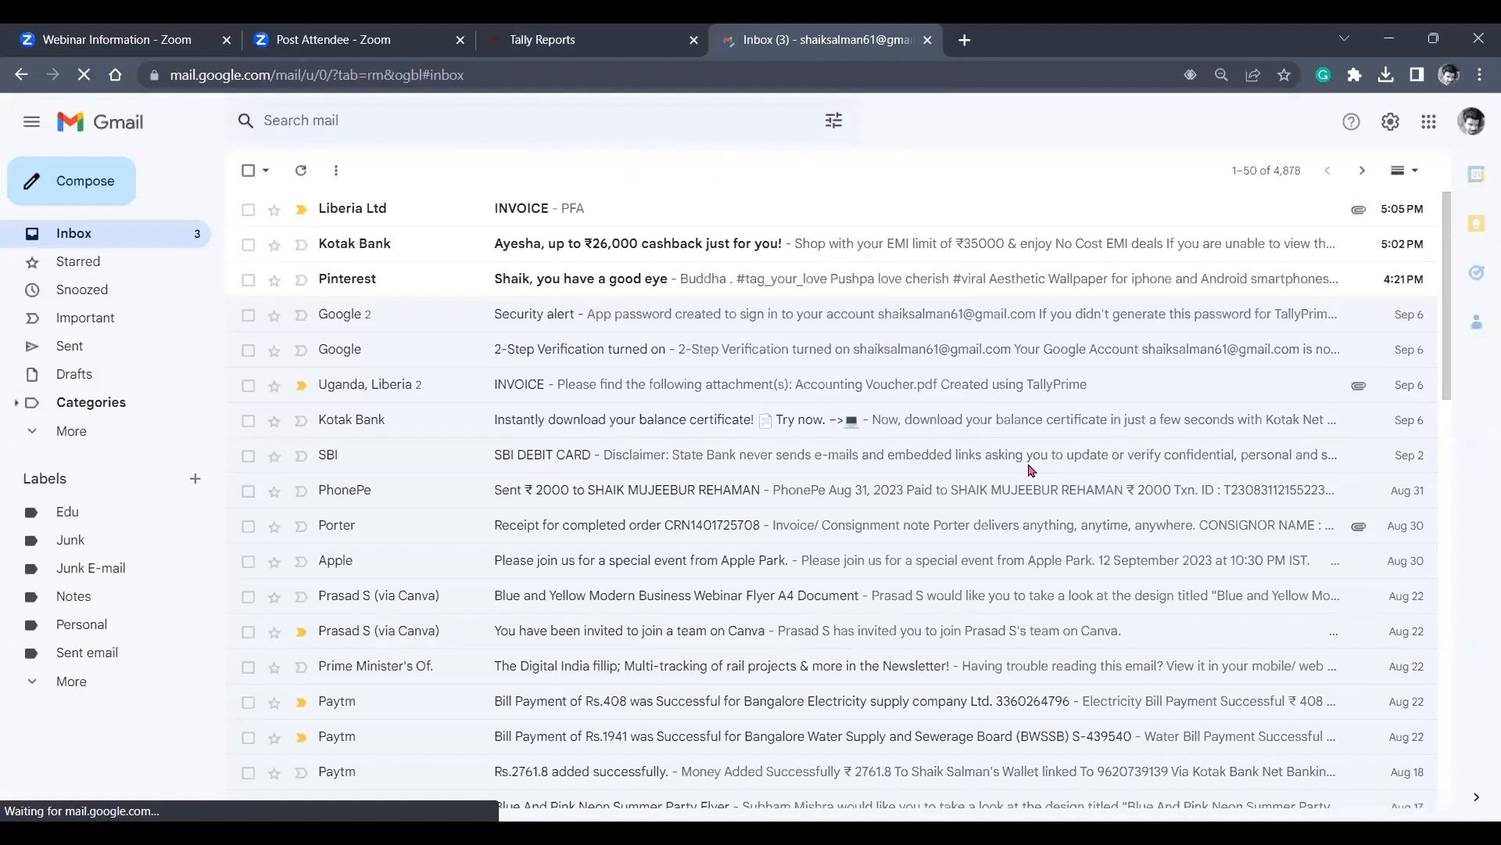
{"action": "left_click", "coordinate": [538, 216]}
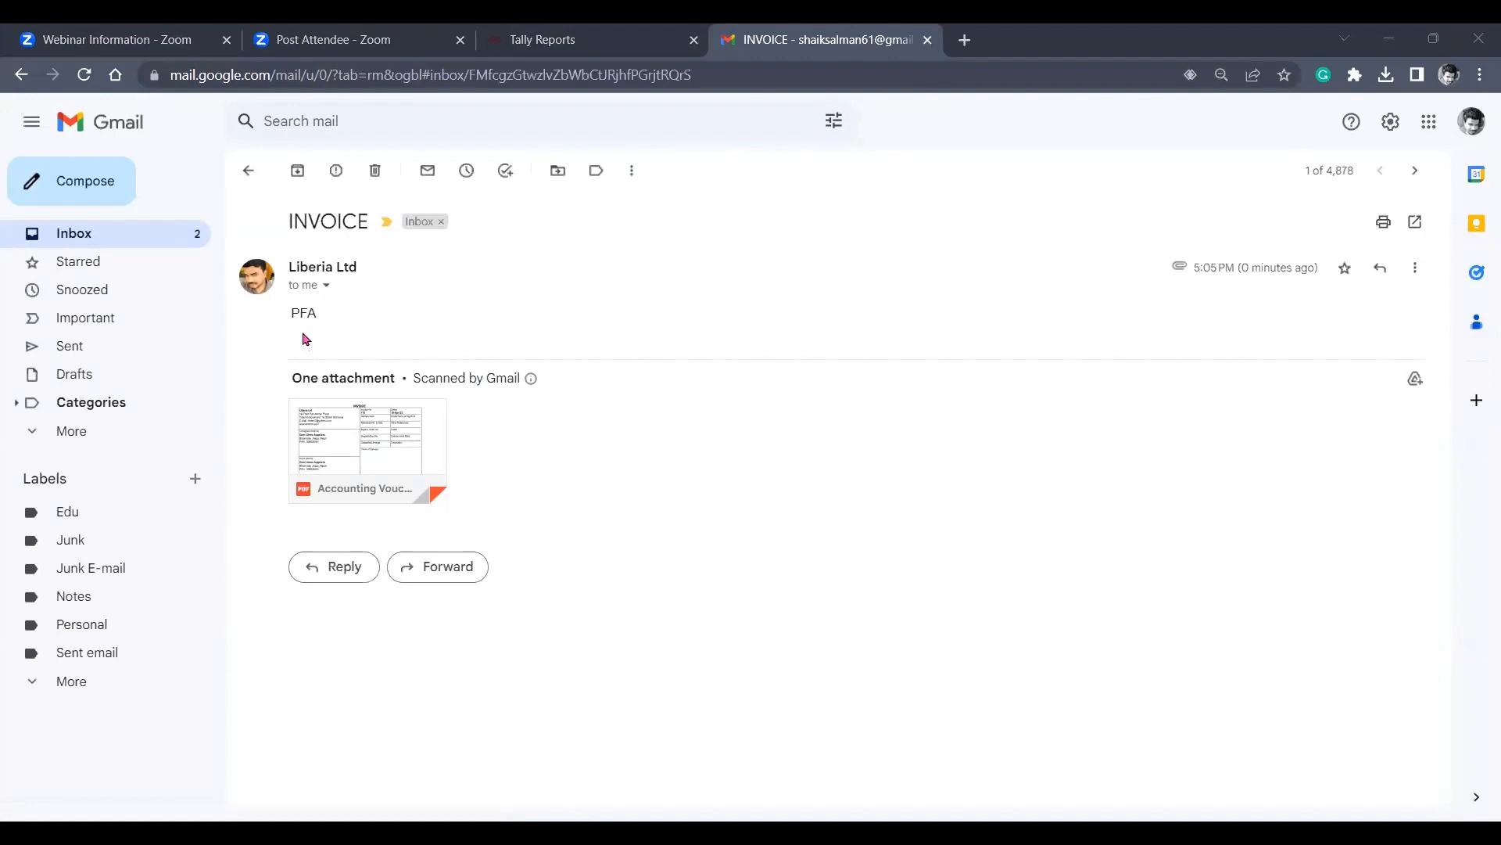
Examine the attached Accounting Voucher.pdf from header to declaration, and close the preview.
{"action": "mouse_move", "coordinate": [348, 448]}
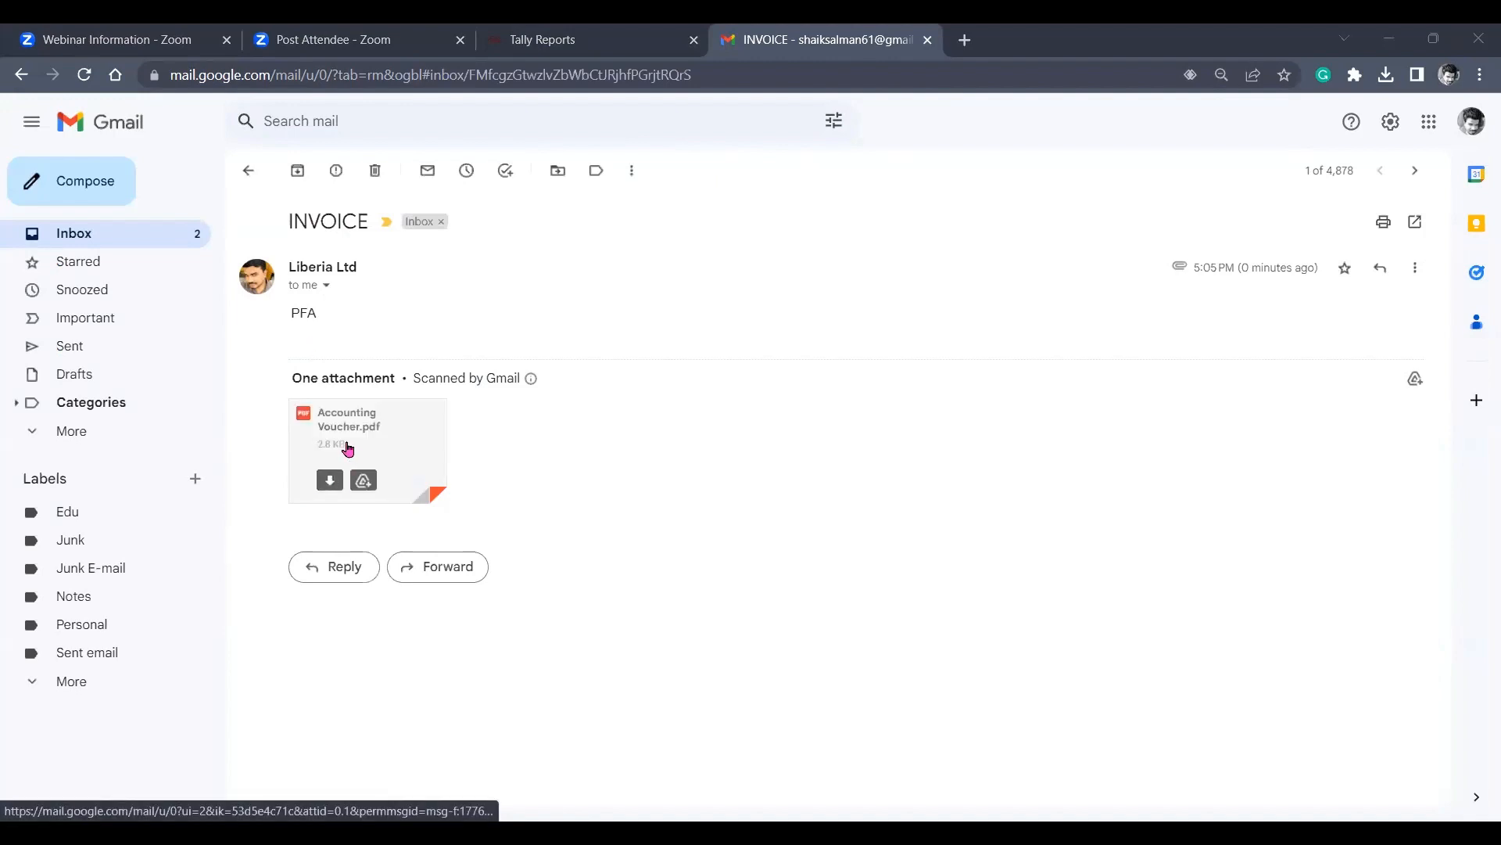
{"action": "left_click", "coordinate": [348, 448]}
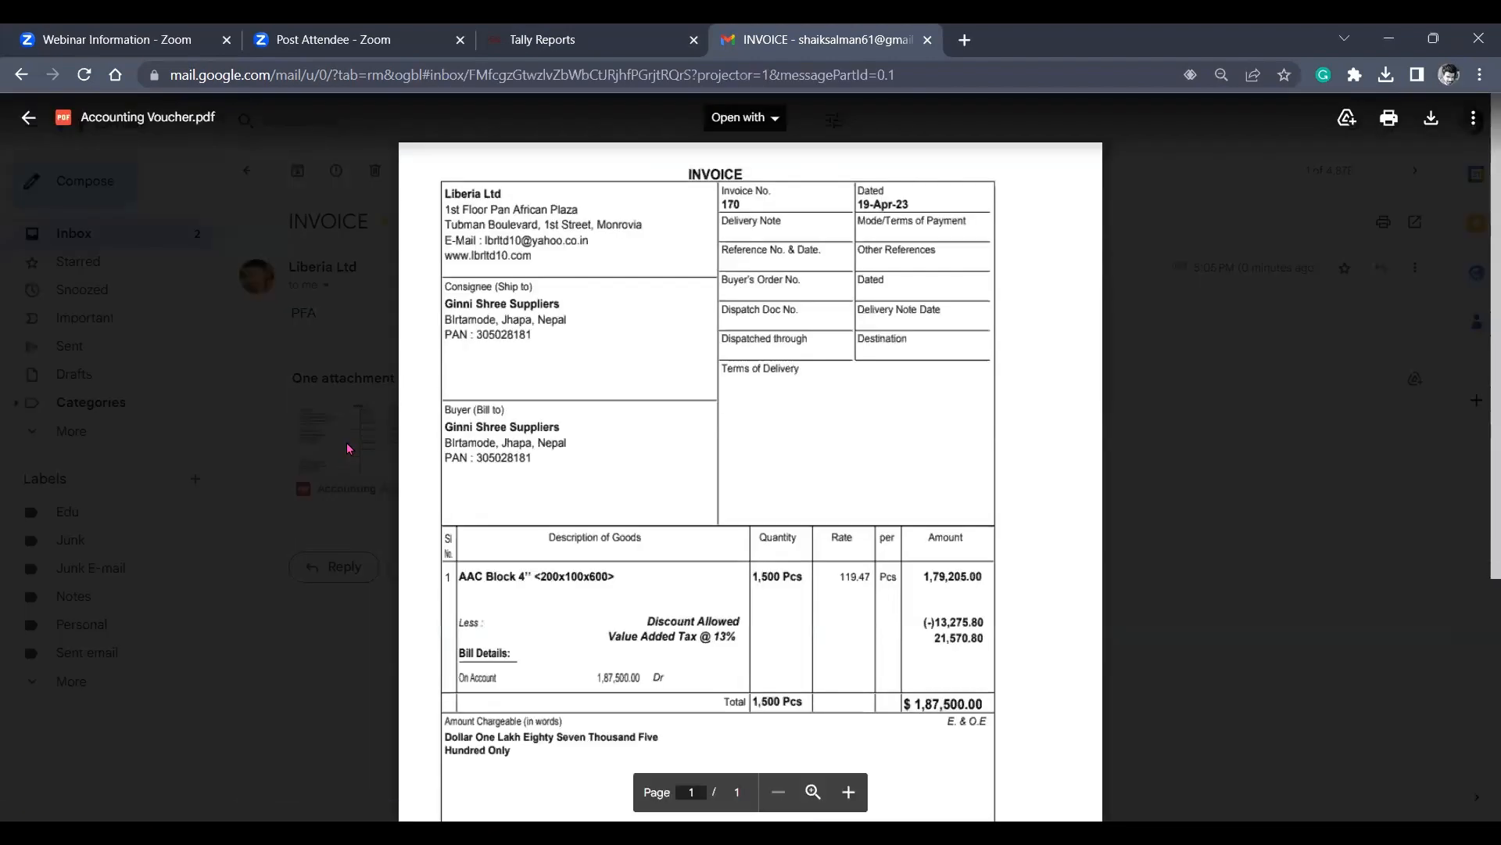
{"action": "scroll", "coordinate": [348, 448], "scroll_direction": "down", "scroll_amount": 4}
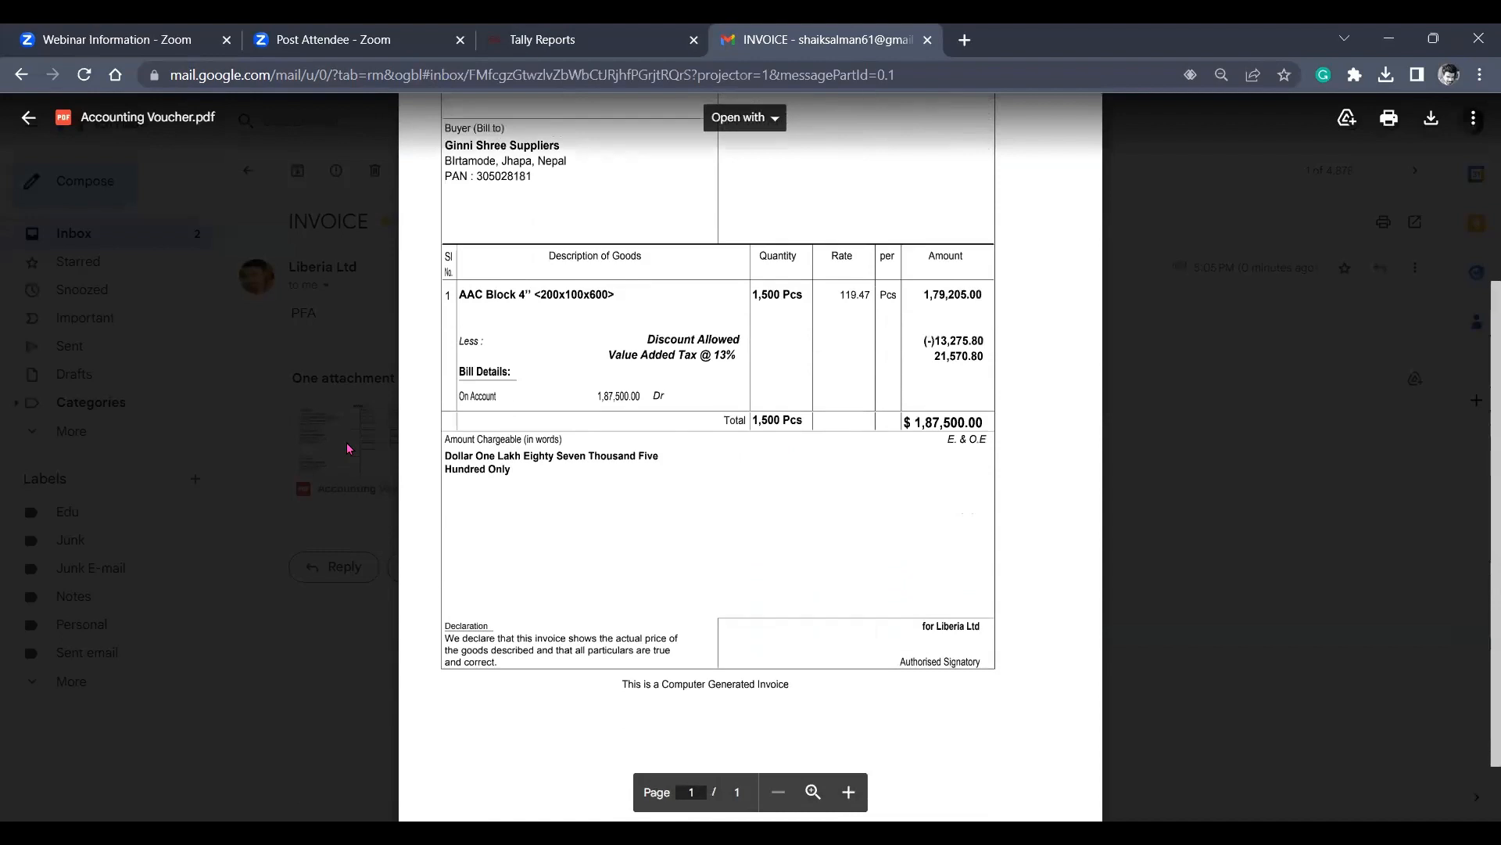
{"action": "scroll", "coordinate": [348, 448], "scroll_direction": "up", "scroll_amount": 4}
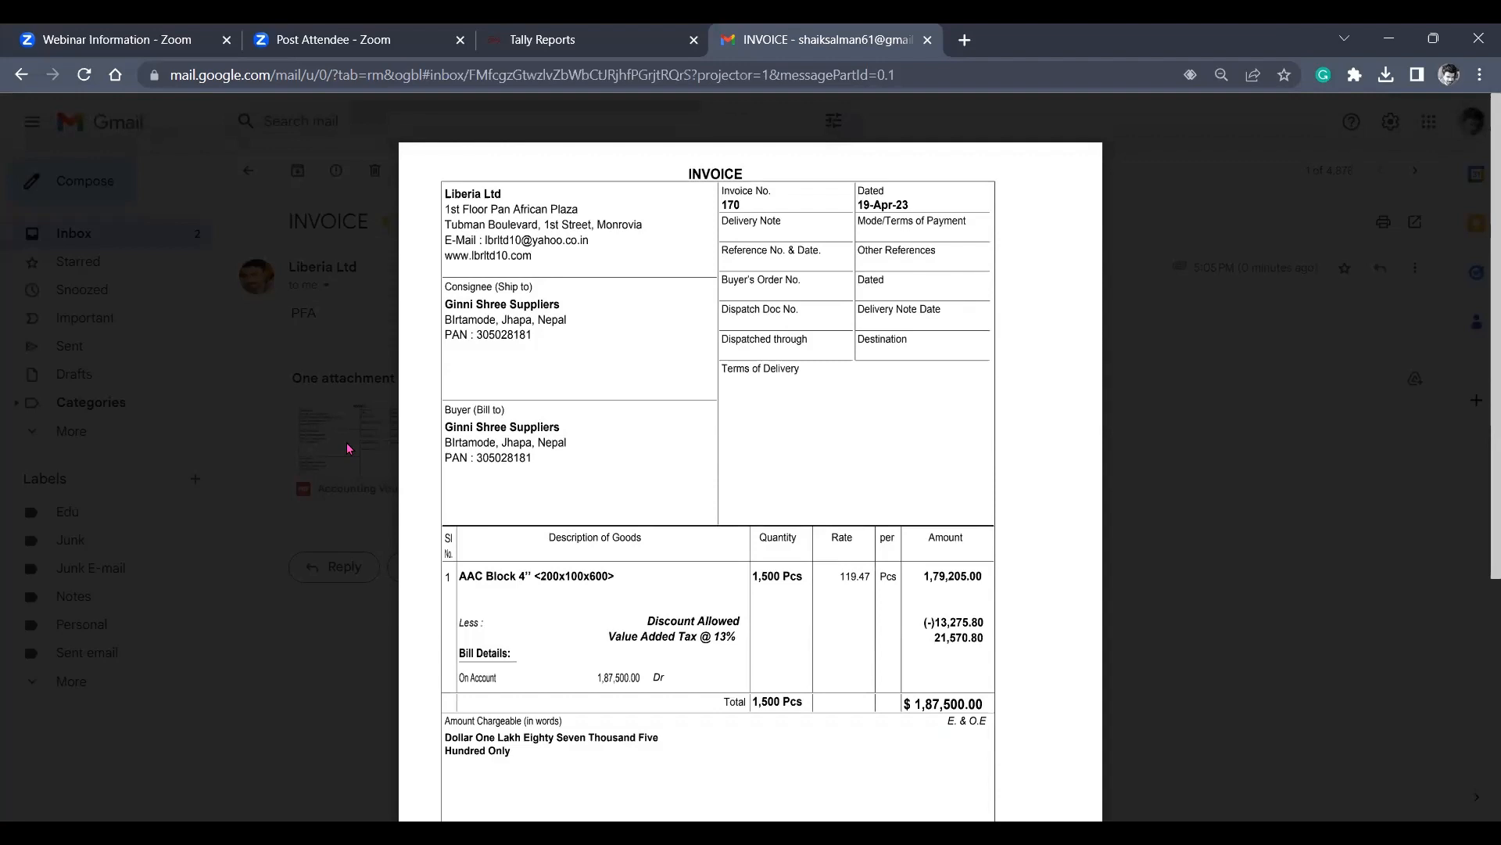
{"action": "scroll", "coordinate": [349, 448], "scroll_direction": "down", "scroll_amount": 3}
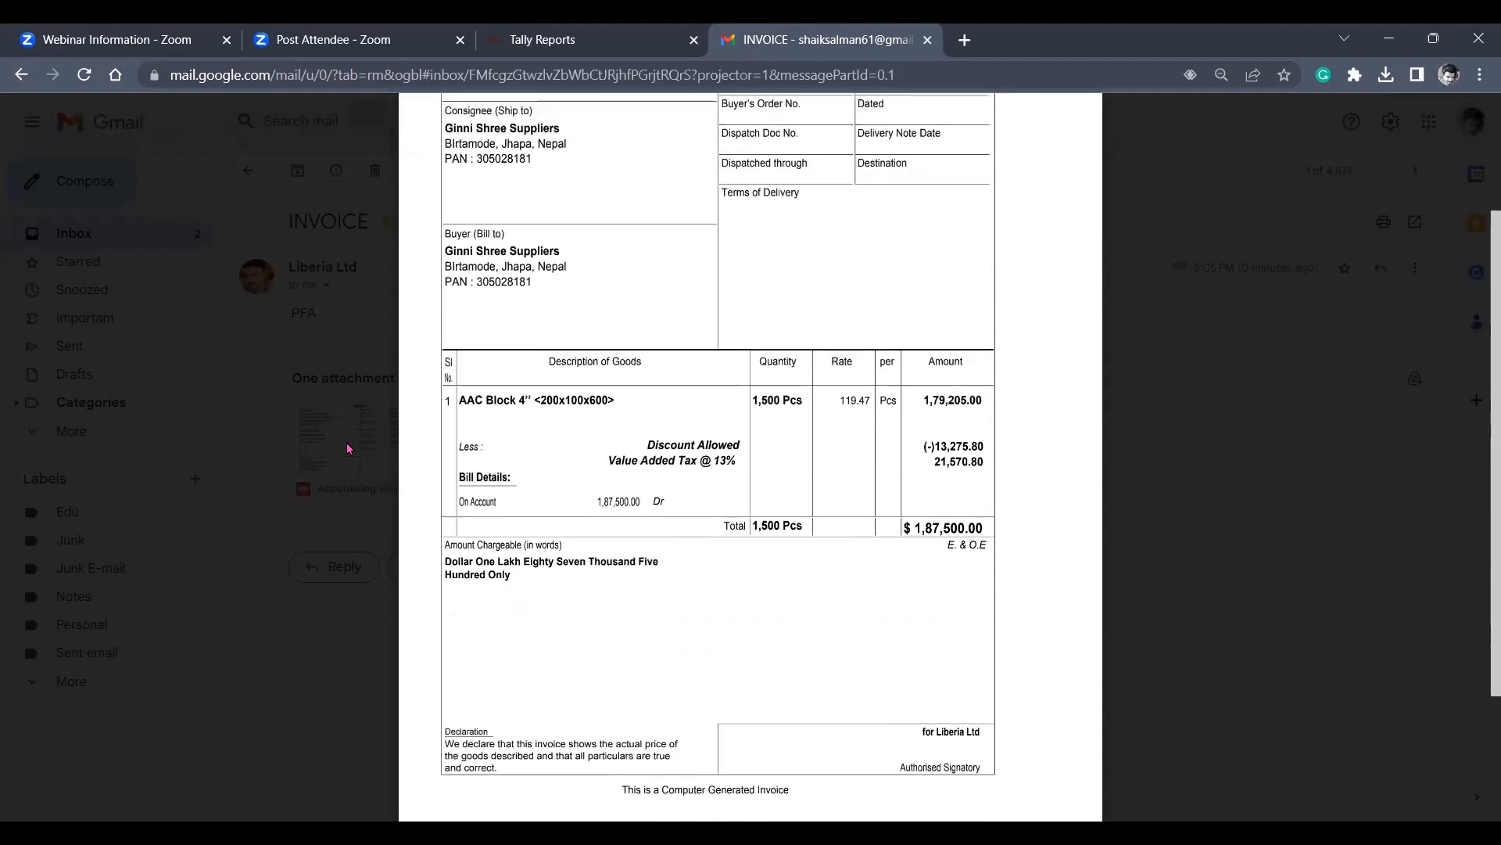
{"action": "scroll", "coordinate": [349, 448], "scroll_direction": "up", "scroll_amount": 3}
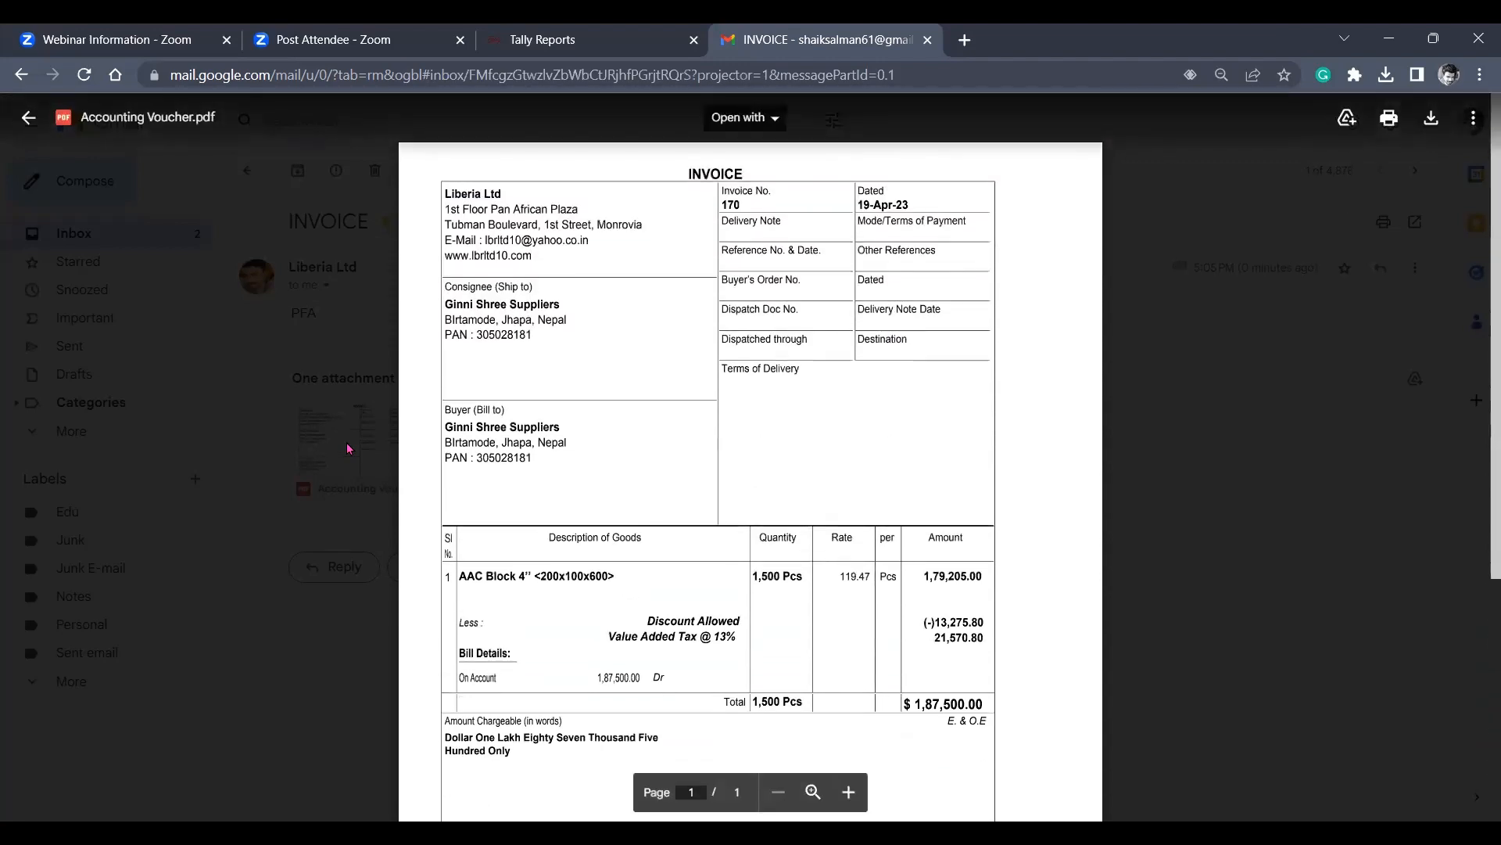
{"action": "left_click", "coordinate": [349, 448]}
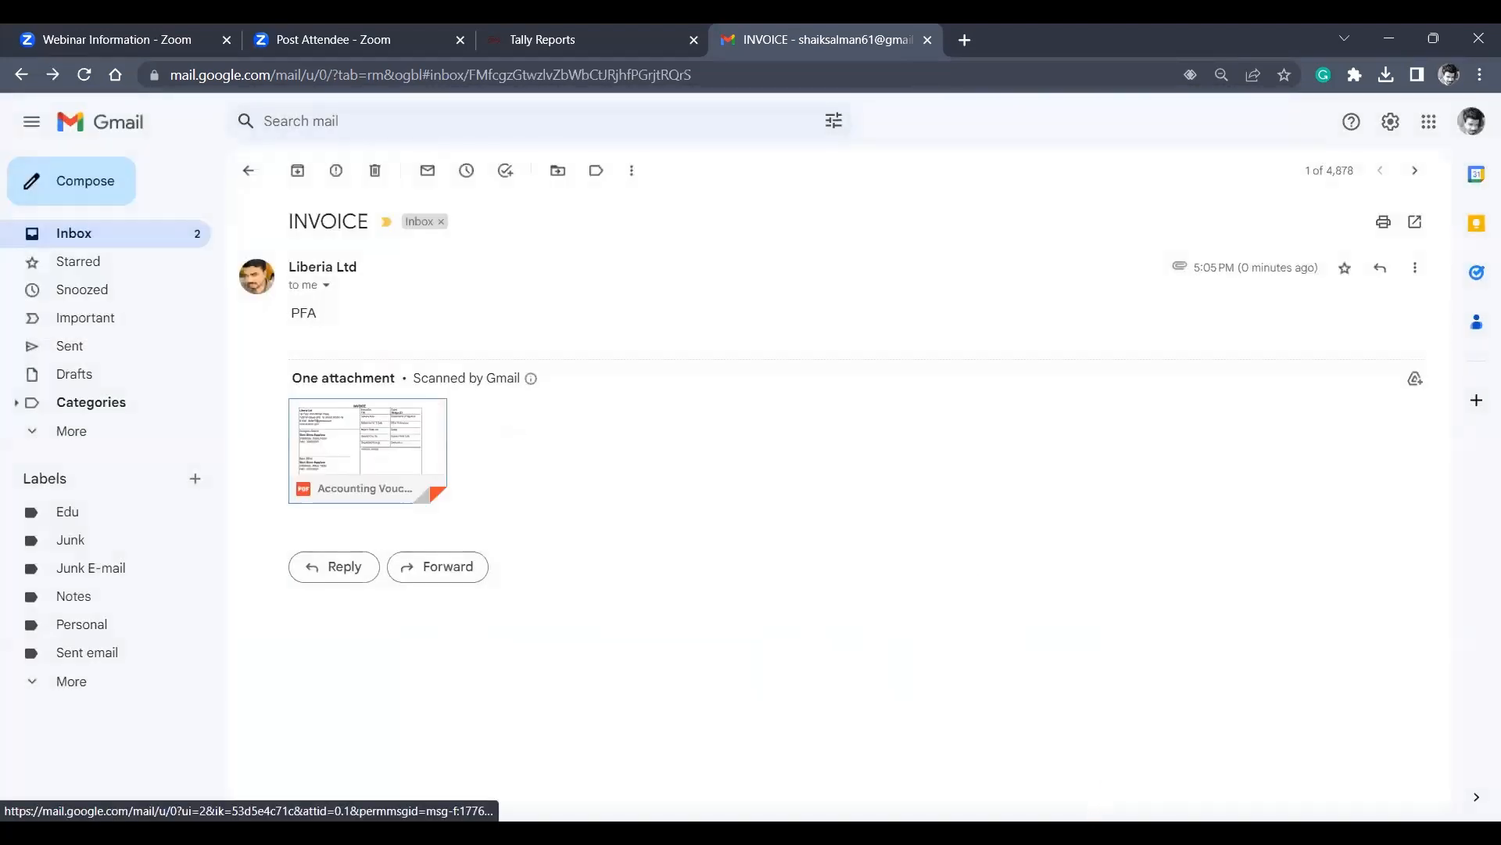
Switch back to TallyPrime and leave the sales voucher and the Day Book for the Gateway of Tally.
{"action": "key", "text": "alt+Tab"}
{"action": "key", "text": "Escape"}
{"action": "key", "text": "y"}
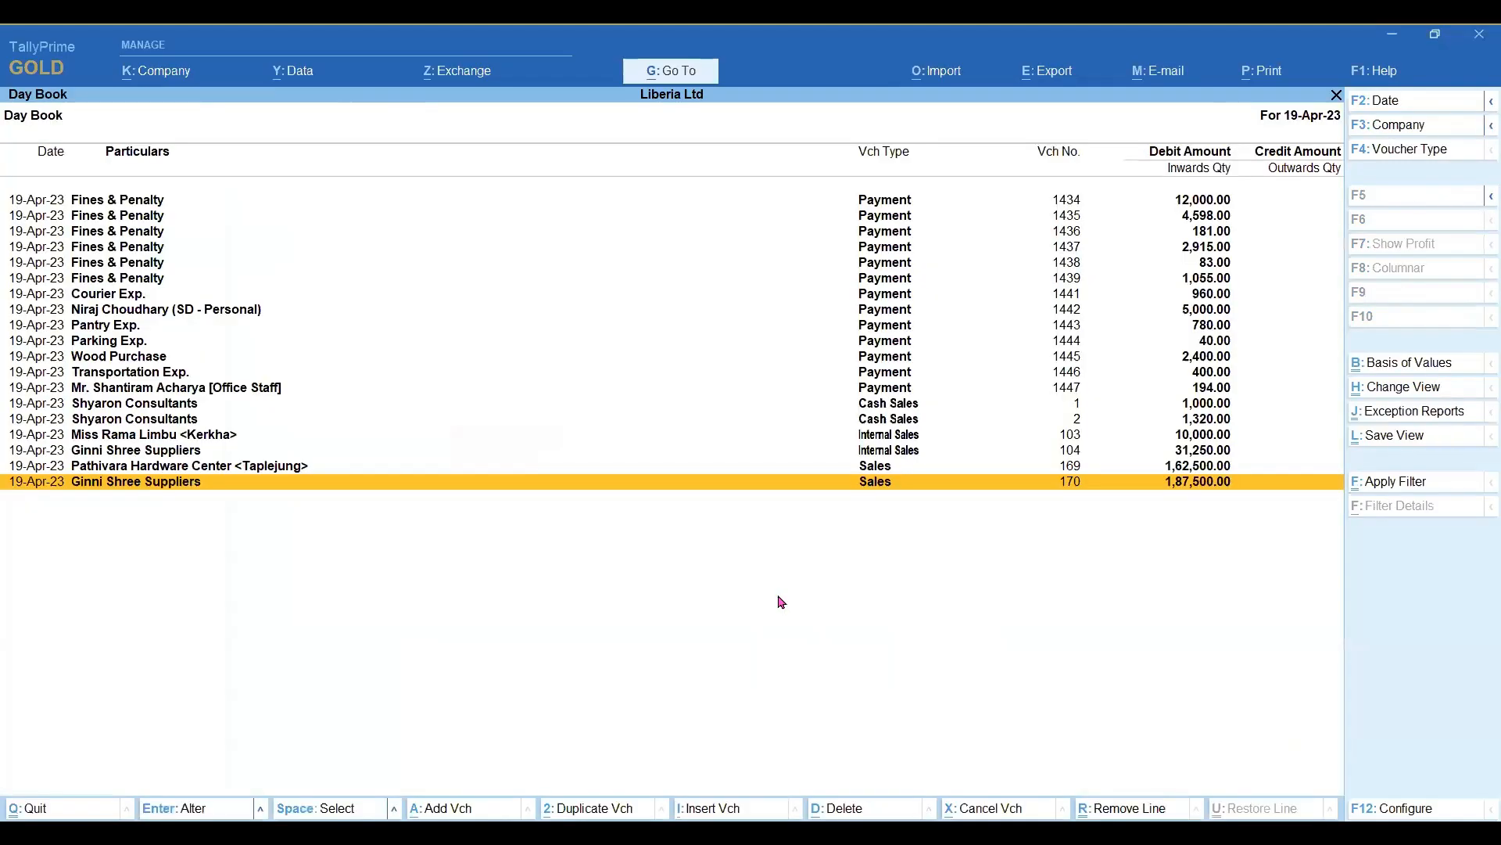
{"action": "key", "text": "Escape"}
{"action": "key", "text": "Escape"}
Open the Ledger Outstandings report for Ghimire Traders <Urlabaari> from the Statements of Accounts.
{"action": "key", "text": "d"}
{"action": "key", "text": "s"}
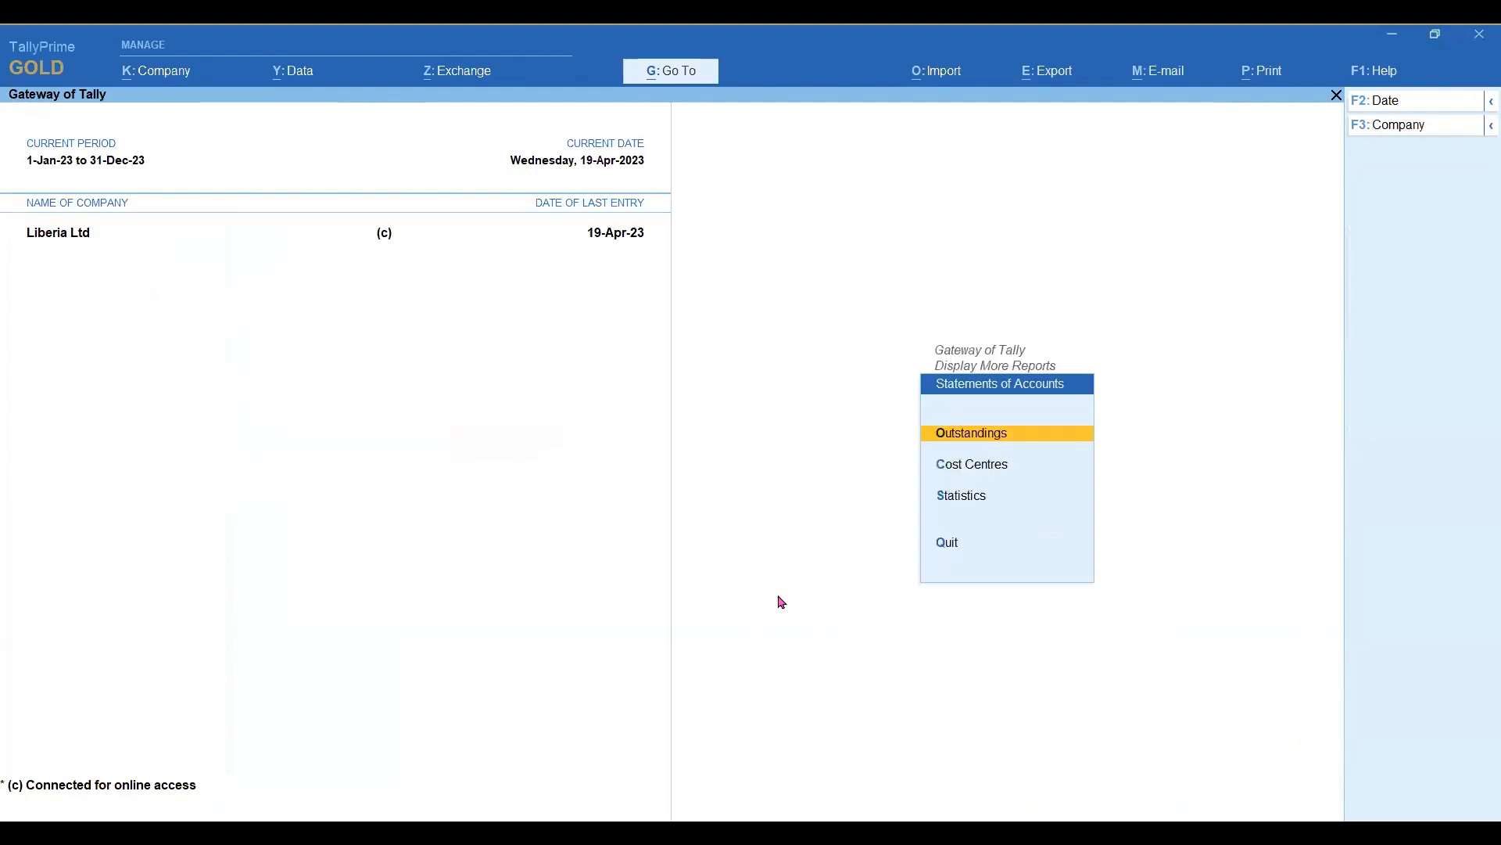
{"action": "key", "text": "o"}
{"action": "key", "text": "Down"}
{"action": "key", "text": "Down"}
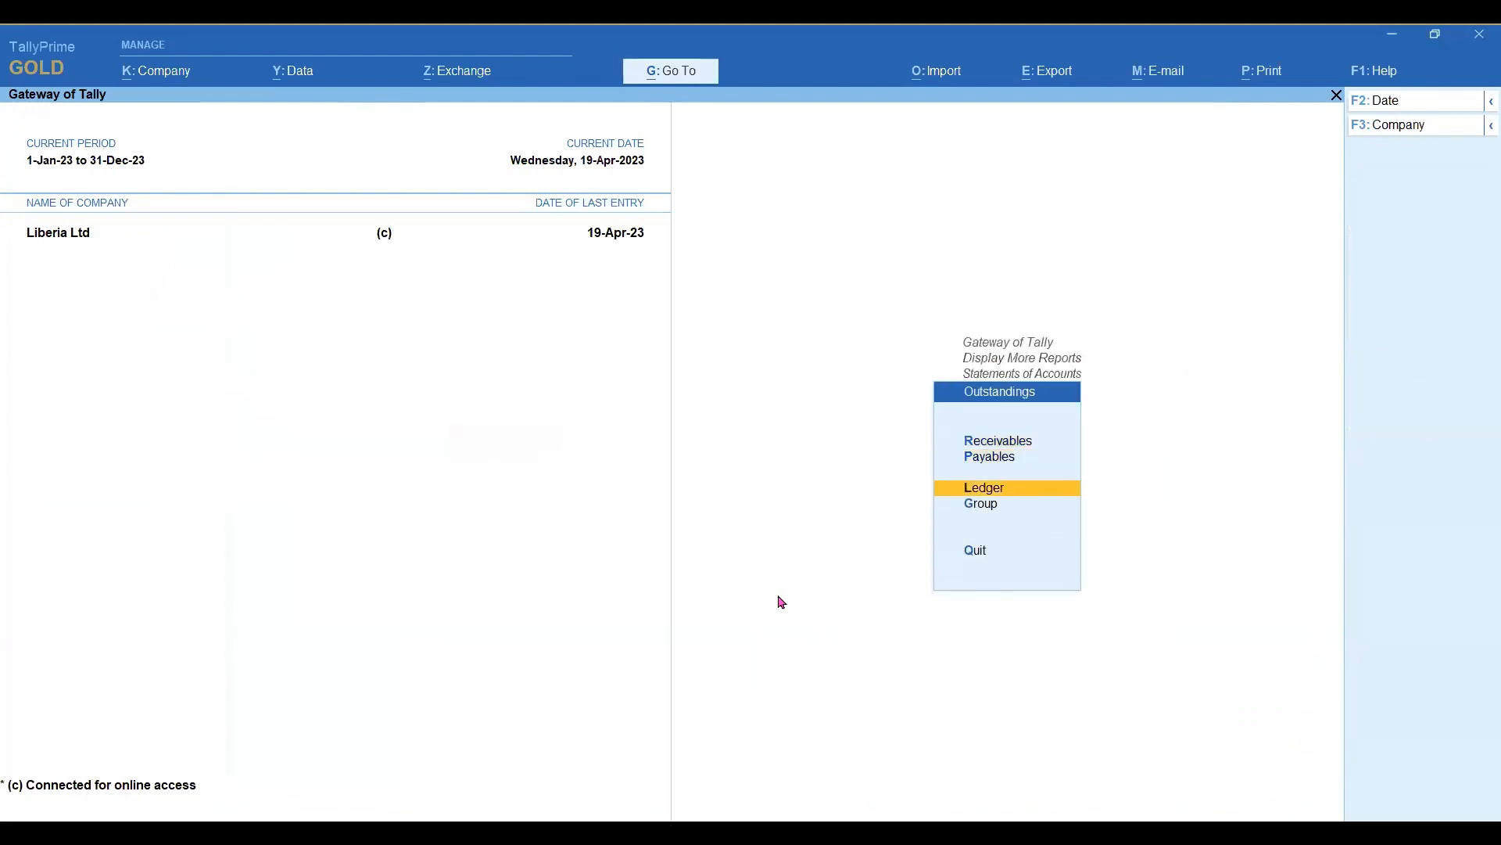
{"action": "key", "text": "Return"}
{"action": "type", "text": "gh"}
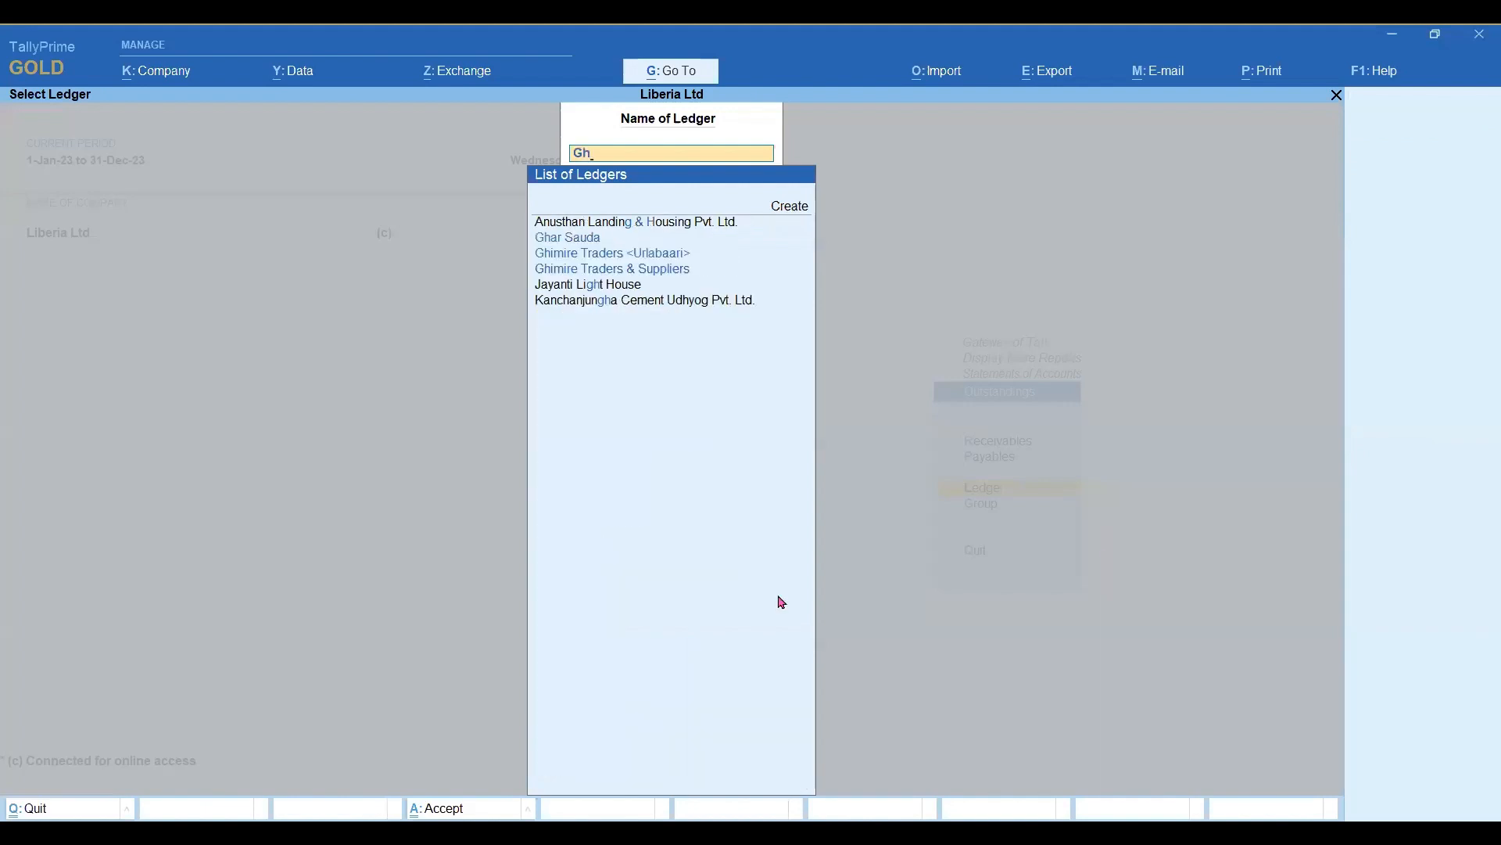
{"action": "key", "text": "Down"}
{"action": "key", "text": "Down"}
{"action": "key", "text": "Up"}
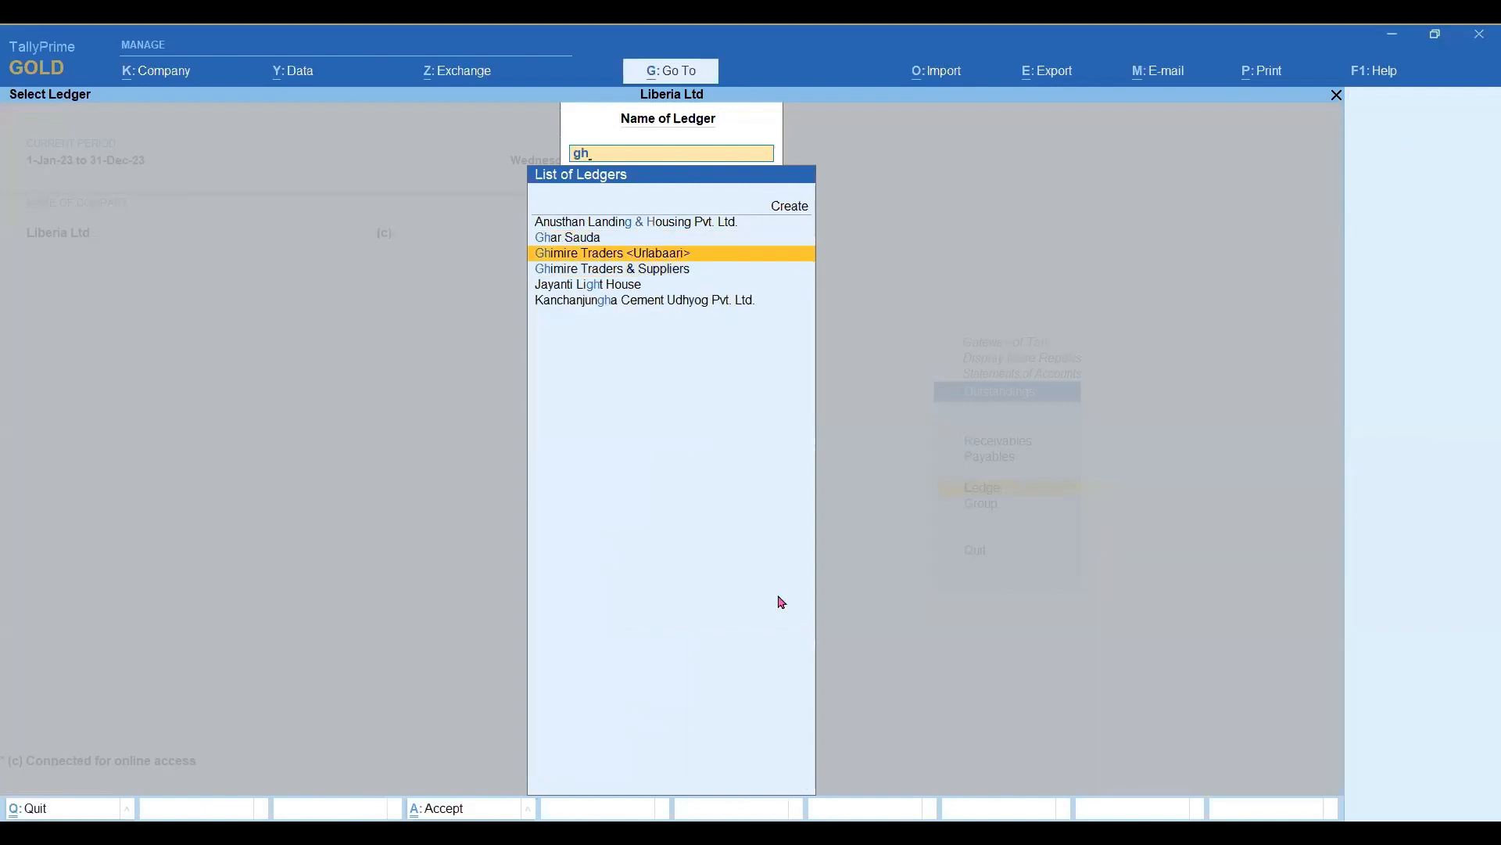
{"action": "key", "text": "Return"}
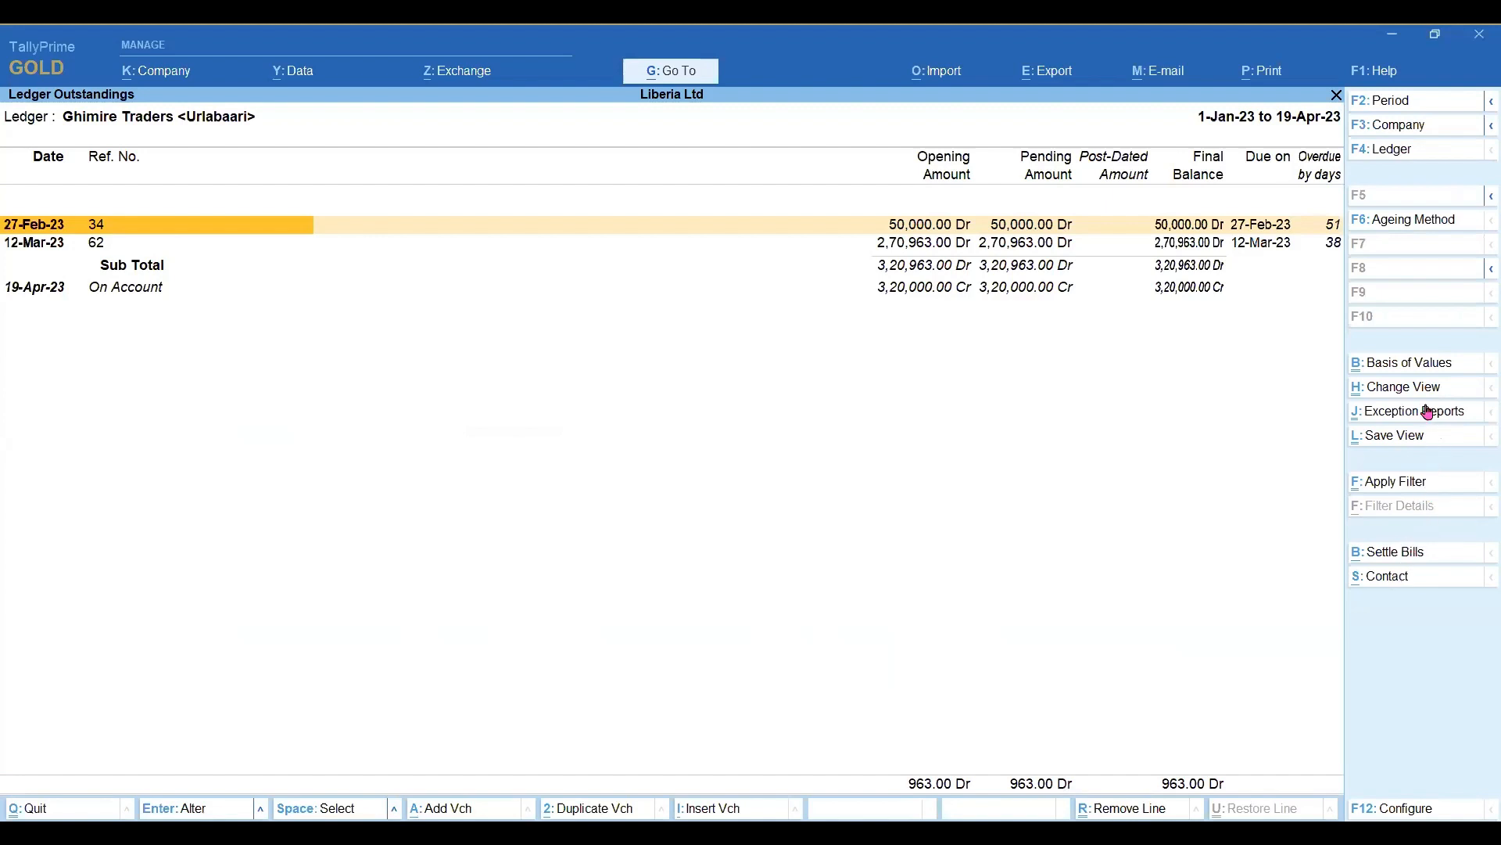
{"action": "left_click", "coordinate": [1408, 388]}
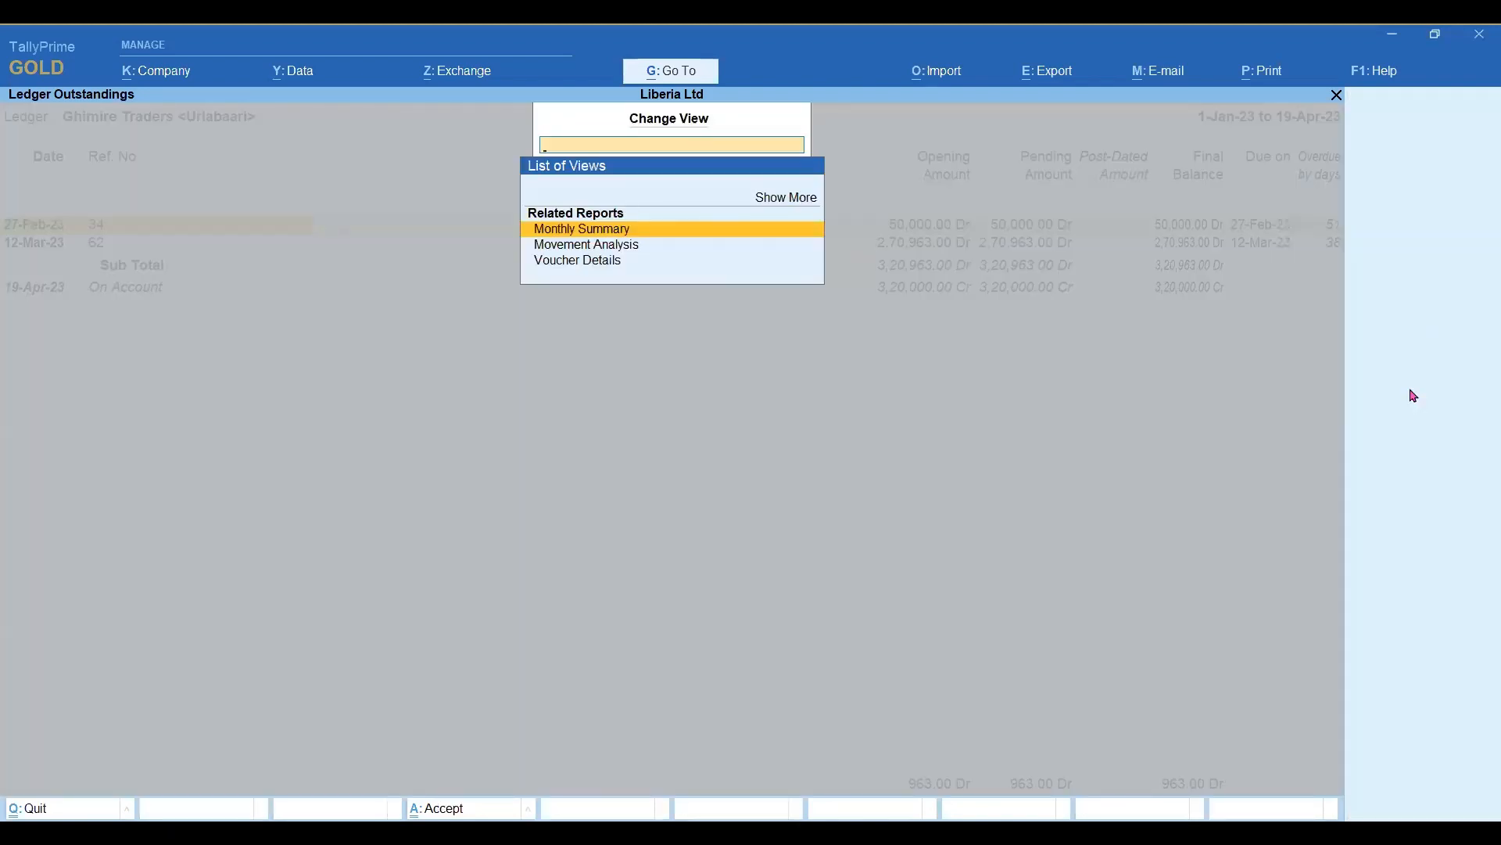
{"action": "key", "text": "Down"}
{"action": "key", "text": "Escape"}
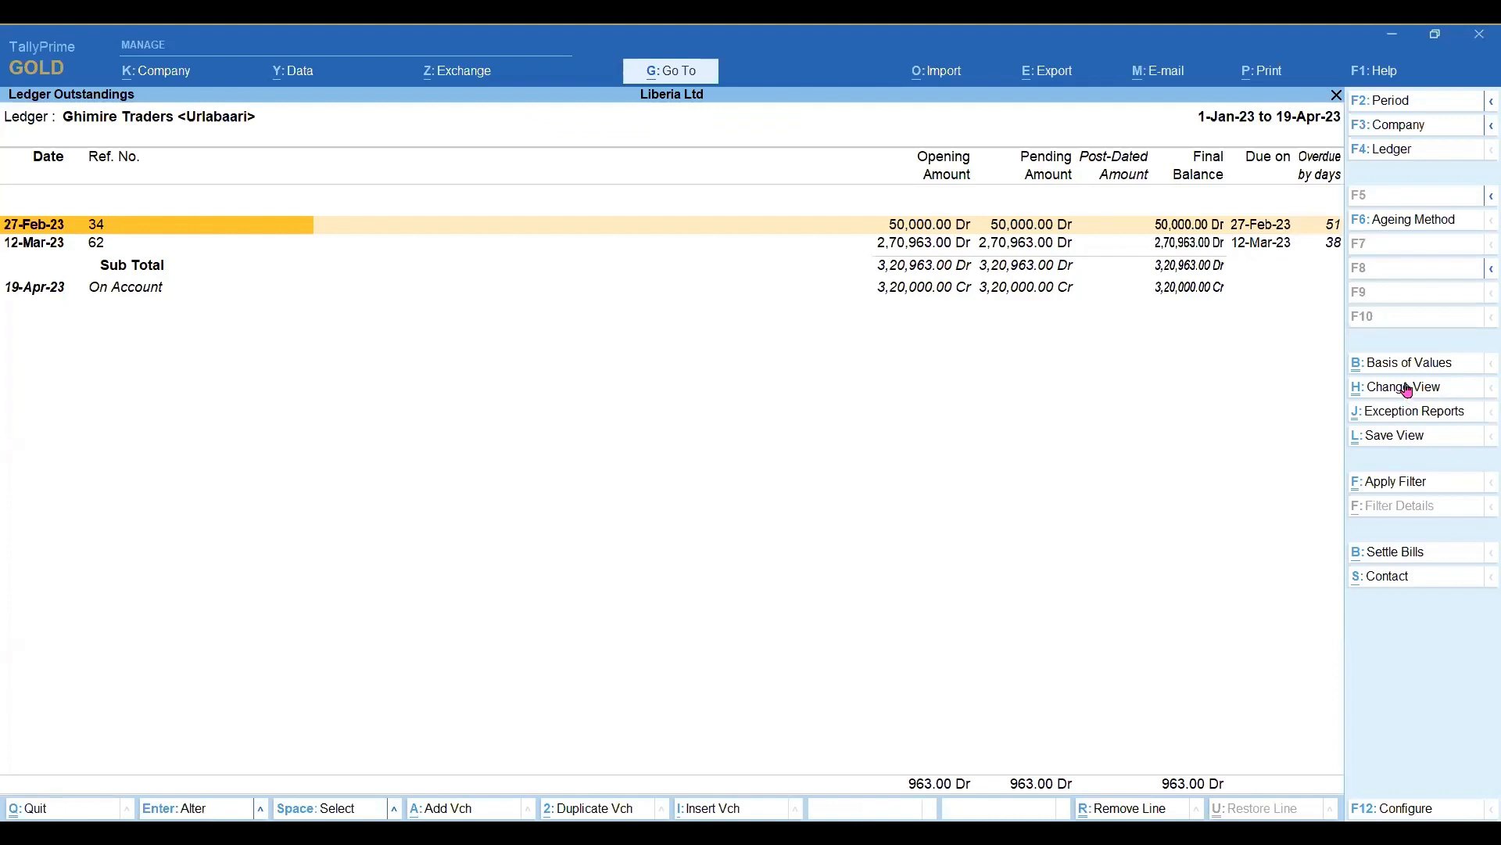
Prepare an e-mail of the outstandings report to a new recipient address, keeping the default sender, subject and PFA message.
{"action": "key", "text": "alt+m"}
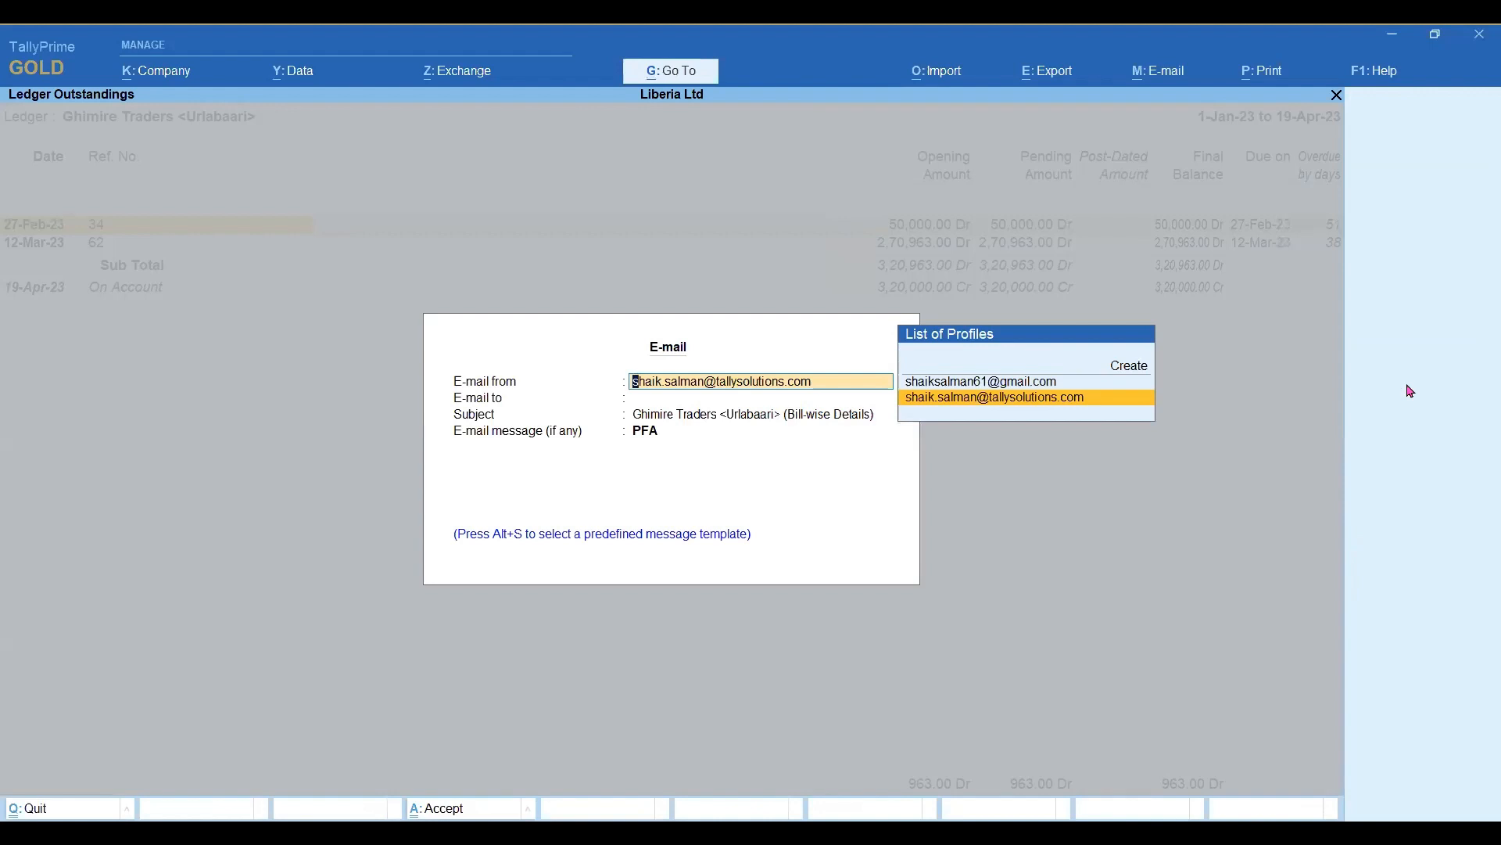
{"action": "key", "text": "Return"}
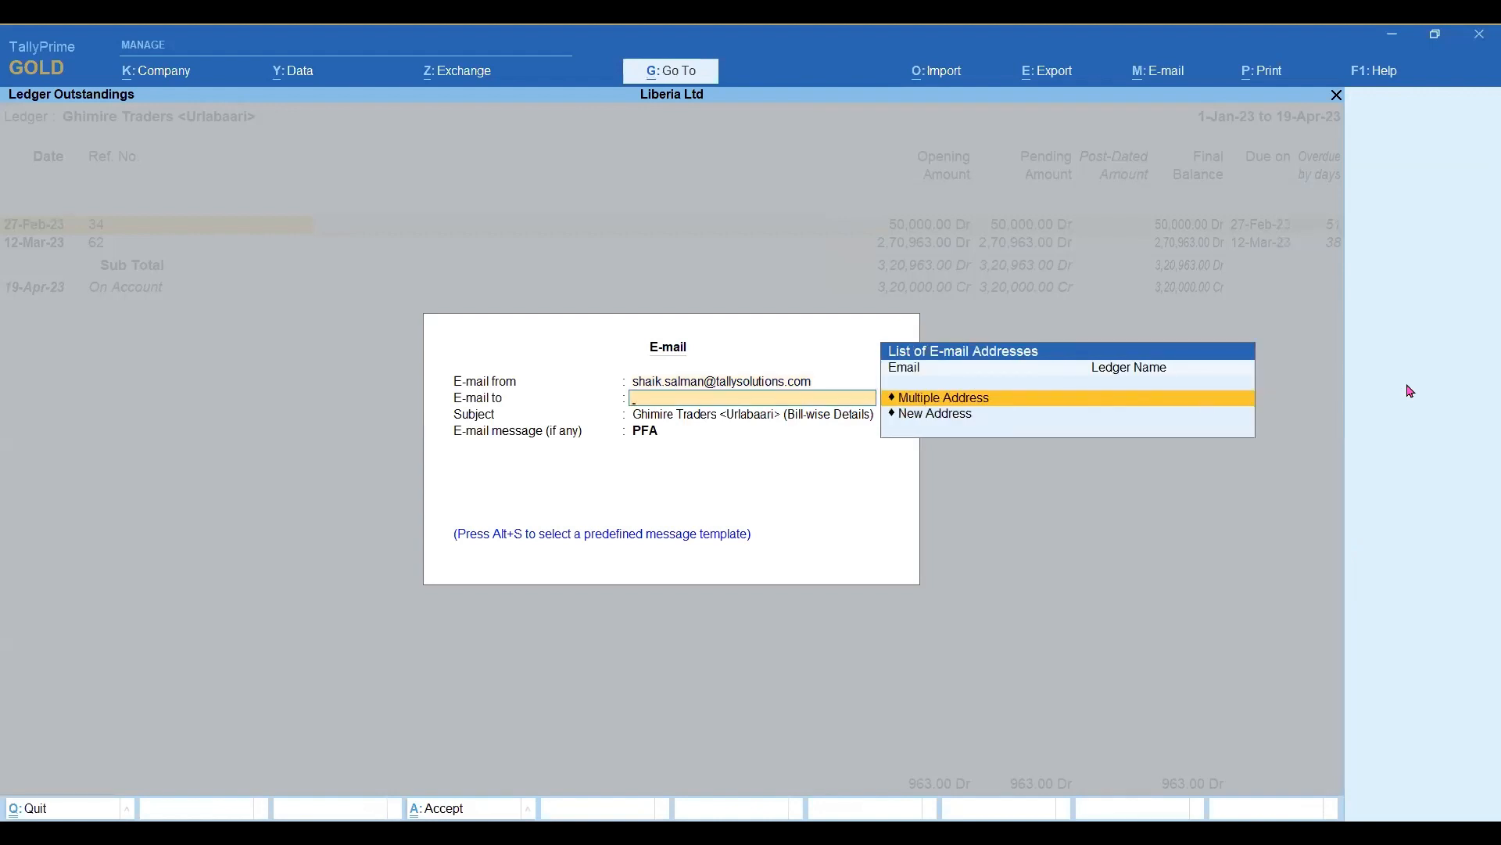
{"action": "key", "text": "Down"}
{"action": "key", "text": "Return"}
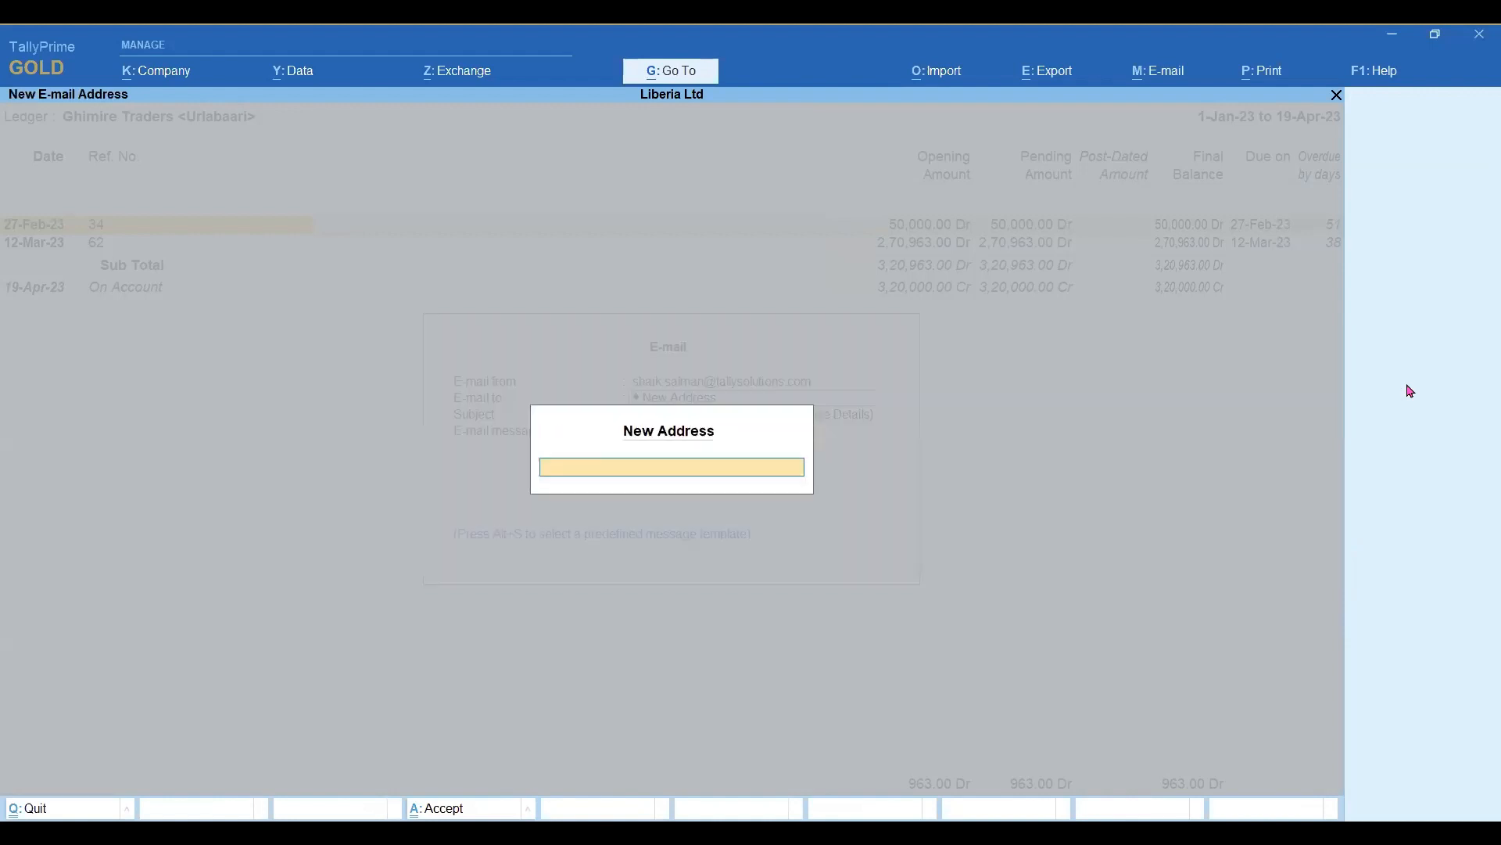
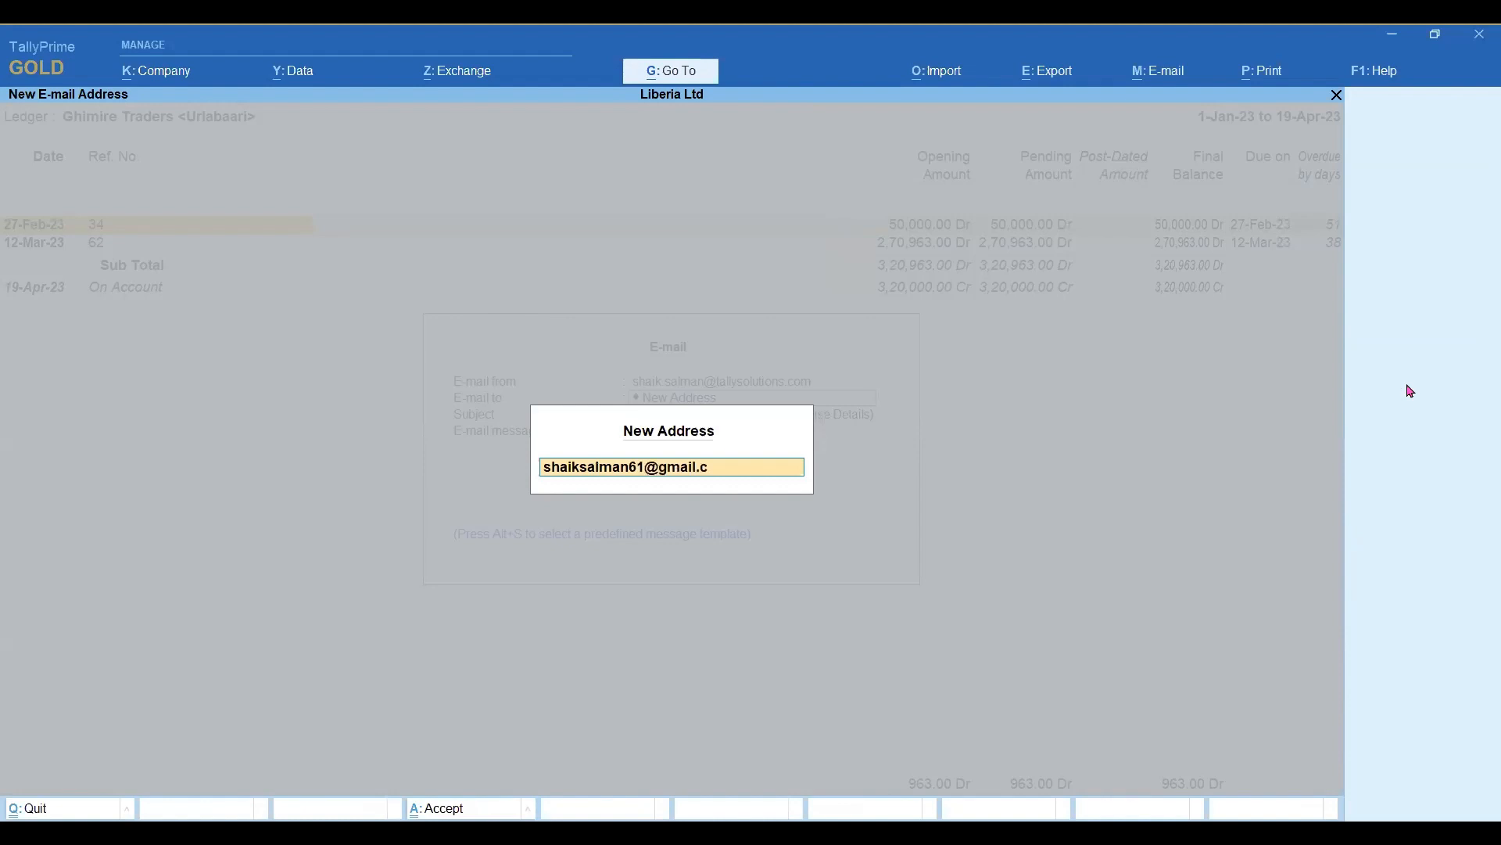
{"action": "key", "text": "Return"}
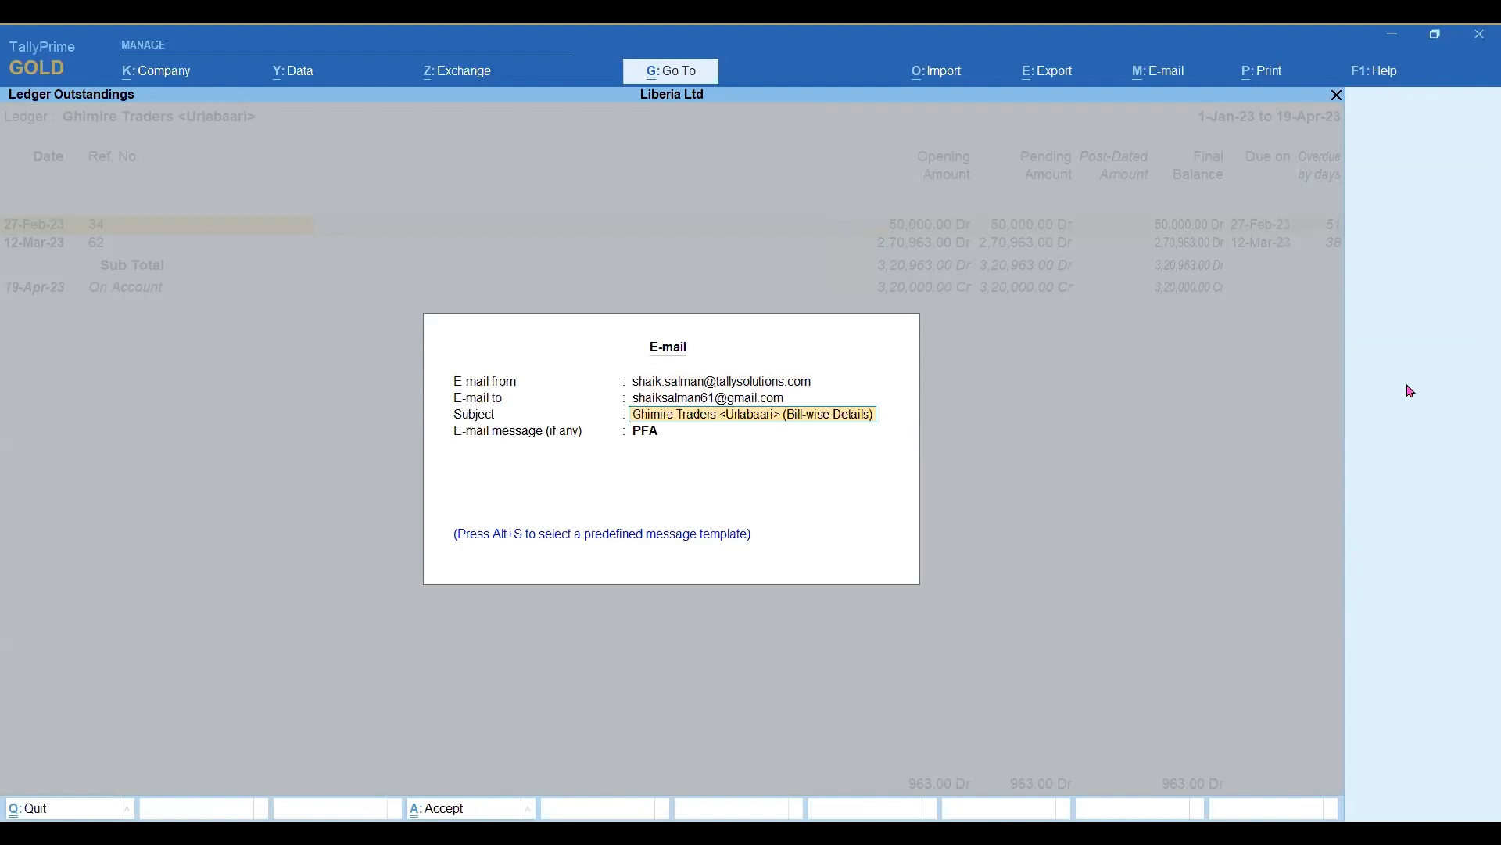
{"action": "key", "text": "Return"}
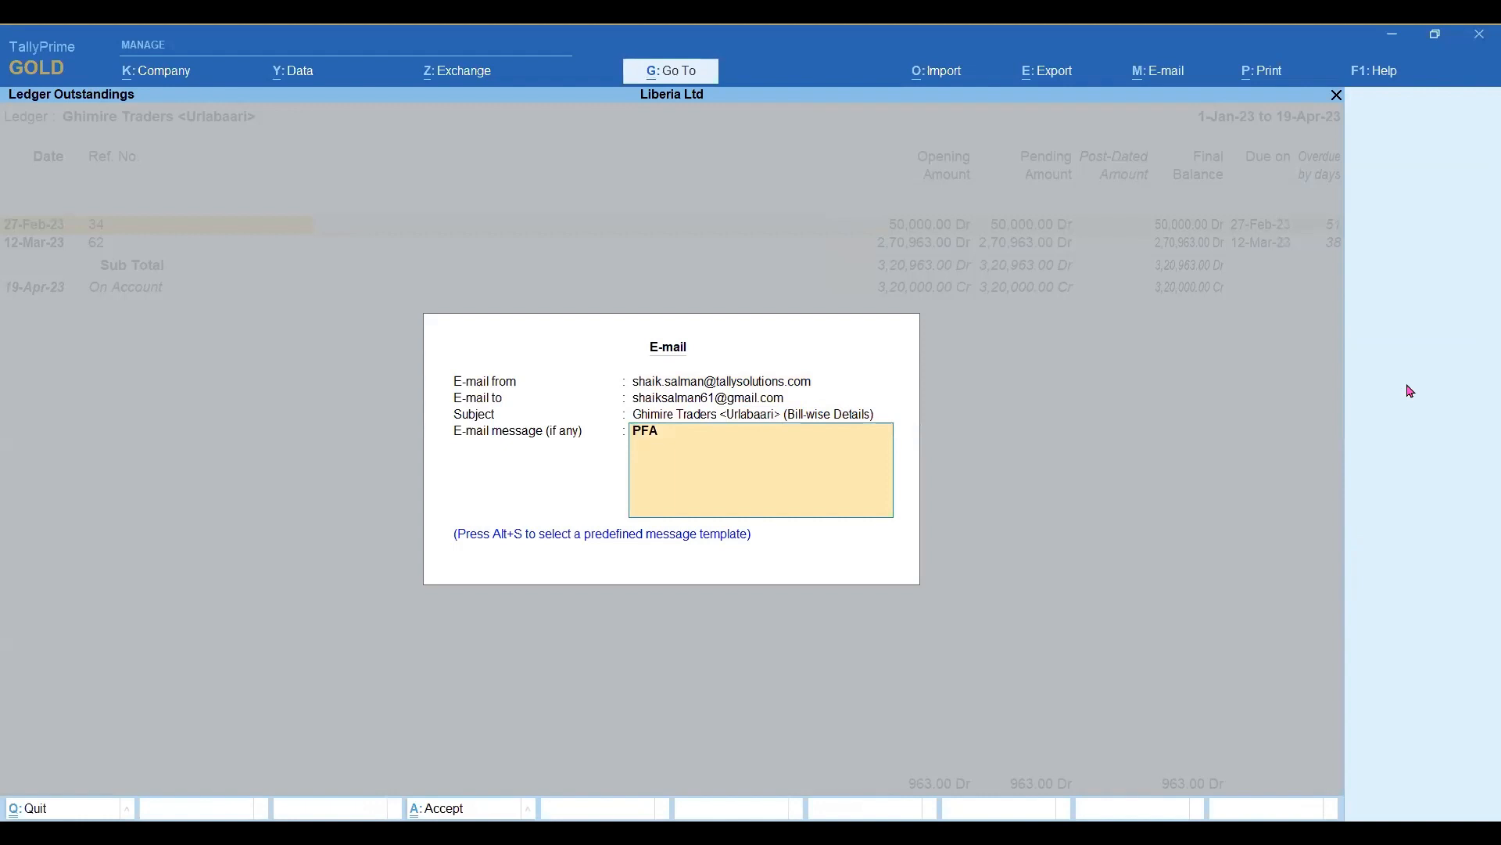
{"action": "key", "text": "ctrl+a"}
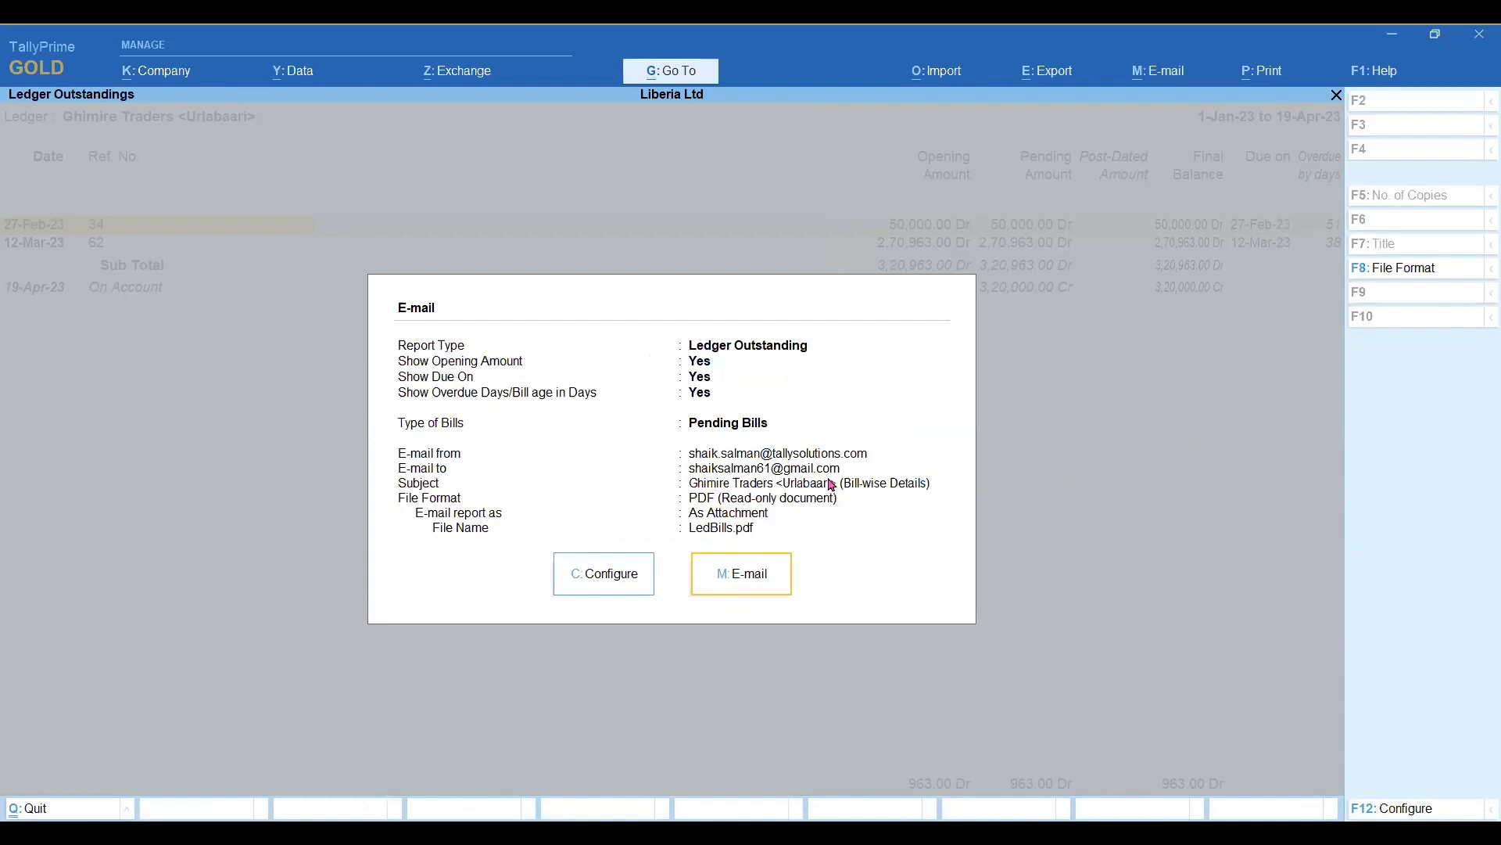
Set the report type to Reminder Letter in the e-mail configuration.
{"action": "left_click", "coordinate": [625, 591]}
{"action": "key", "text": "Down"}
{"action": "key", "text": "Down"}
{"action": "key", "text": "Down"}
{"action": "key", "text": "Down"}
{"action": "key", "text": "Down"}
{"action": "key", "text": "Down"}
{"action": "key", "text": "Down"}
{"action": "key", "text": "Down"}
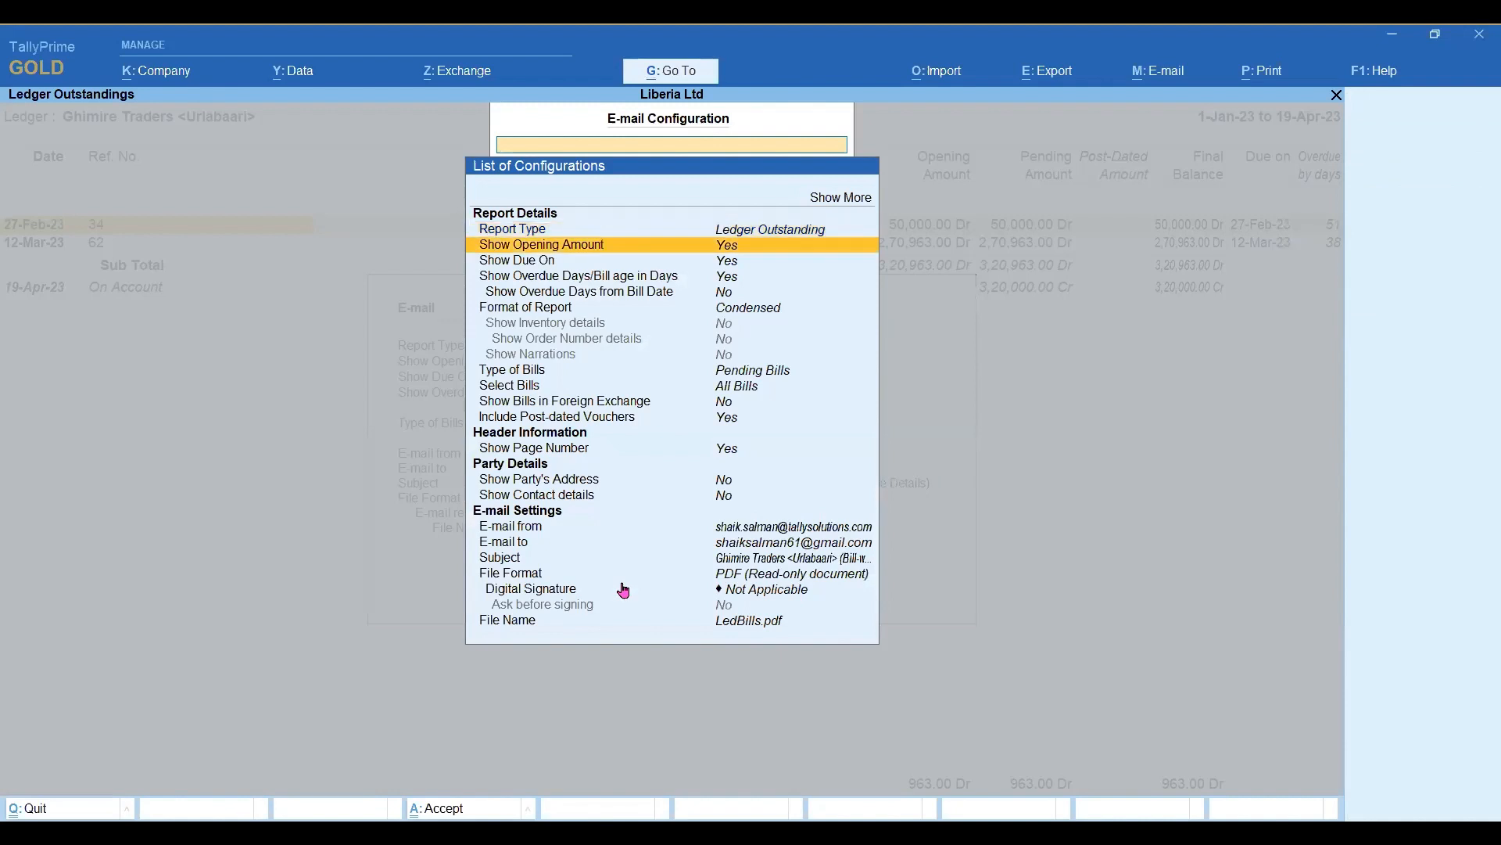
{"action": "key", "text": "Up"}
{"action": "key", "text": "Up"}
{"action": "key", "text": "Up"}
{"action": "key", "text": "Up"}
{"action": "key", "text": "Up"}
{"action": "key", "text": "Up"}
{"action": "key", "text": "Up"}
{"action": "key", "text": "Up"}
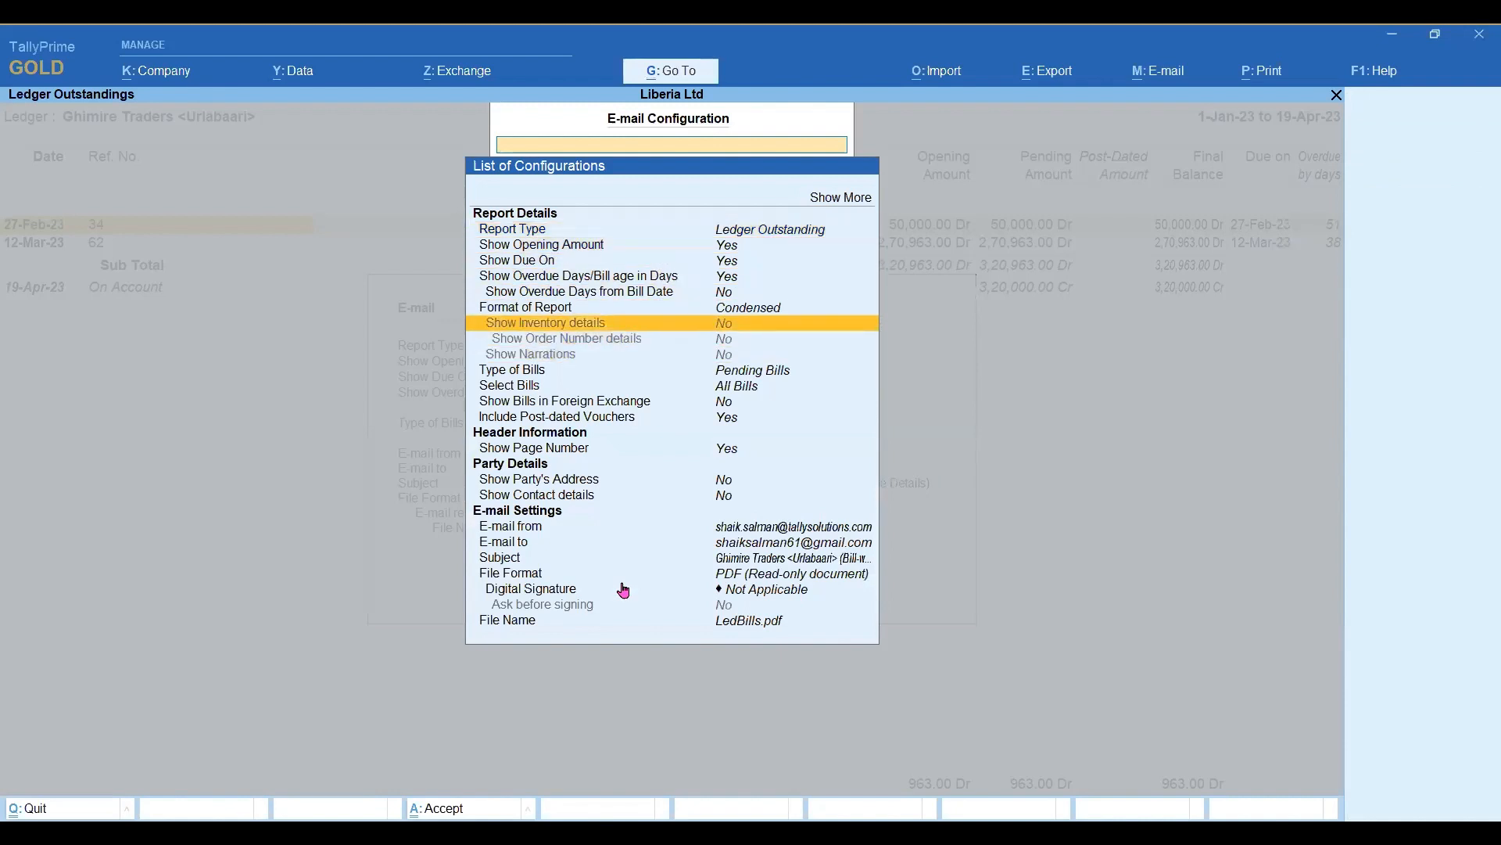
{"action": "key", "text": "Return"}
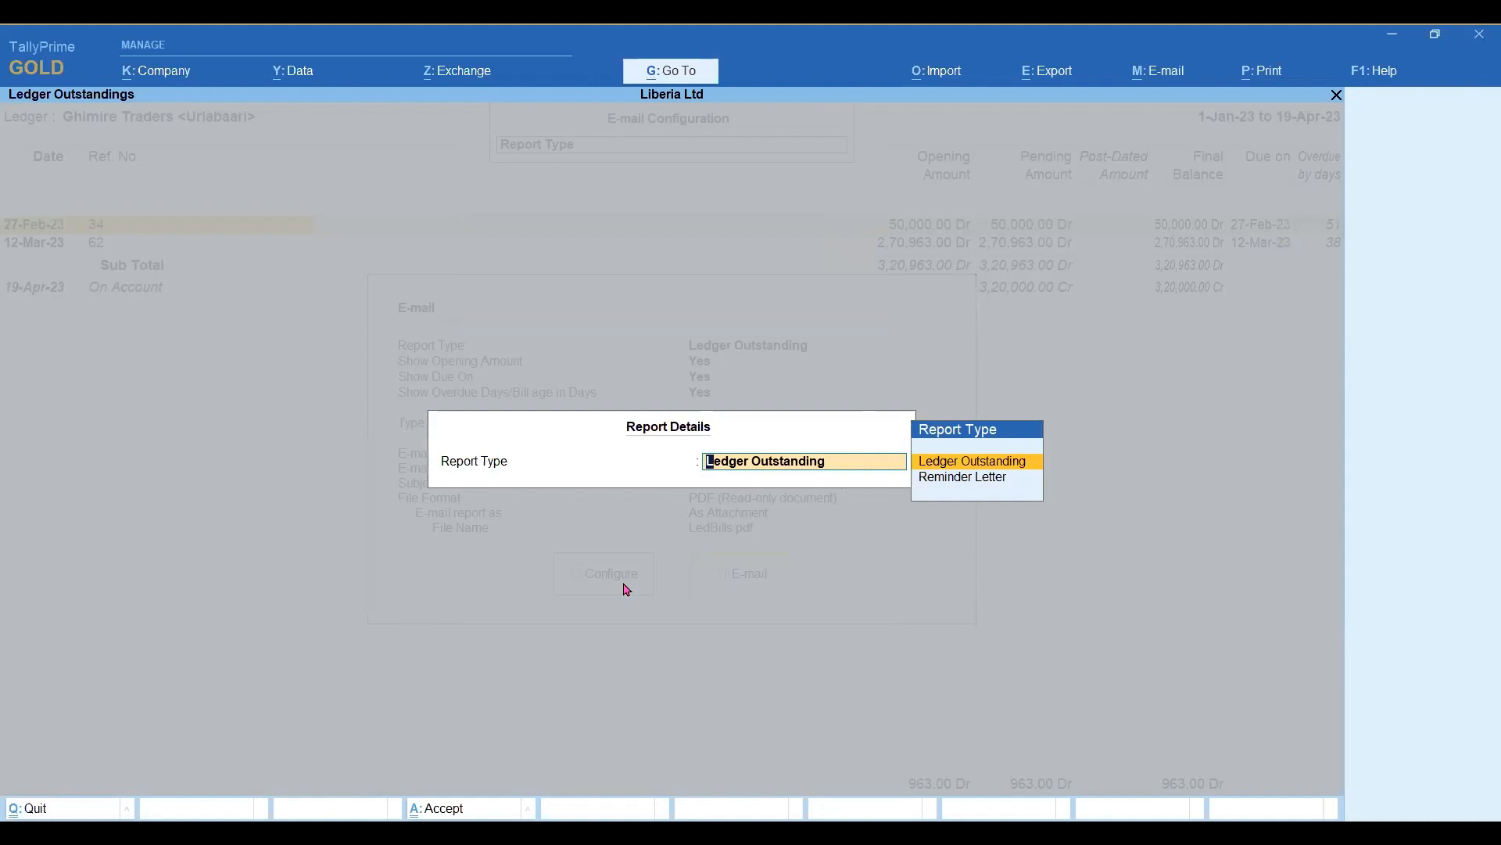
{"action": "key", "text": "Down"}
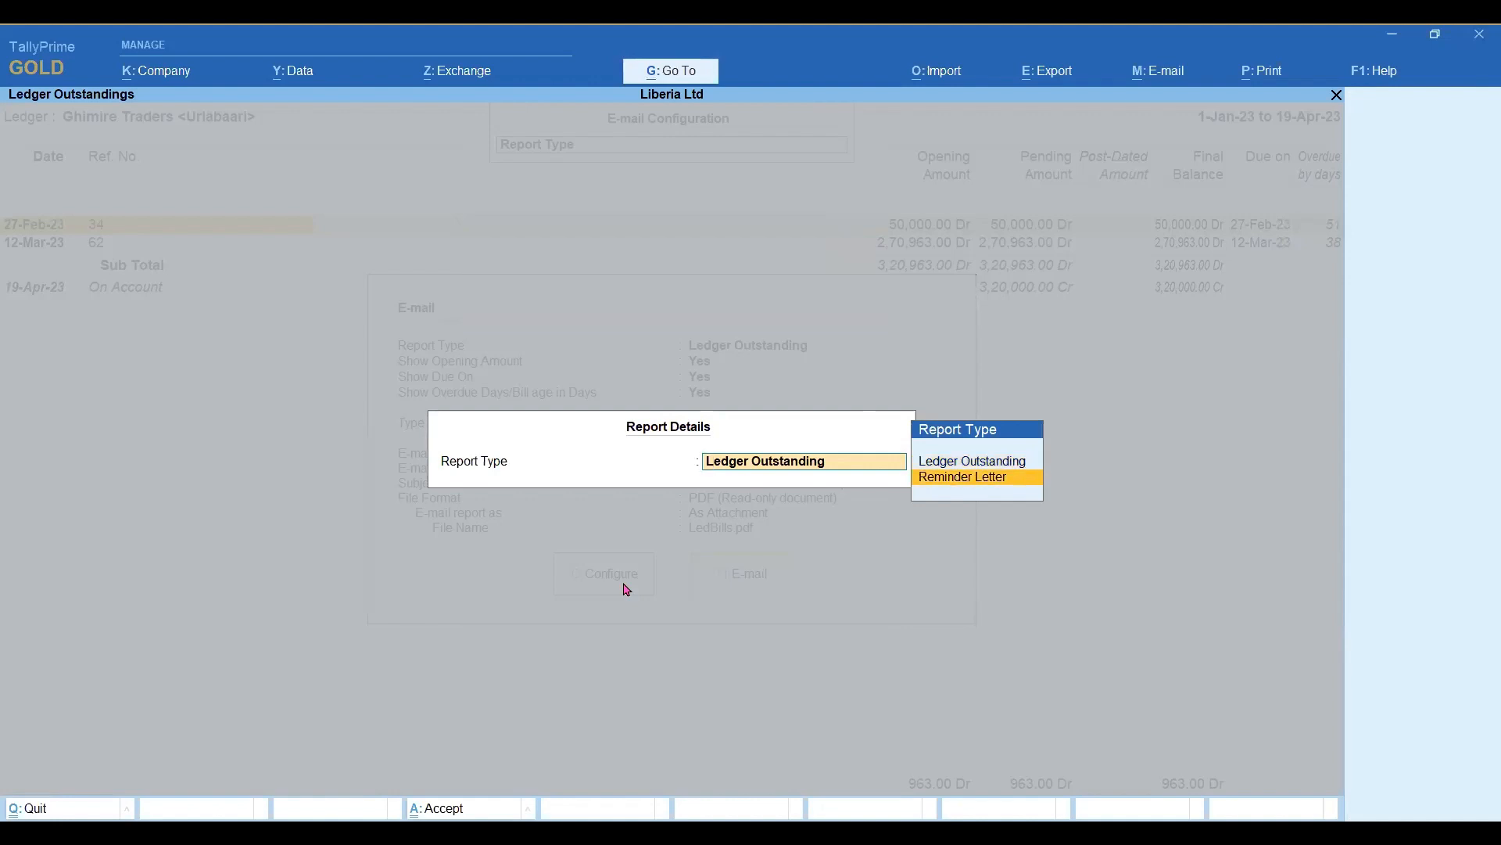
{"action": "key", "text": "Return"}
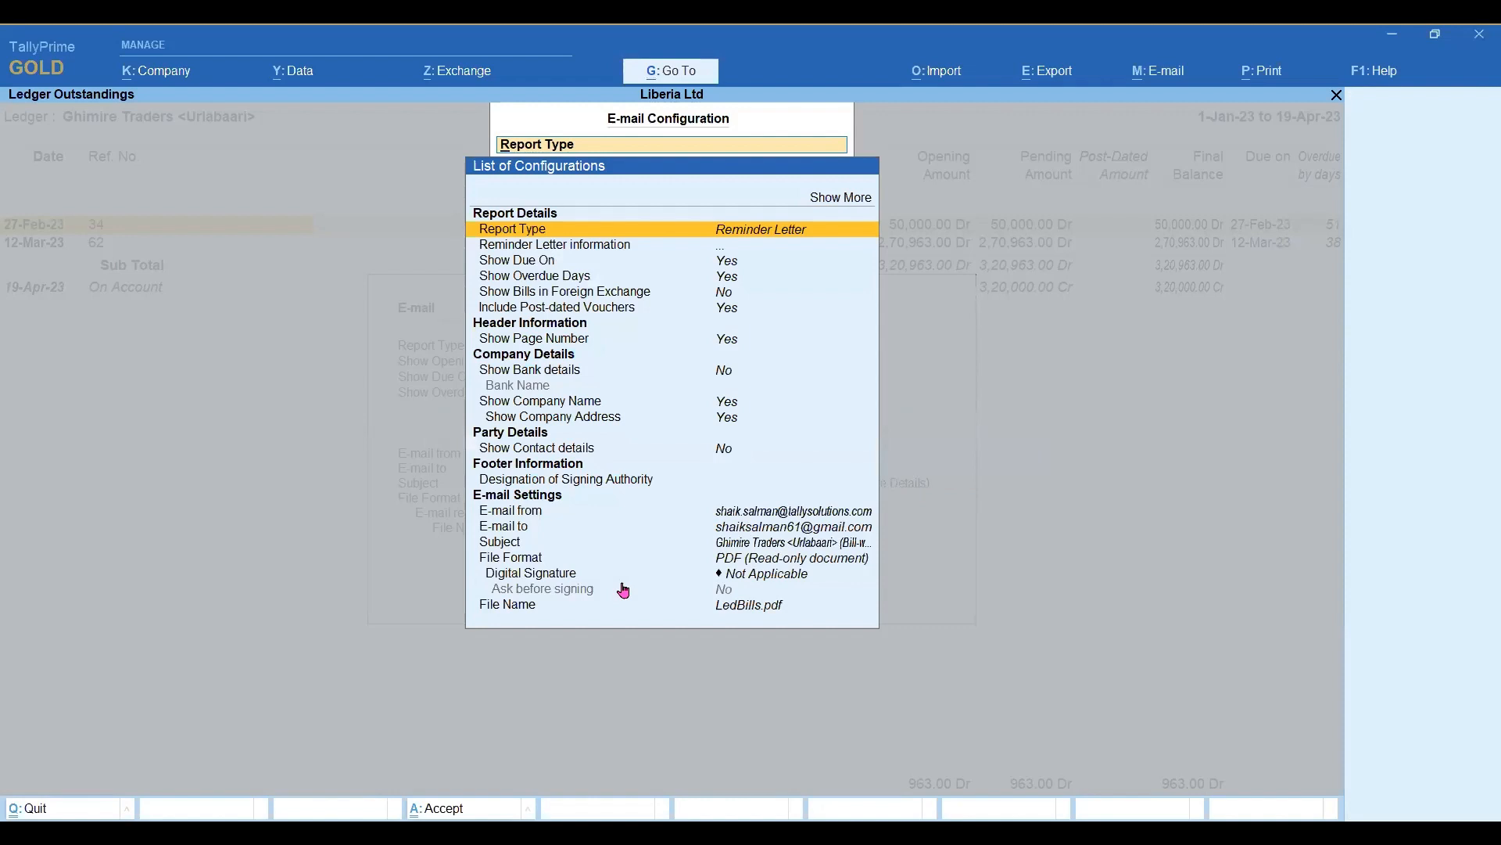
Review the reminder letter's header, company, party, footer and e-mail settings, keeping the file format as PDF (Read-only document).
{"action": "key", "text": "Down"}
{"action": "key", "text": "Down"}
{"action": "key", "text": "Down"}
{"action": "key", "text": "Down"}
{"action": "key", "text": "Down"}
{"action": "key", "text": "Down"}
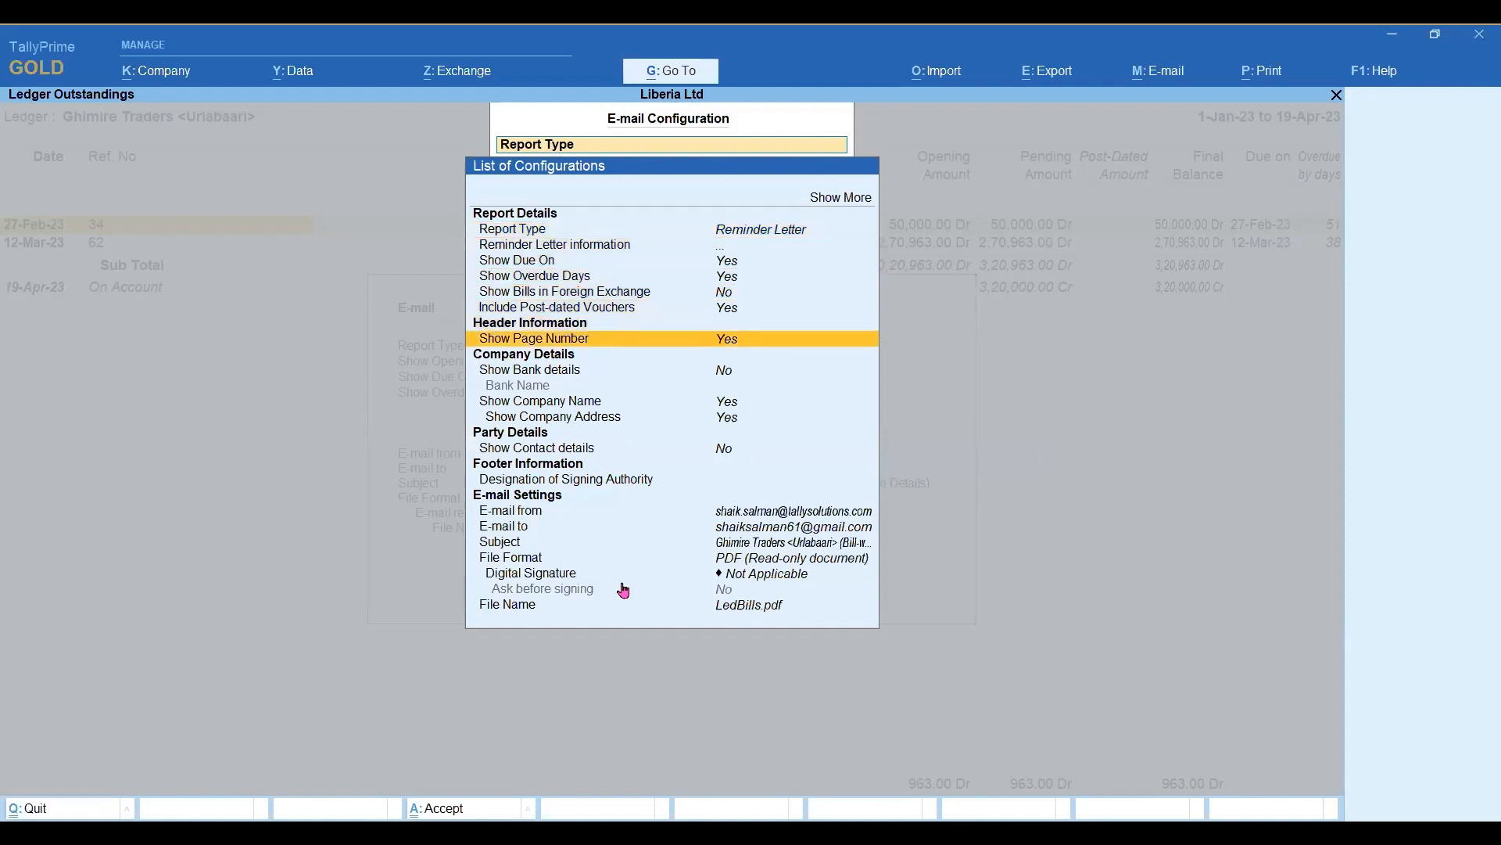
{"action": "key", "text": "Down"}
{"action": "key", "text": "Down"}
{"action": "key", "text": "Down"}
{"action": "key", "text": "Down"}
{"action": "key", "text": "Down"}
{"action": "key", "text": "Down"}
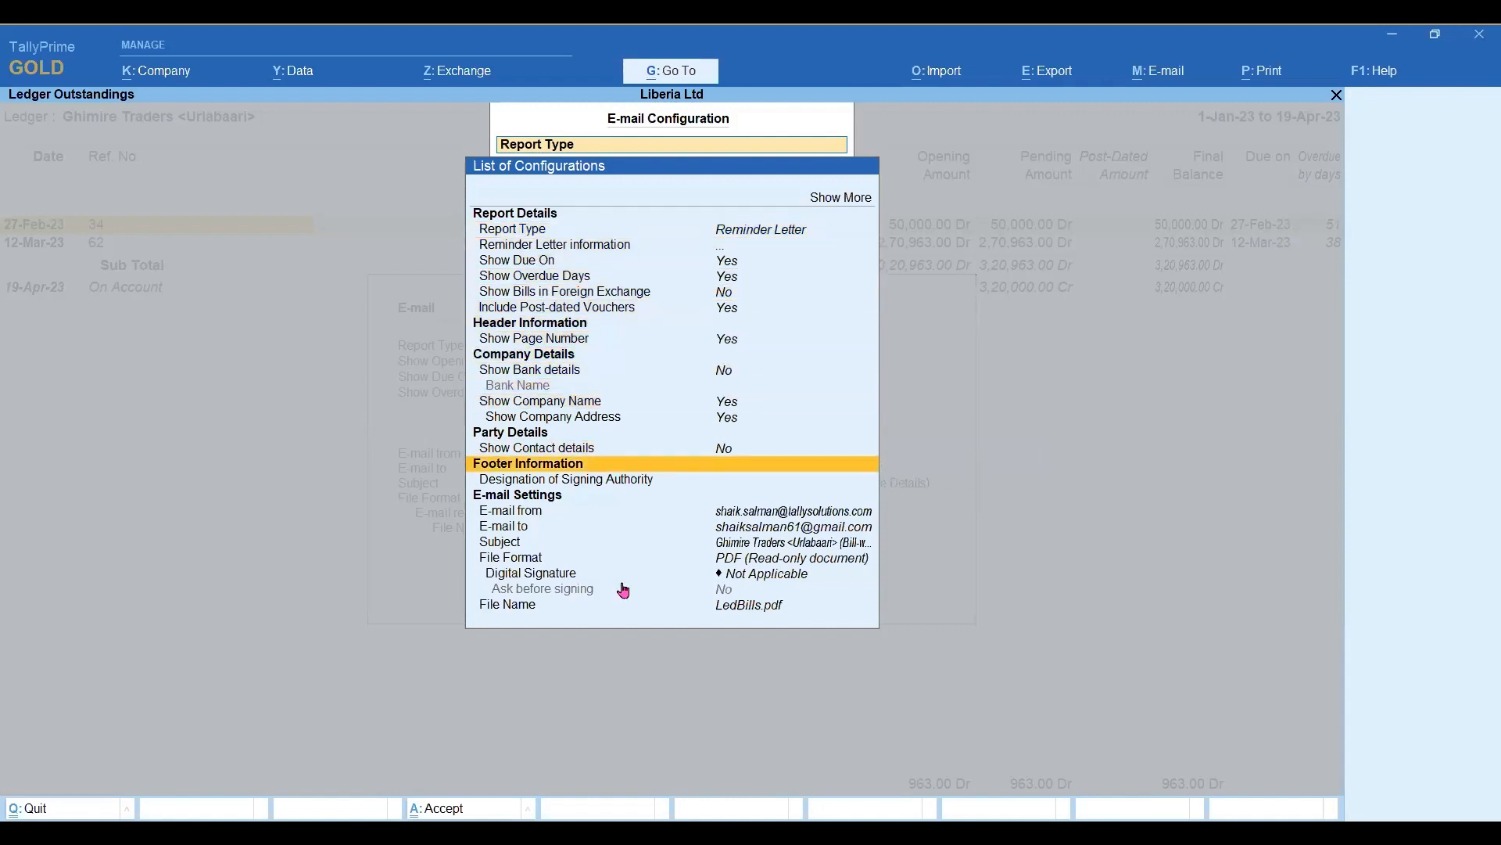
{"action": "key", "text": "Down"}
{"action": "key", "text": "Down"}
{"action": "key", "text": "Down"}
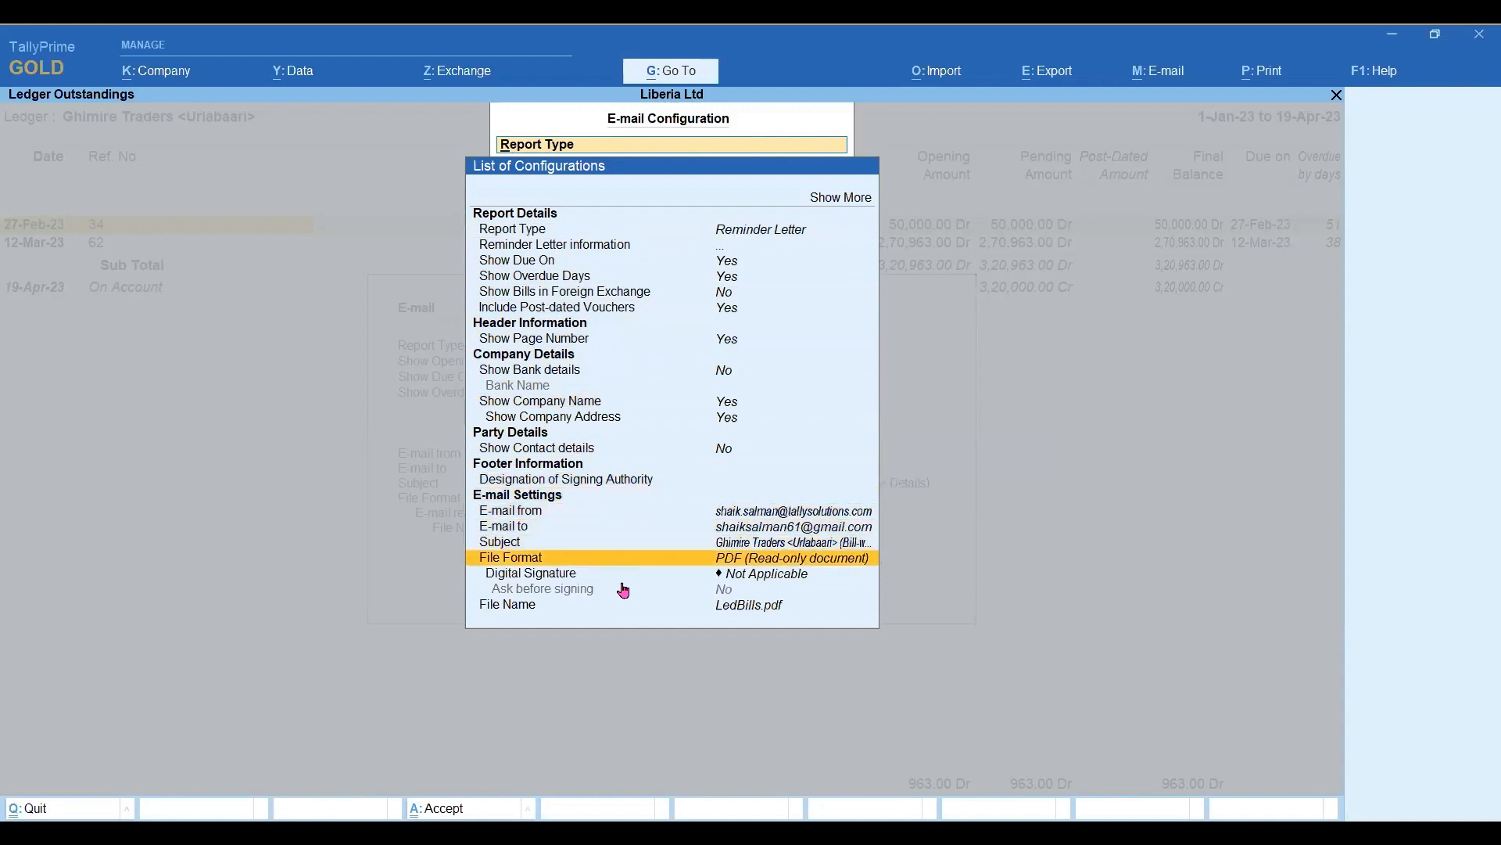
{"action": "key", "text": "Return"}
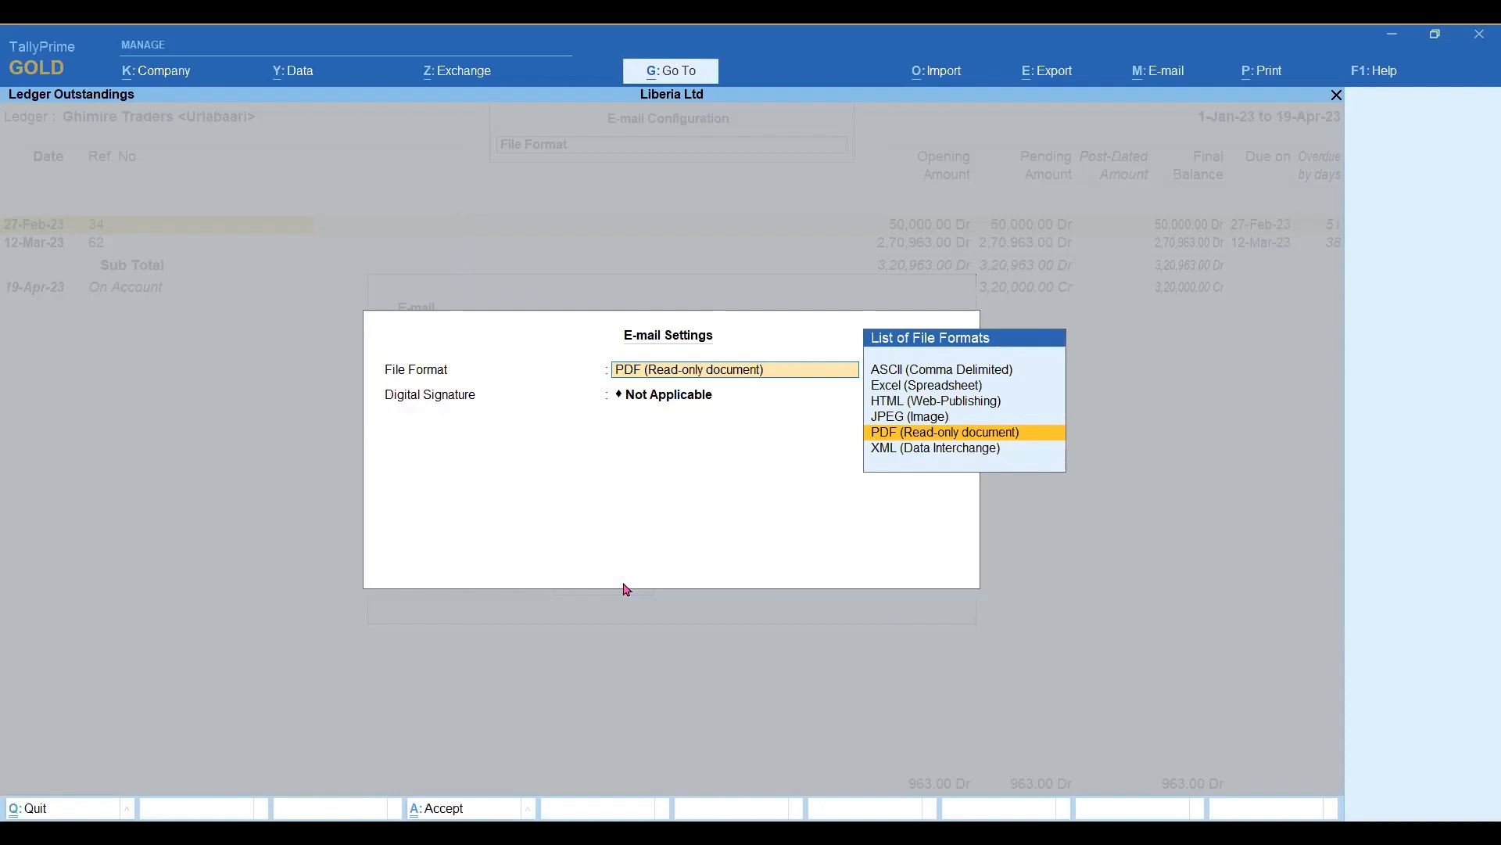
{"action": "key", "text": "Return"}
{"action": "key", "text": "Return"}
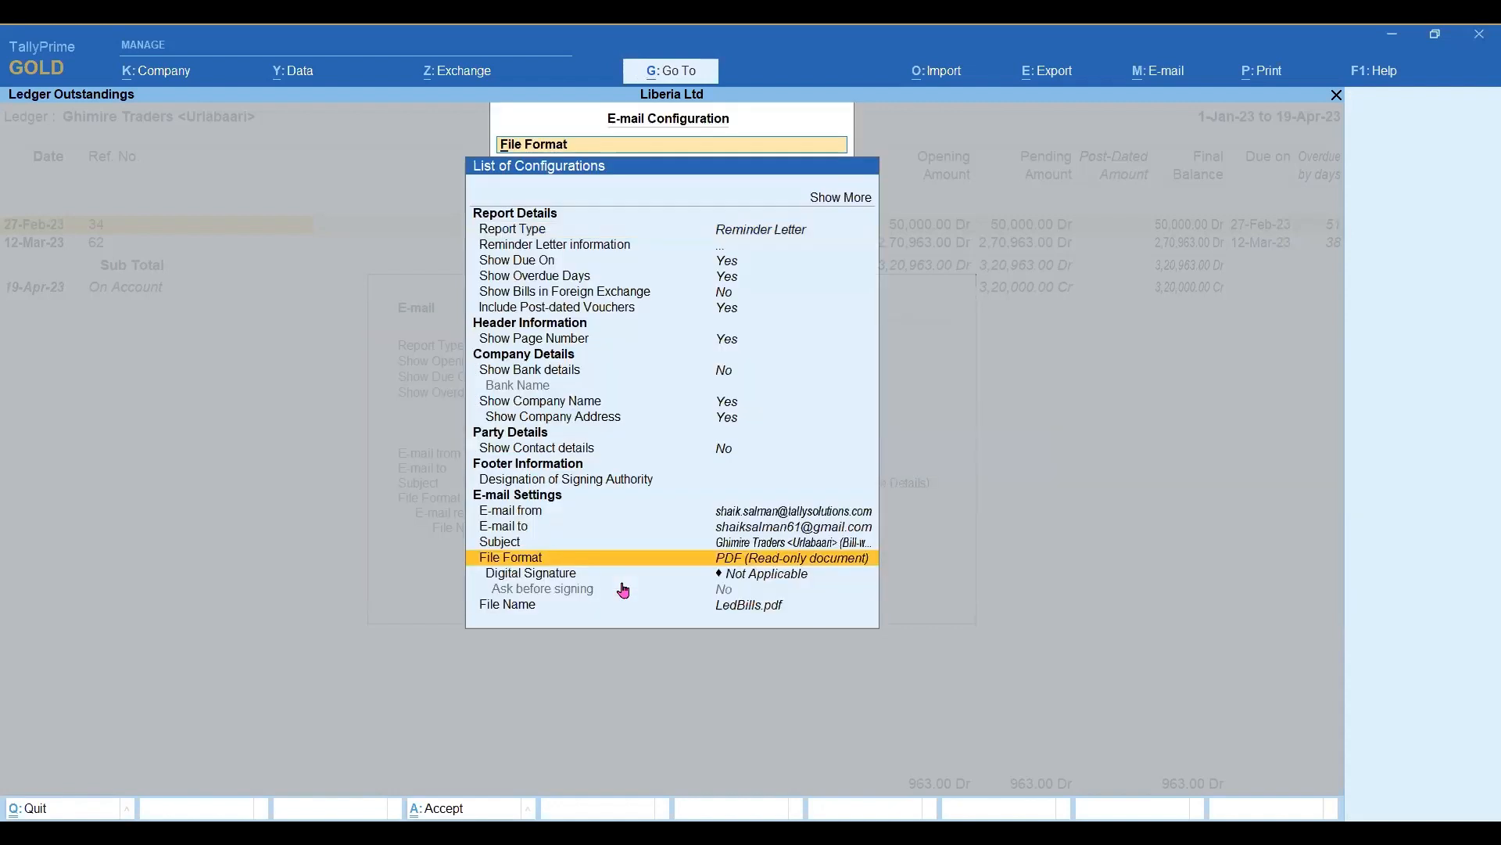
Accept the configuration and send the reminder letter e-mail, authenticating with the sender account's password.
{"action": "key", "text": "ctrl+a"}
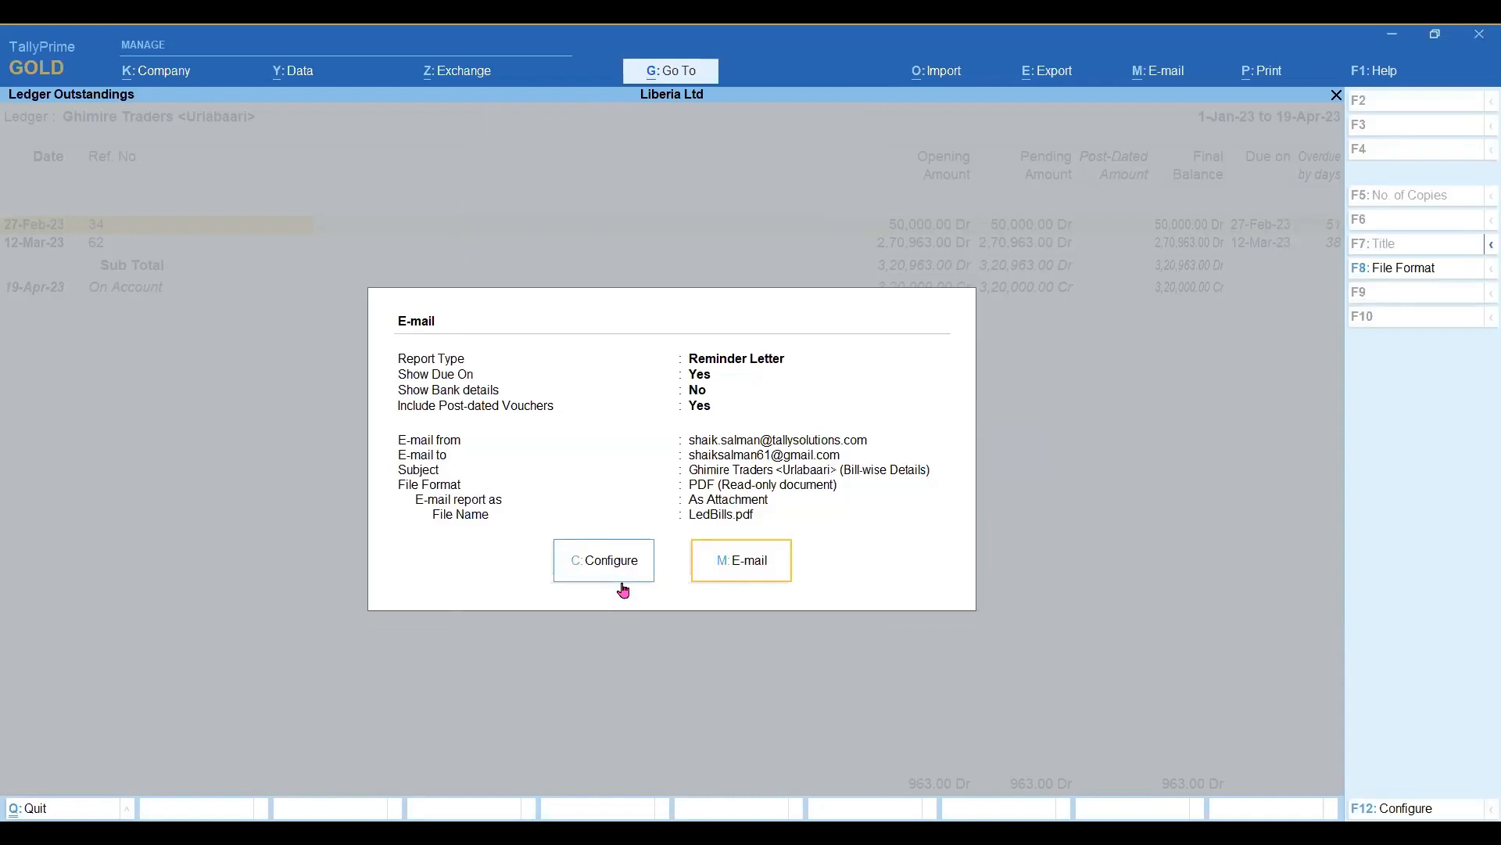
{"action": "key", "text": "Return"}
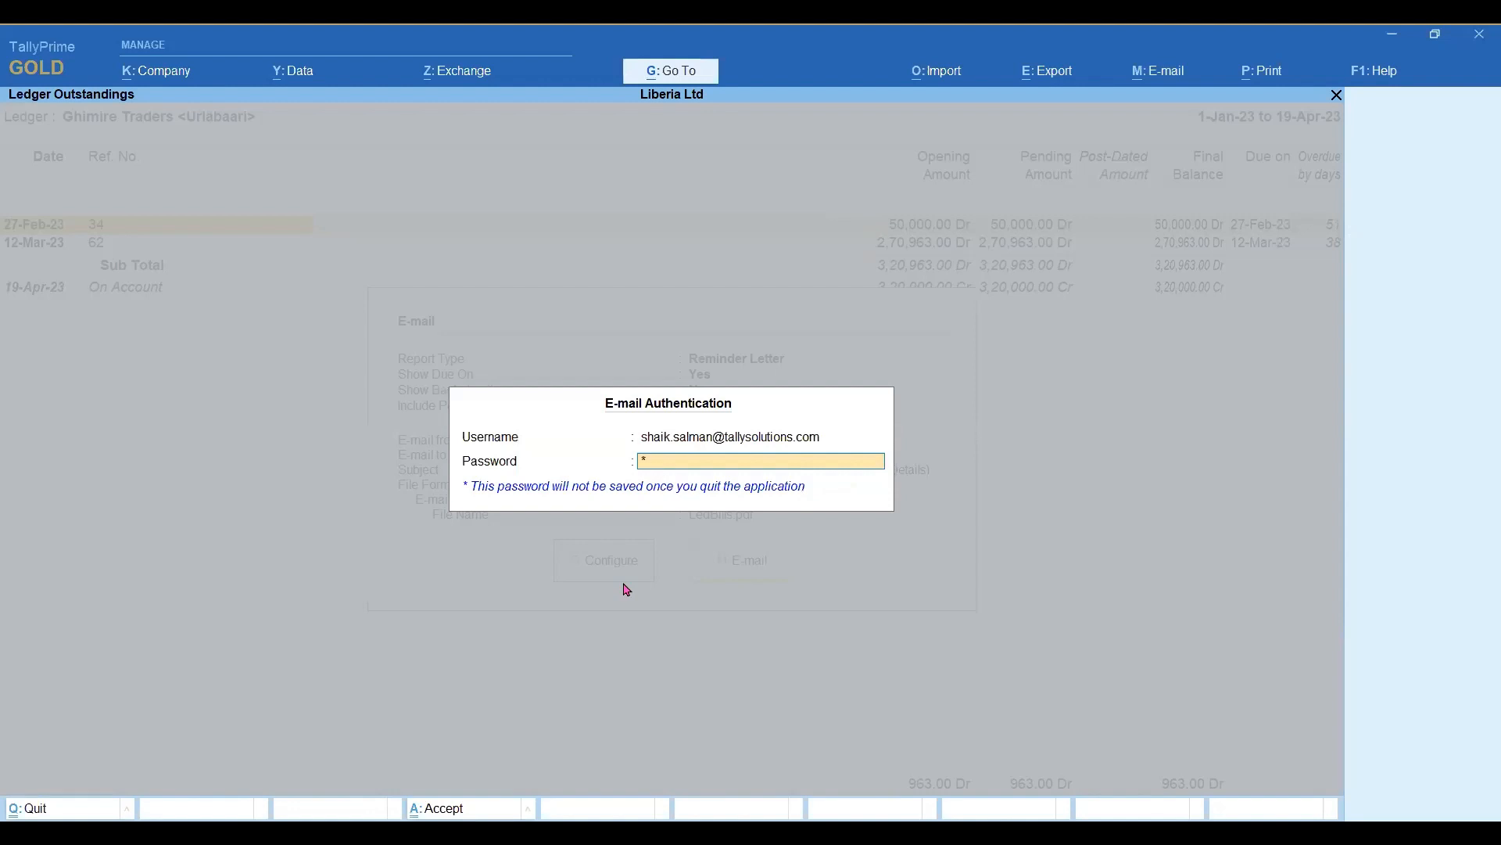
{"action": "key", "text": "Return"}
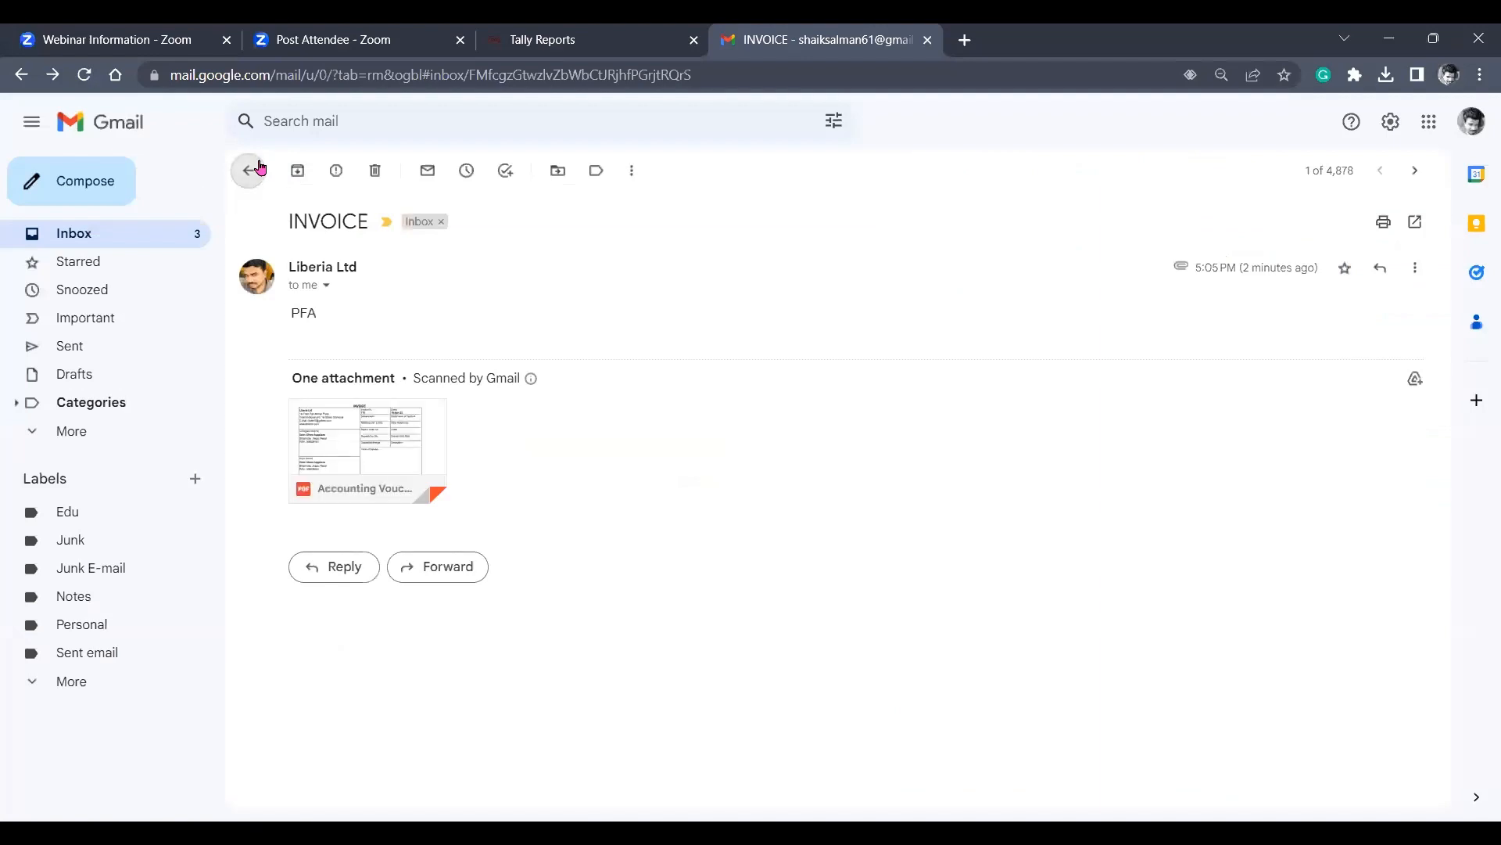
Switch to Gmail in Chrome, preview LedBills.pdf in the Ghimire Traders (Bill-wise Details) message and return to the inbox.
{"action": "left_click", "coordinate": [253, 167]}
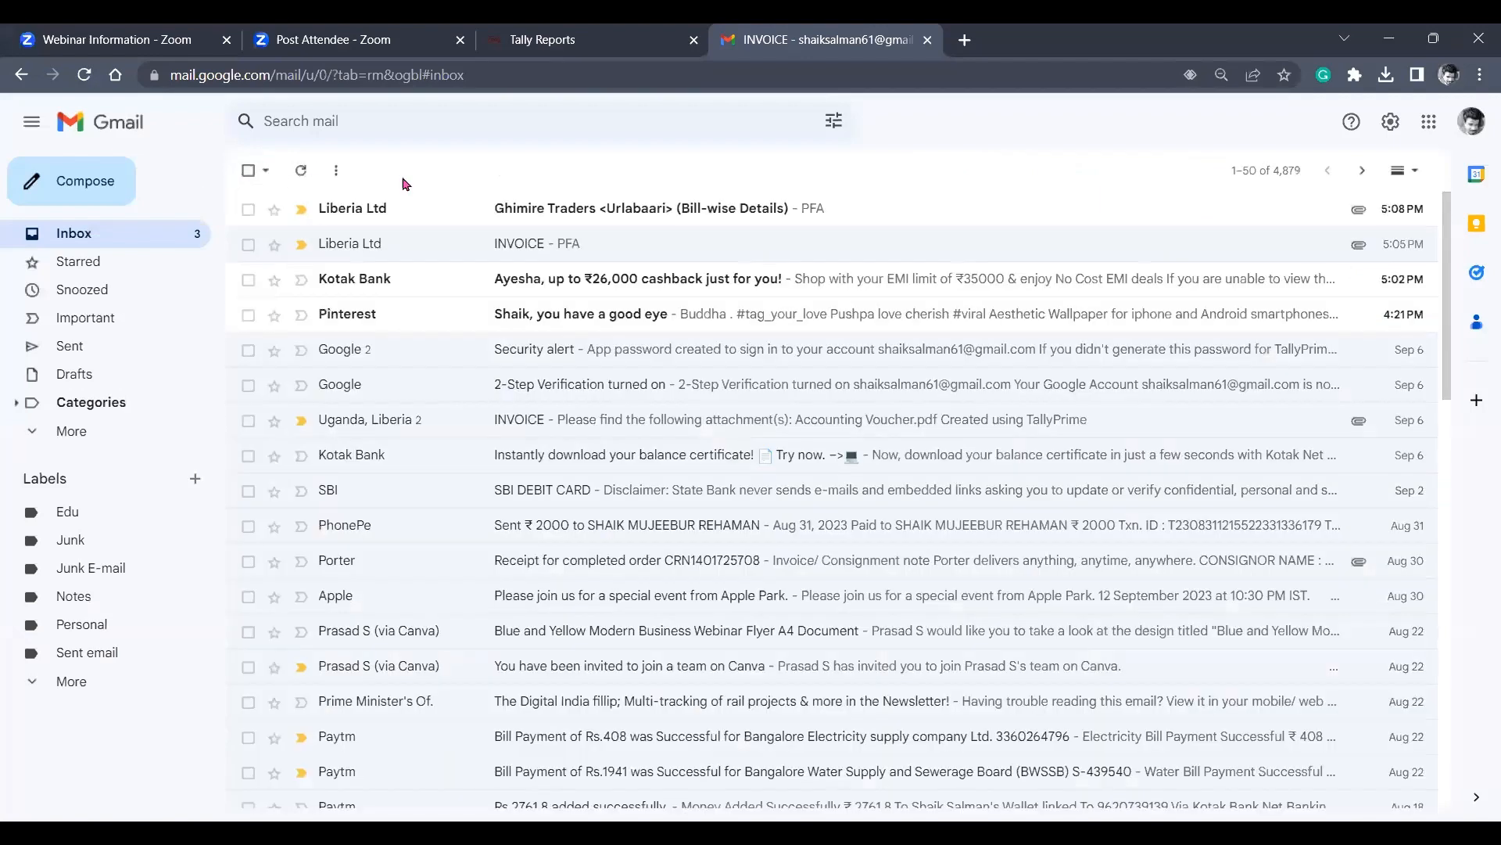
{"action": "left_click", "coordinate": [570, 224]}
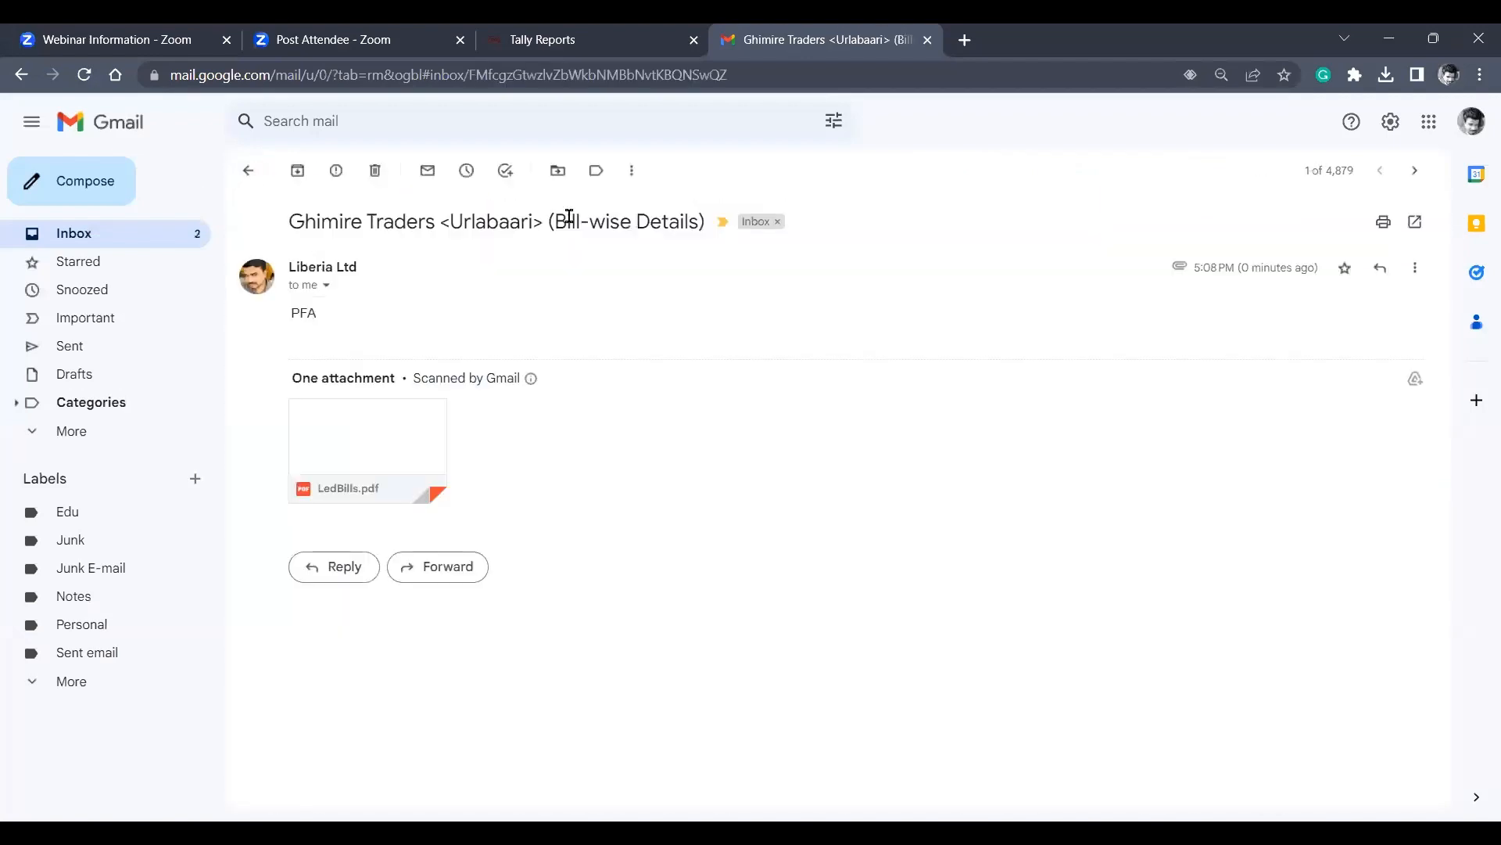
{"action": "left_click", "coordinate": [336, 436]}
{"action": "scroll", "coordinate": [341, 438], "scroll_direction": "down", "scroll_amount": 4}
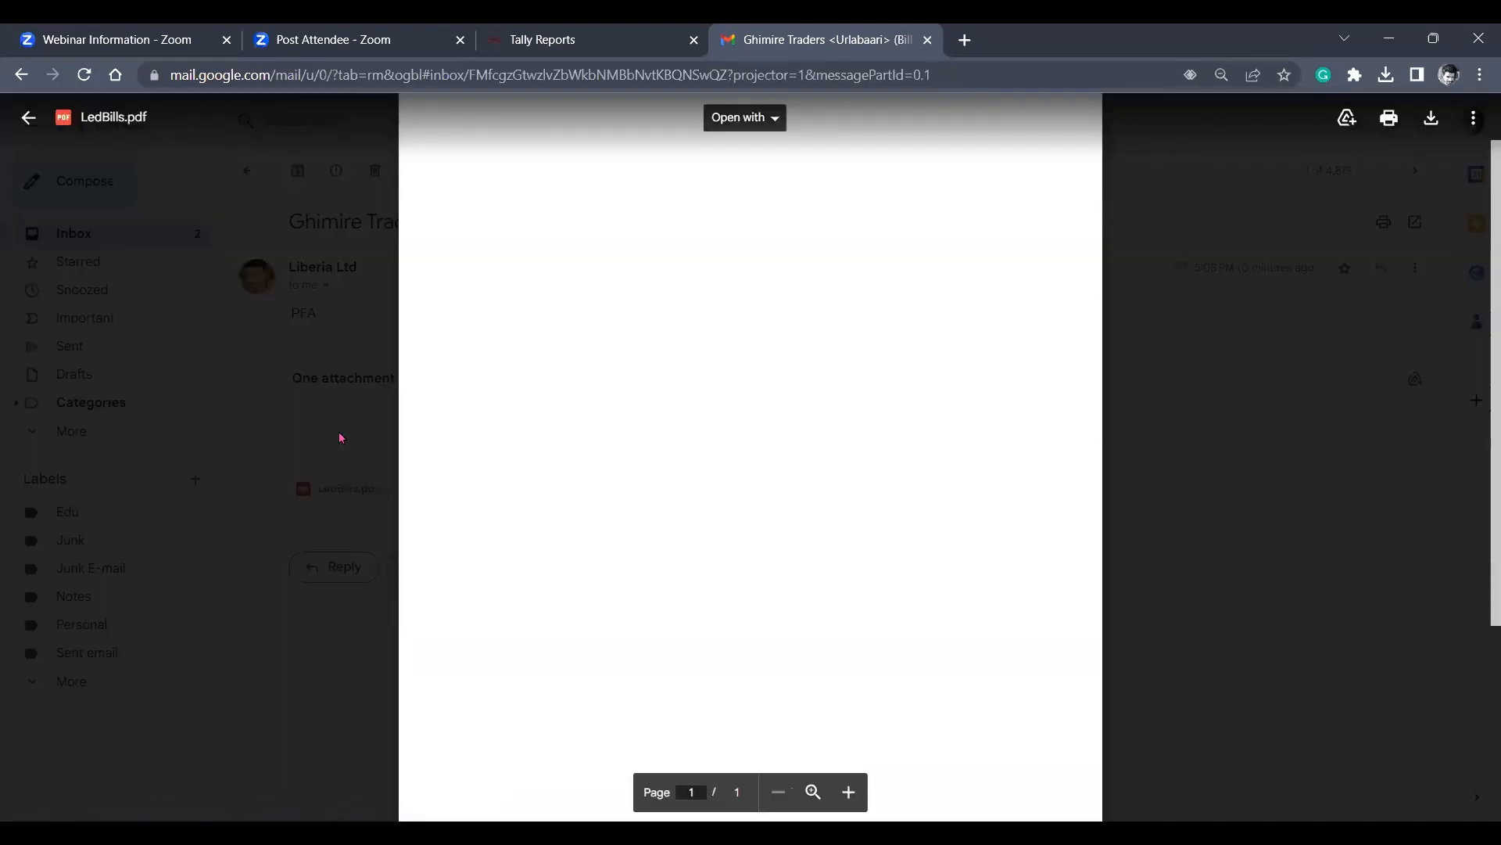
{"action": "key", "text": "Escape"}
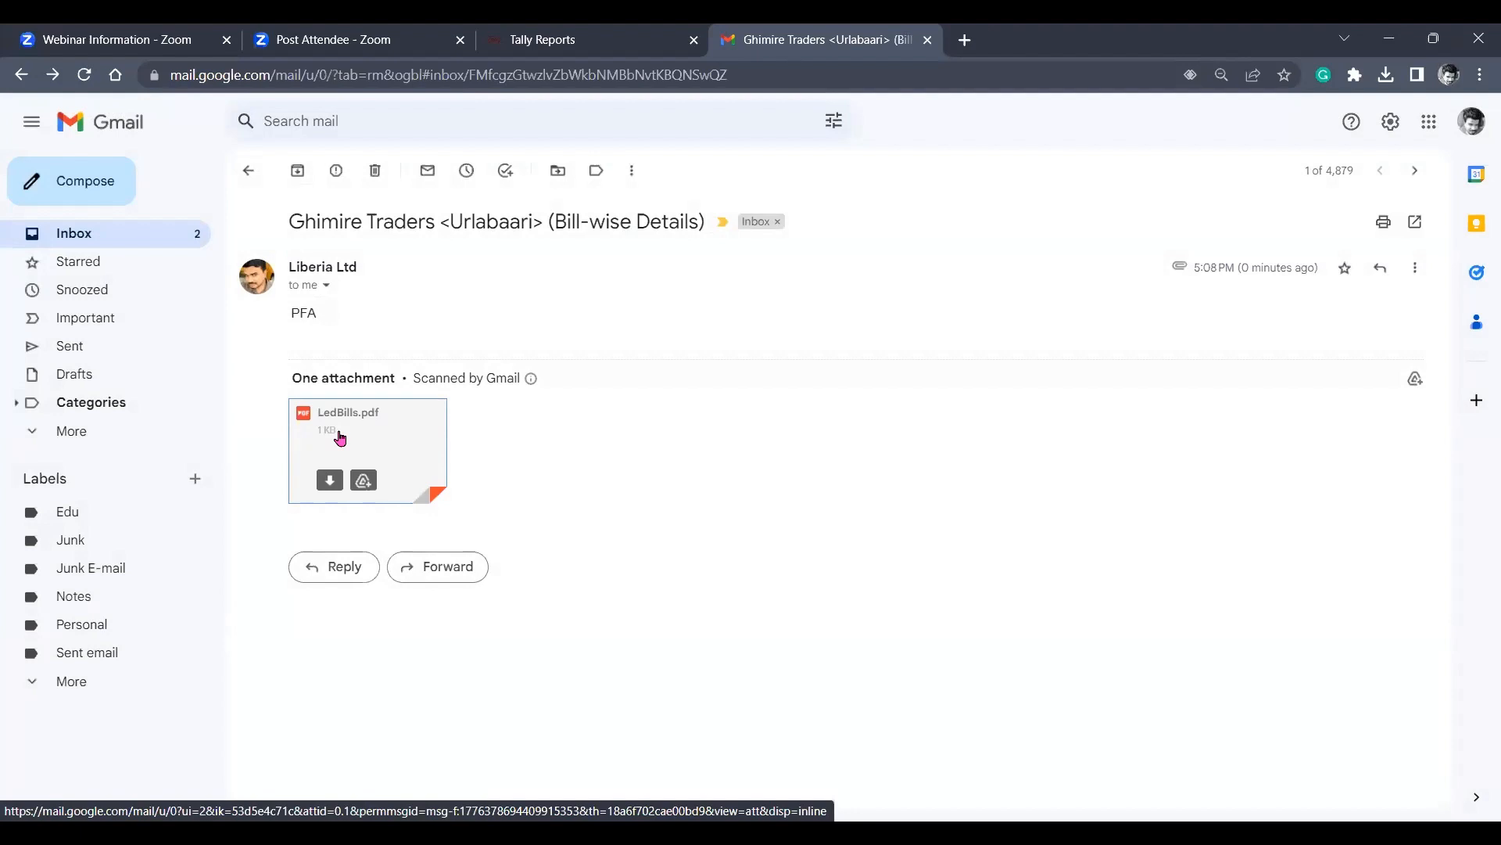
{"action": "left_click", "coordinate": [248, 171]}
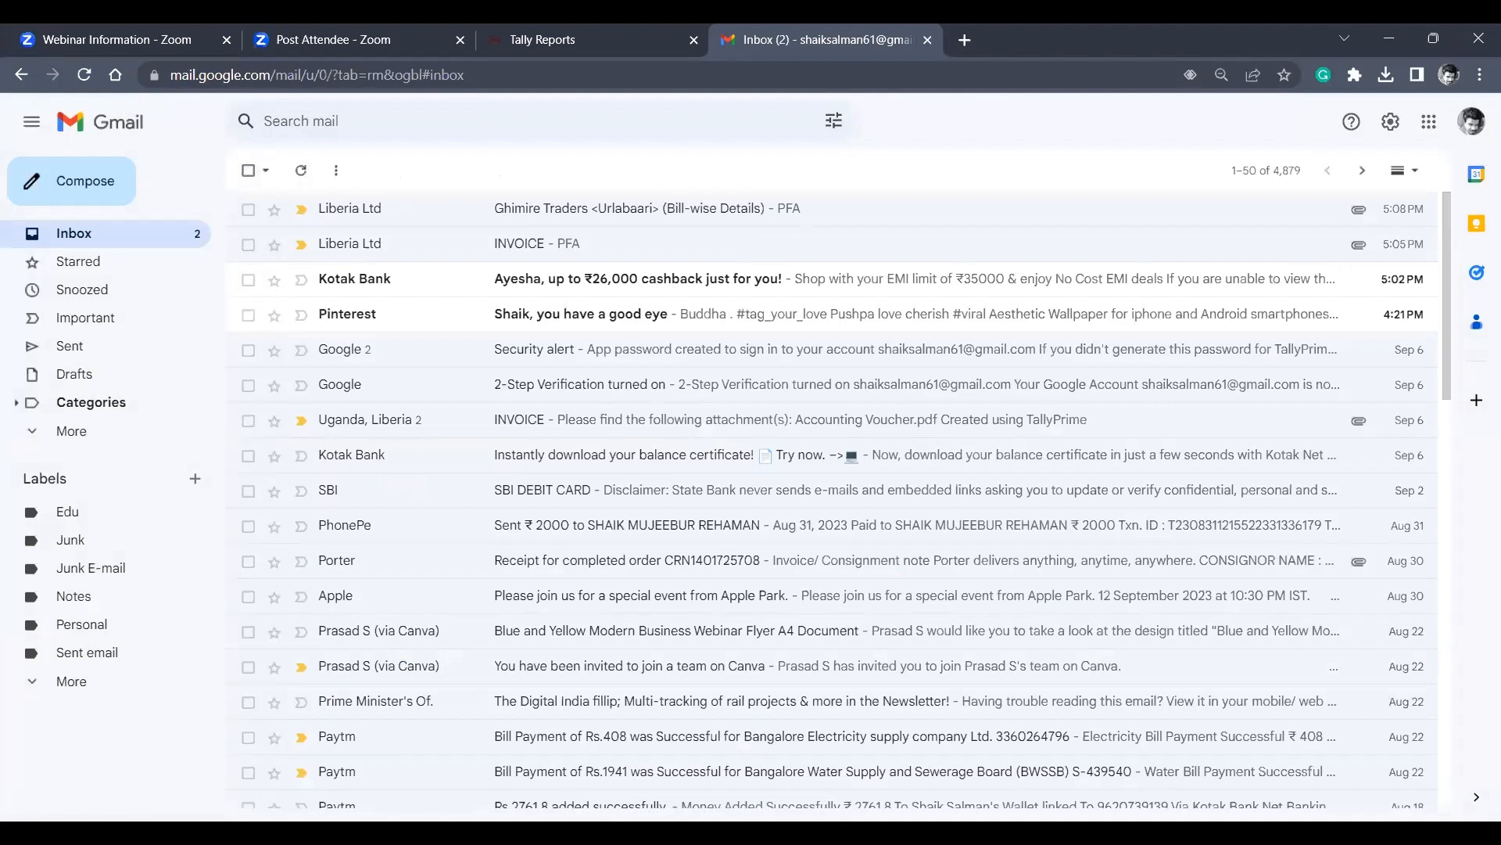
Switch to TallyPrime and leave the Ledger Outstandings report for the Gateway of Tally.
{"action": "key", "text": "alt+Tab"}
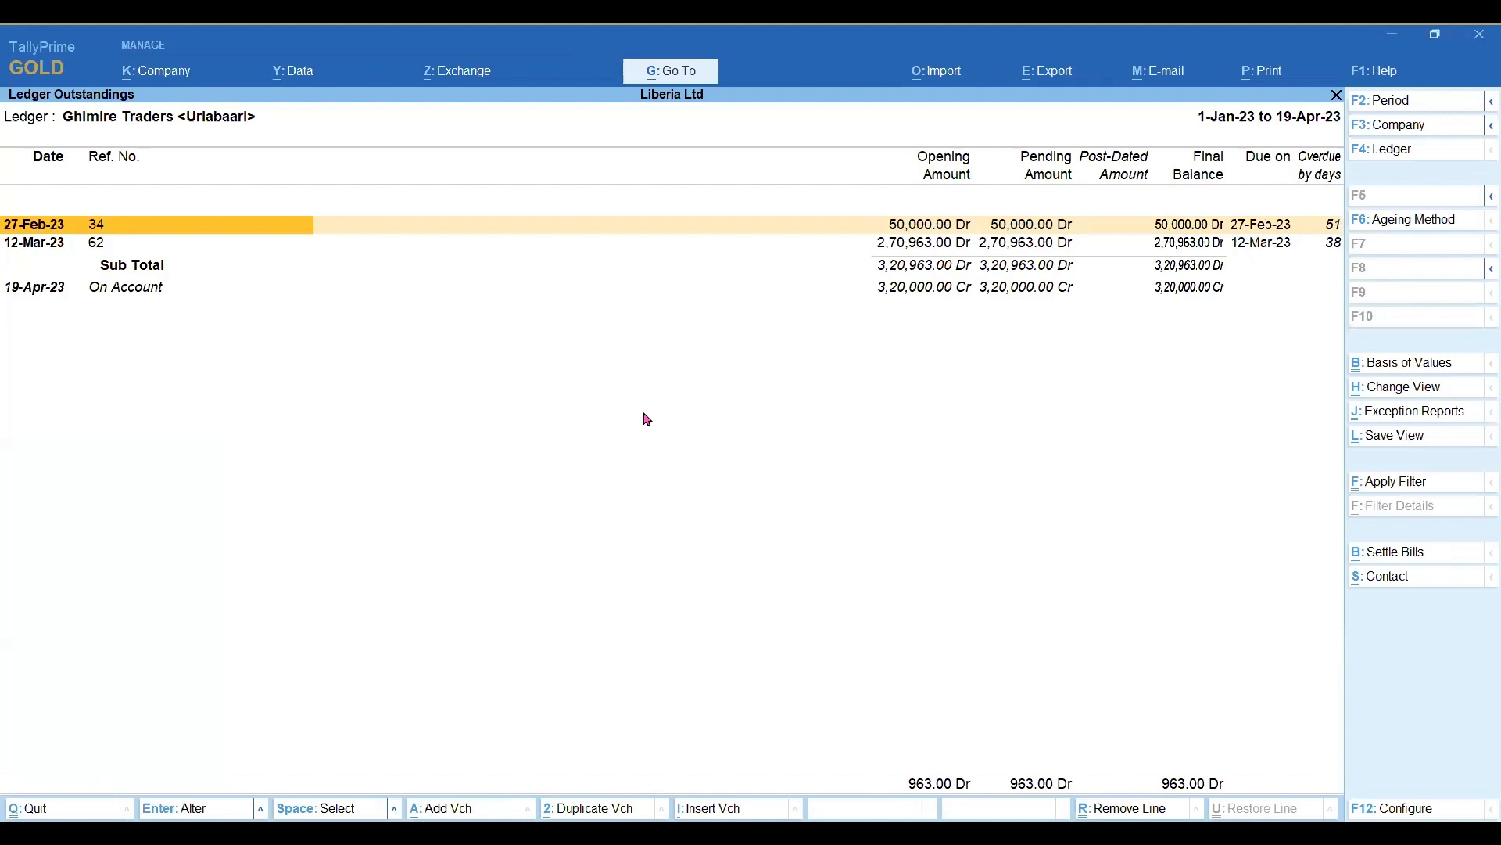
{"action": "key", "text": "Escape"}
{"action": "key", "text": "Escape"}
{"action": "key", "text": "Escape"}
{"action": "key", "text": "Escape"}
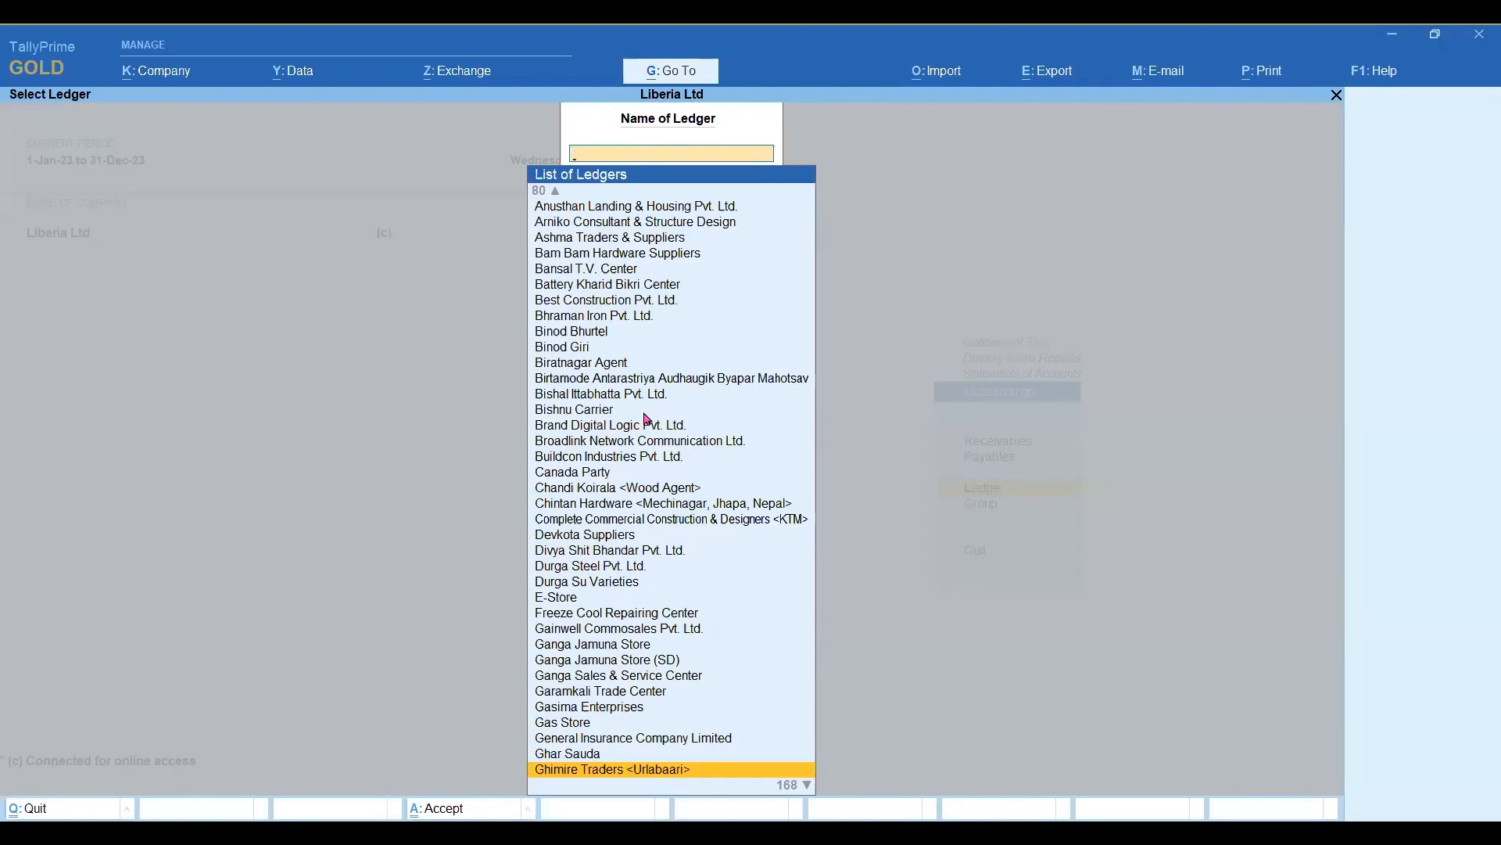
{"action": "key", "text": "Escape"}
{"action": "key", "text": "Escape"}
{"action": "key", "text": "Escape"}
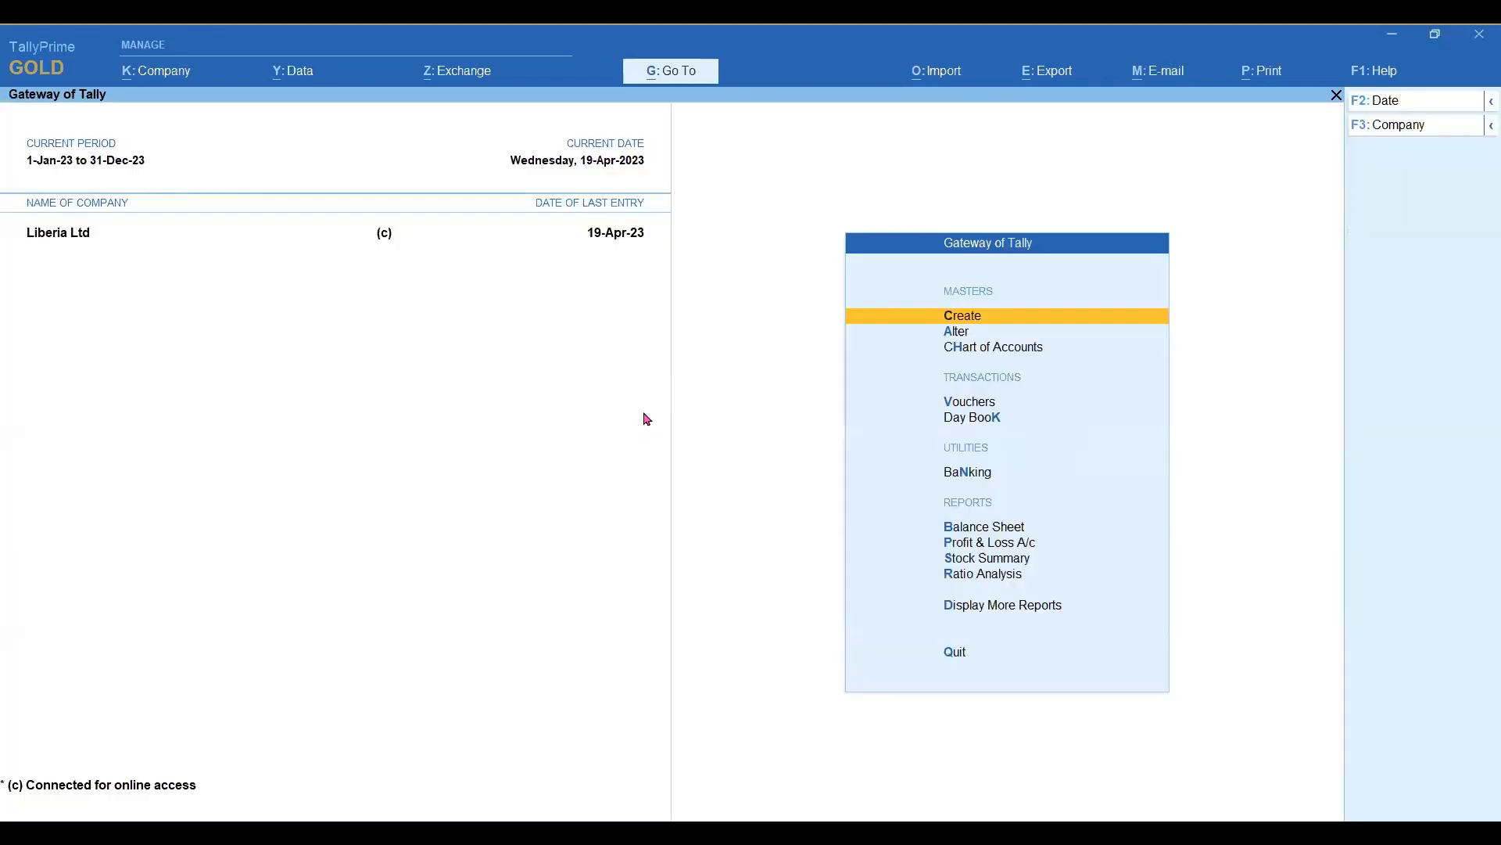